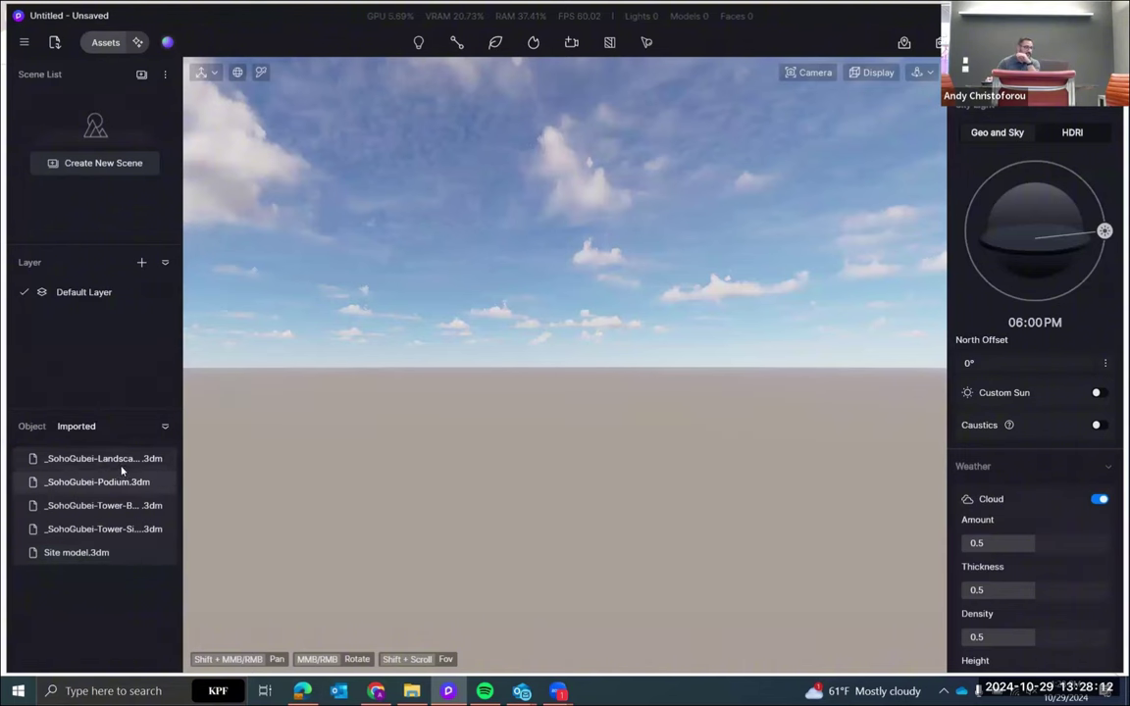
Place the imported SohoGubei landscape model in the scene and sync its coordinates
drag(102, 465, 401, 494)
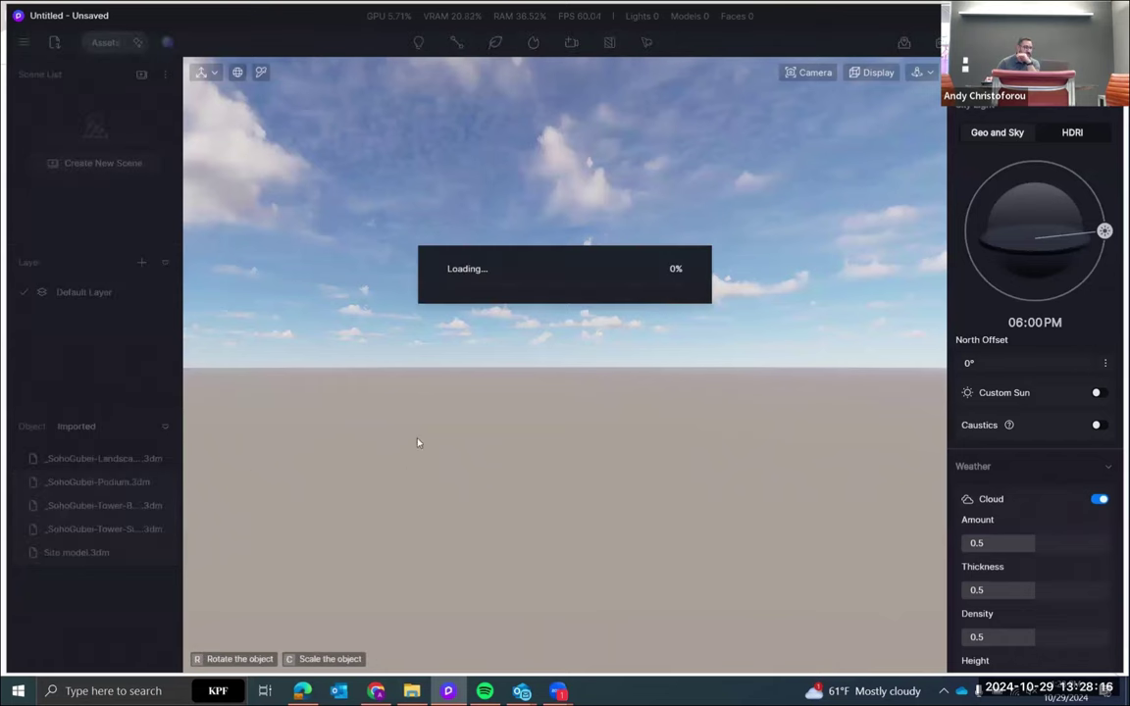
click(518, 410)
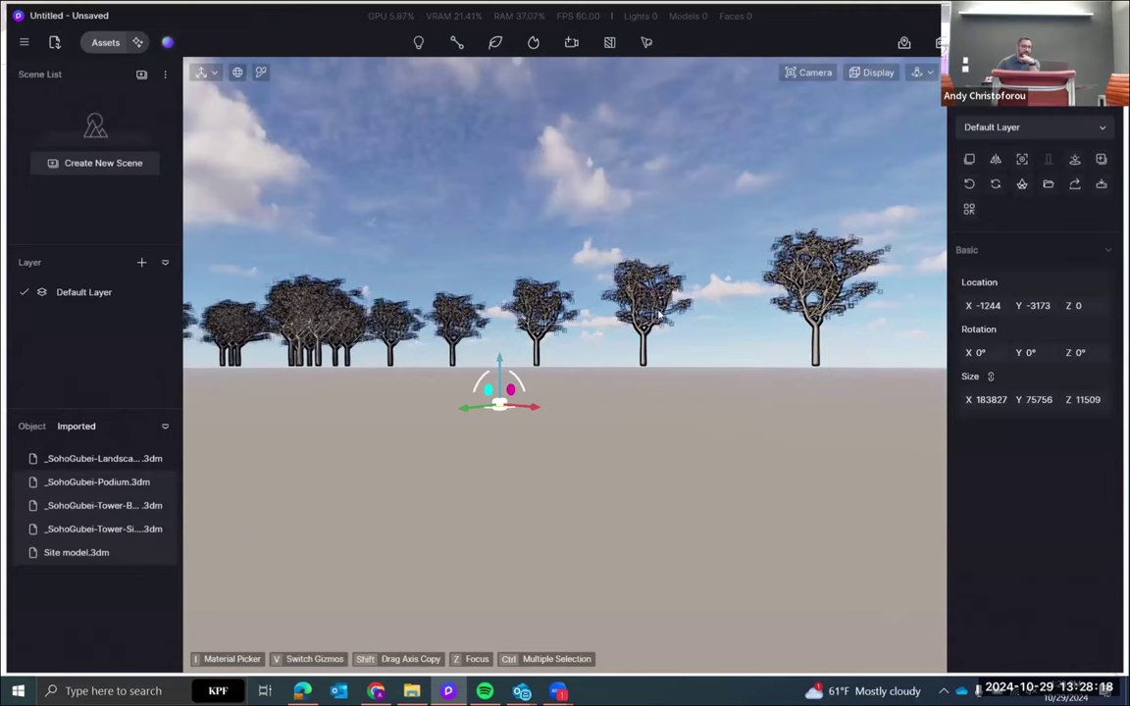
click(1077, 162)
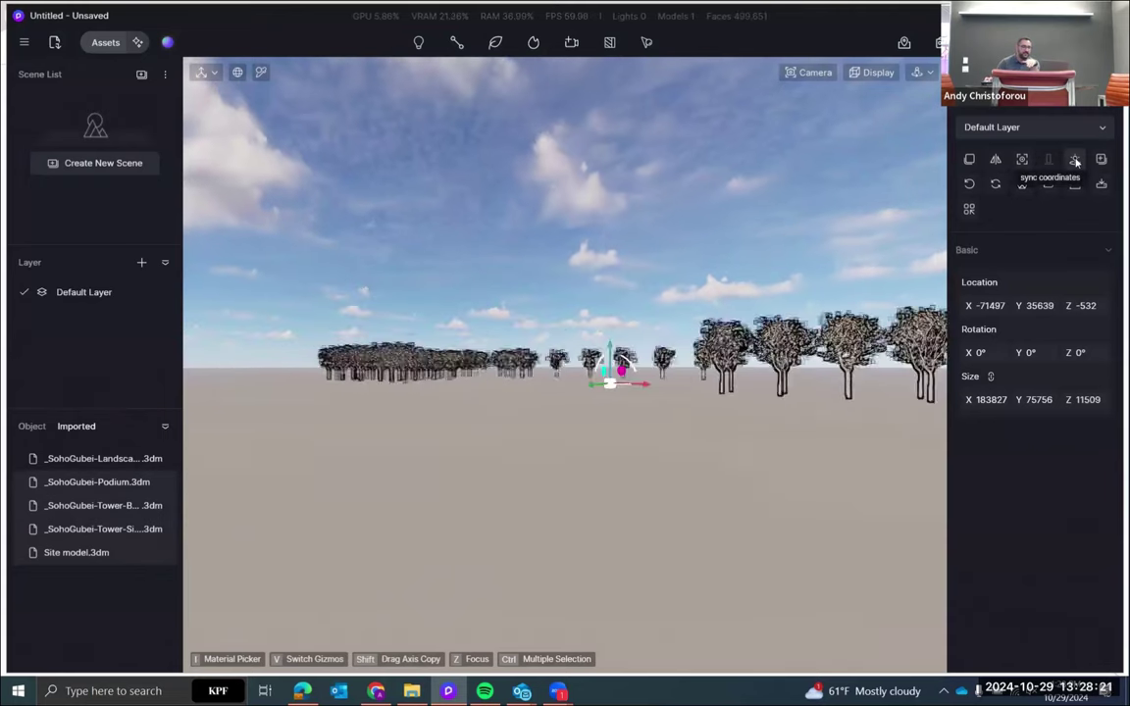
Place the remaining imported models in the scene: podium, tower bridge, tower signage and site model
click(125, 482)
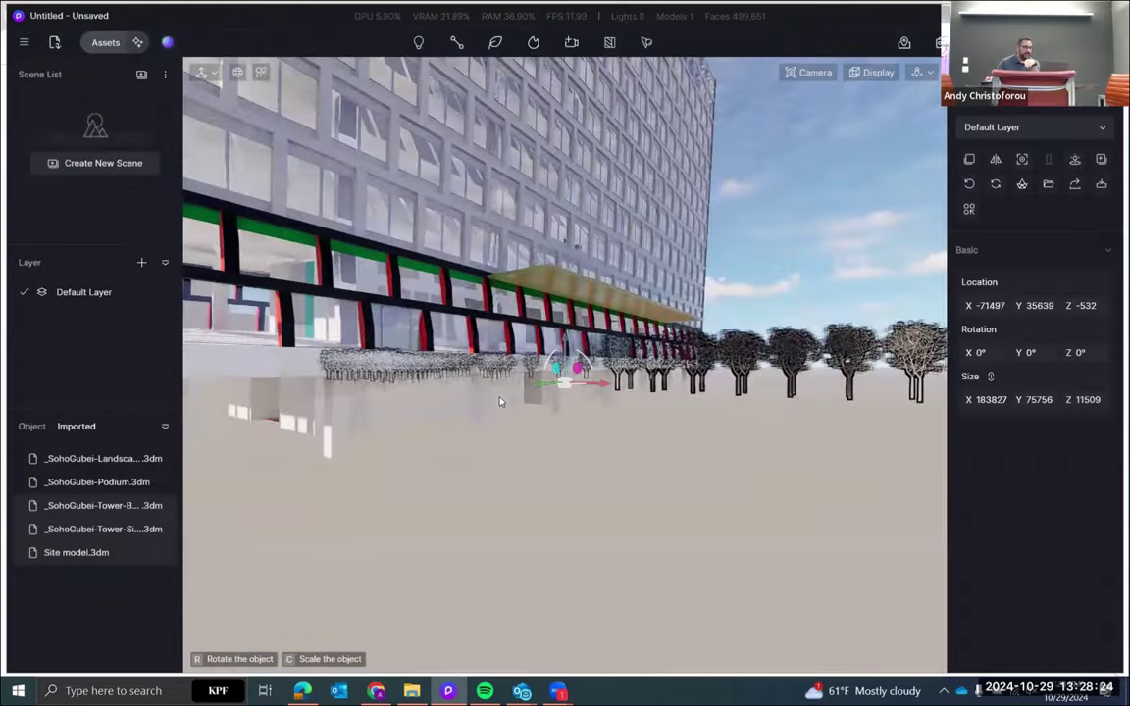
click(485, 402)
click(133, 504)
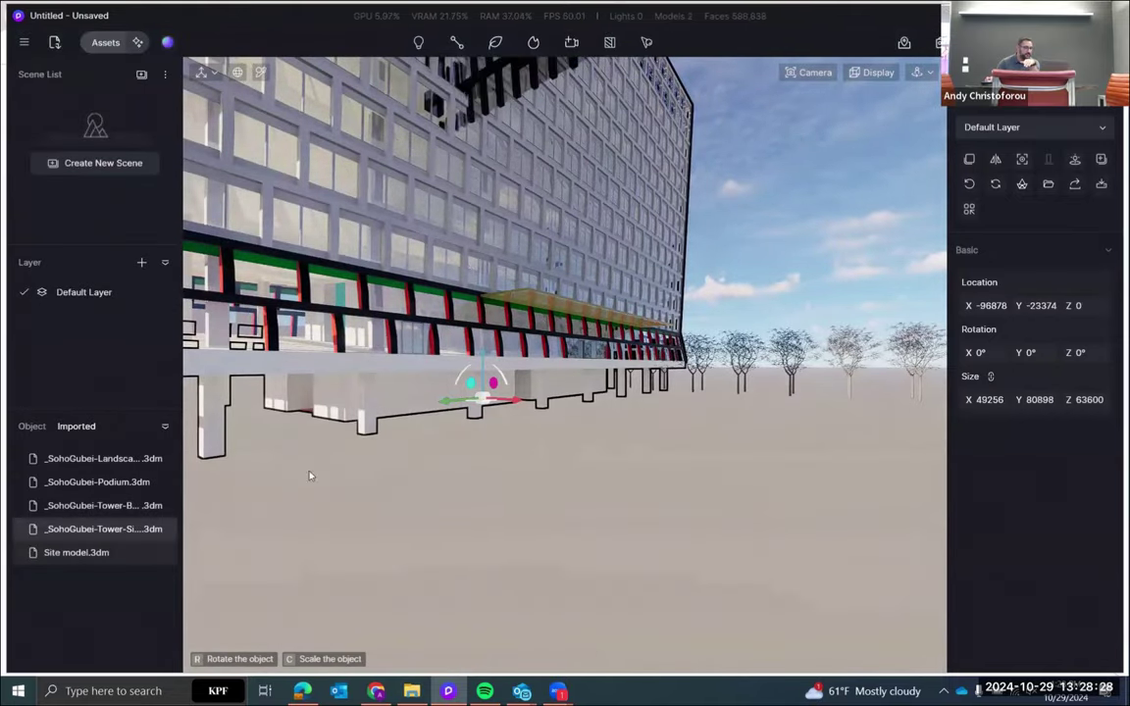
click(609, 352)
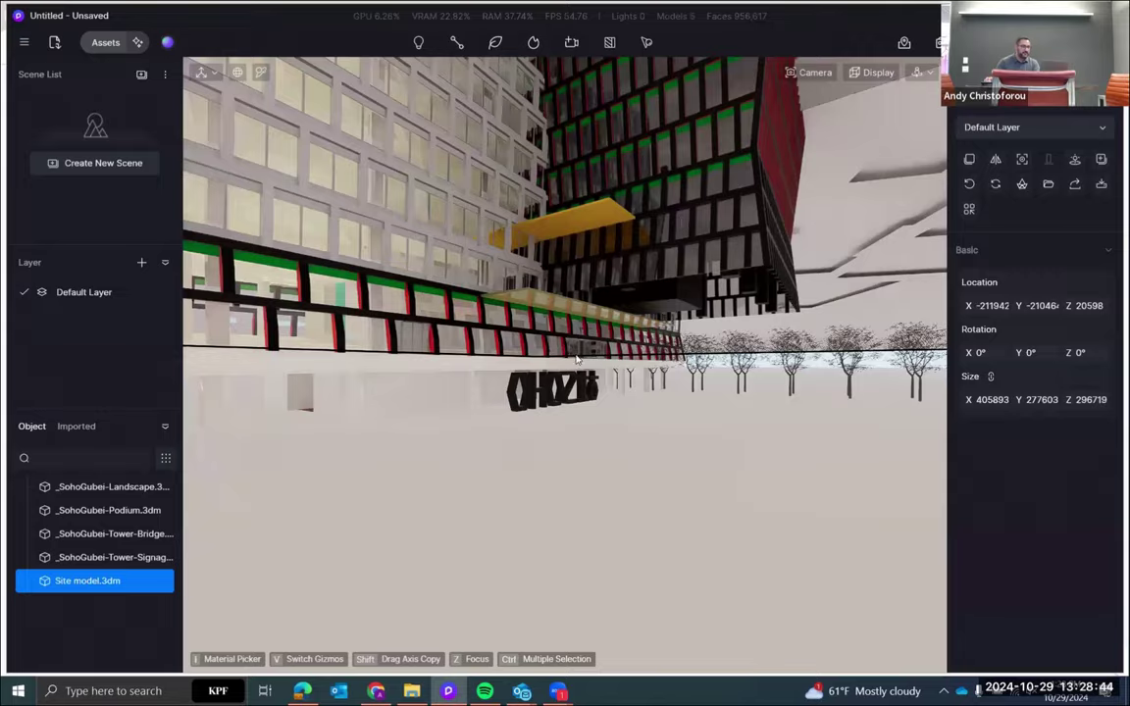
Select all five placed models and frame them together in the view
key(shift+s)
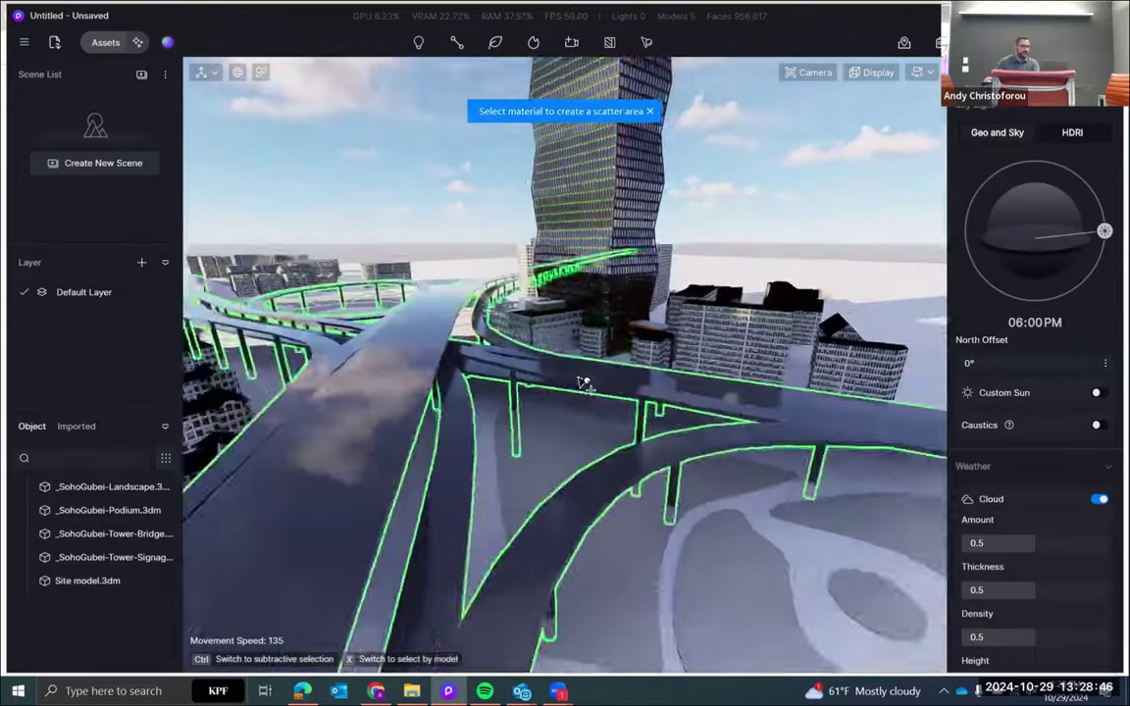
key(s)
right_drag(583, 382, 486, 447)
click(513, 306)
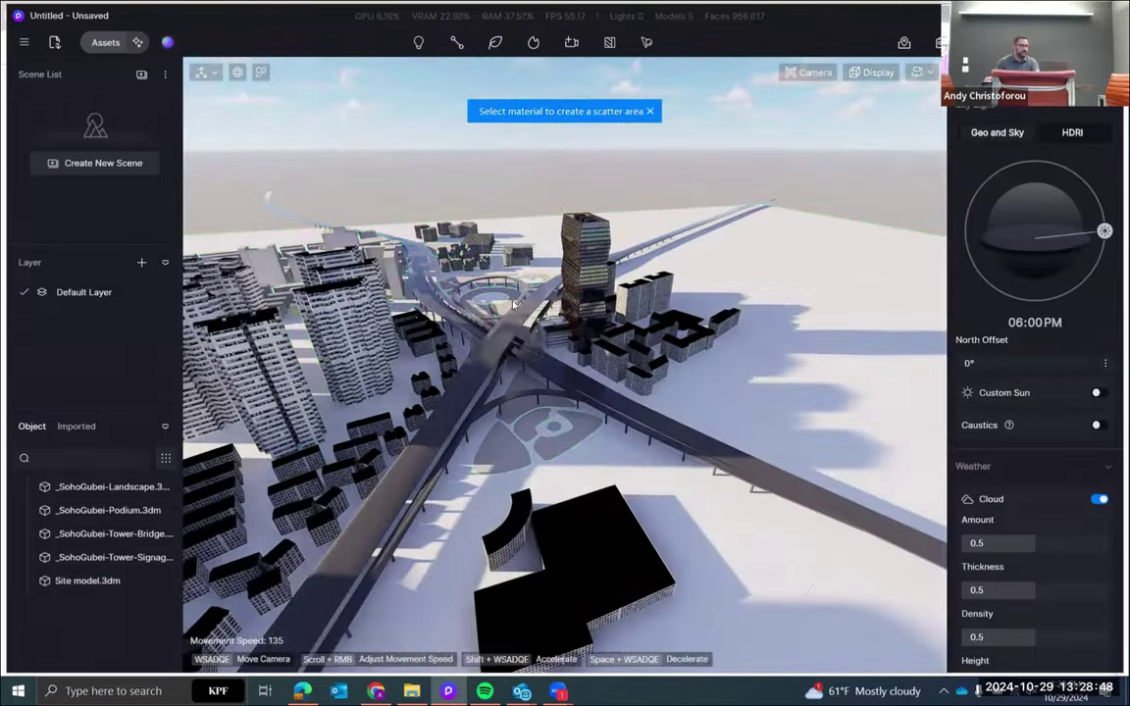
click(76, 490)
shift+click(75, 581)
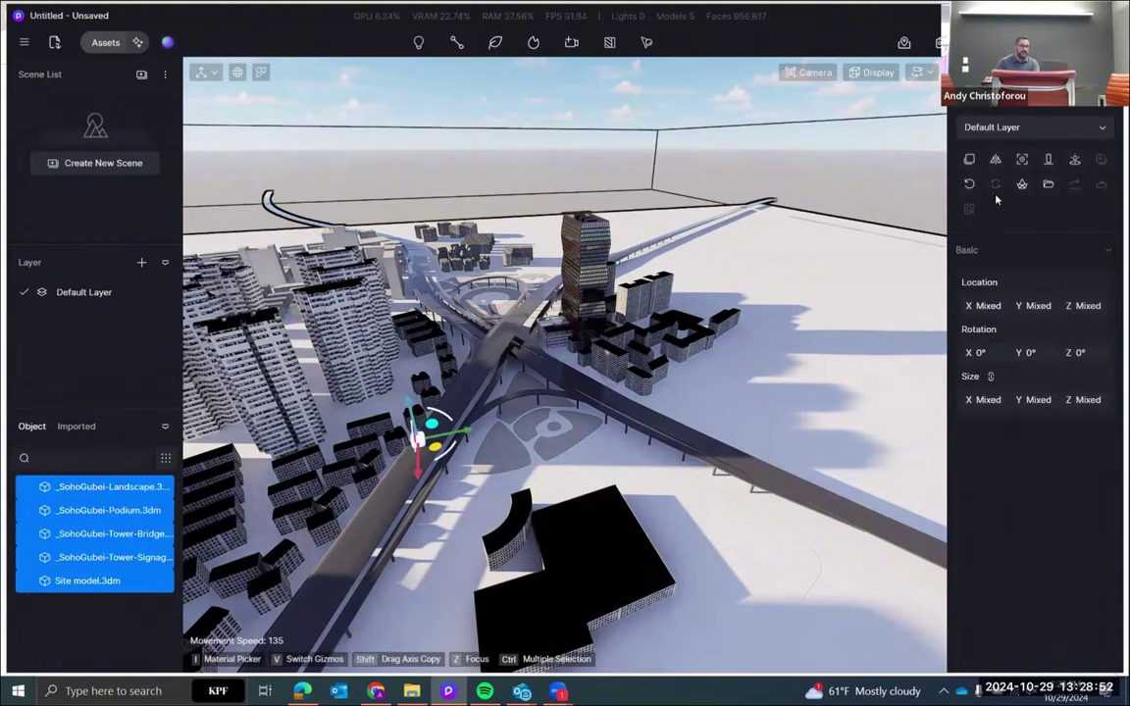
key(z)
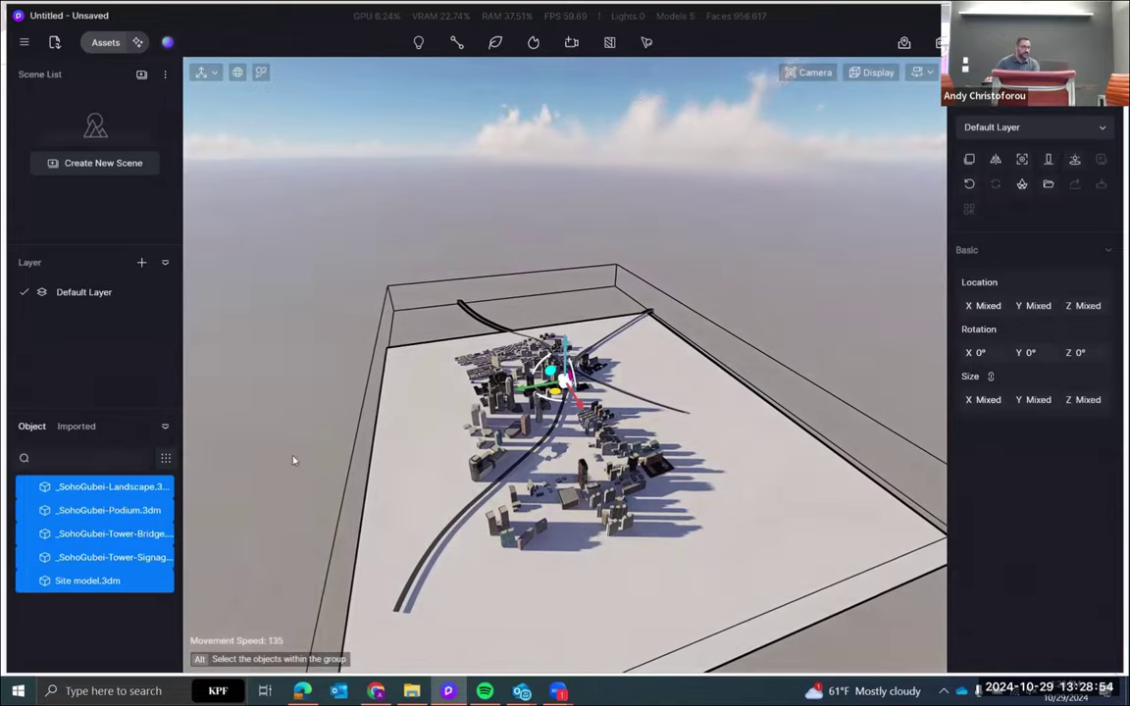
Focus on the landscape model and inspect the tower and its surroundings from several angles
click(91, 497)
key(z)
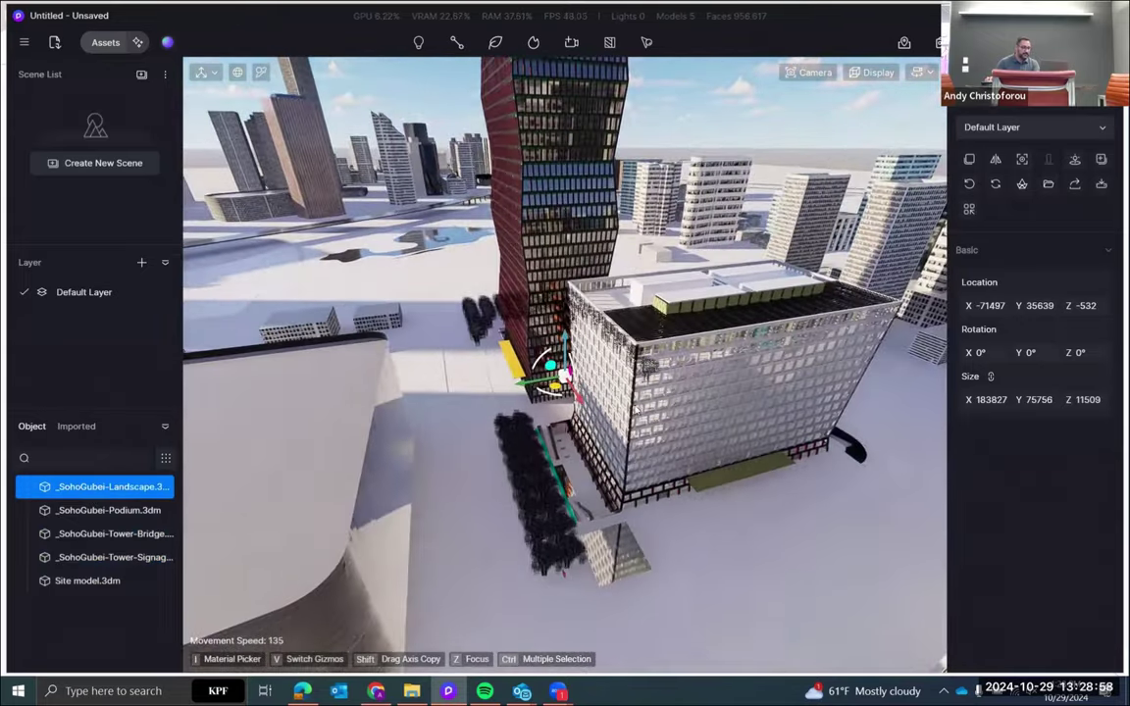
right_drag(585, 387, 714, 371)
scroll(762, 492, down, 5)
scroll(713, 332, up, 3)
scroll(713, 331, up, 4)
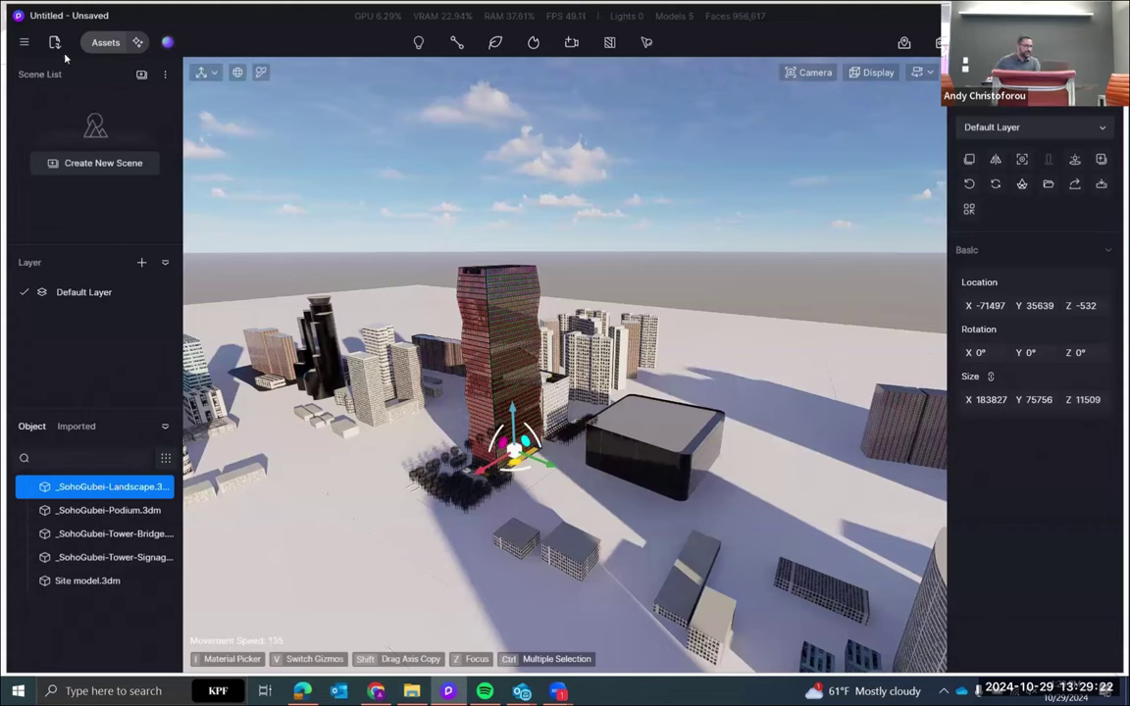
Save the project to the Desktop under the name soho
click(23, 42)
mouse_move(86, 86)
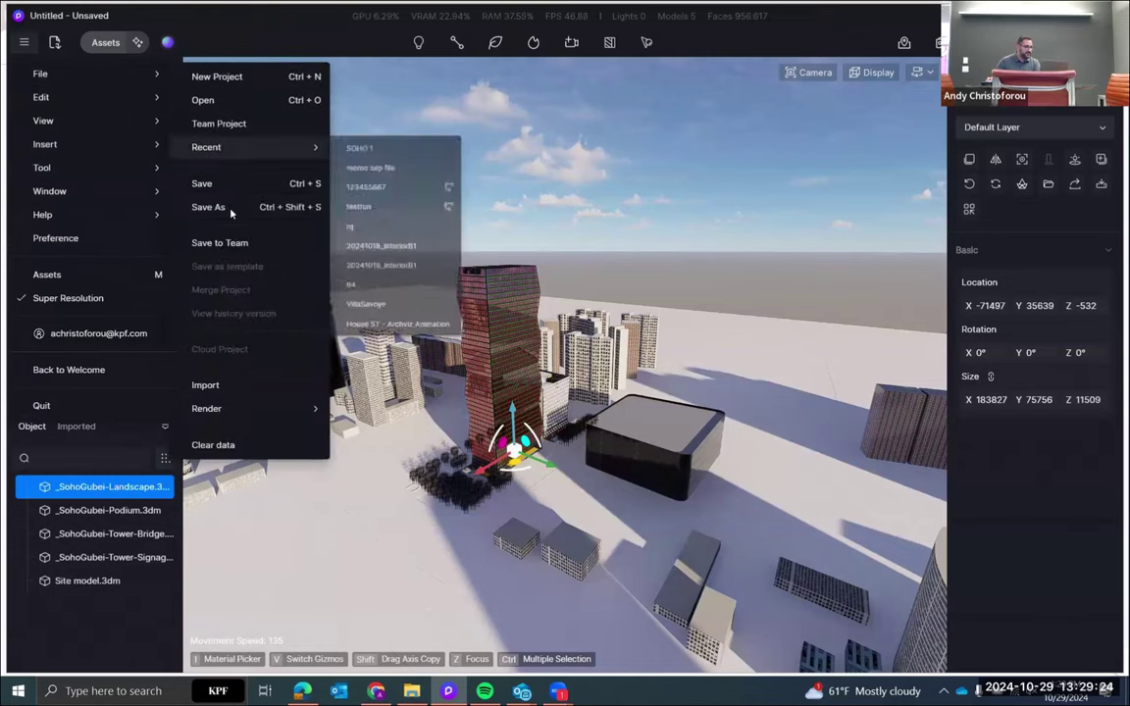
click(207, 184)
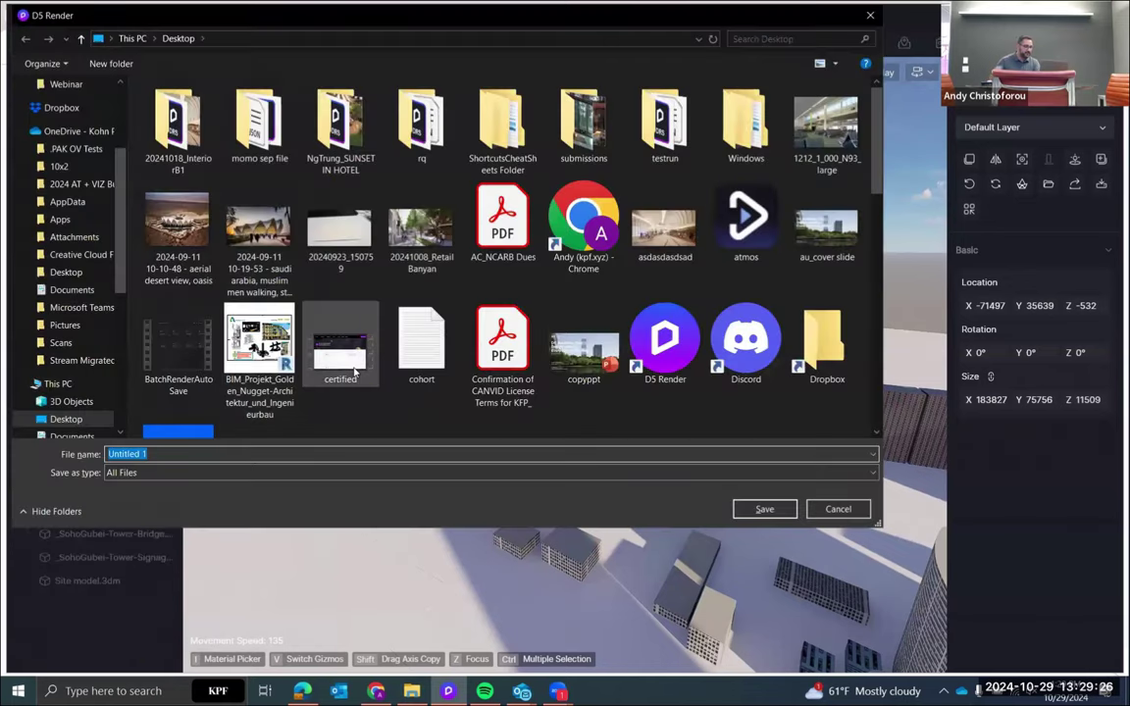
text(asdf)
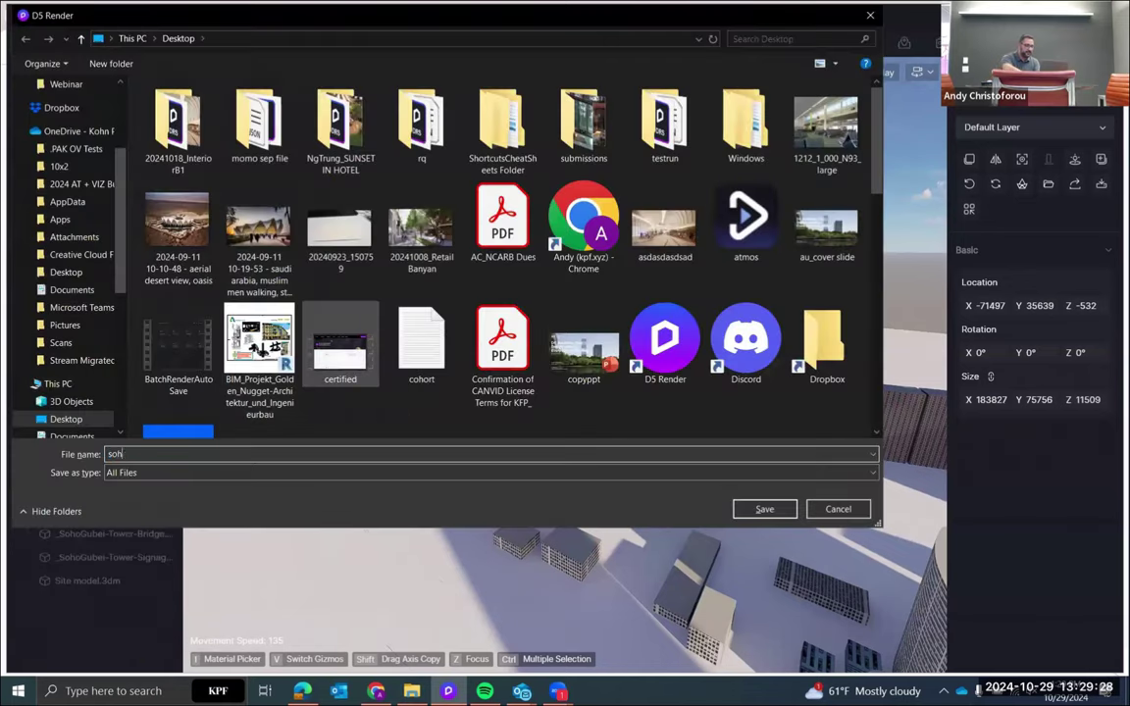
key(Return)
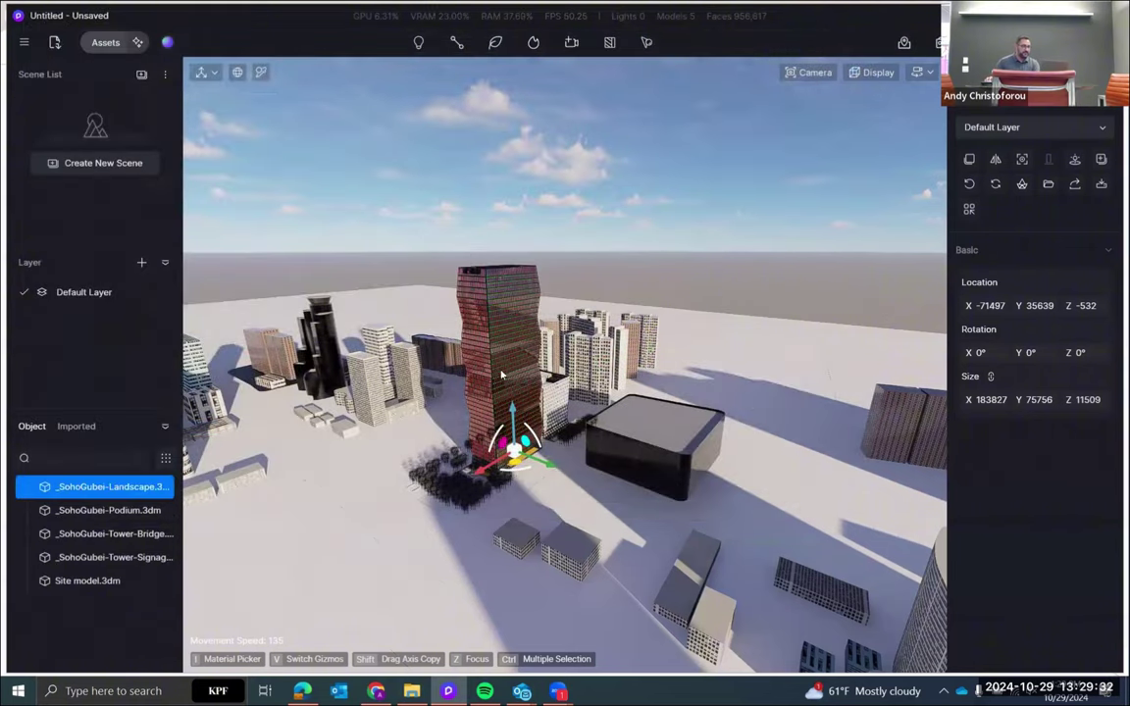
Examine the team library's exterior Brick, Concrete, Glass and Metals materials for use on the tower facade
right_drag(478, 394, 660, 329)
scroll(723, 253, up, 5)
scroll(715, 225, up, 10)
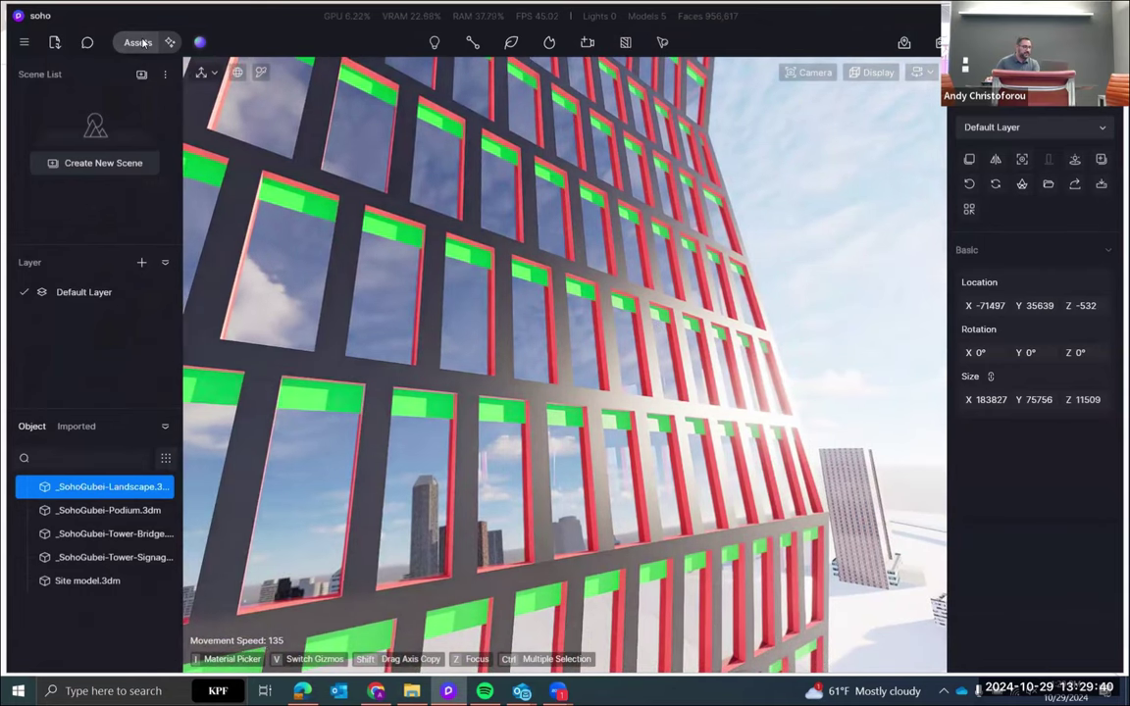
click(138, 42)
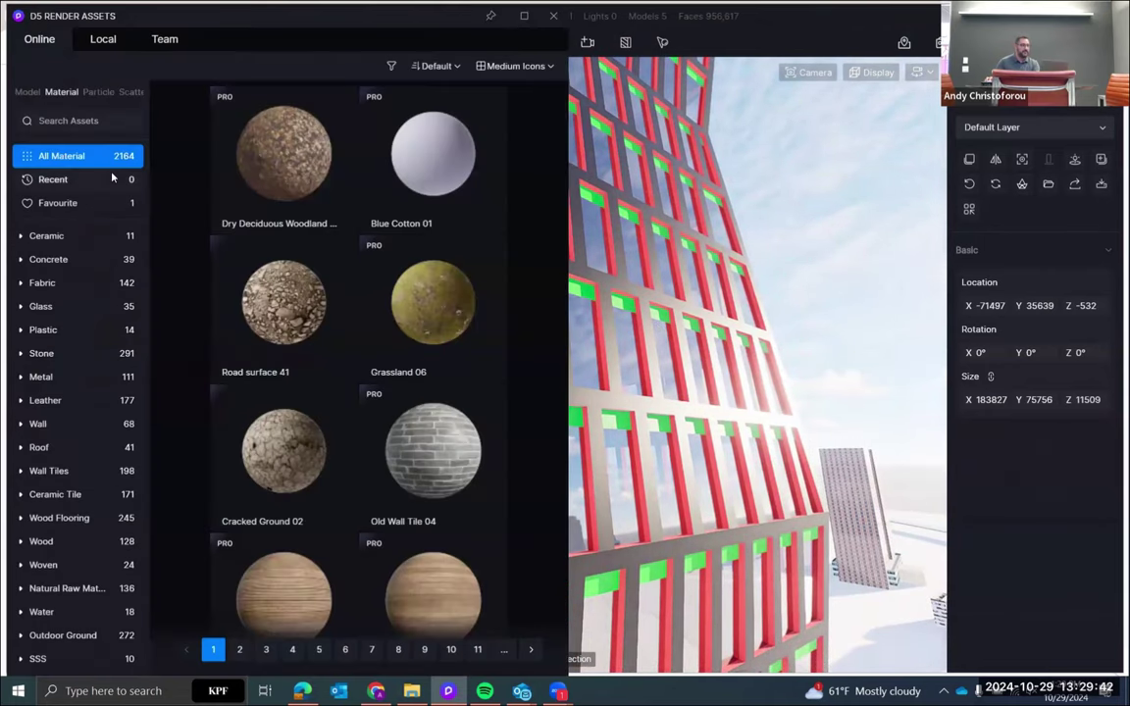
click(163, 43)
click(18, 93)
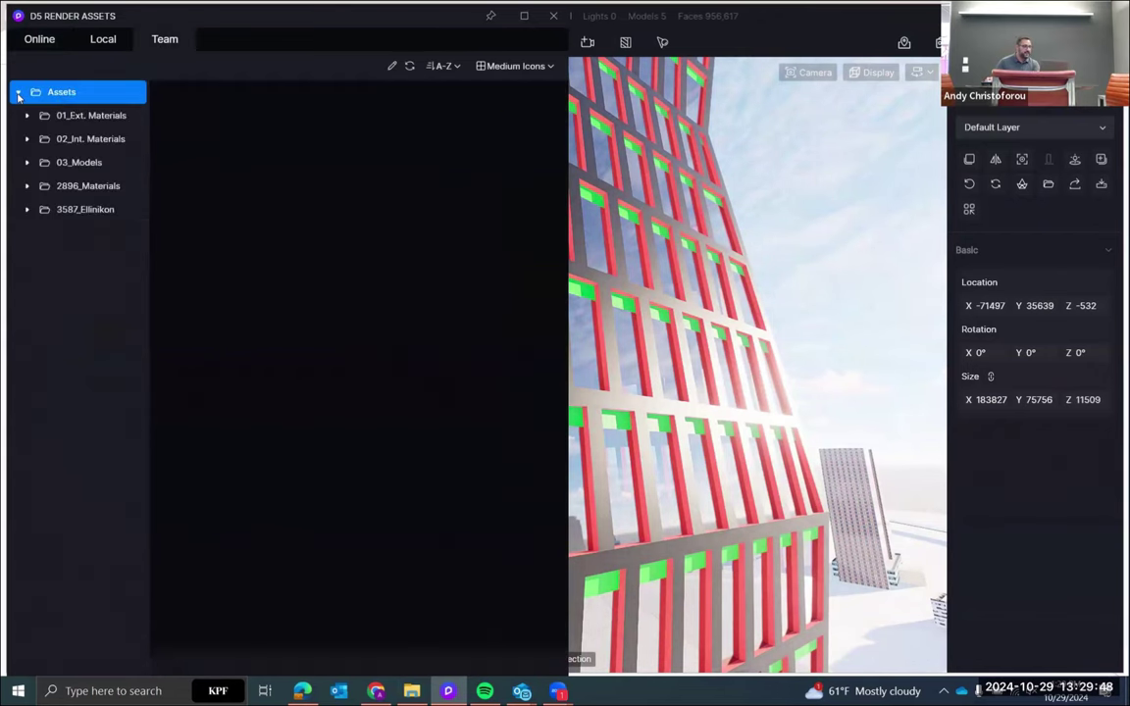
click(83, 118)
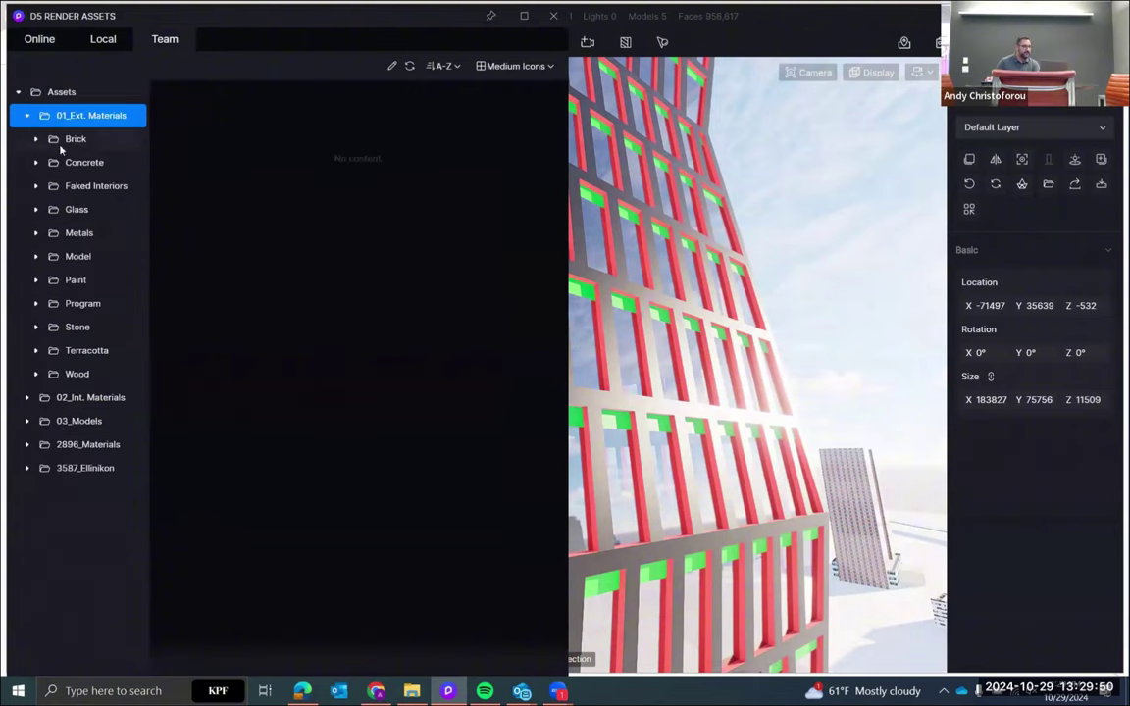
click(79, 142)
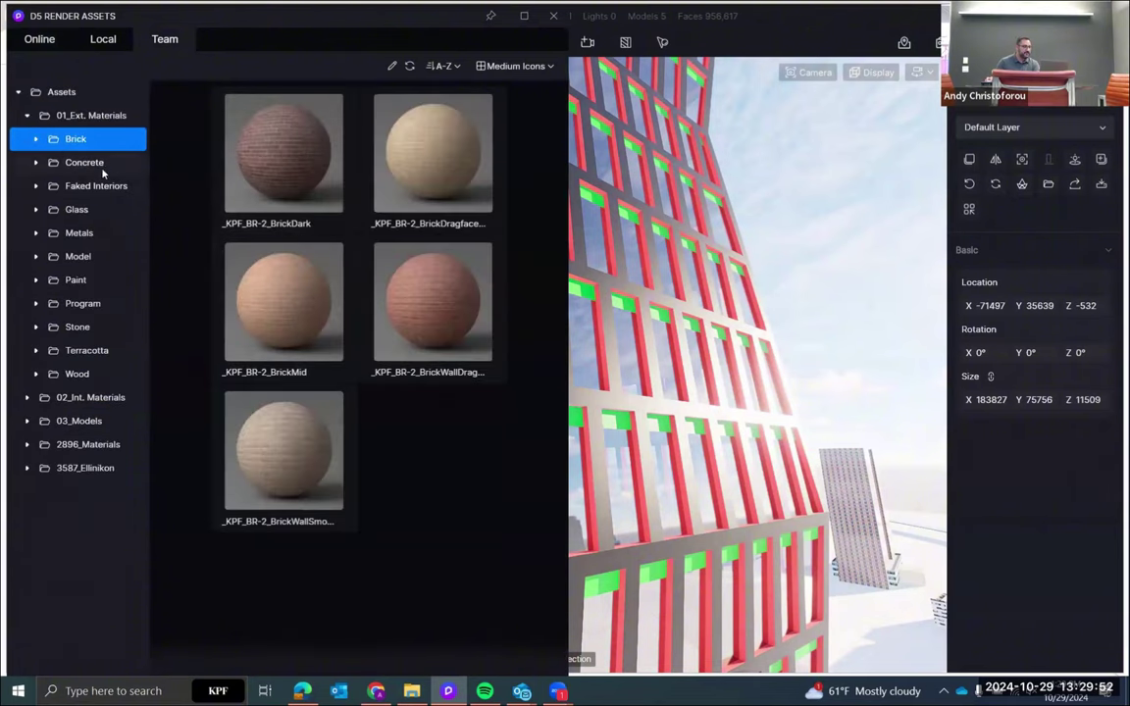
click(85, 162)
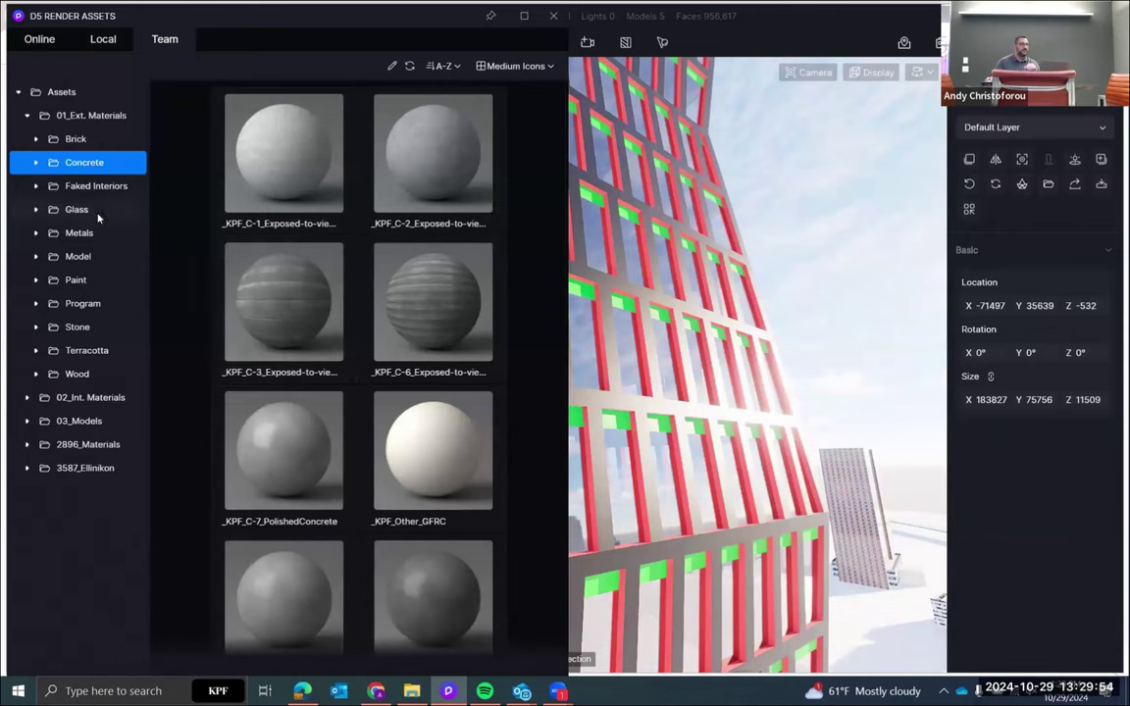
click(98, 209)
scroll(161, 234, down, 1)
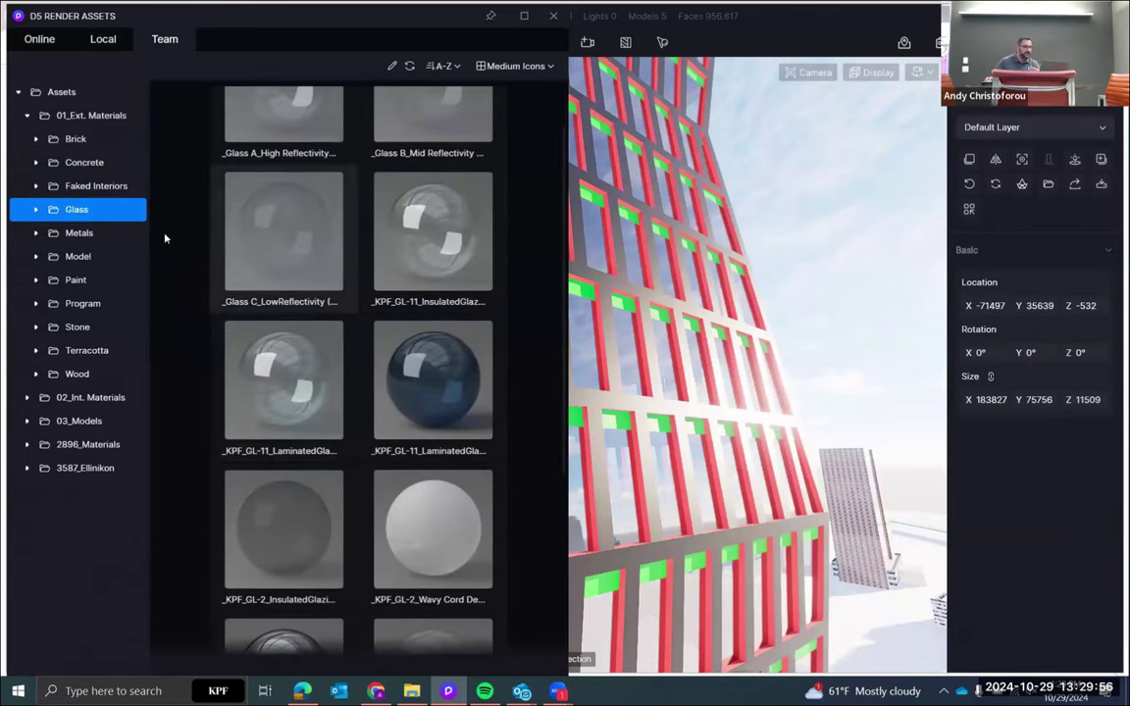
click(105, 232)
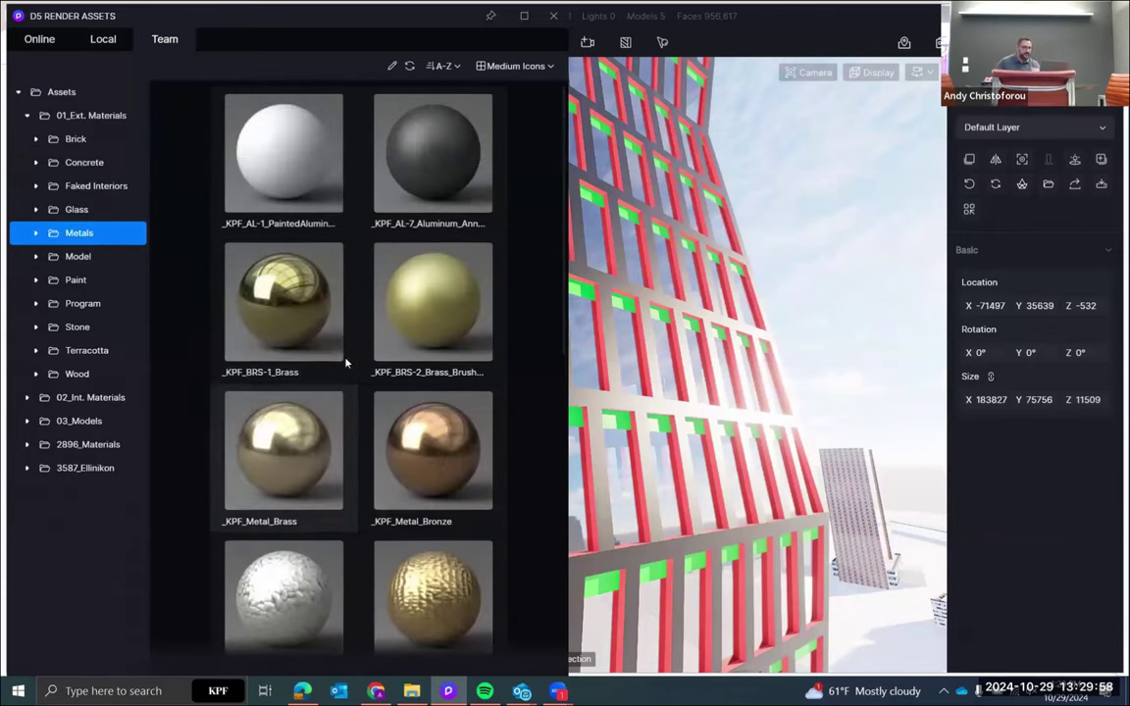
scroll(344, 363, down, 1)
scroll(342, 363, up, 2)
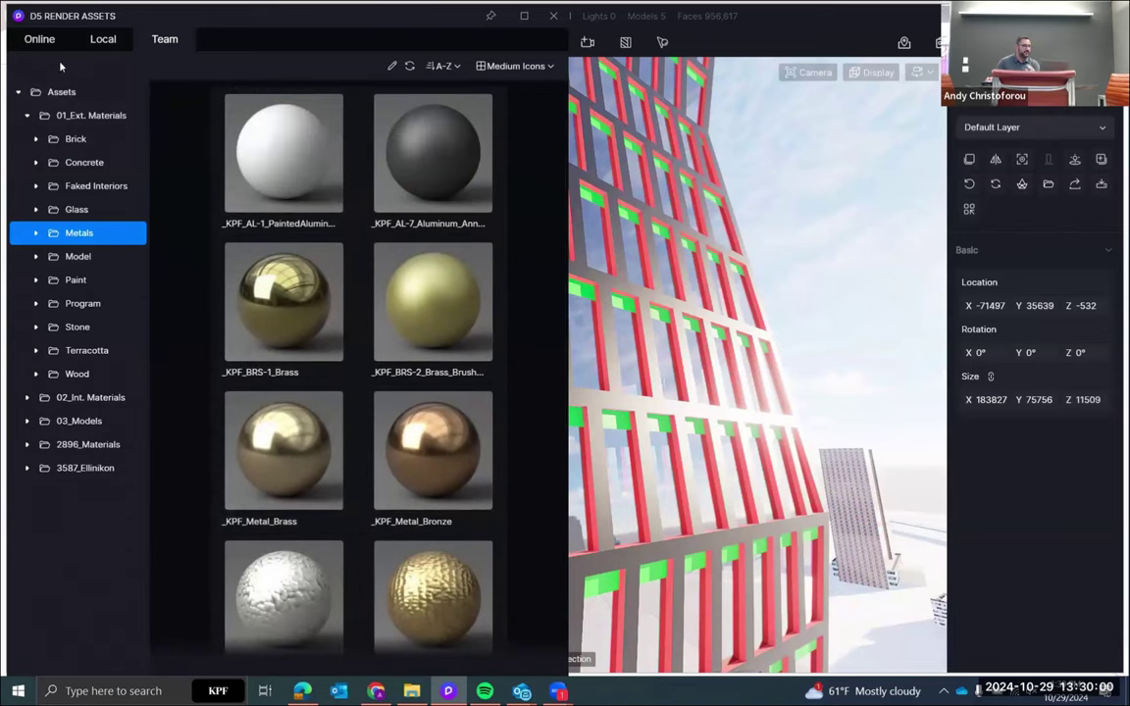
Apply Brushed Aluminum Alloy from the online Metal materials to the vertical panels between the tower's windows
click(40, 39)
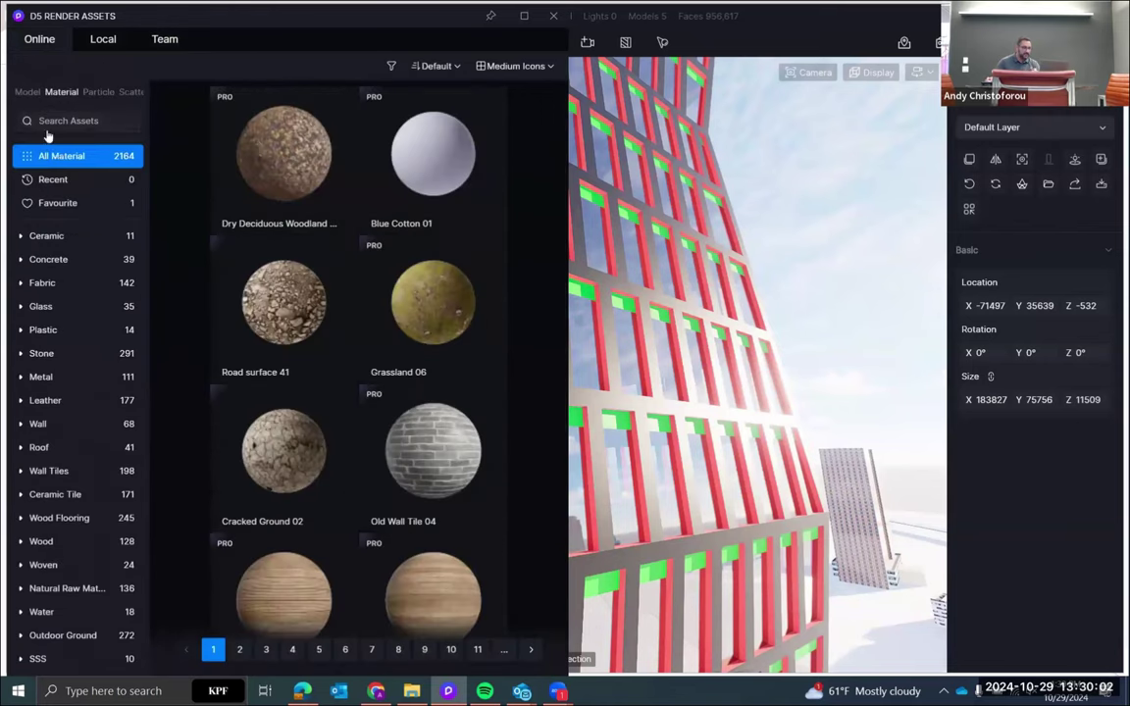
click(70, 374)
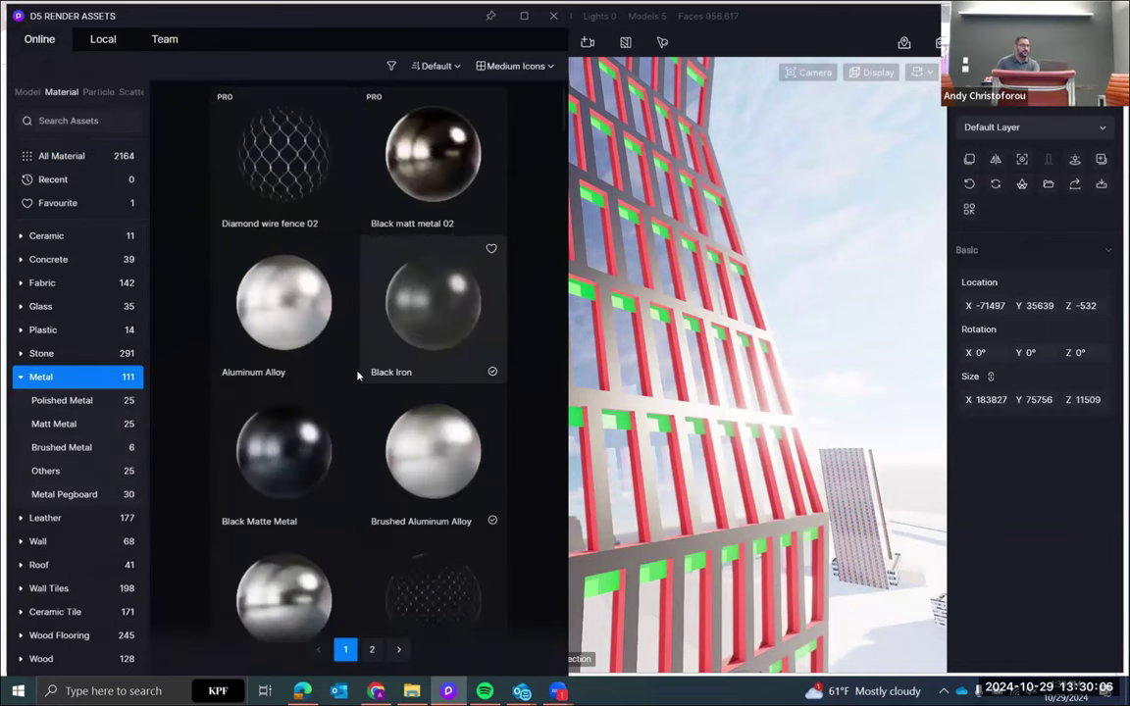
scroll(393, 424, down, 1)
click(401, 424)
mouse_move(400, 424)
mouse_down()
mouse_move(635, 425)
mouse_move(673, 408)
mouse_move(647, 428)
mouse_up()
click(642, 426)
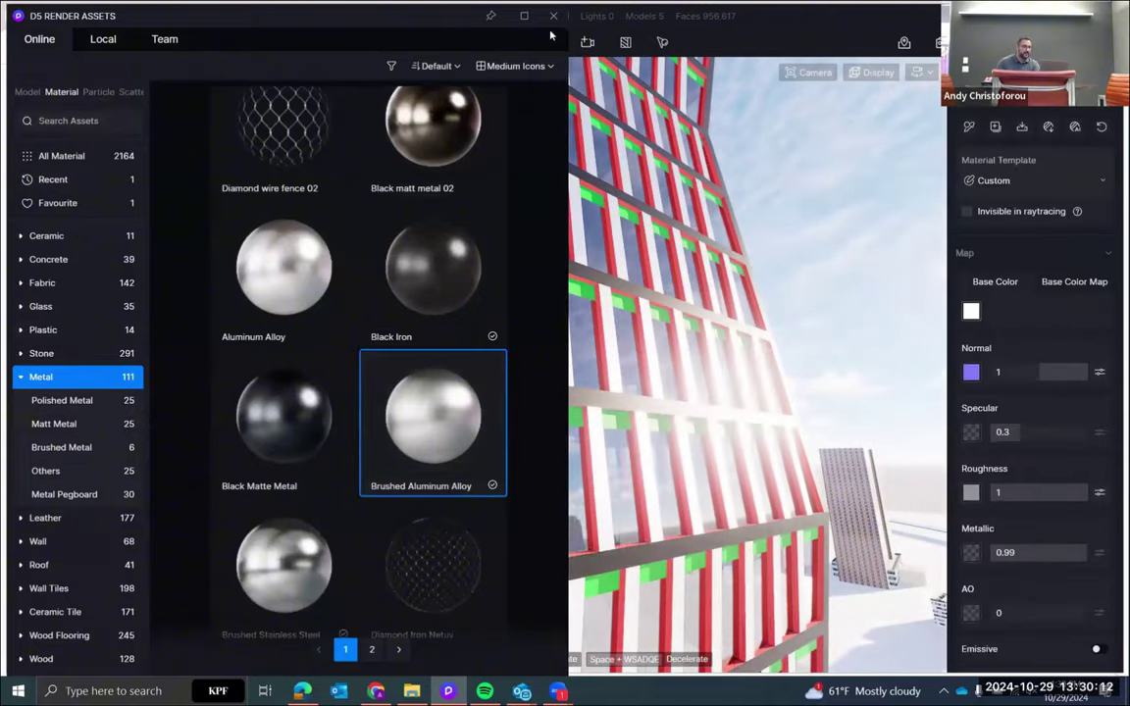
click(554, 15)
right_drag(660, 379, 700, 465)
scroll(668, 440, up, 4)
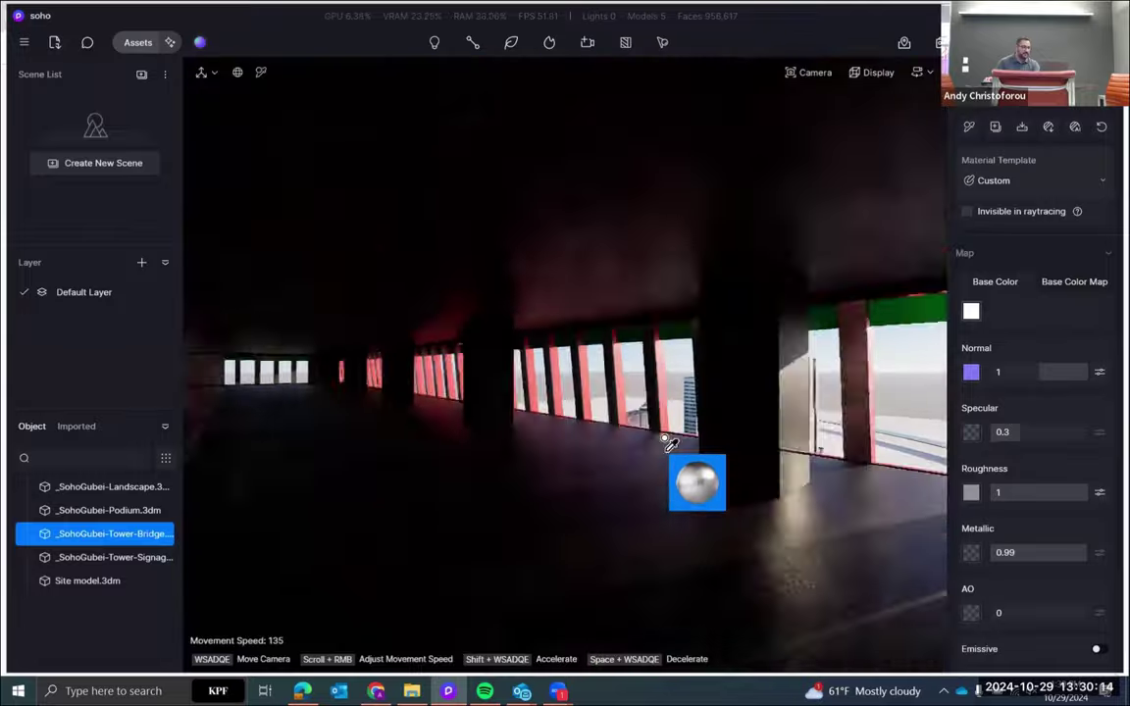
scroll(656, 439, down, 3)
right_drag(643, 439, 597, 443)
key(Escape)
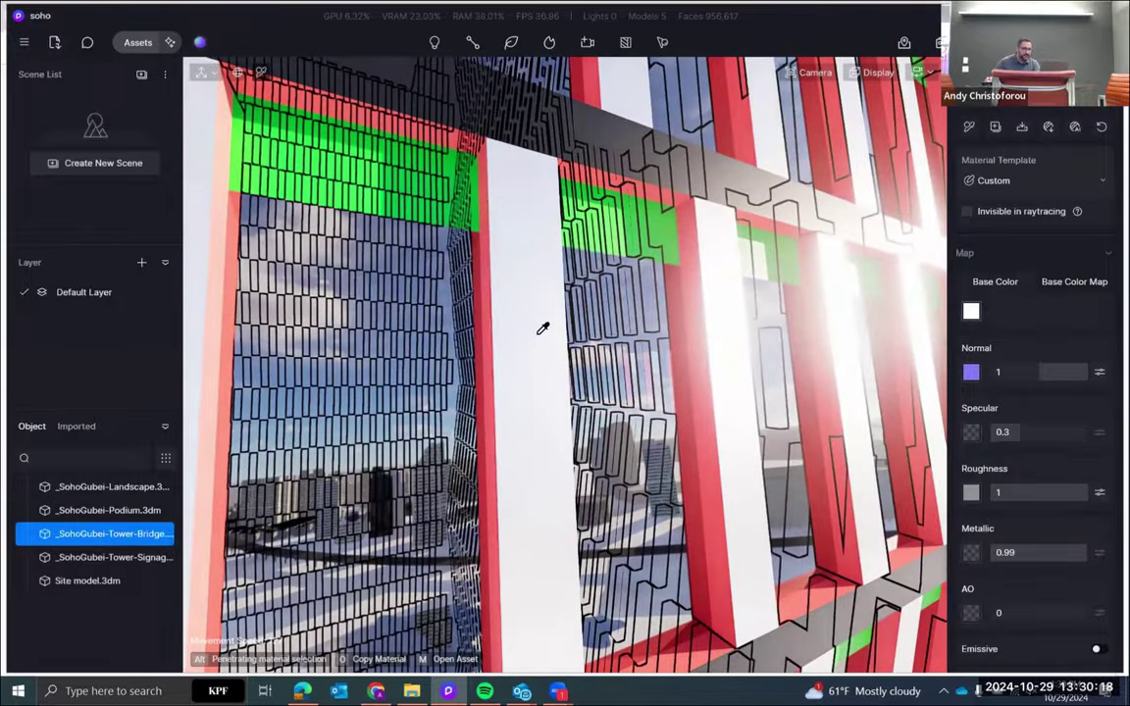
Set the individual UV stretch of the aluminum material's normal map to X 1 and Y 1
right_drag(549, 351, 503, 379)
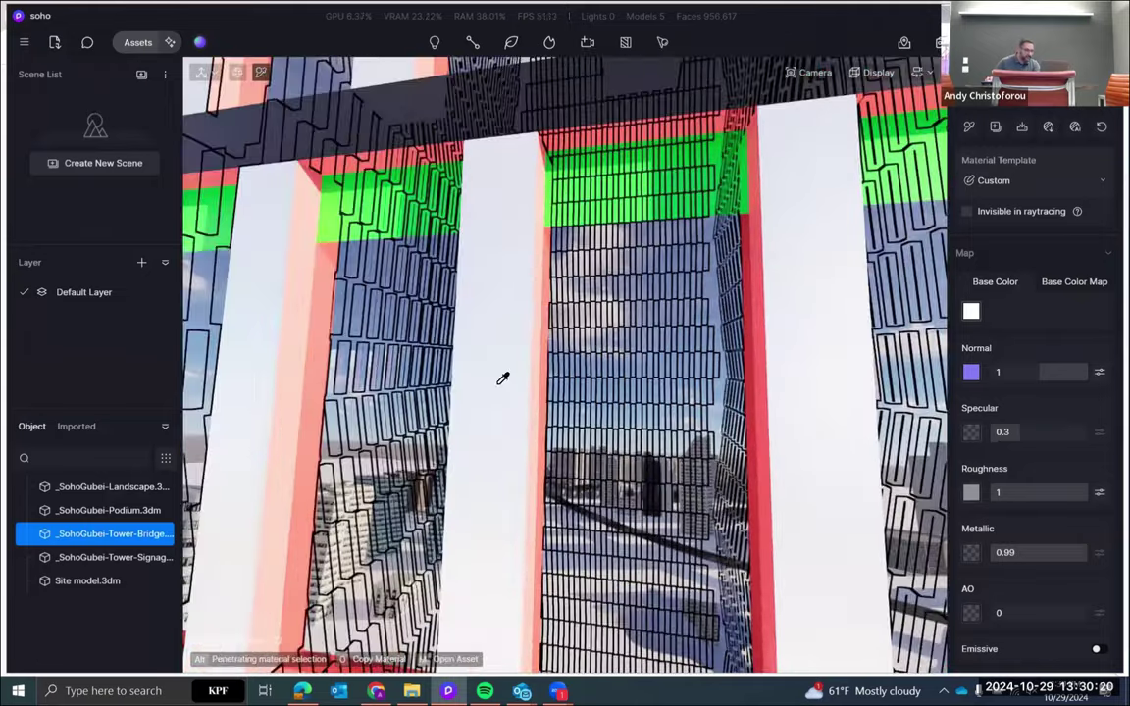
right_drag(534, 317, 560, 384)
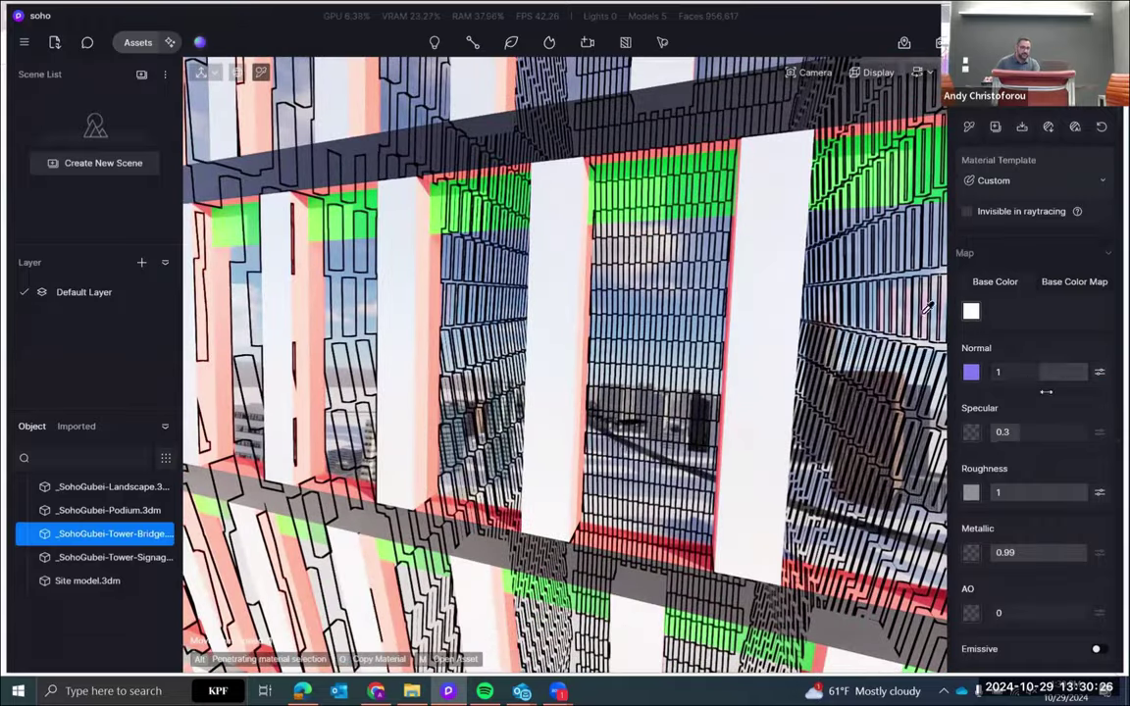
click(1100, 373)
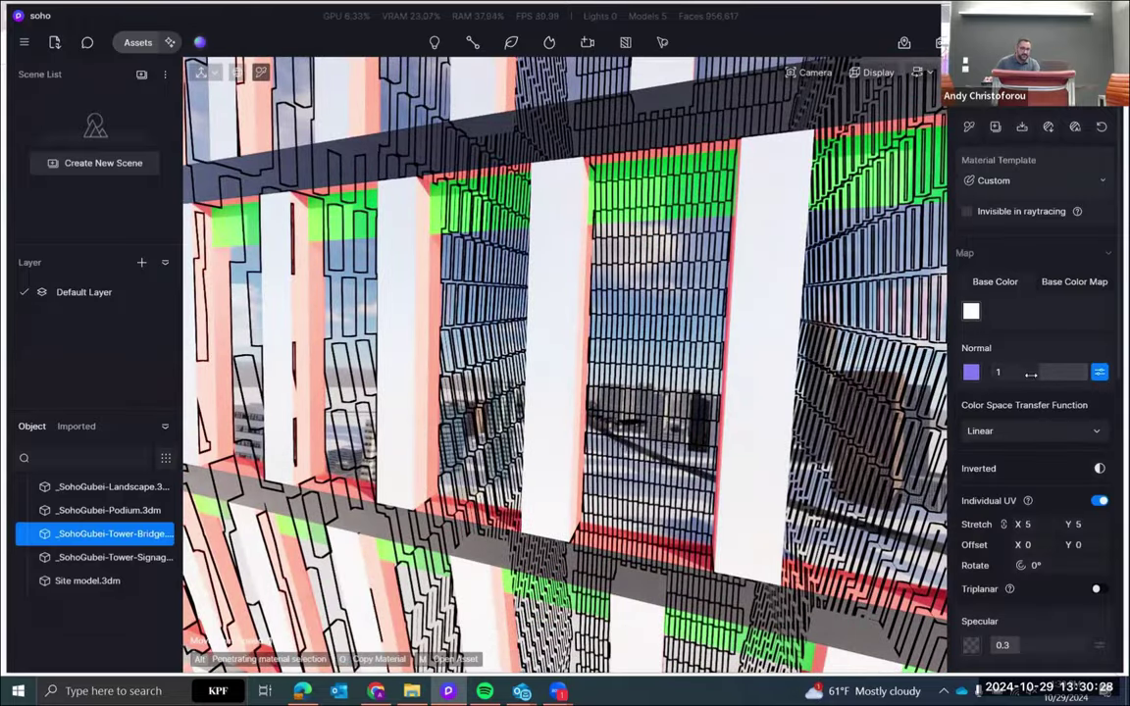
scroll(1016, 422, down, 1)
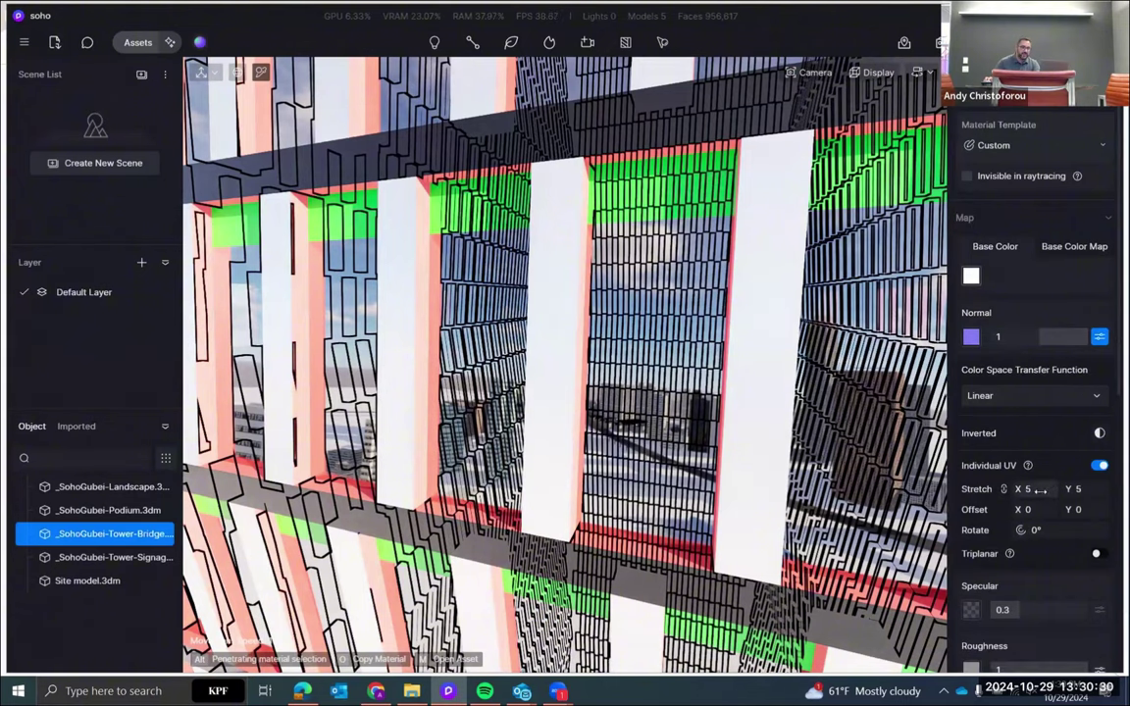
text(1)
key(Tab)
text(1)
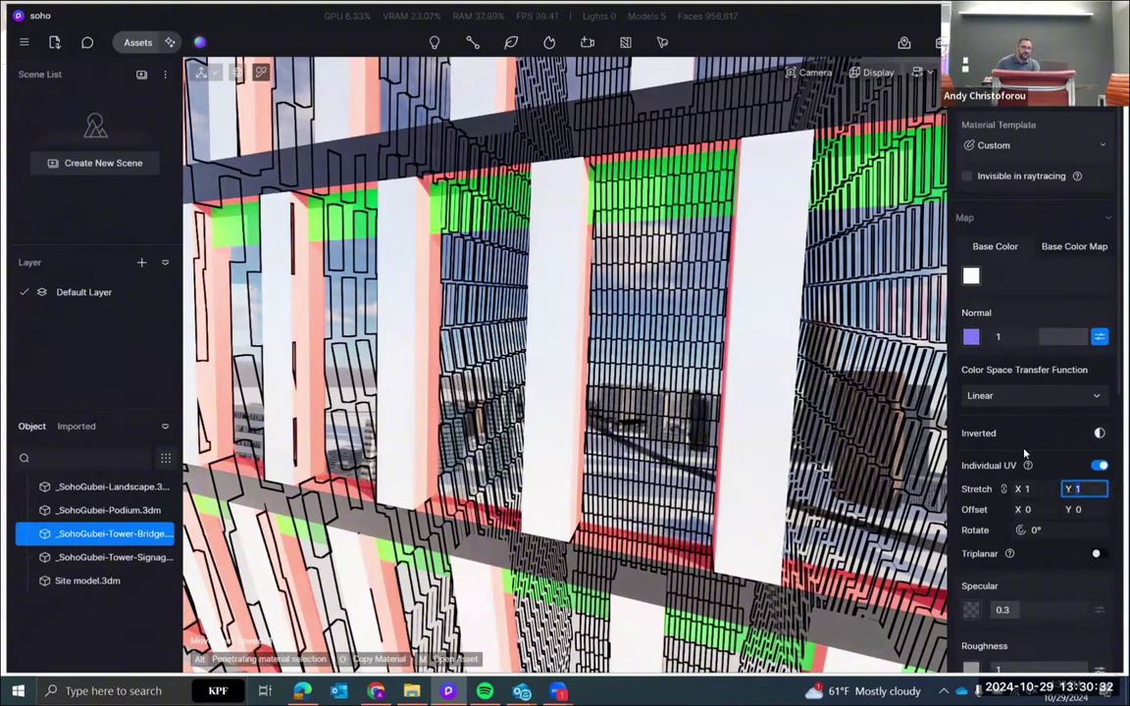
Darken the base color of the vertical panels' aluminum material to a neutral mid grey
click(972, 276)
click(959, 353)
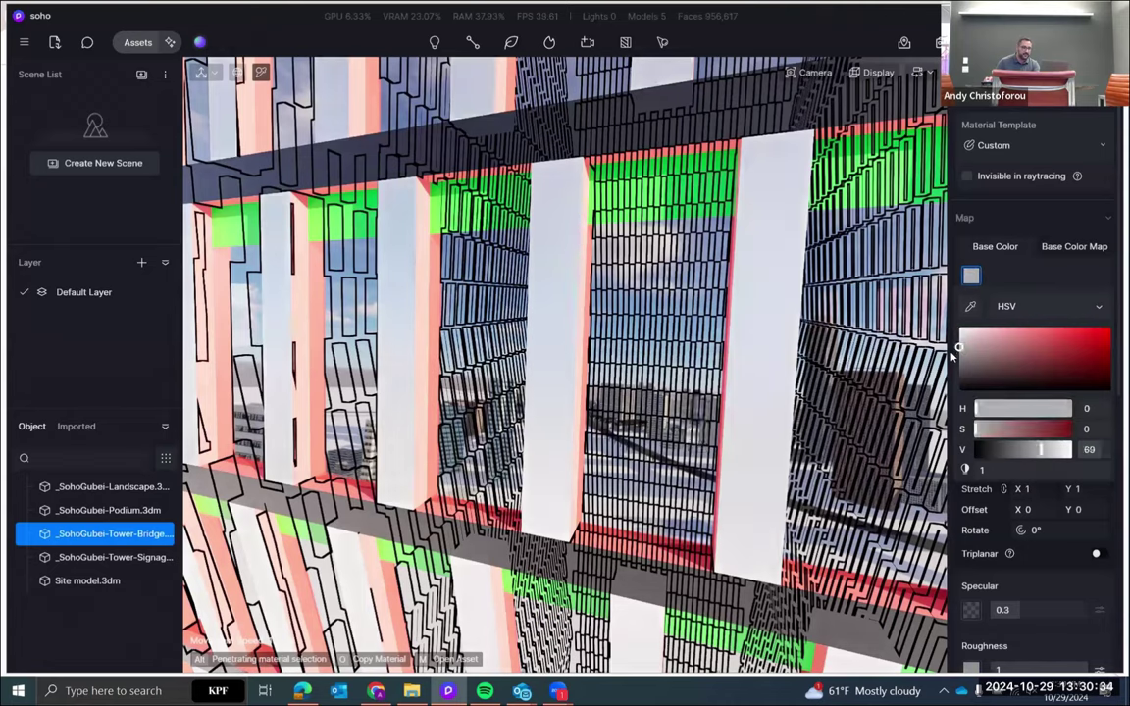
drag(950, 354, 950, 350)
right_drag(631, 379, 656, 343)
click(533, 290)
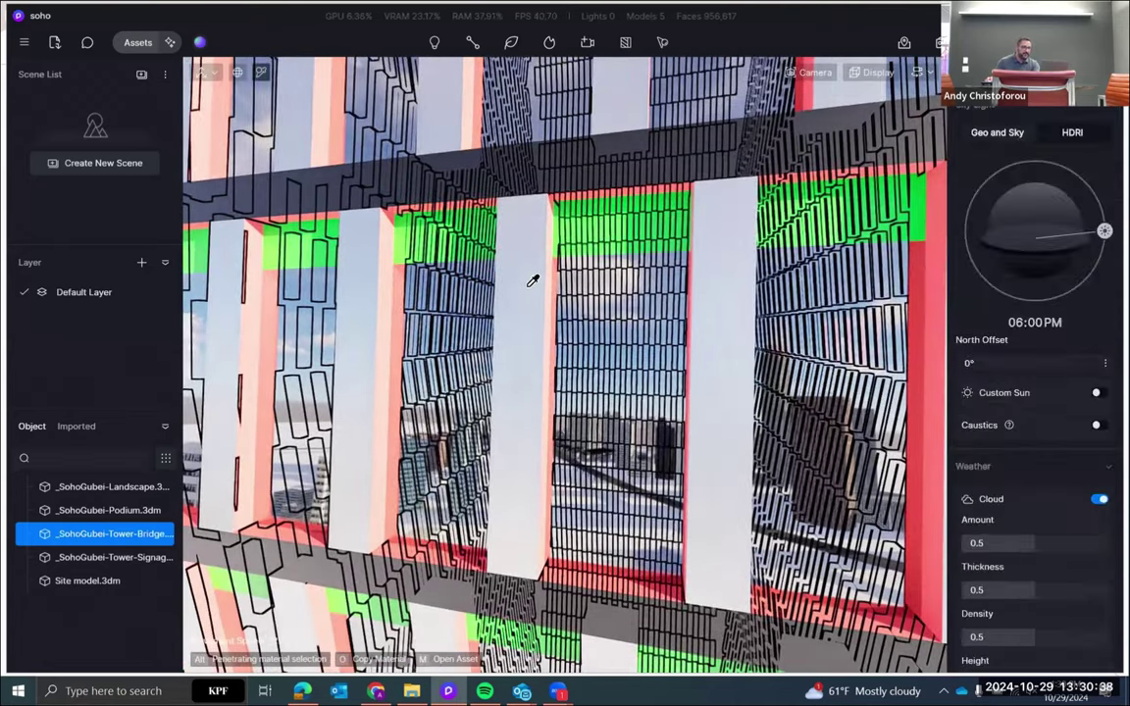
scroll(1024, 294, up, 1)
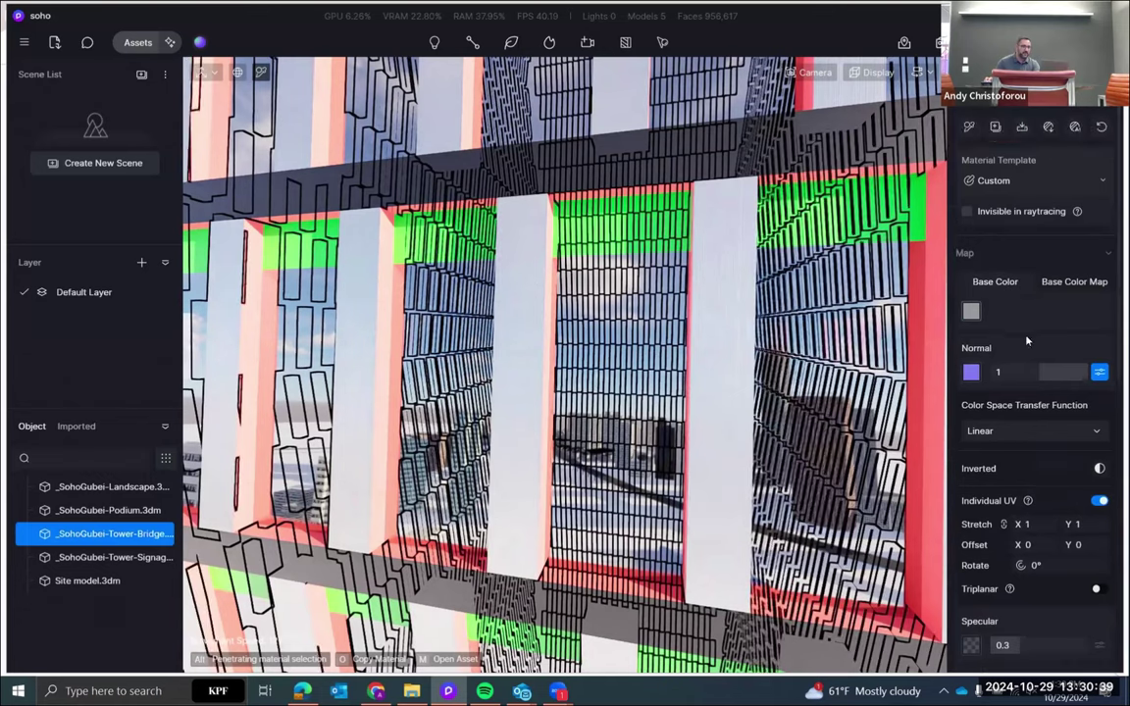
Copy the grey aluminum material to the facade's green panels, window reveals and dark horizontal bands
click(970, 130)
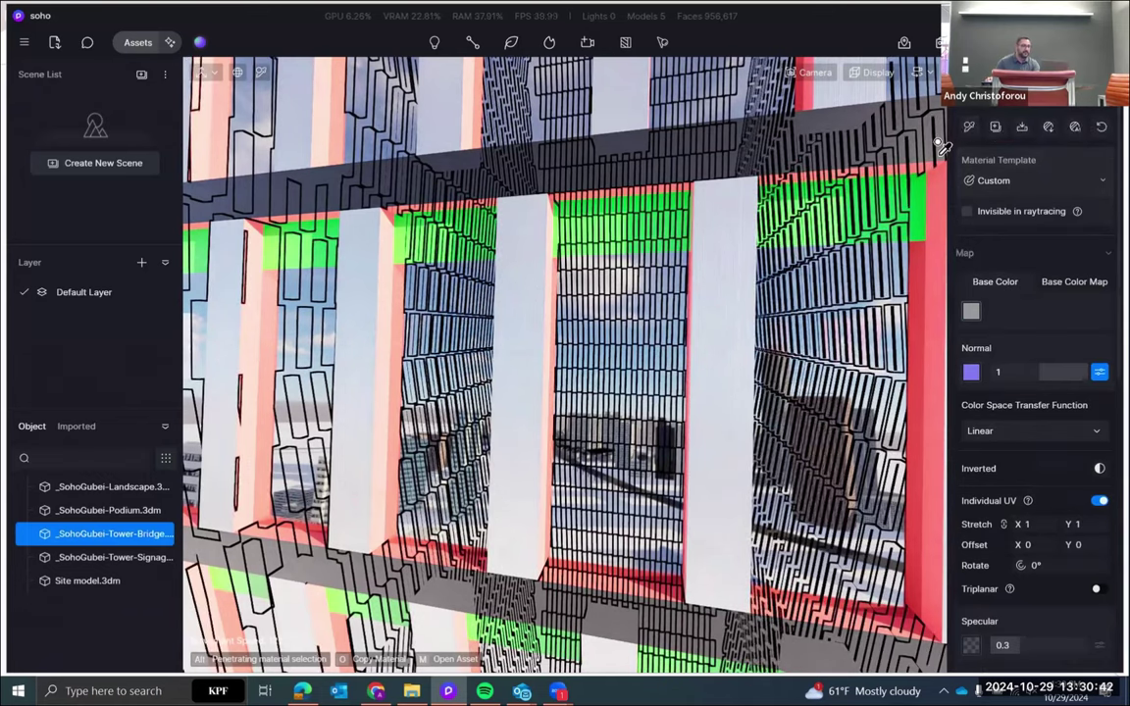
right_drag(939, 144, 715, 192)
click(570, 326)
scroll(562, 287, down, 3)
click(623, 225)
click(661, 157)
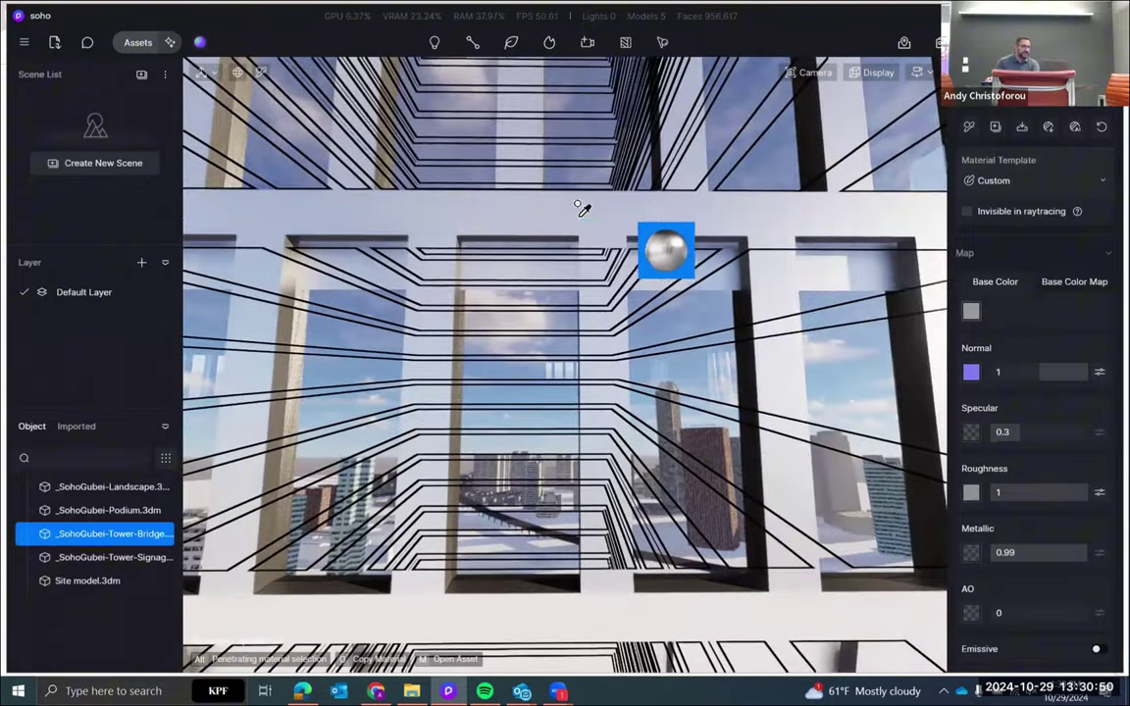
key(Escape)
Rotate the individual UV of the horizontal band material's normal map to 90°
key(i)
click(628, 212)
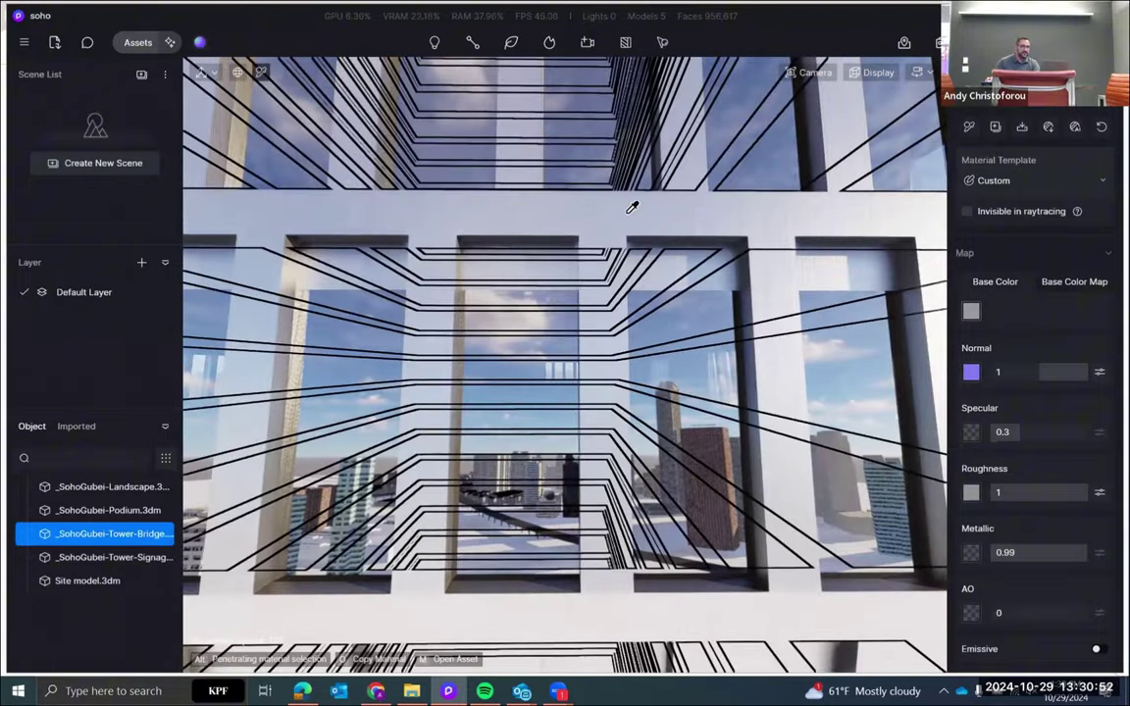
click(1100, 372)
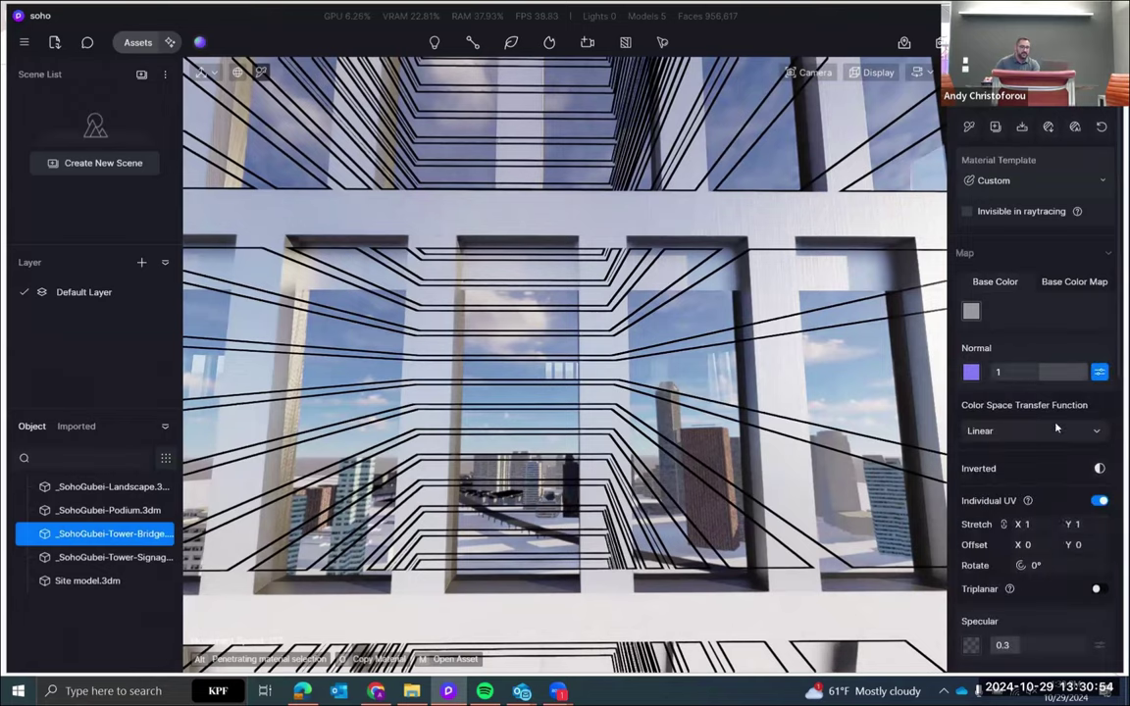
click(1048, 564)
text(9)
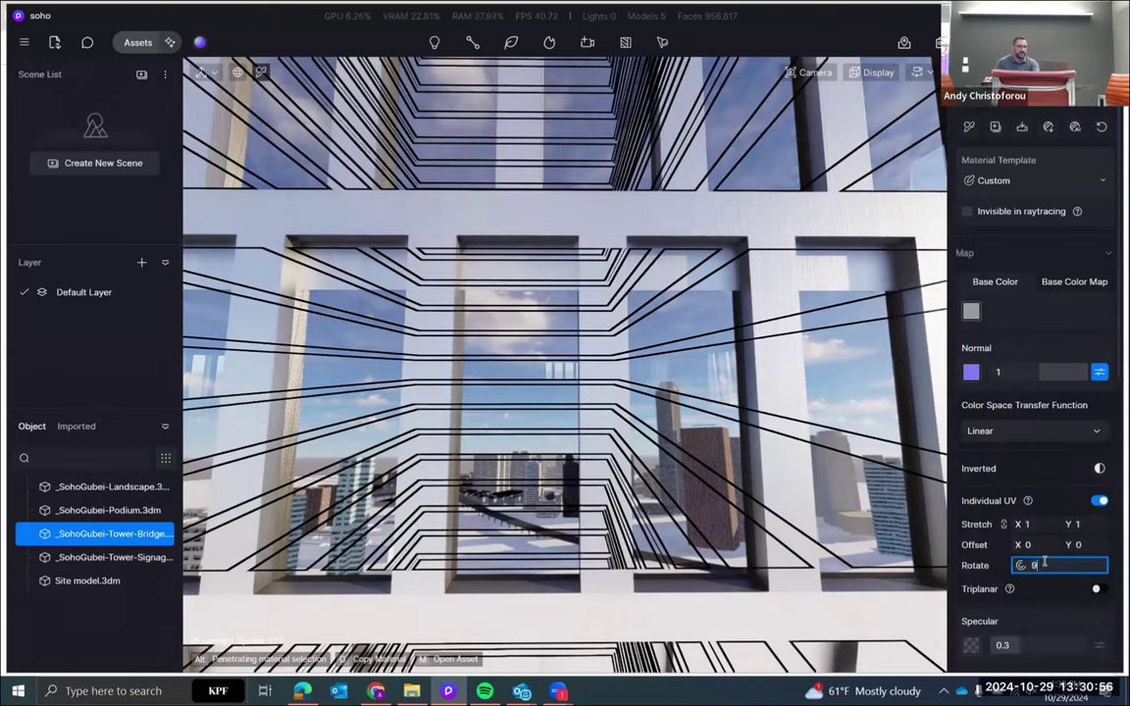
text(0)
key(Return)
Copy the aluminum from the vertical corner panel to the remaining red facade surfaces
right_drag(752, 439, 834, 389)
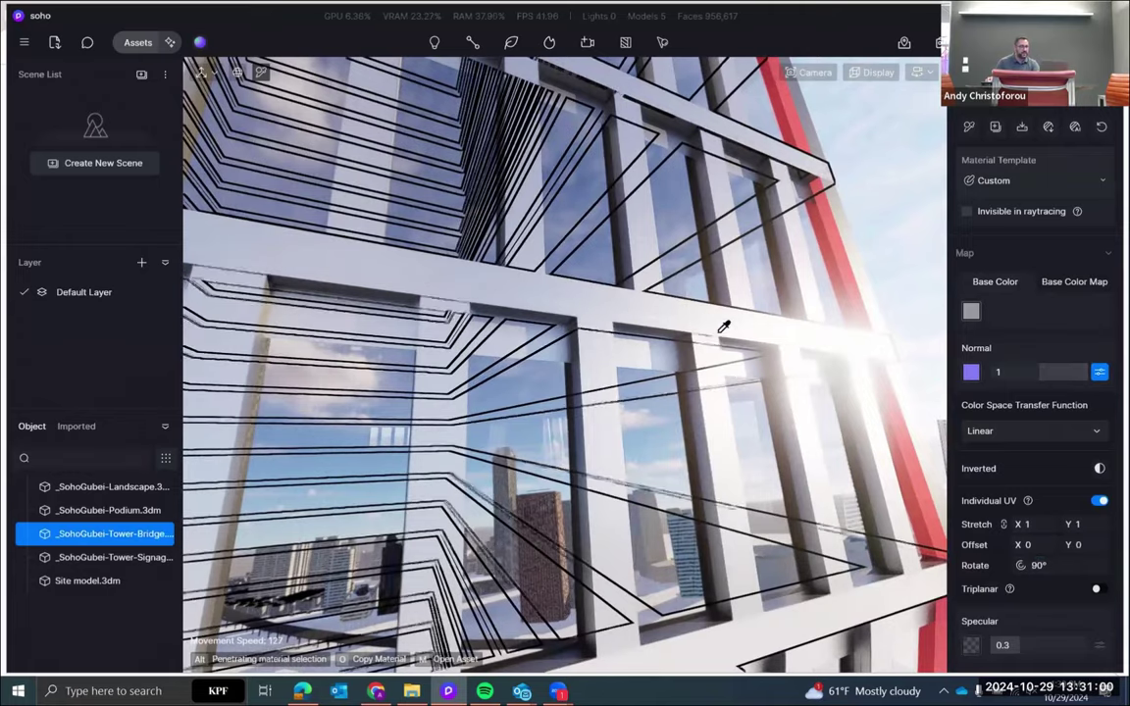
right_drag(651, 371, 596, 419)
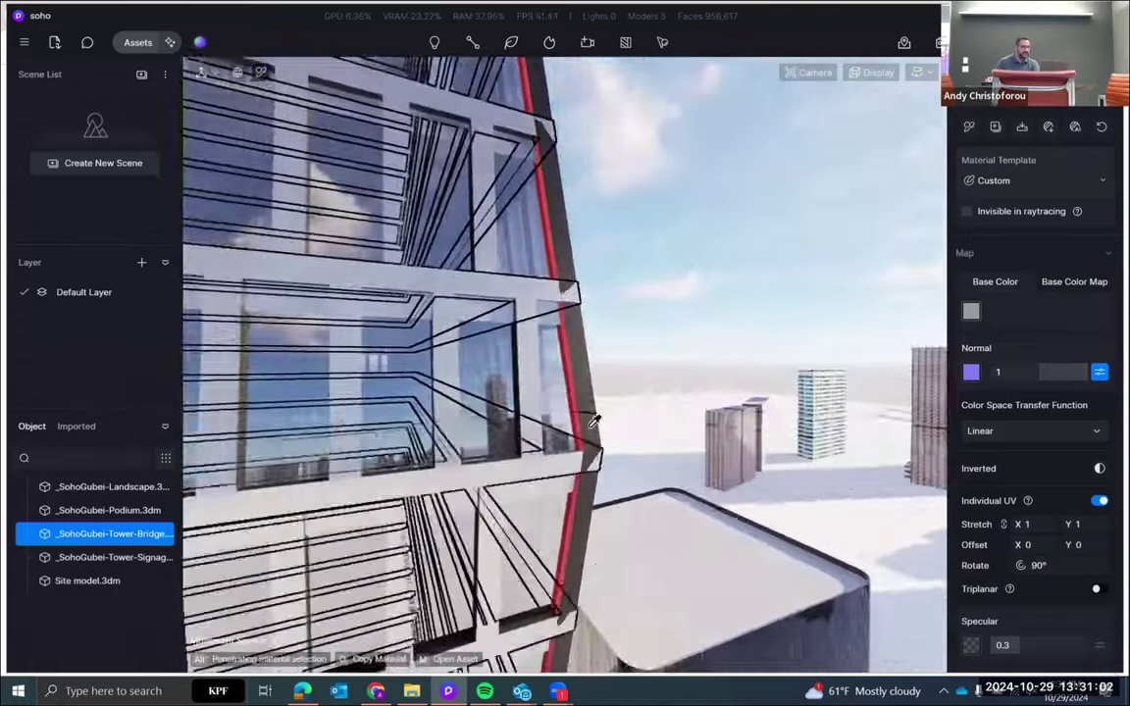
scroll(589, 414, up, 5)
click(533, 377)
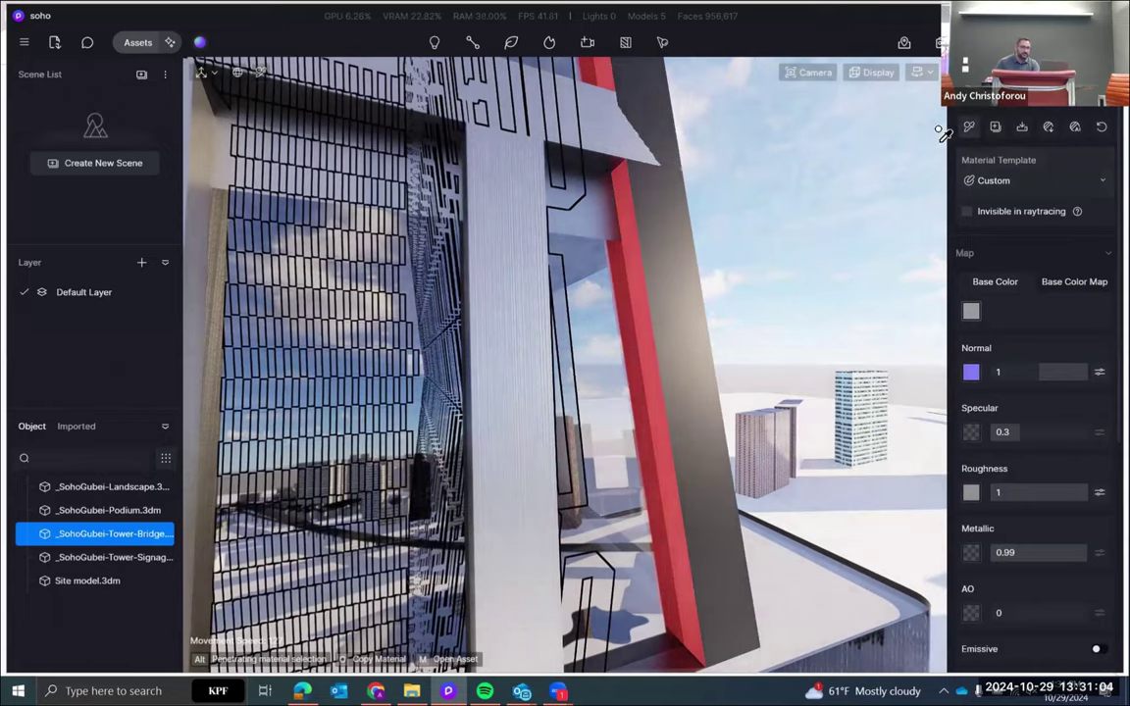
key(s)
right_drag(939, 129, 639, 250)
key(a)
key(w)
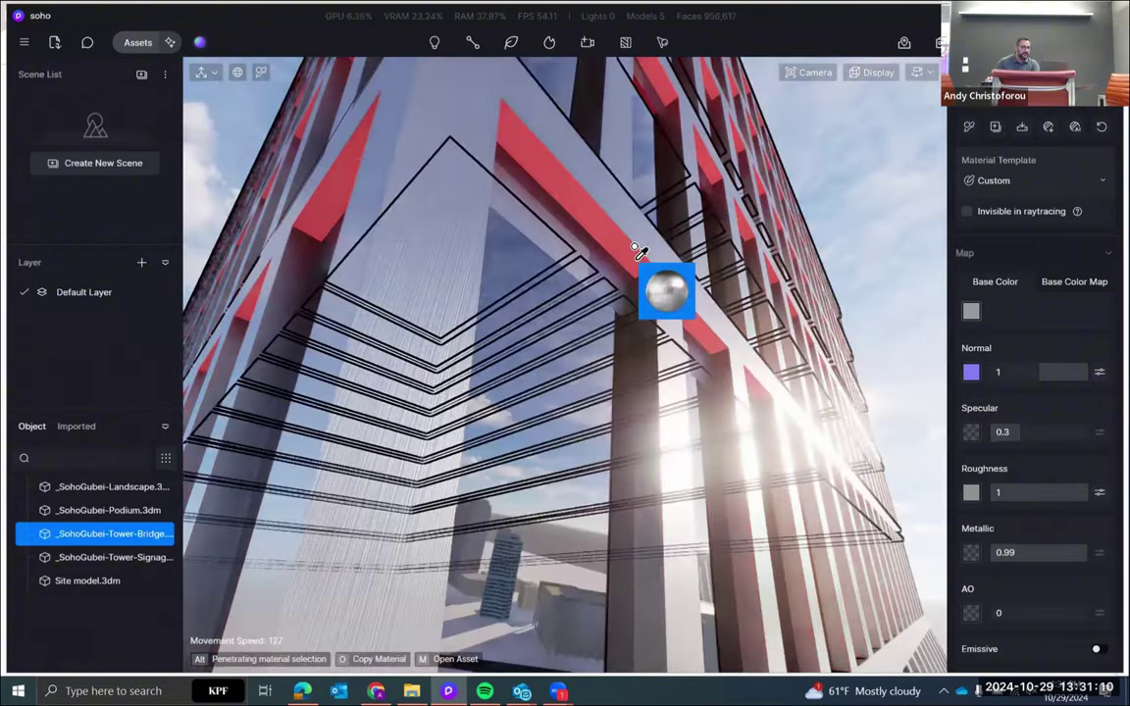
click(708, 306)
Apply the copied aluminum material to the SOHO signage at the top of the tower
key(s)
right_drag(711, 308, 595, 222)
key(d)
key(a)
click(598, 241)
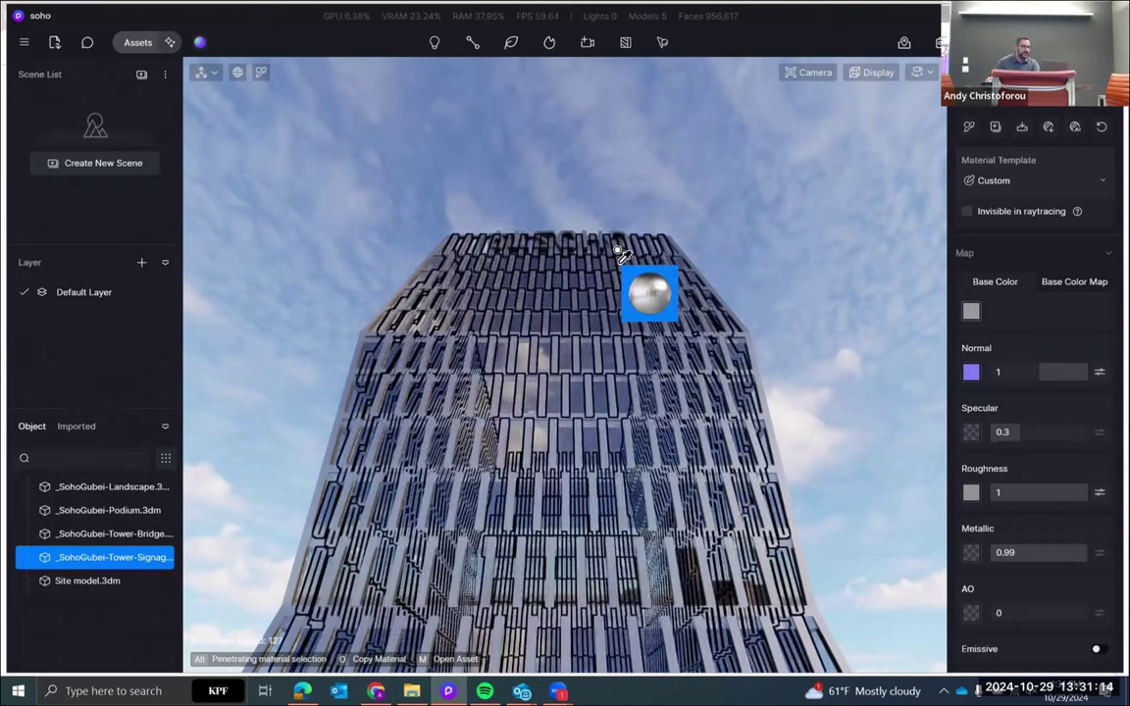
key(Escape)
Darken the base color of the SOHO signage's aluminum material to an HSV value of 45
click(618, 263)
key(i)
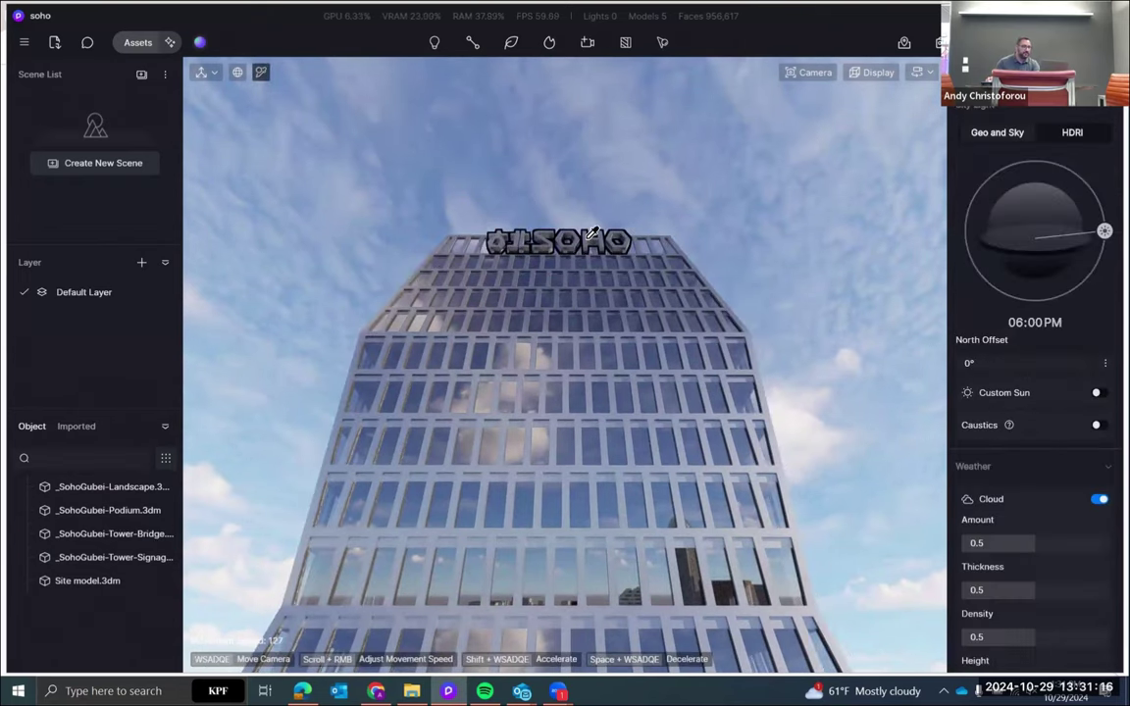
click(592, 236)
click(971, 311)
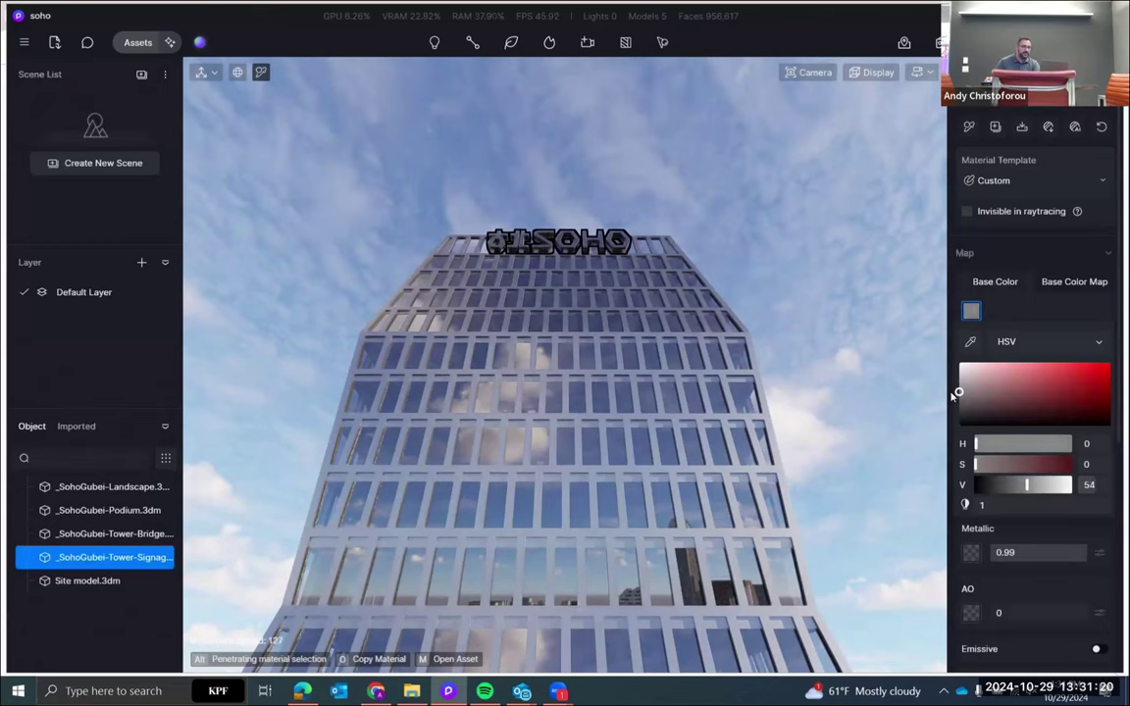
mouse_move(954, 393)
mouse_down()
mouse_move(1111, 364)
mouse_move(957, 406)
mouse_move(939, 400)
mouse_up()
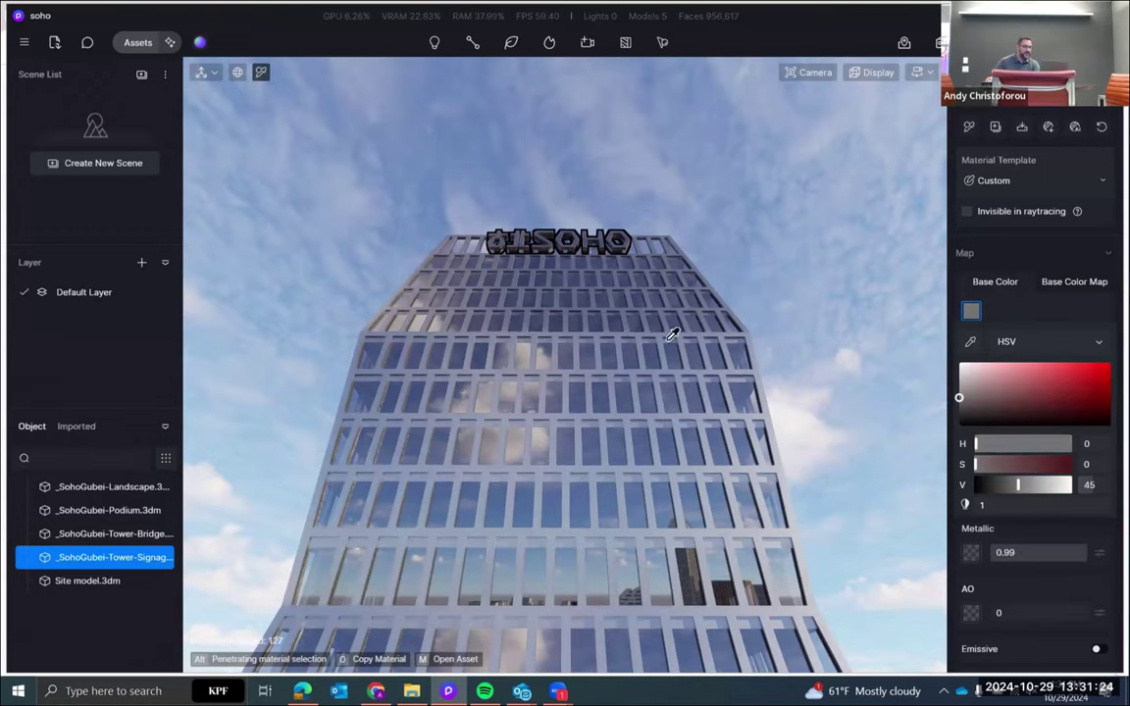
right_drag(674, 335, 663, 400)
key(Escape)
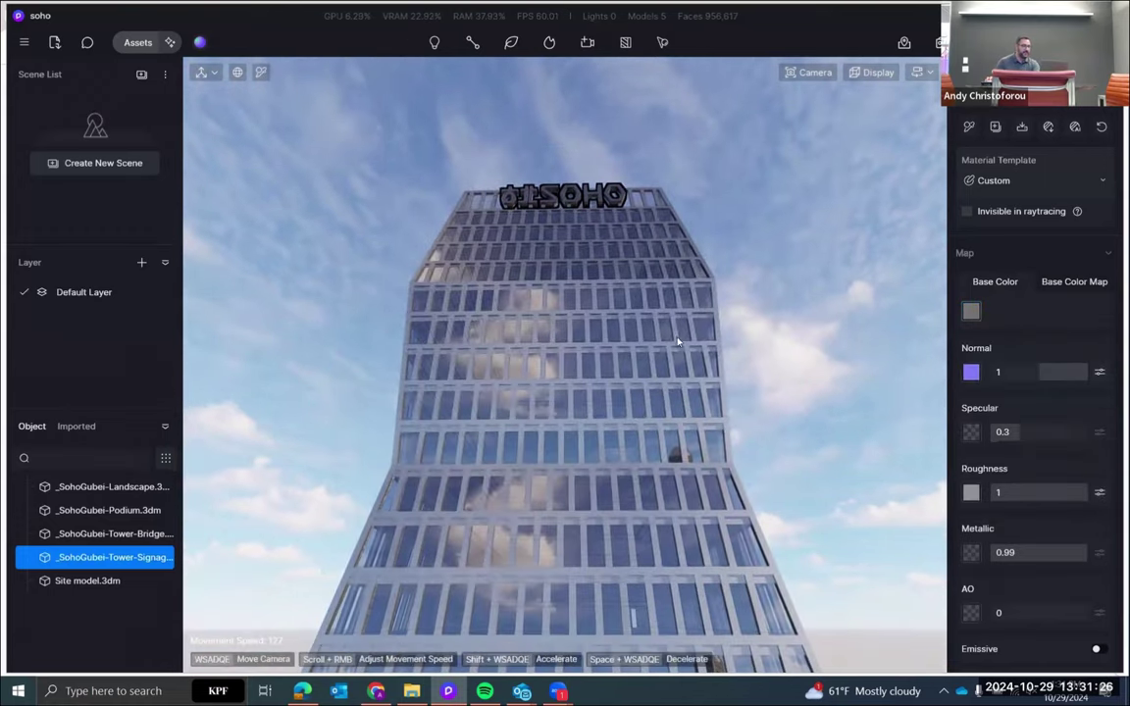
right_drag(677, 341, 609, 286)
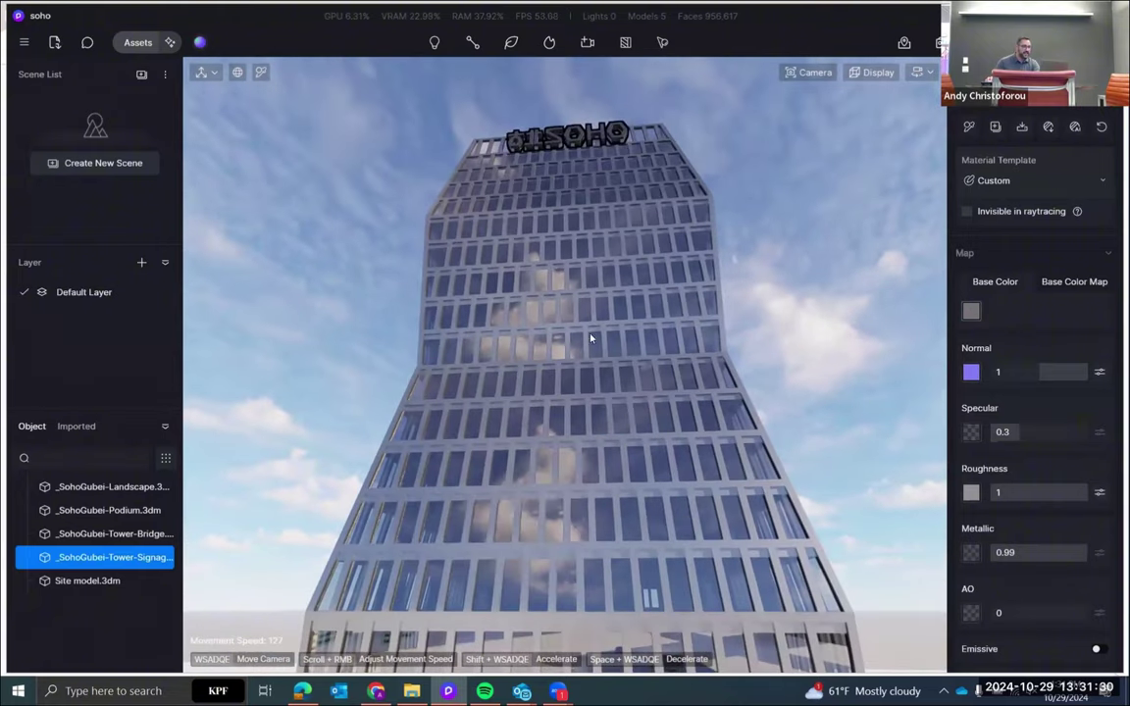
Apply the KPF_GL-11 laminated glass from the team library's exterior Glass materials to the tower windows and save the project
click(137, 43)
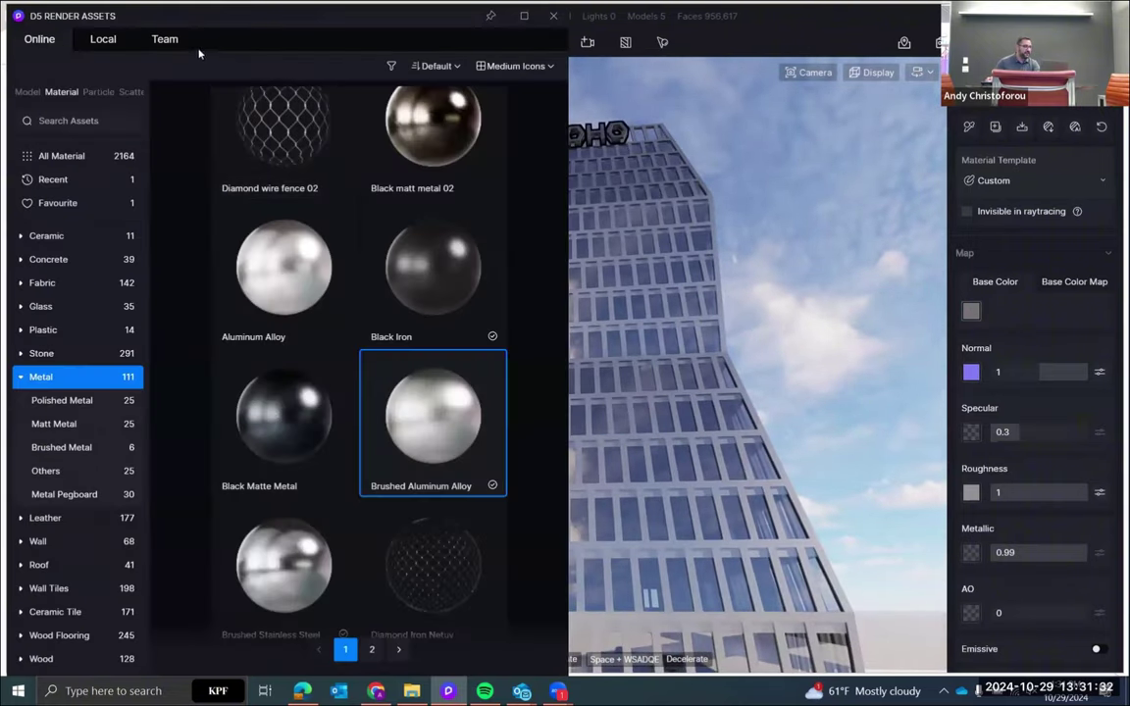
click(172, 42)
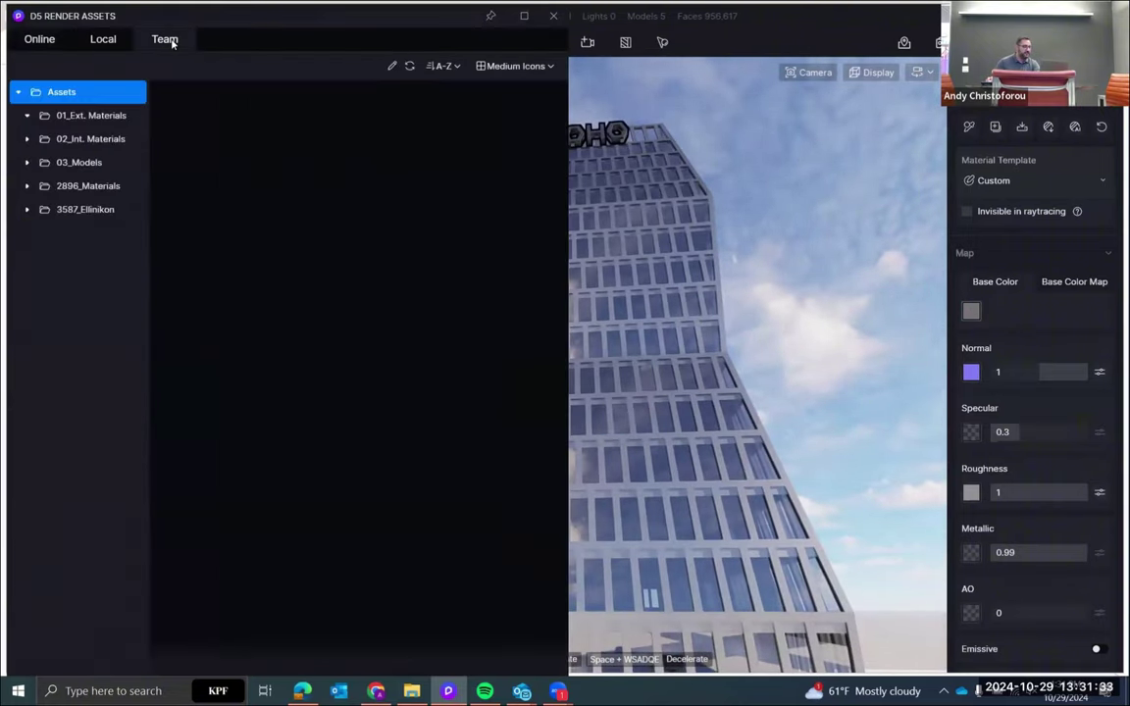
click(66, 116)
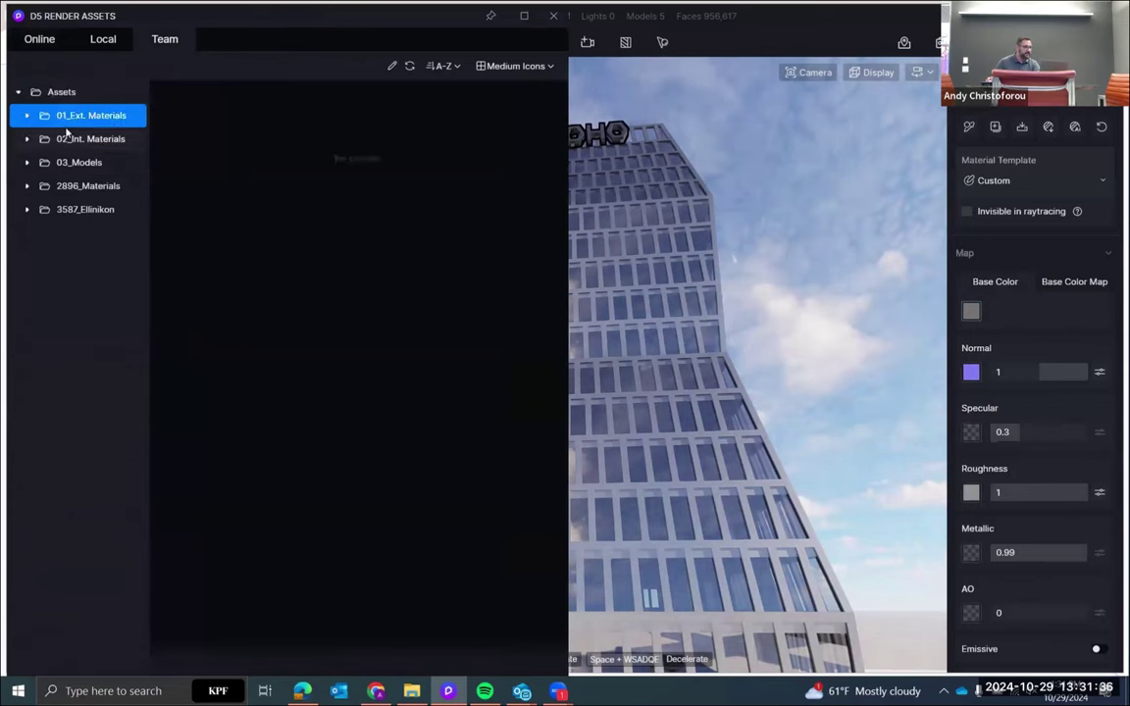
click(27, 116)
click(84, 214)
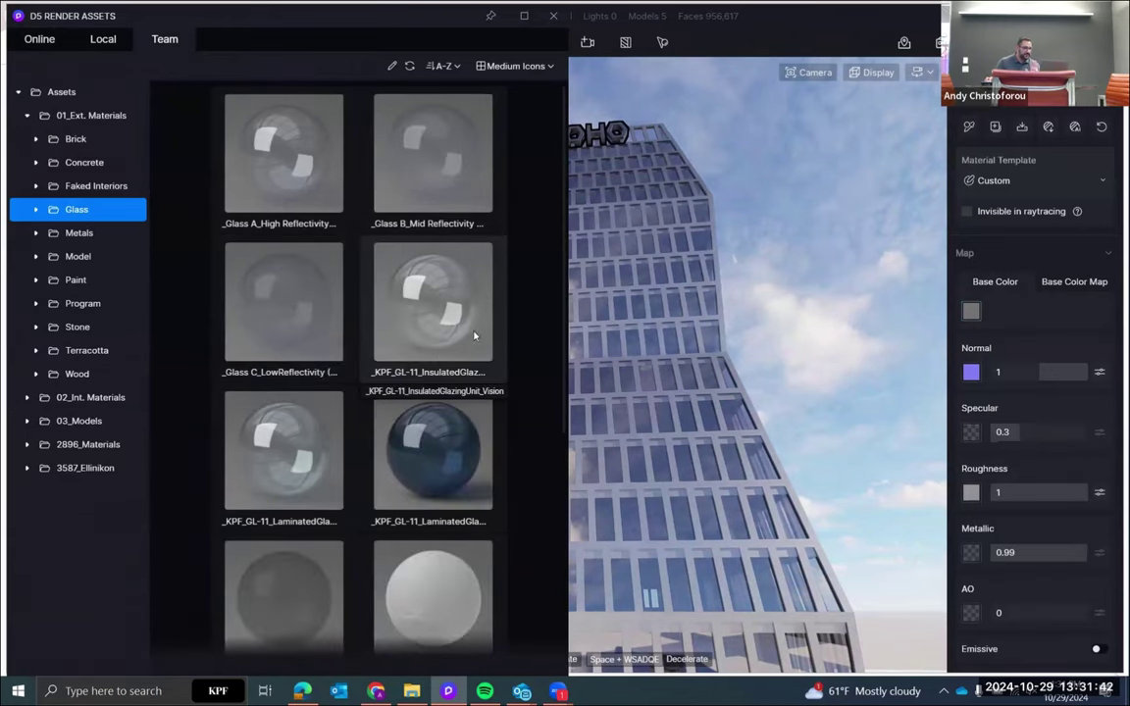
scroll(474, 335, down, 1)
drag(308, 411, 699, 434)
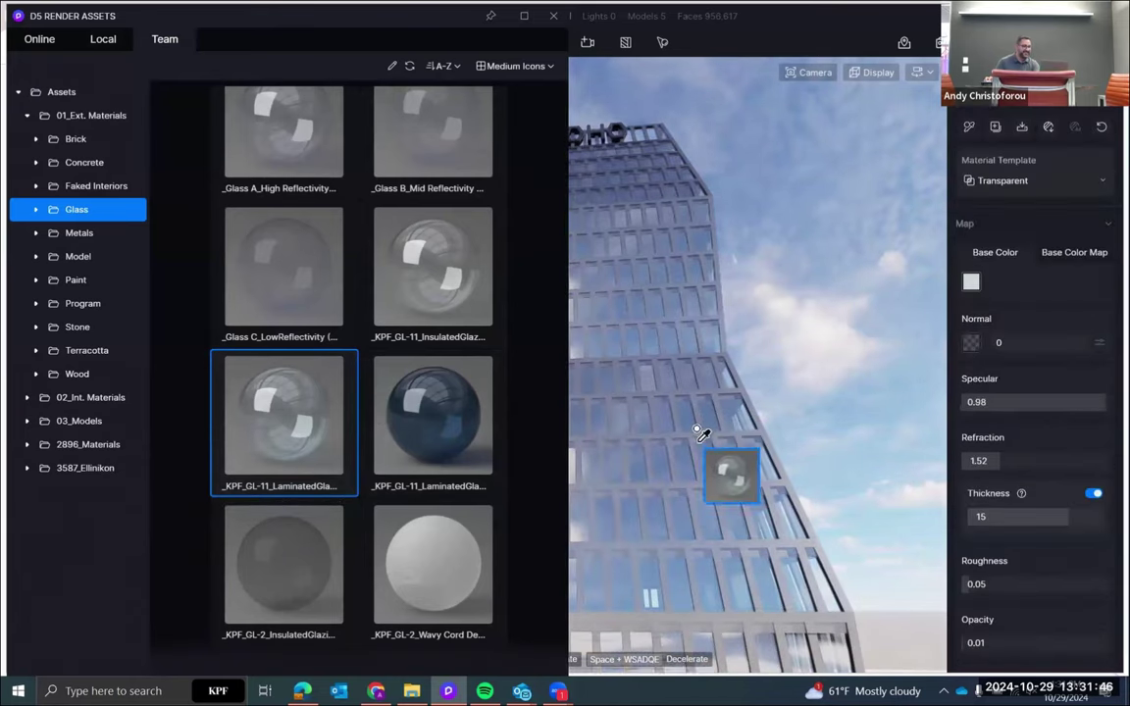
click(553, 16)
scroll(667, 412, down, 5)
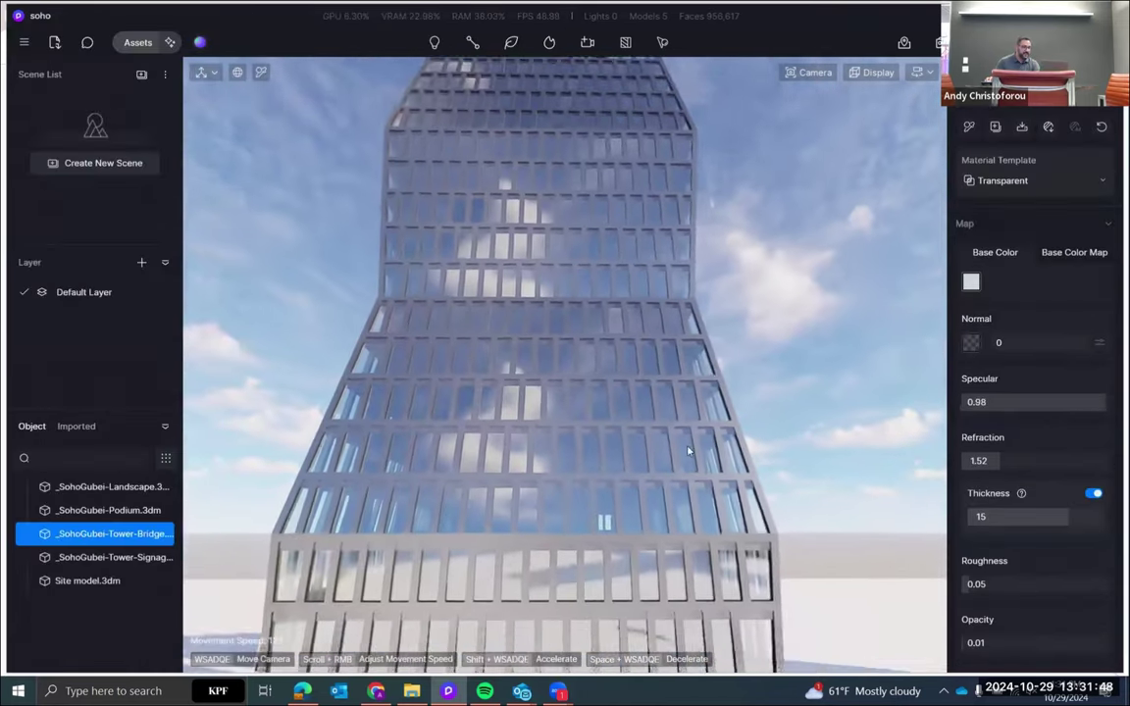
key(ctrl+s)
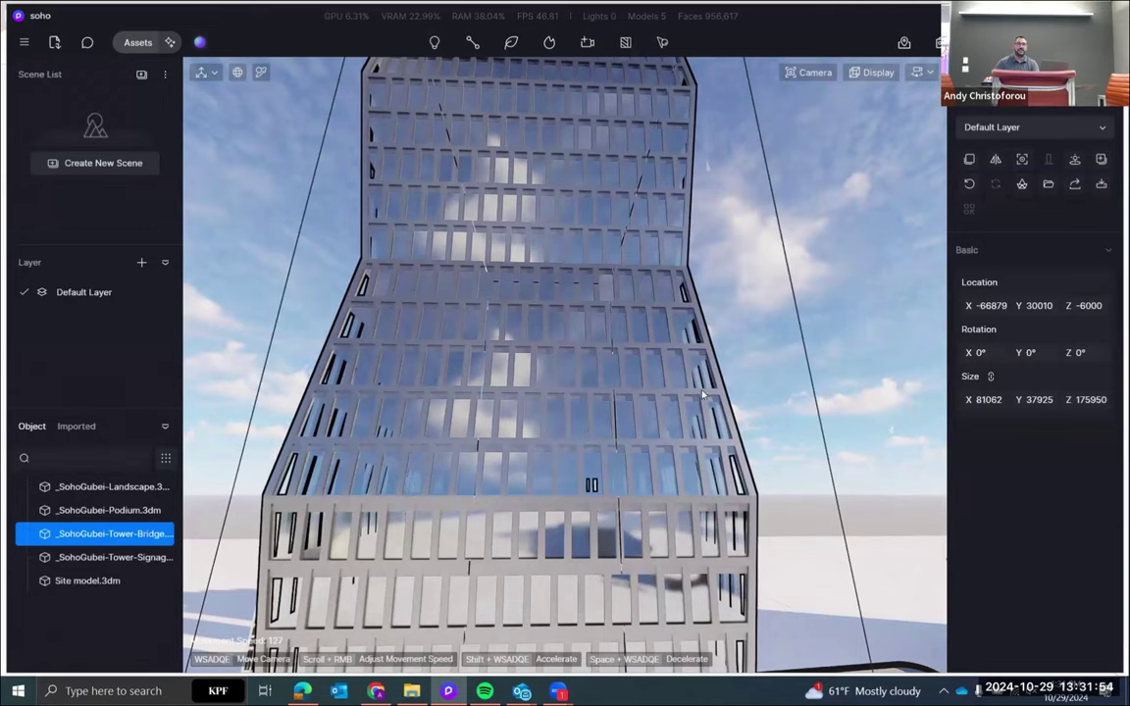
Set the tower window glass's opacity to 0 and its specular to 0.31
right_drag(613, 403, 585, 472)
key(w)
key(w)
key(s)
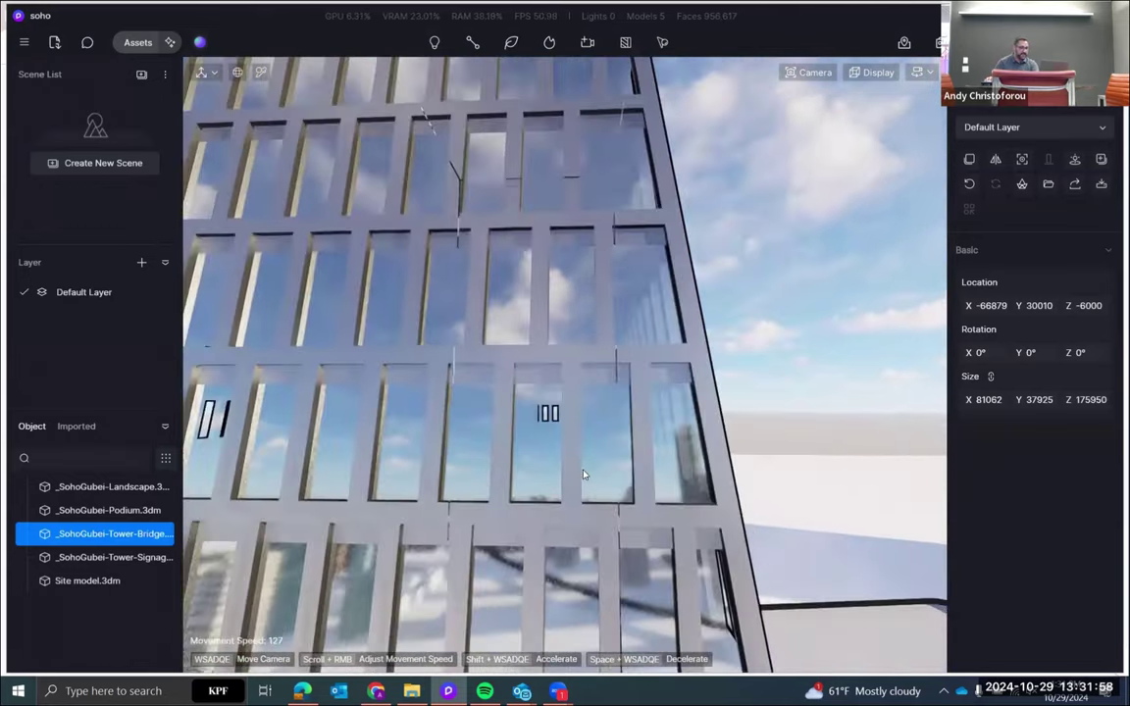
click(636, 438)
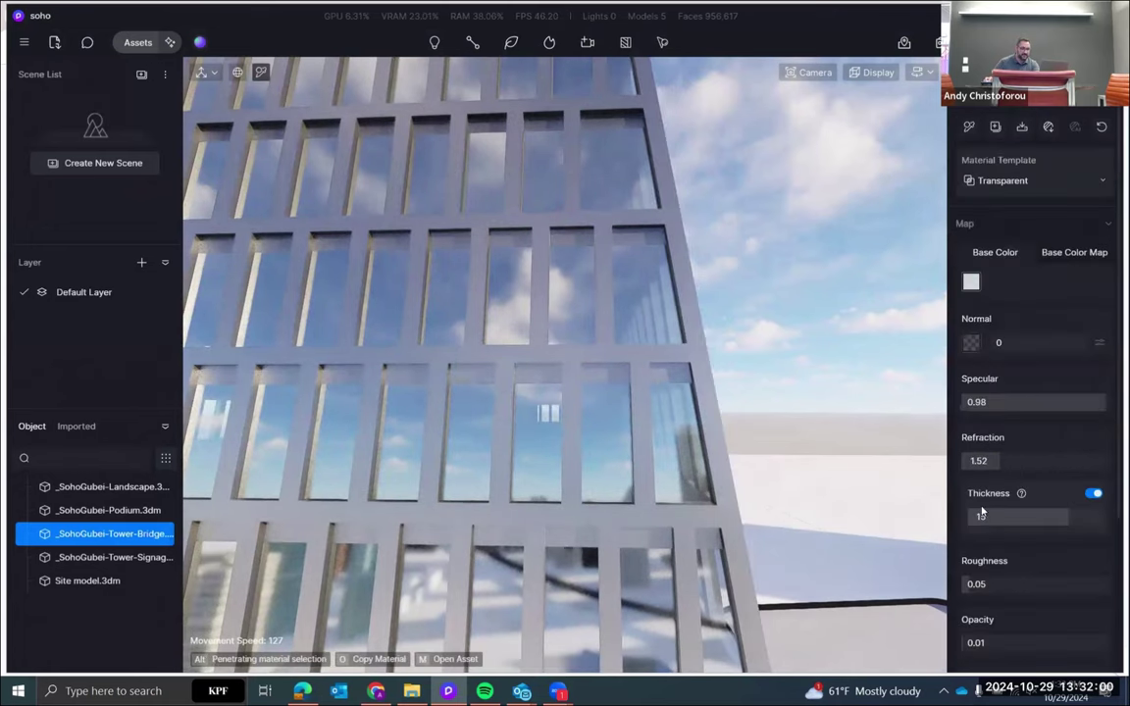
drag(1028, 639, 971, 640)
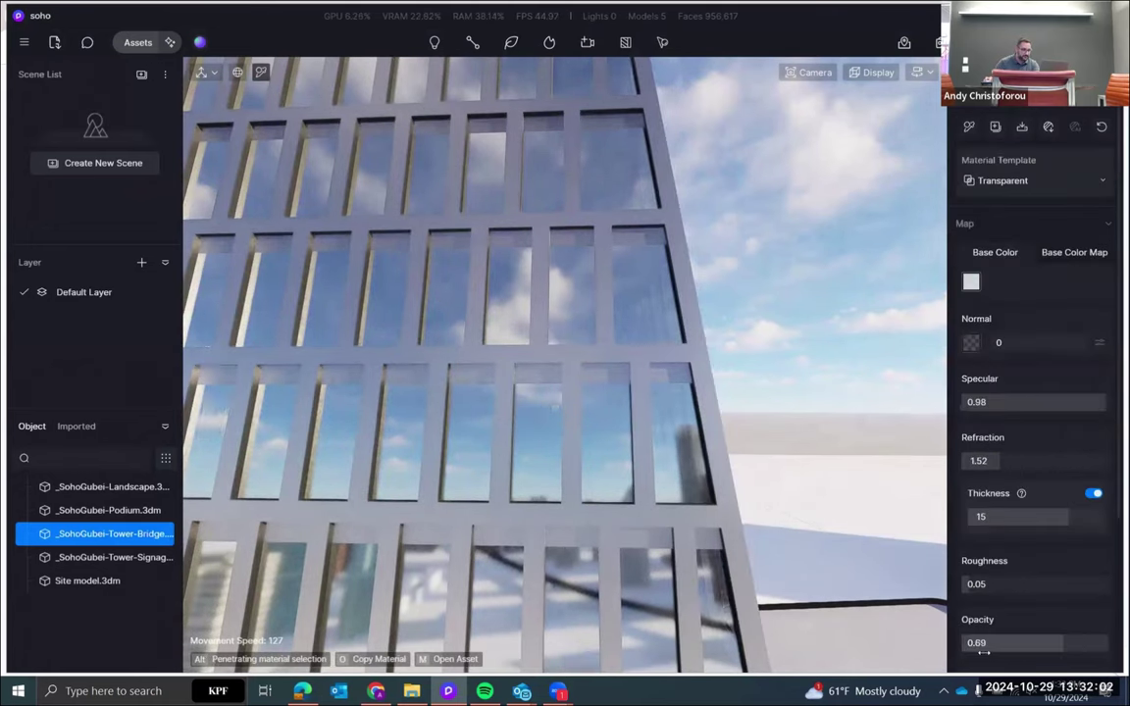
drag(1099, 401, 1008, 417)
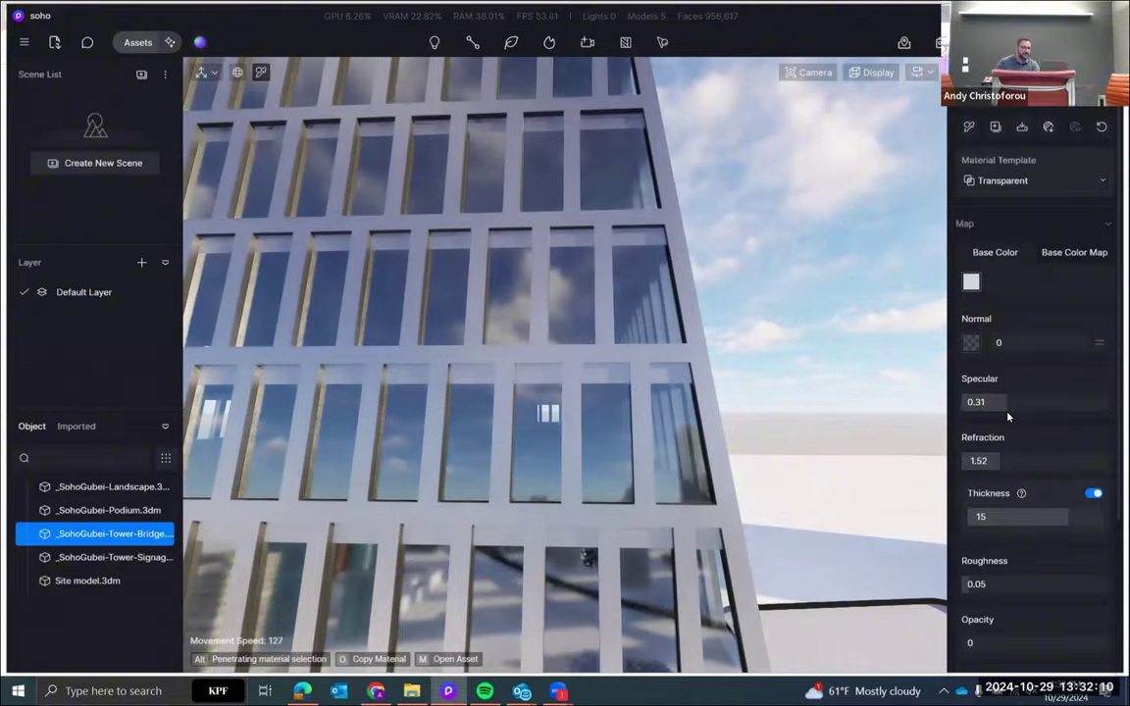
scroll(708, 425, down, 6)
scroll(708, 426, up, 4)
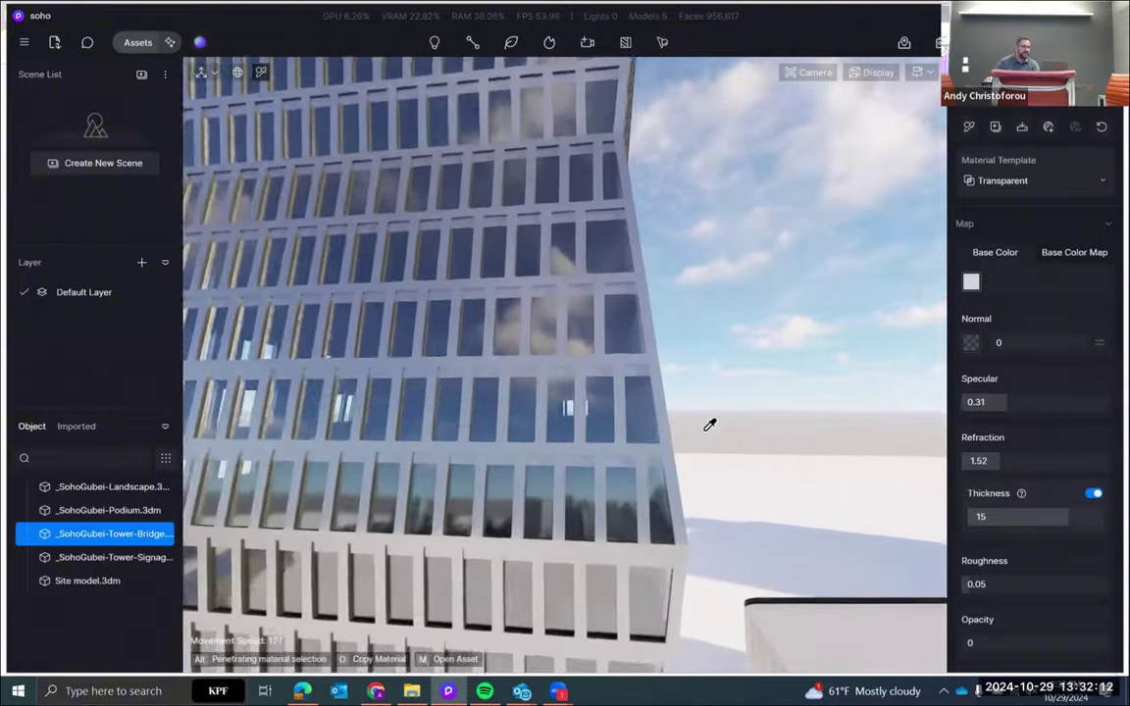
right_drag(710, 425, 685, 435)
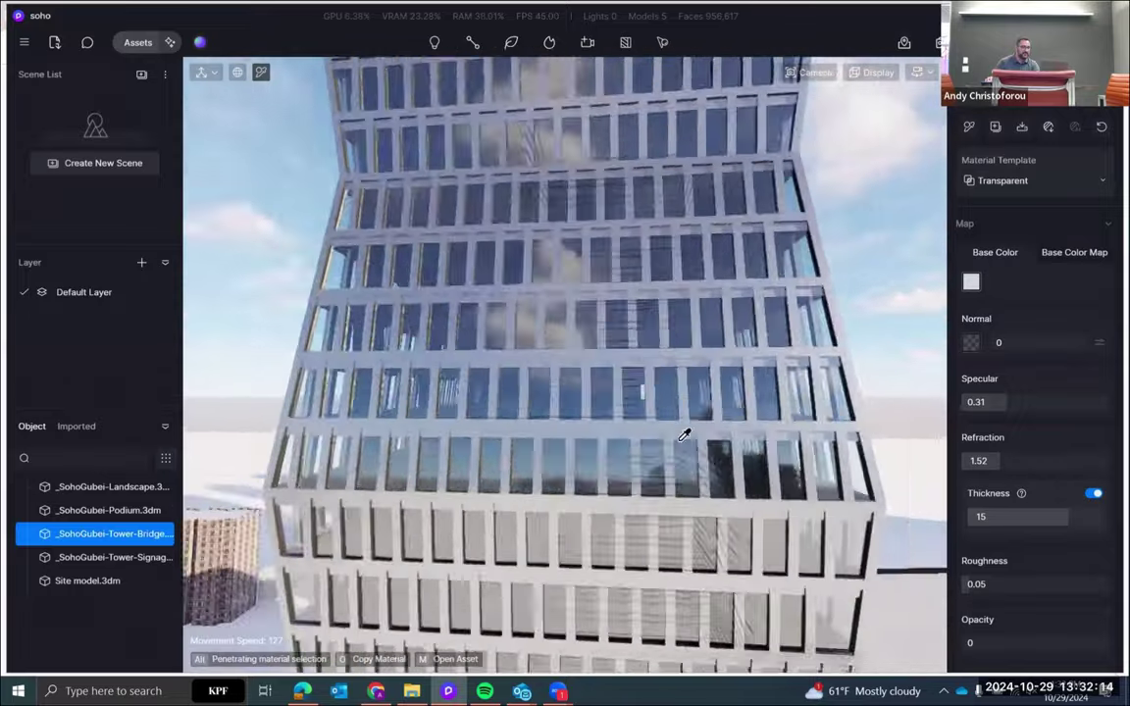
scroll(684, 434, up, 3)
scroll(686, 436, up, 3)
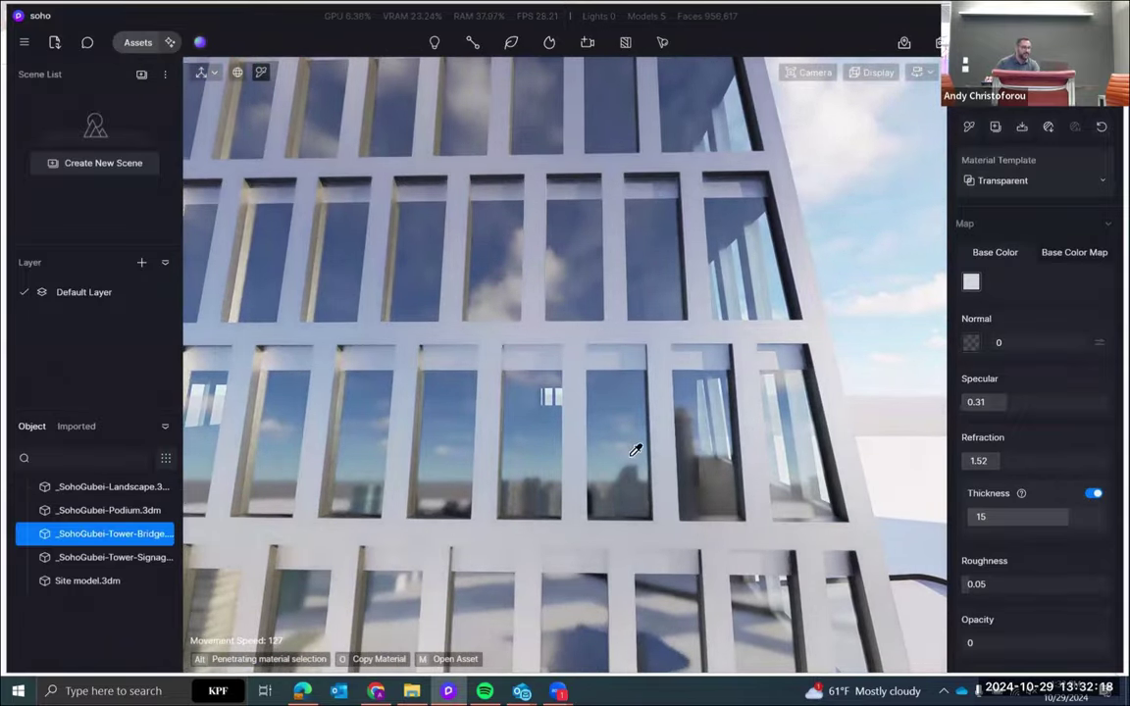
scroll(636, 451, down, 5)
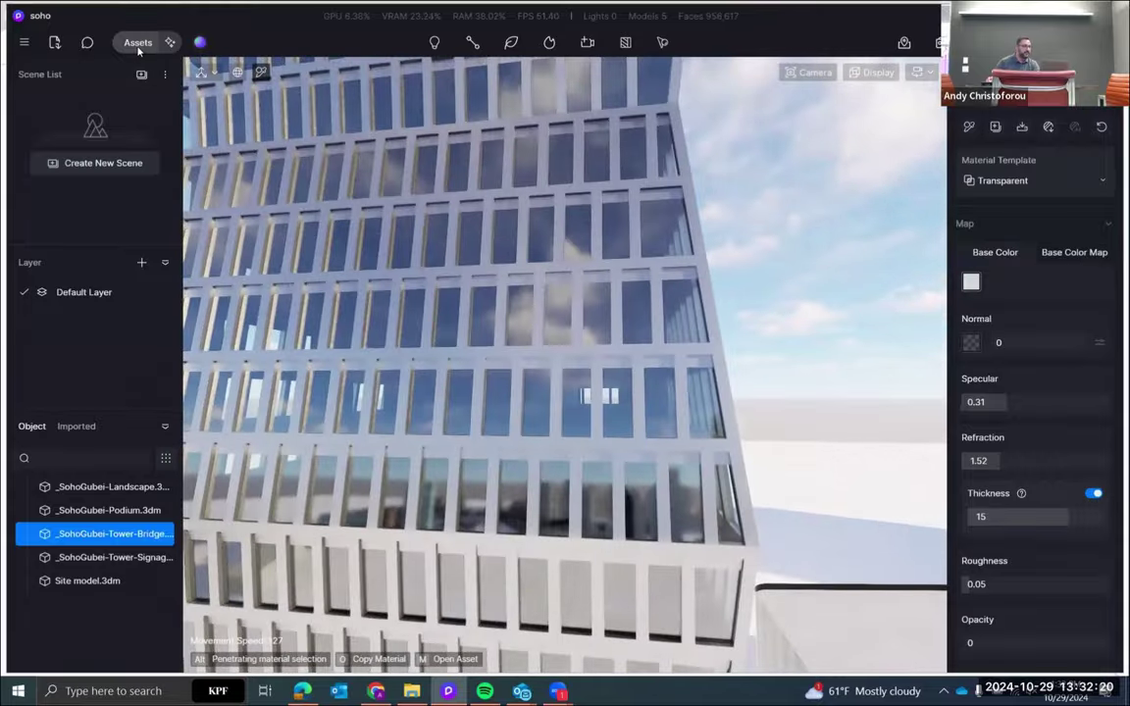
Place the Indoor office 06 model from the online commercial interior parallax assets at the tower windows
click(139, 43)
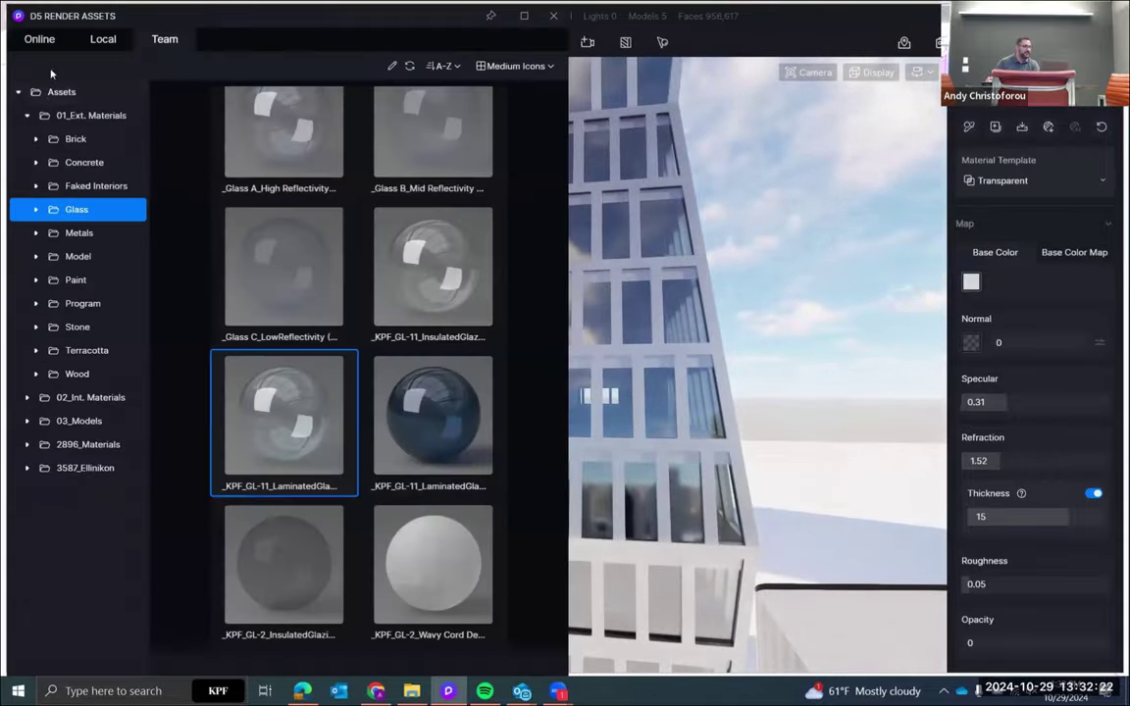
click(37, 44)
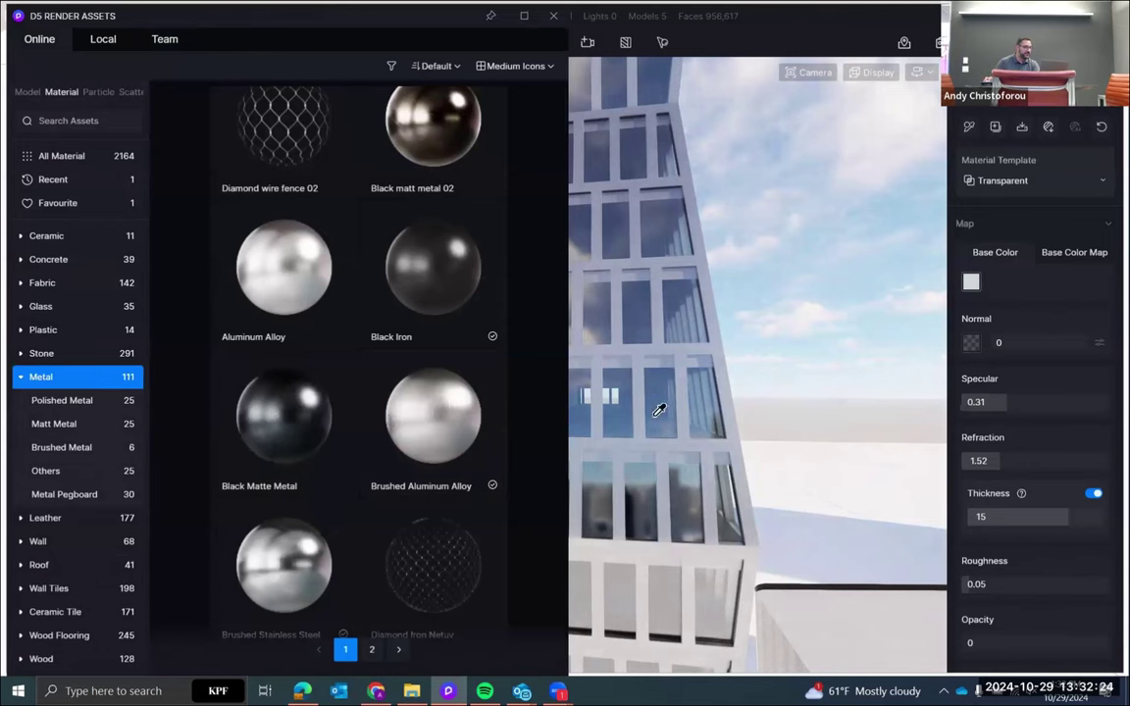
click(27, 91)
click(94, 355)
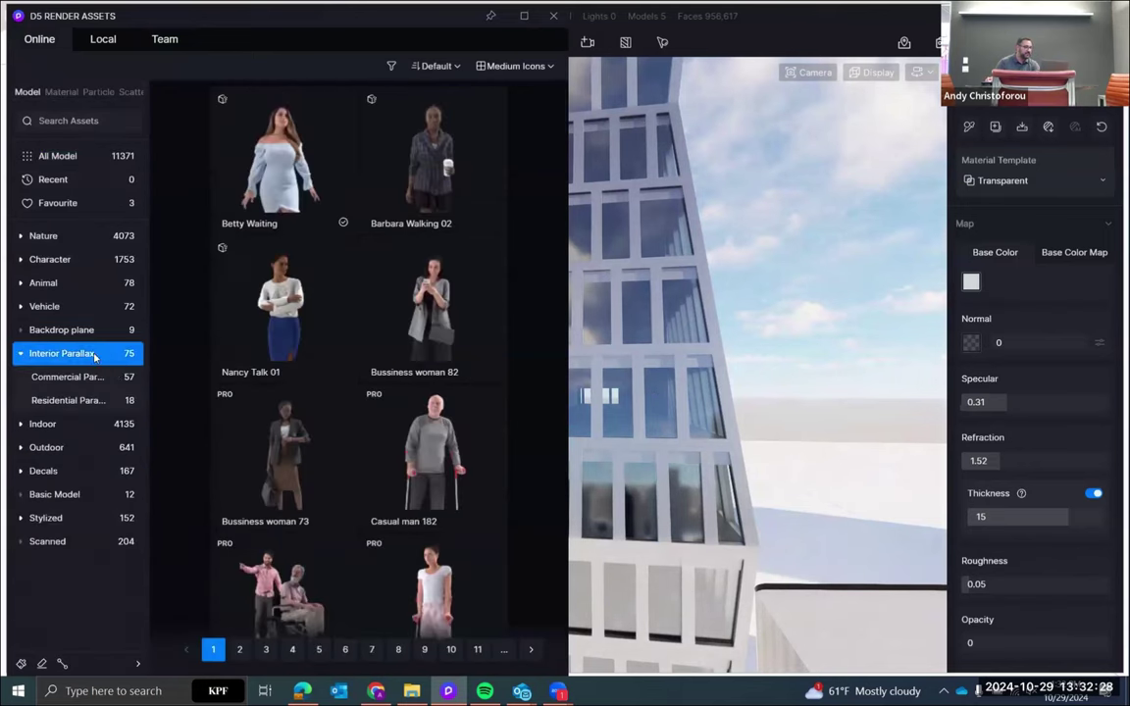
click(88, 381)
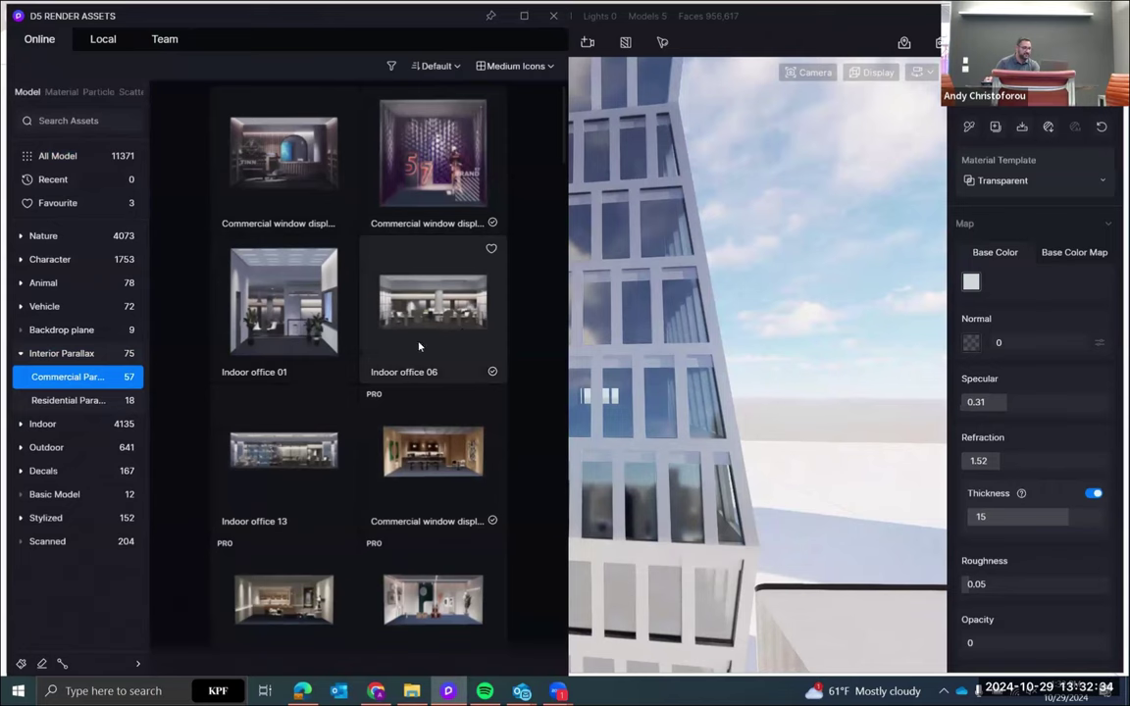
click(635, 409)
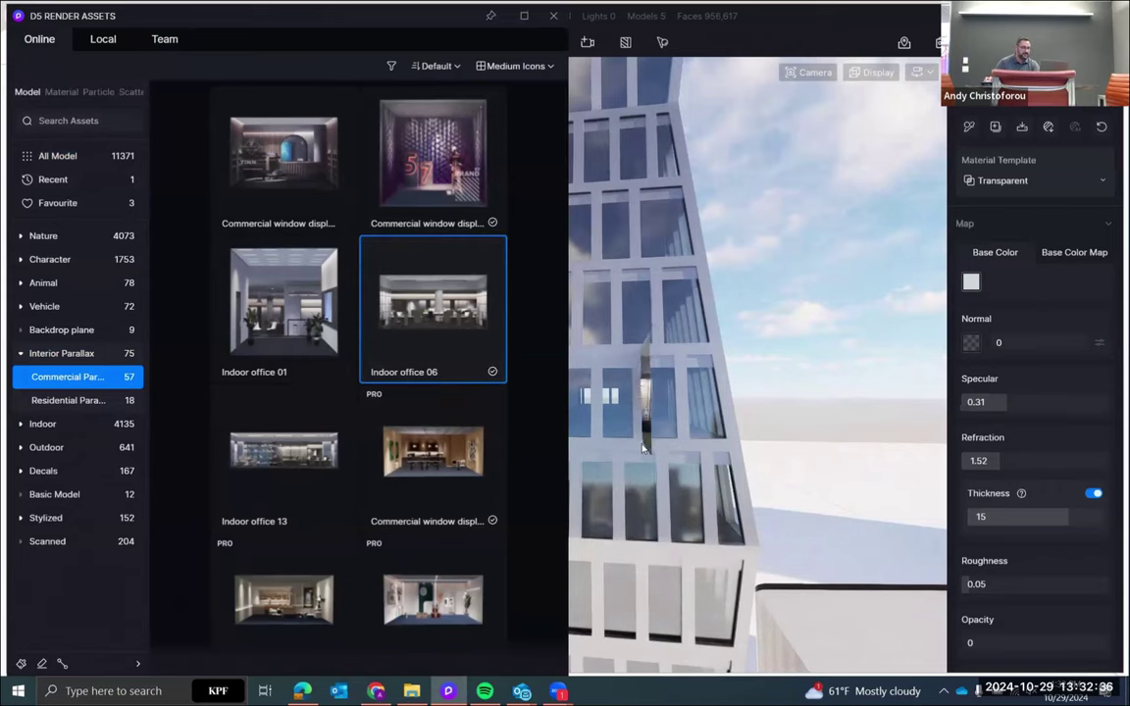
click(643, 448)
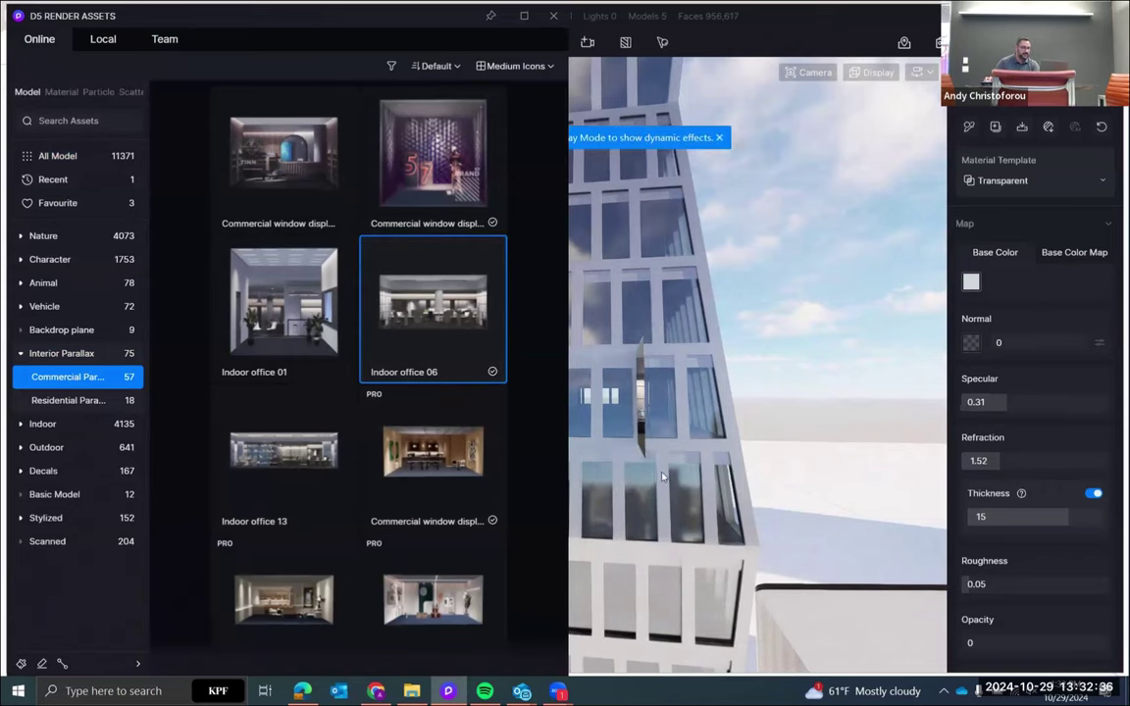
click(553, 17)
Rotate the Indoor office 06 panel to 270° about Z so it lines up with the tower facade
right_drag(648, 437, 858, 438)
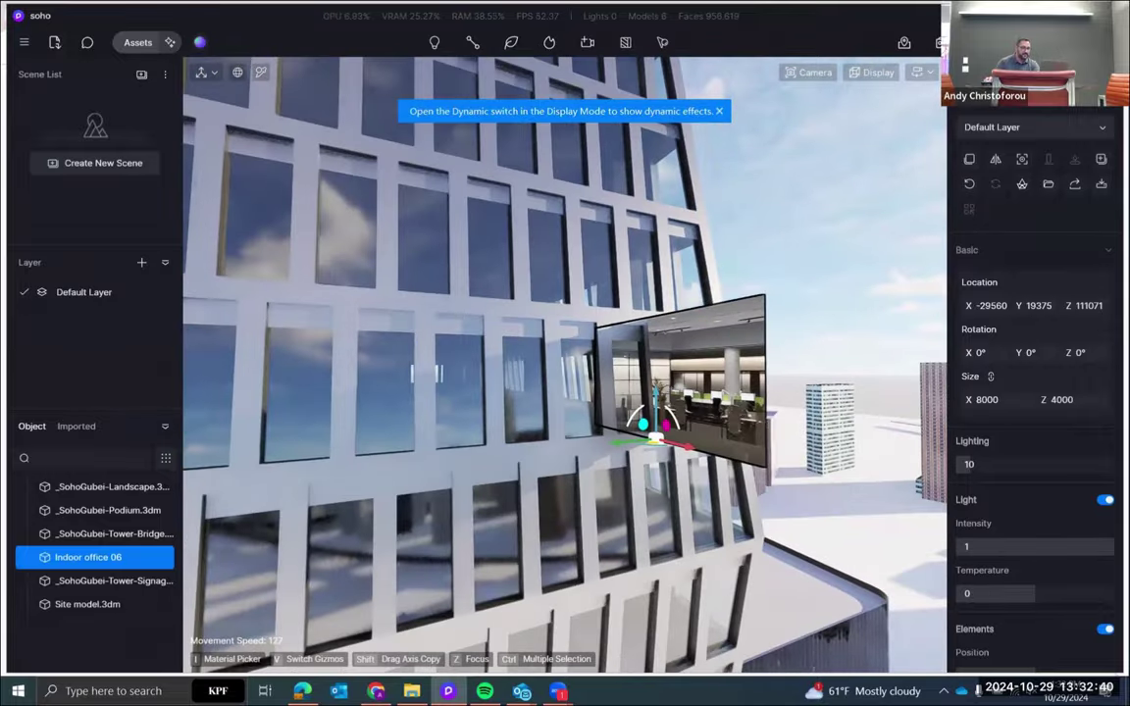
drag(657, 446, 747, 477)
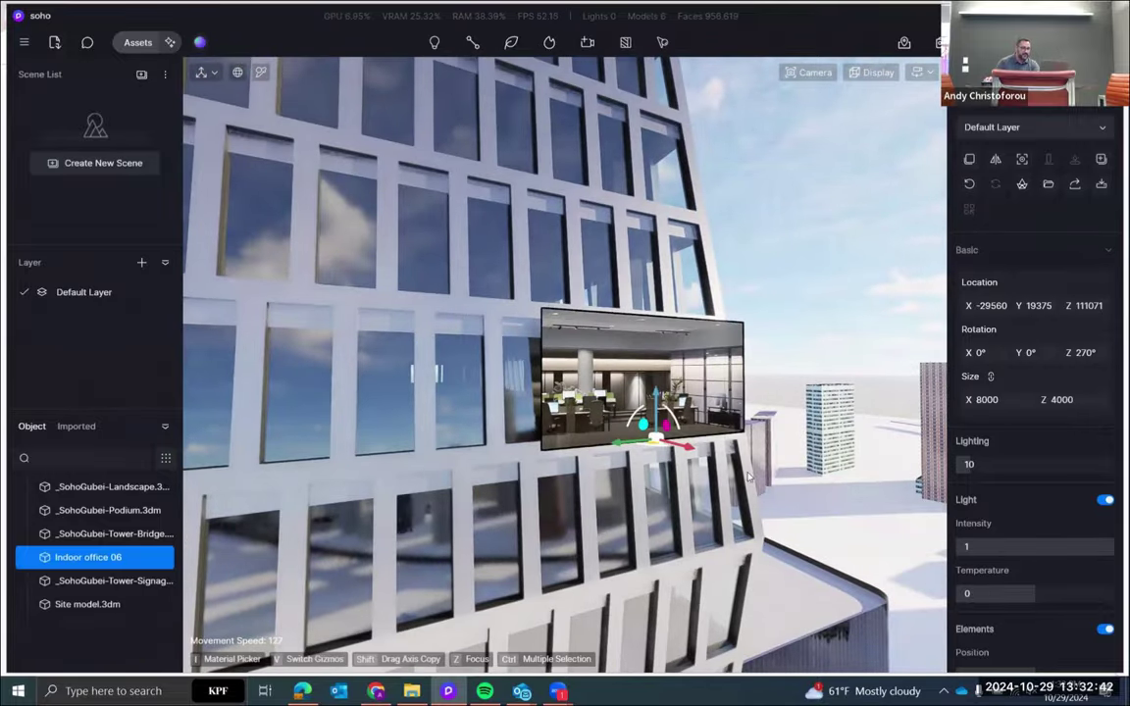
right_drag(750, 477, 517, 332)
scroll(317, 344, up, 4)
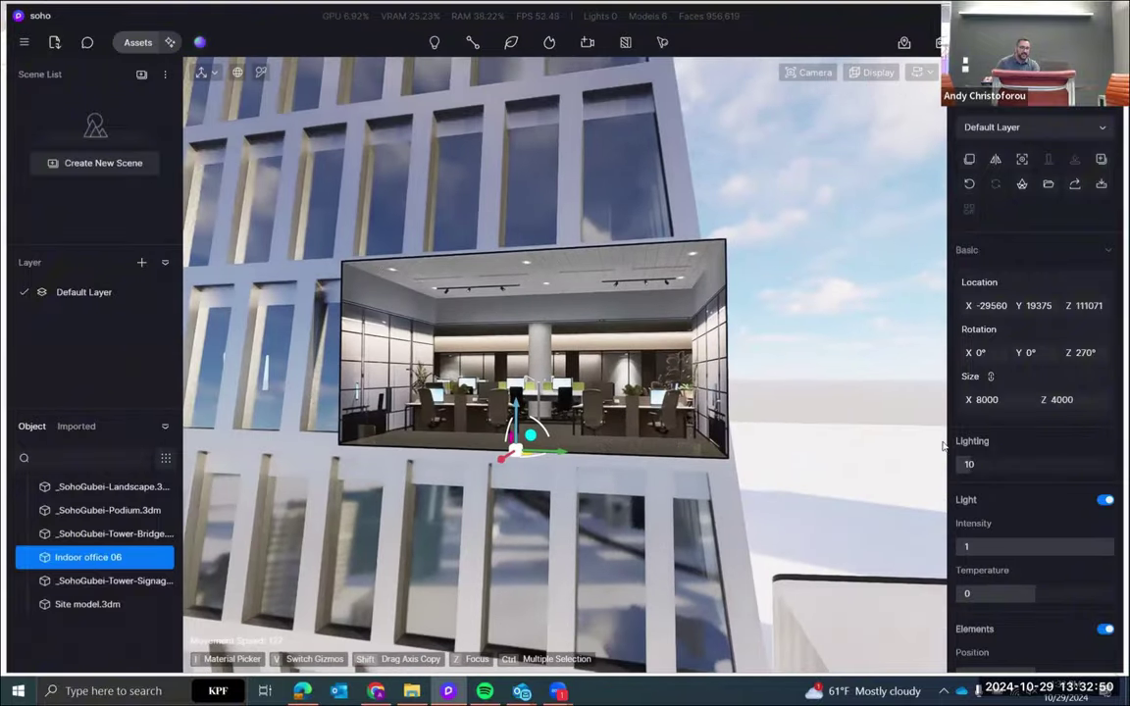
Set the office panel's lighting to 18, its light intensity to 0.5 and its elements position to 0.4
drag(971, 464, 981, 469)
drag(1079, 542, 1035, 547)
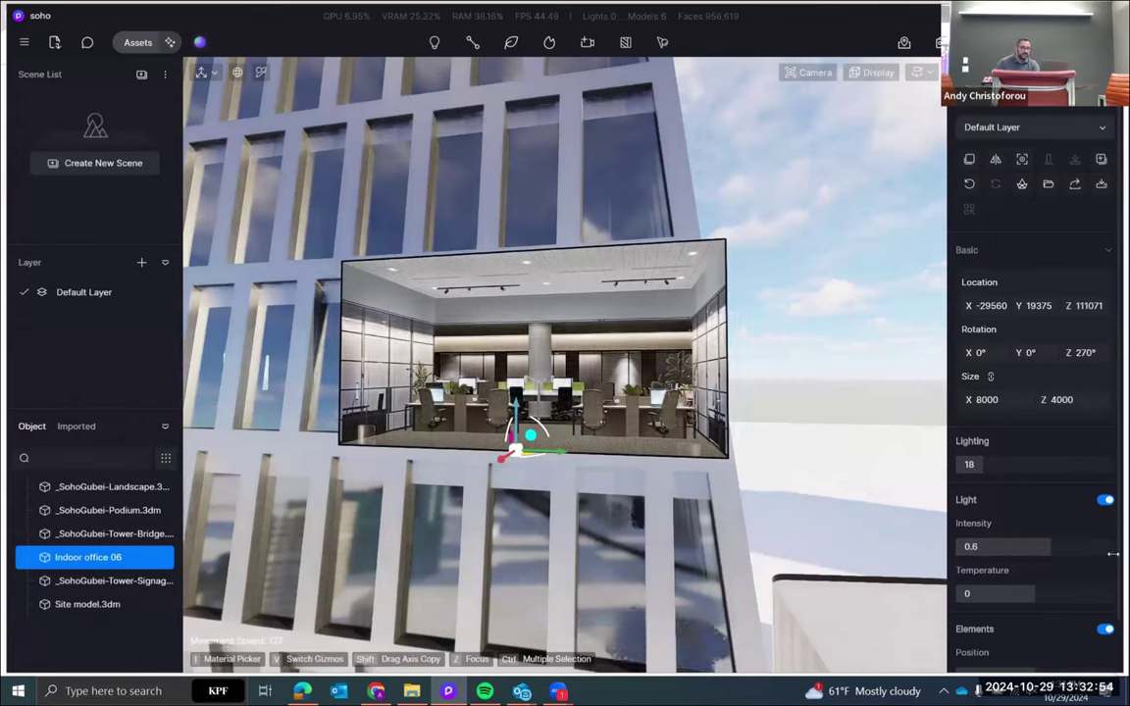
scroll(1032, 565, down, 2)
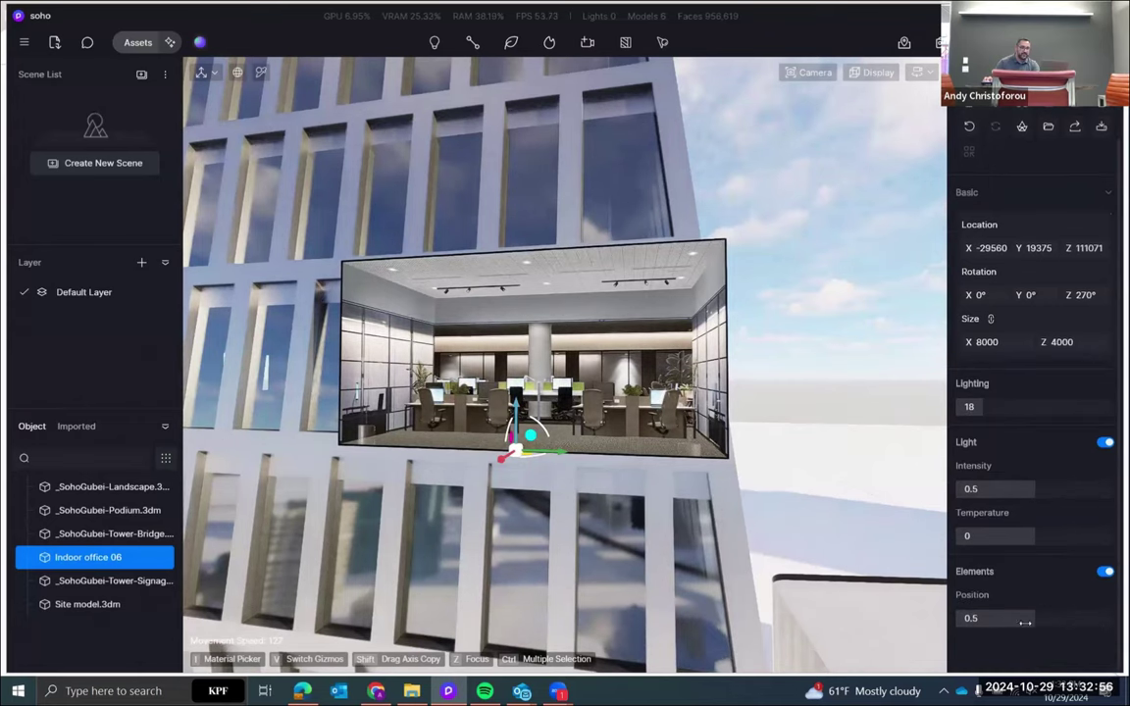
drag(978, 620, 1015, 619)
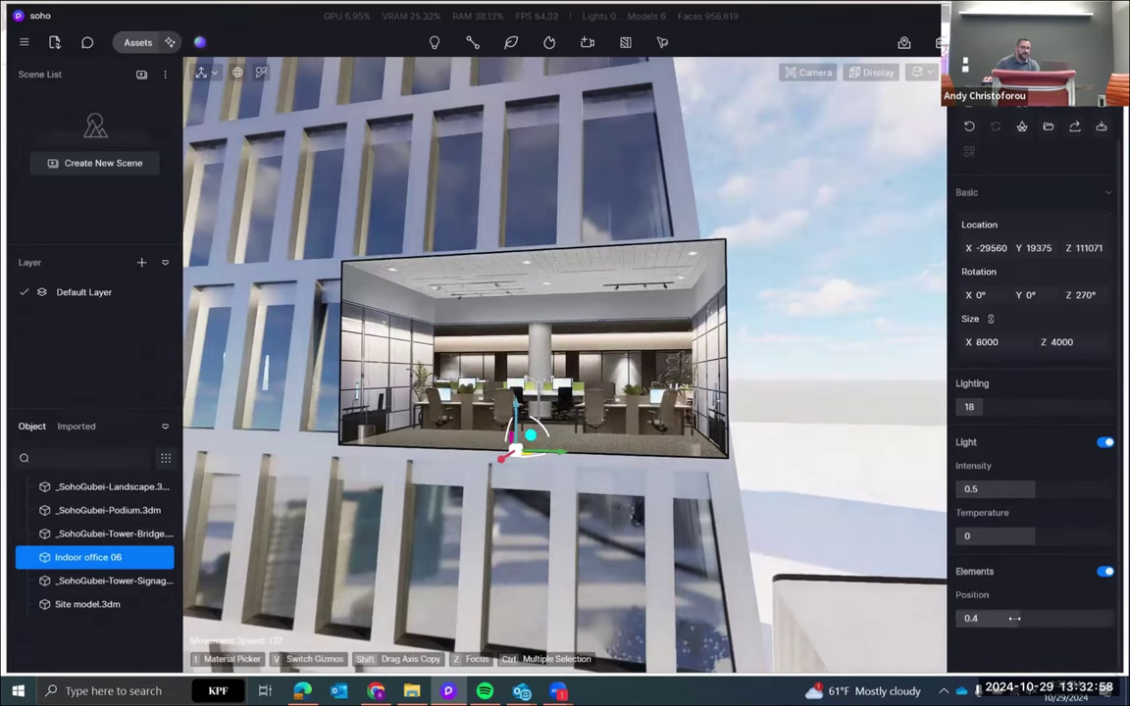
Move the office panel behind the tower glass to about X -30602, Y 23436
drag(520, 453, 407, 444)
scroll(477, 444, down, 5)
right_drag(529, 429, 556, 425)
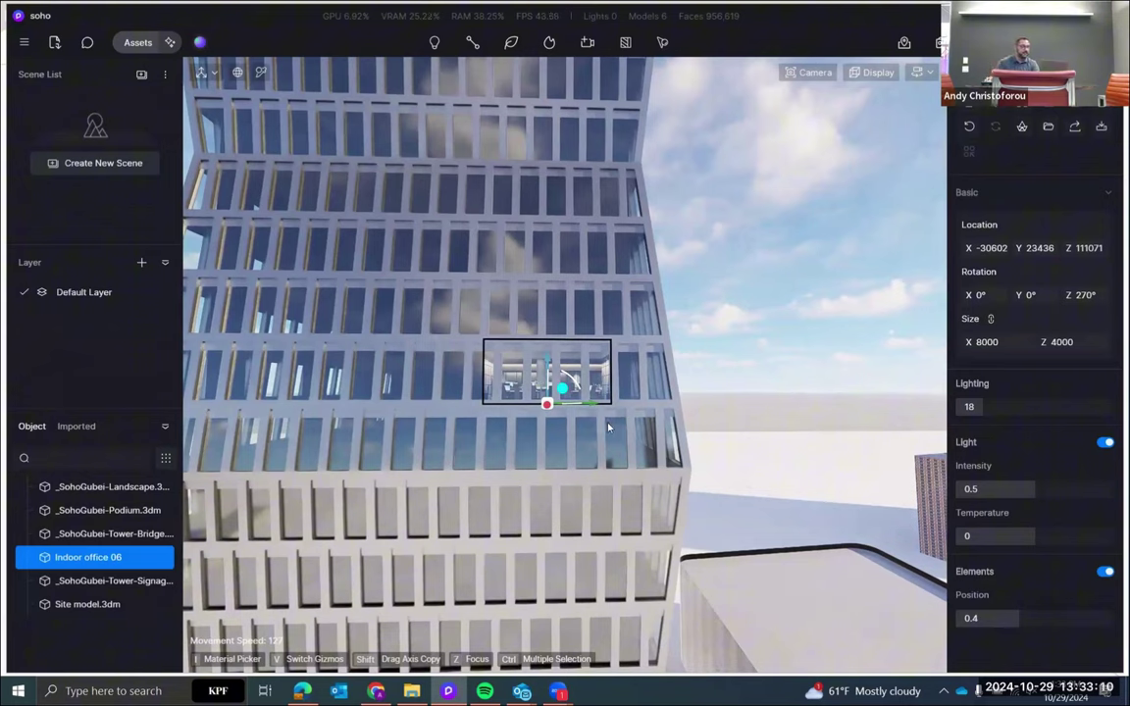
Copy the Indoor office 06 panel along the same floor to about Y 38295, with lighting 52 and light intensity 0.3
drag(593, 404, 365, 419)
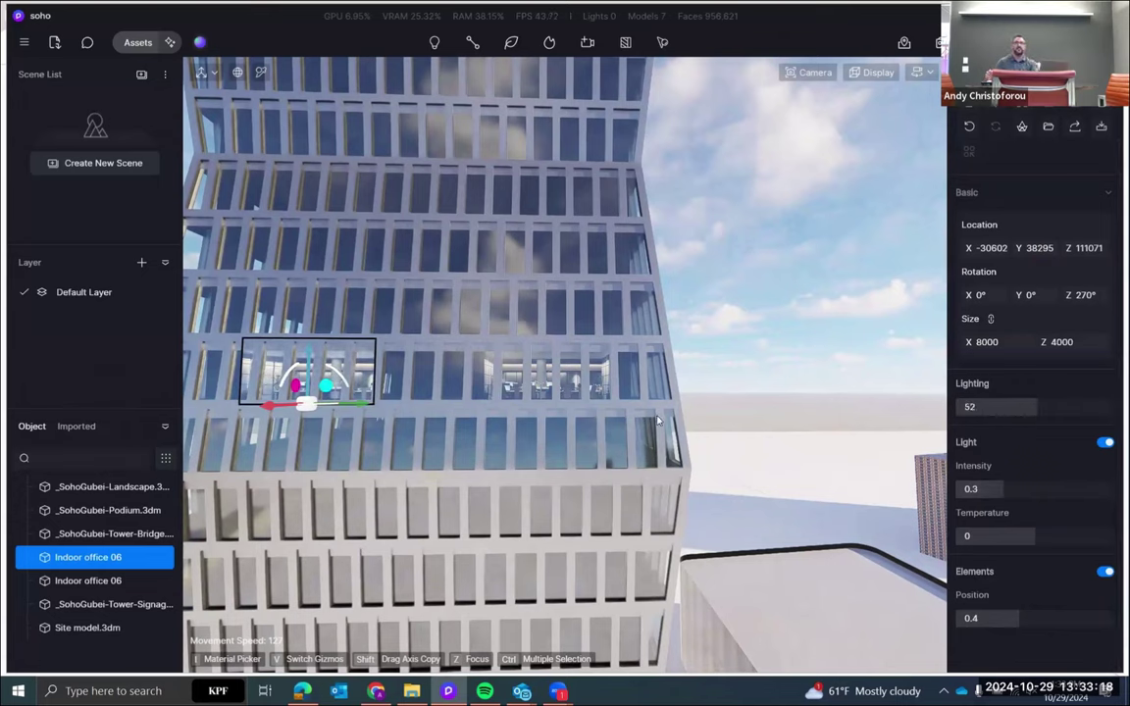
right_drag(560, 334, 508, 391)
scroll(616, 463, up, 5)
scroll(616, 457, down, 5)
key(Escape)
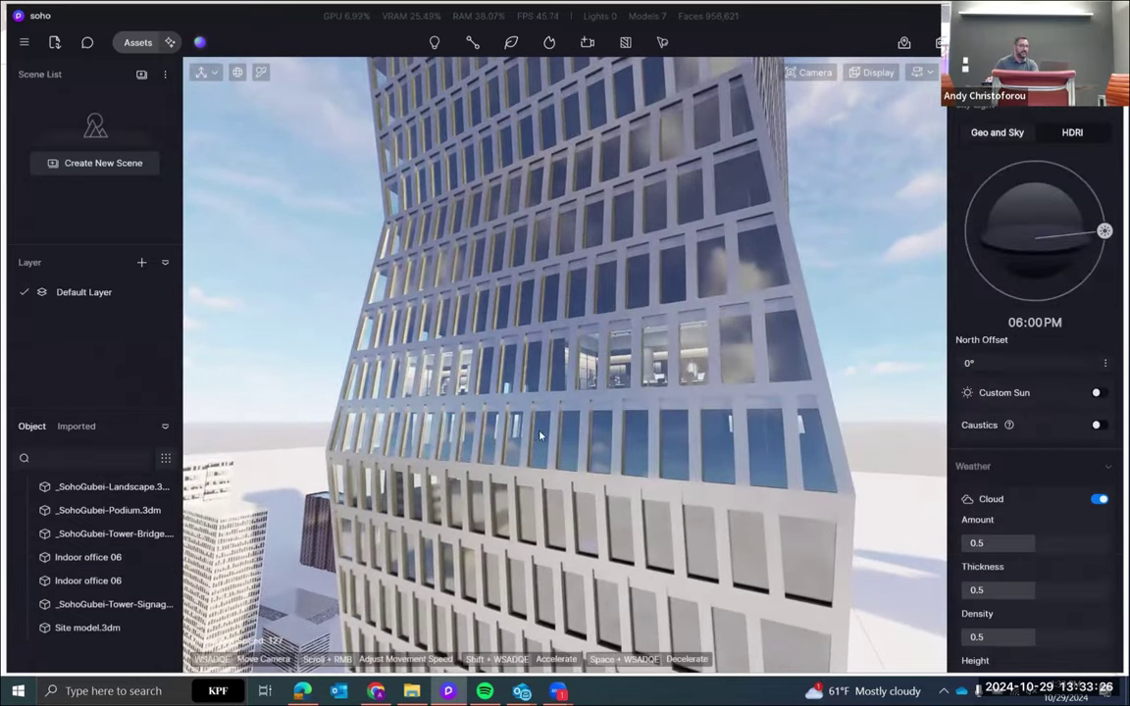
Raise the tower window glass's specular to 0.52
right_drag(539, 434, 662, 454)
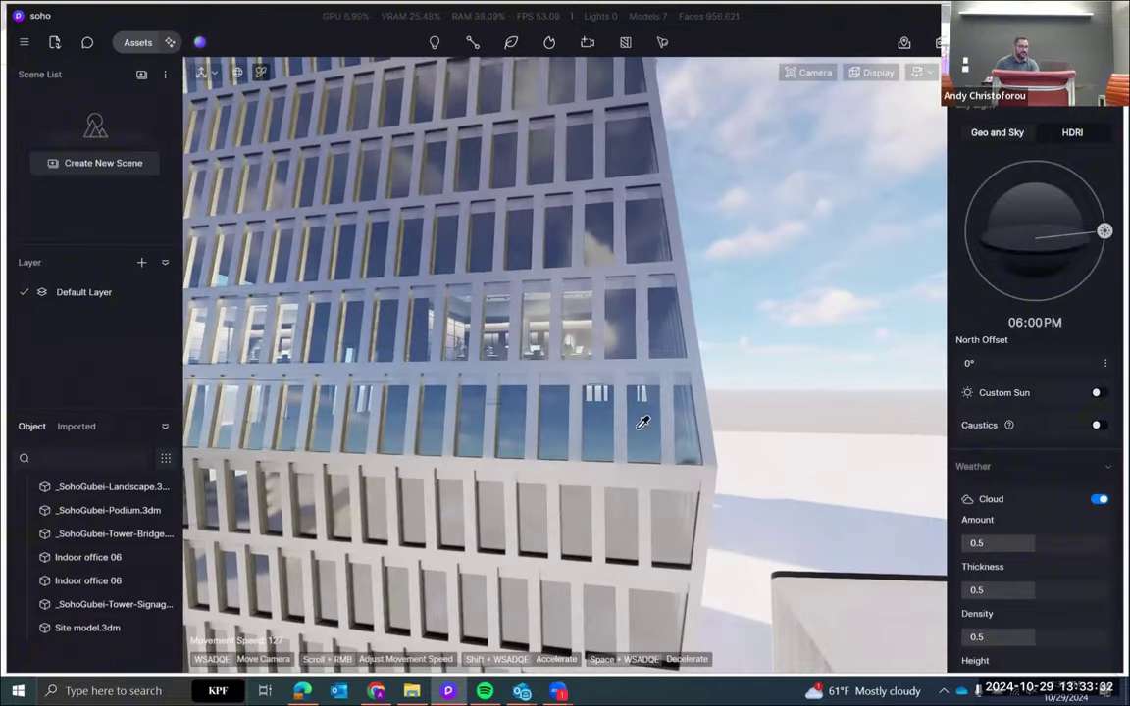
click(604, 412)
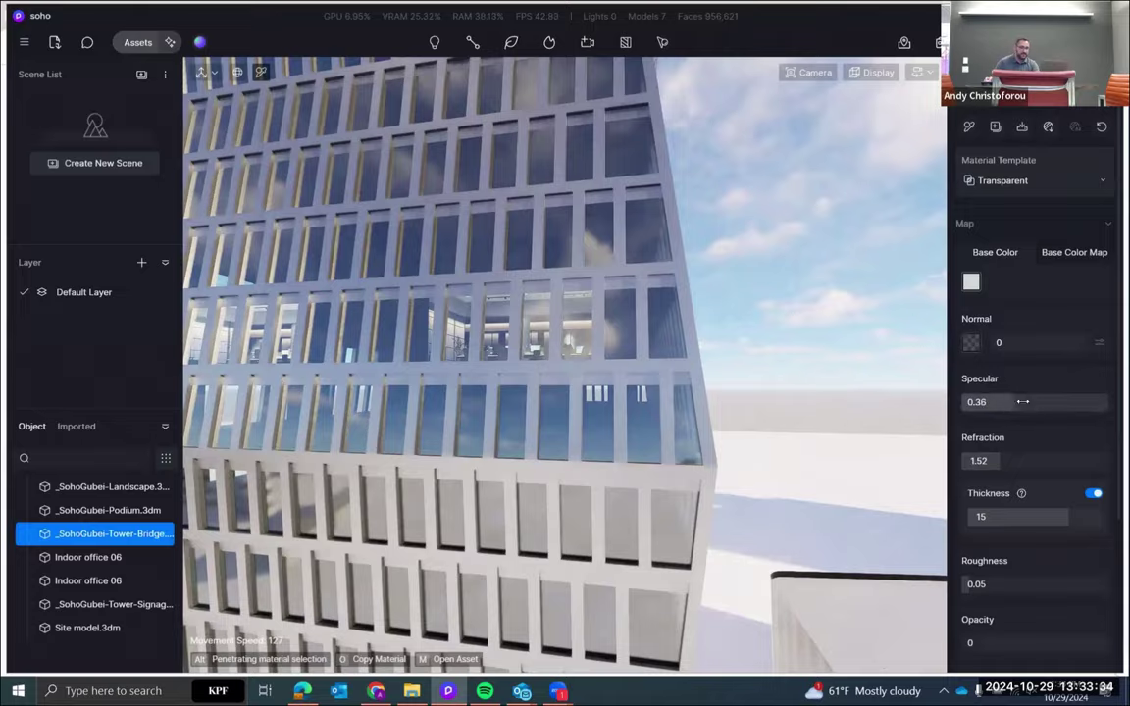
drag(1022, 401, 1037, 401)
scroll(706, 383, down, 5)
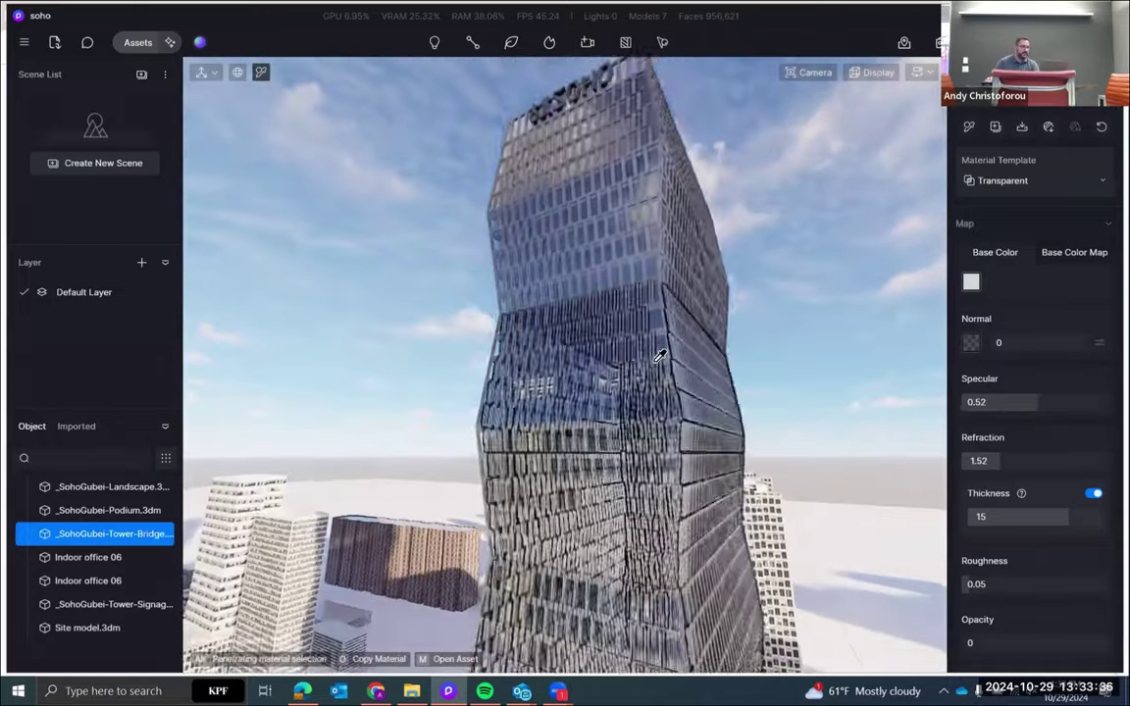
right_drag(659, 356, 864, 643)
key(Escape)
Color the large park surface of the site model green with RGB 108, 255, 111
right_drag(641, 467, 550, 472)
click(574, 420)
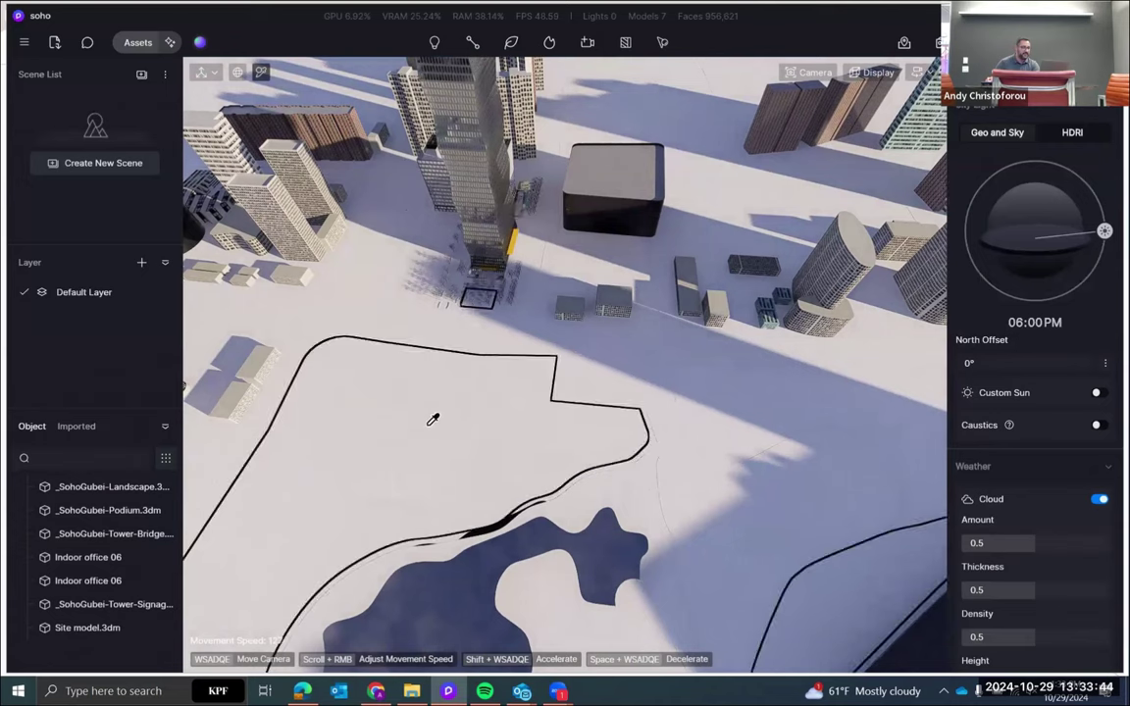
click(433, 420)
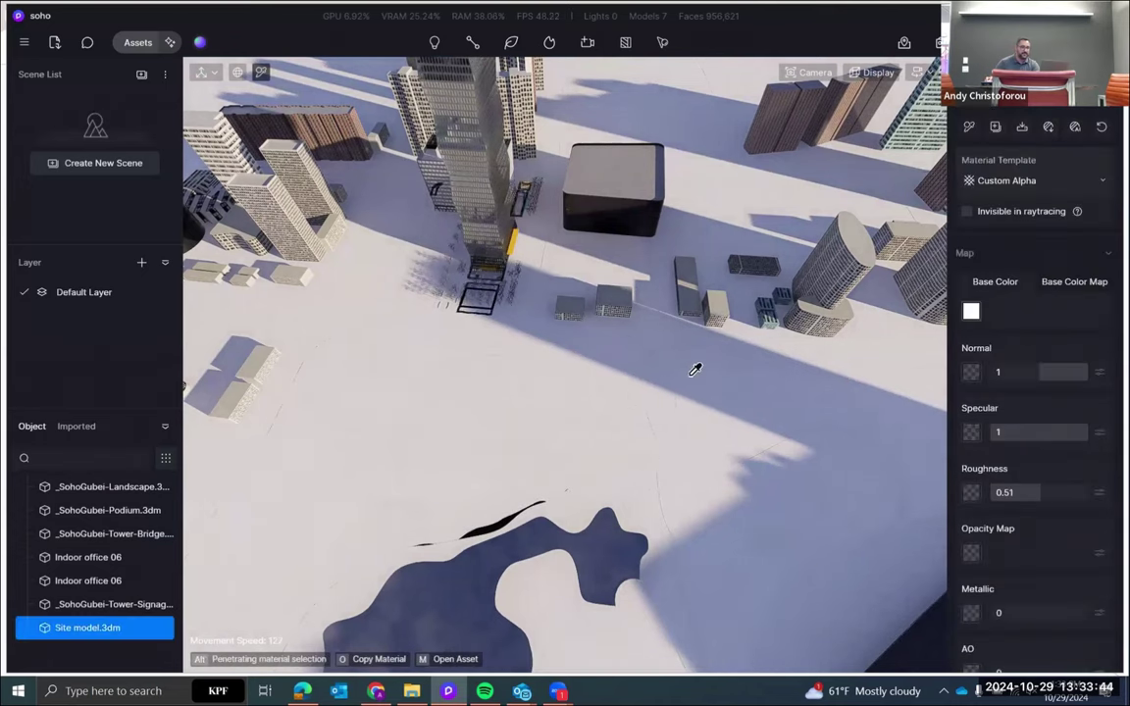
click(974, 311)
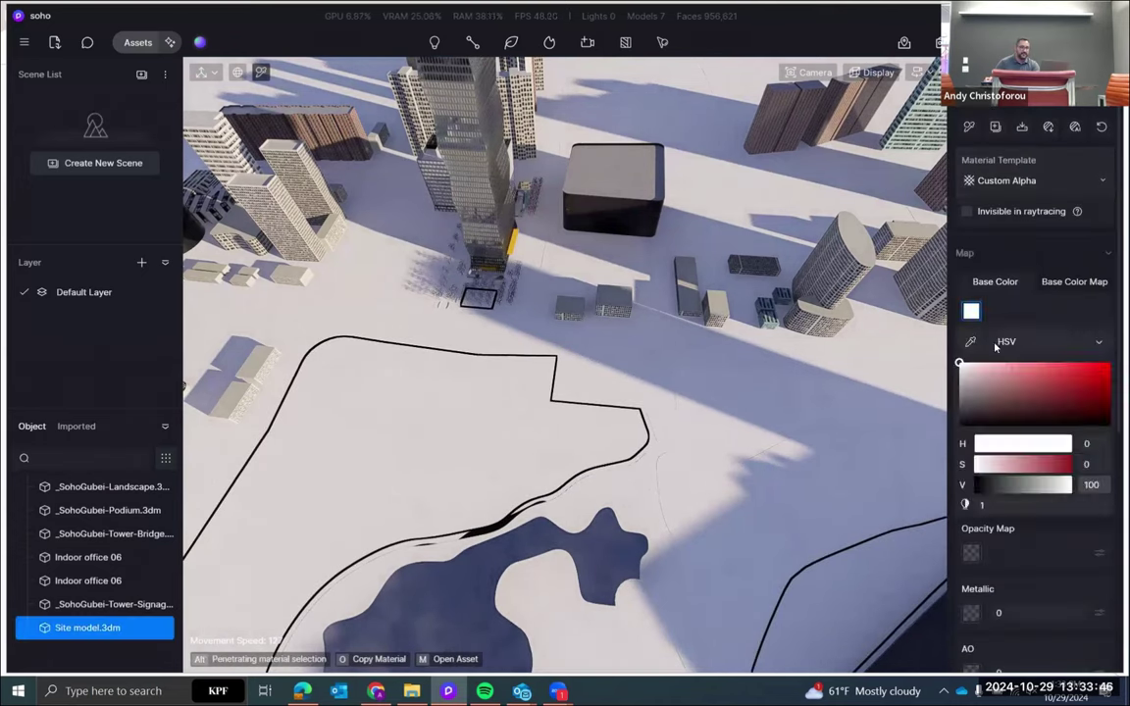
click(1059, 348)
click(1024, 408)
click(1016, 444)
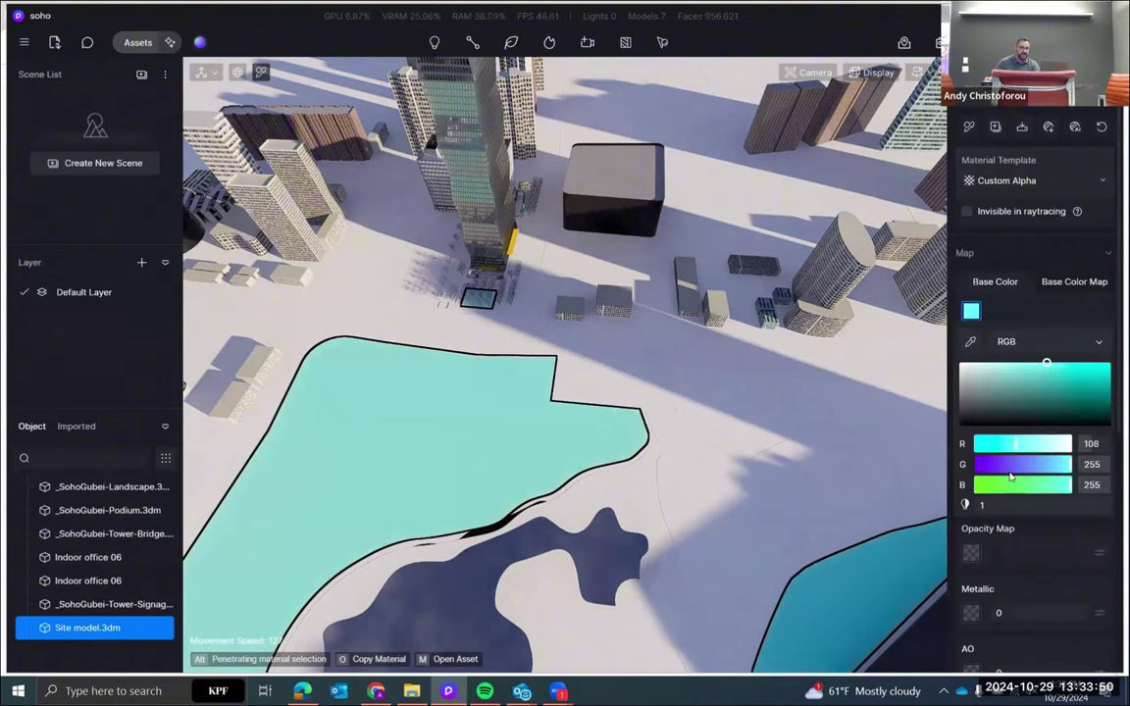
click(1016, 485)
Set the base color of the site model's city block ground to gray, RGB 149, 149, 149
click(650, 292)
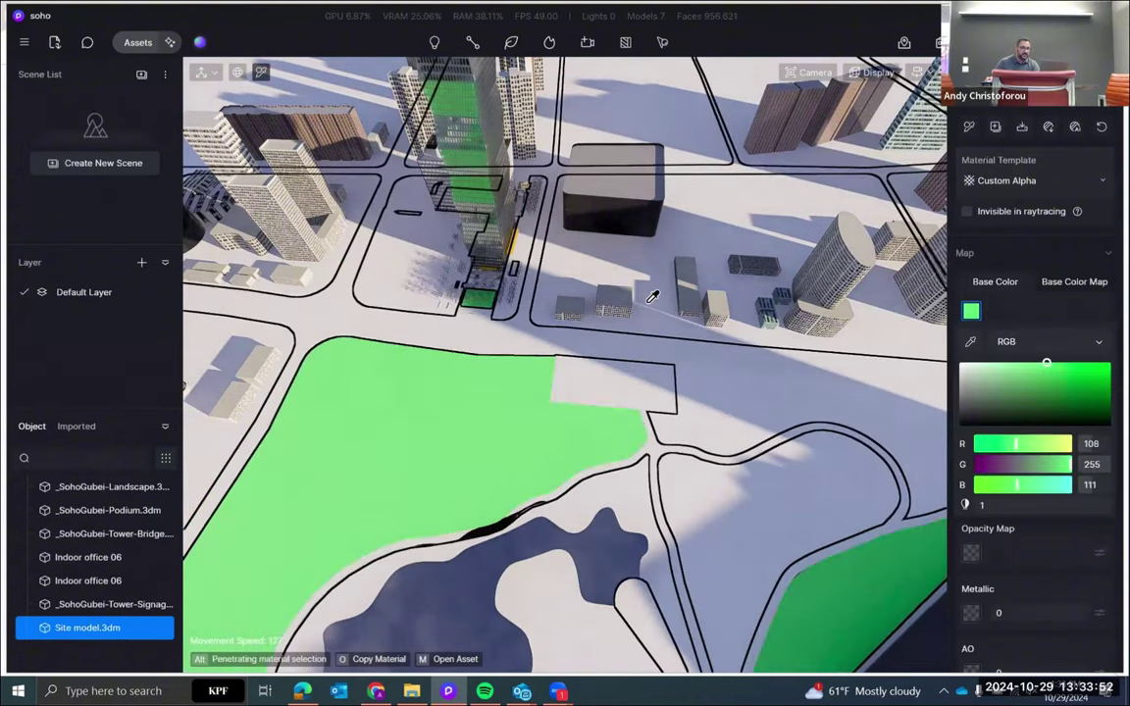
click(972, 312)
drag(991, 398, 947, 393)
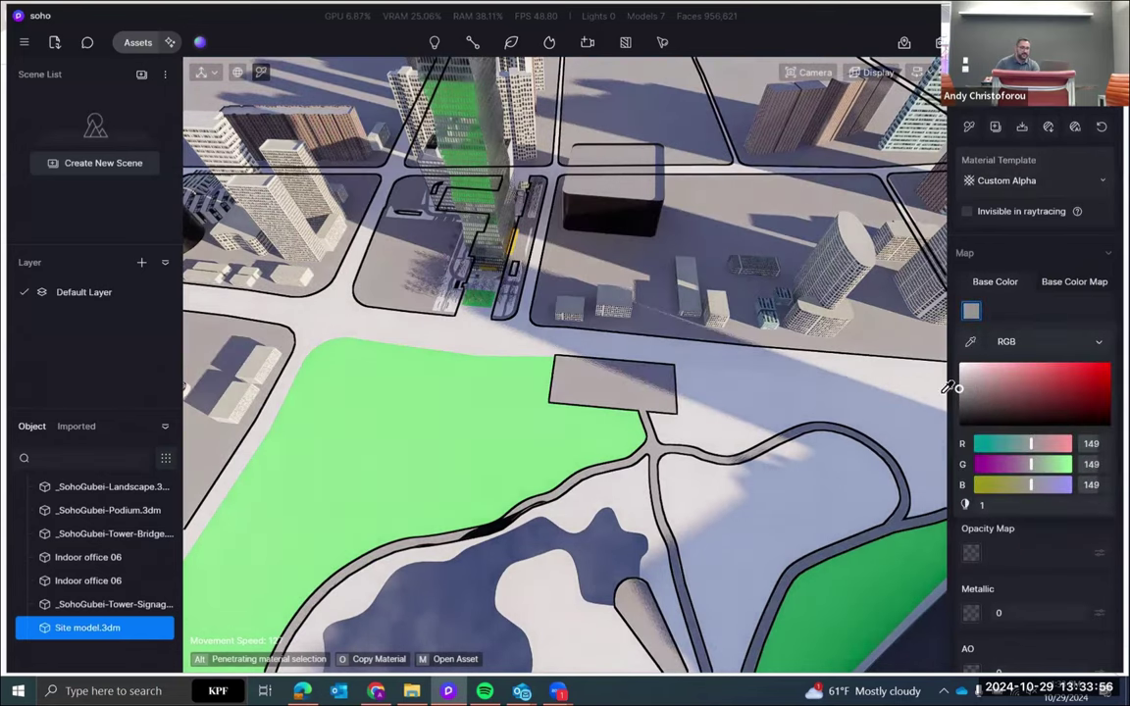
Darken the base color of the site model's roads to dark gray
click(573, 348)
click(972, 312)
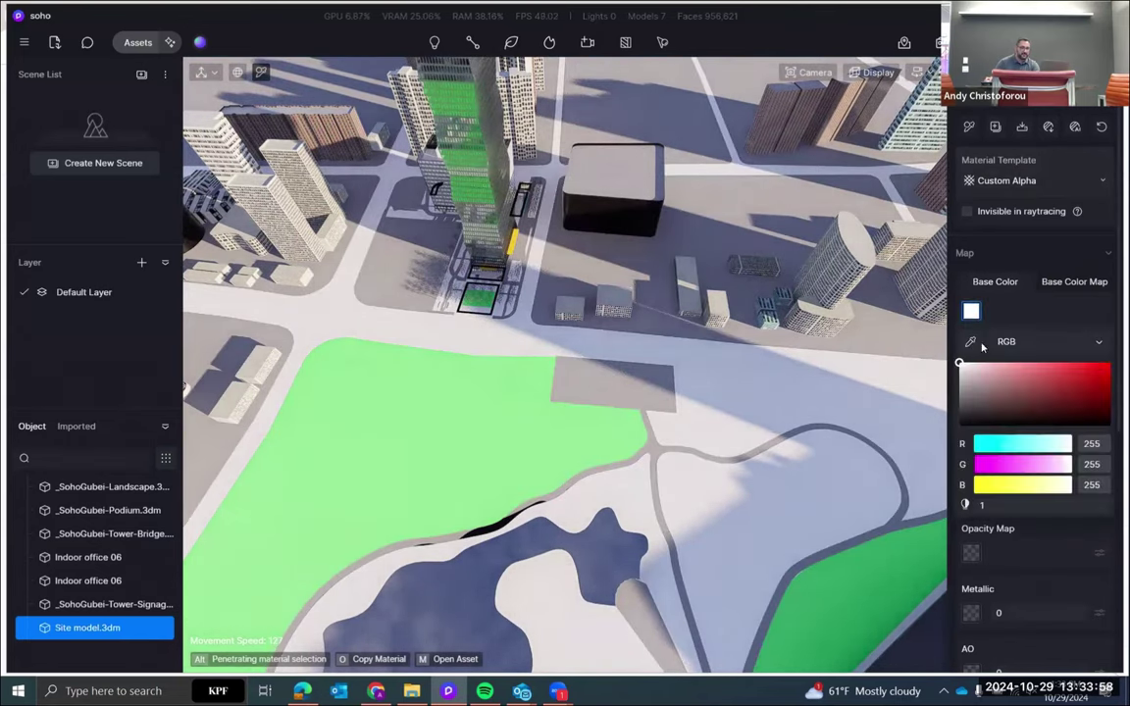
drag(982, 373, 952, 405)
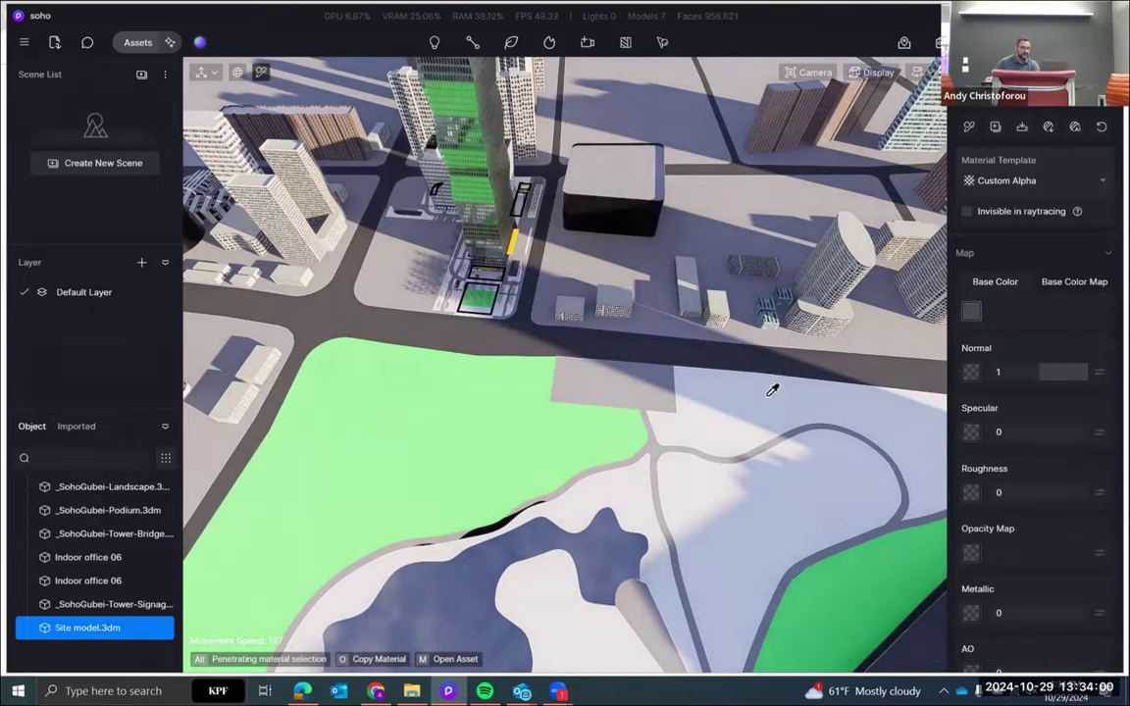
Search the online materials for asphalt and apply asphalt 01 to the site model's roads
right_drag(774, 388, 280, 194)
key(w)
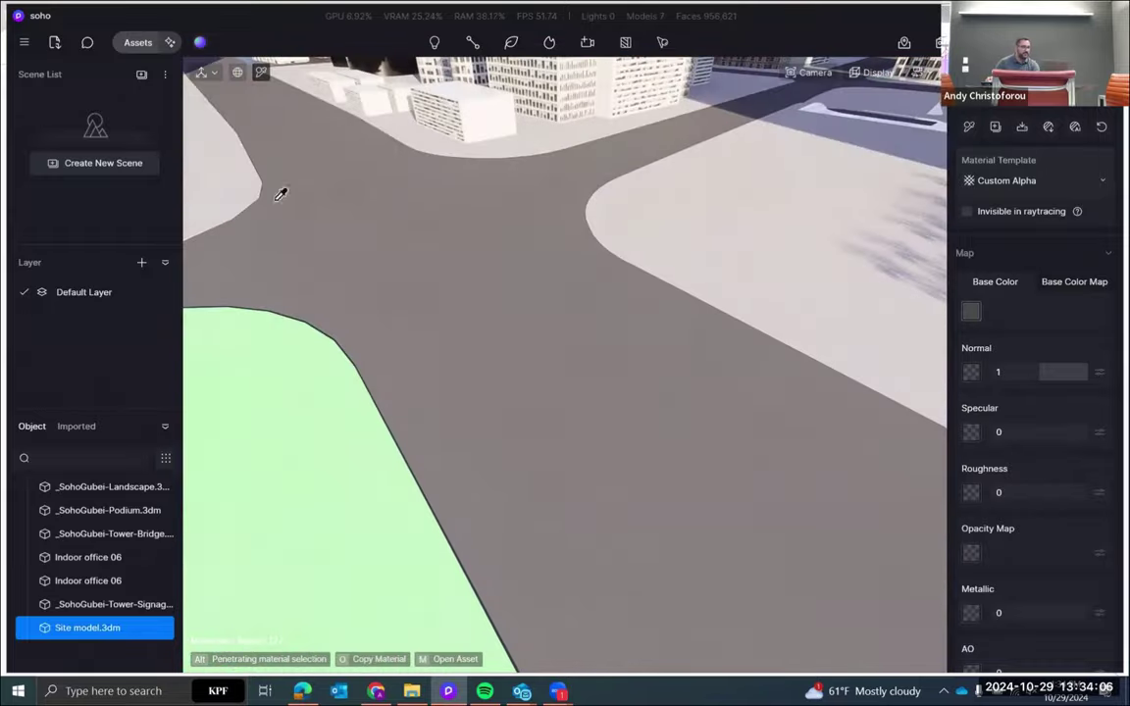
click(137, 43)
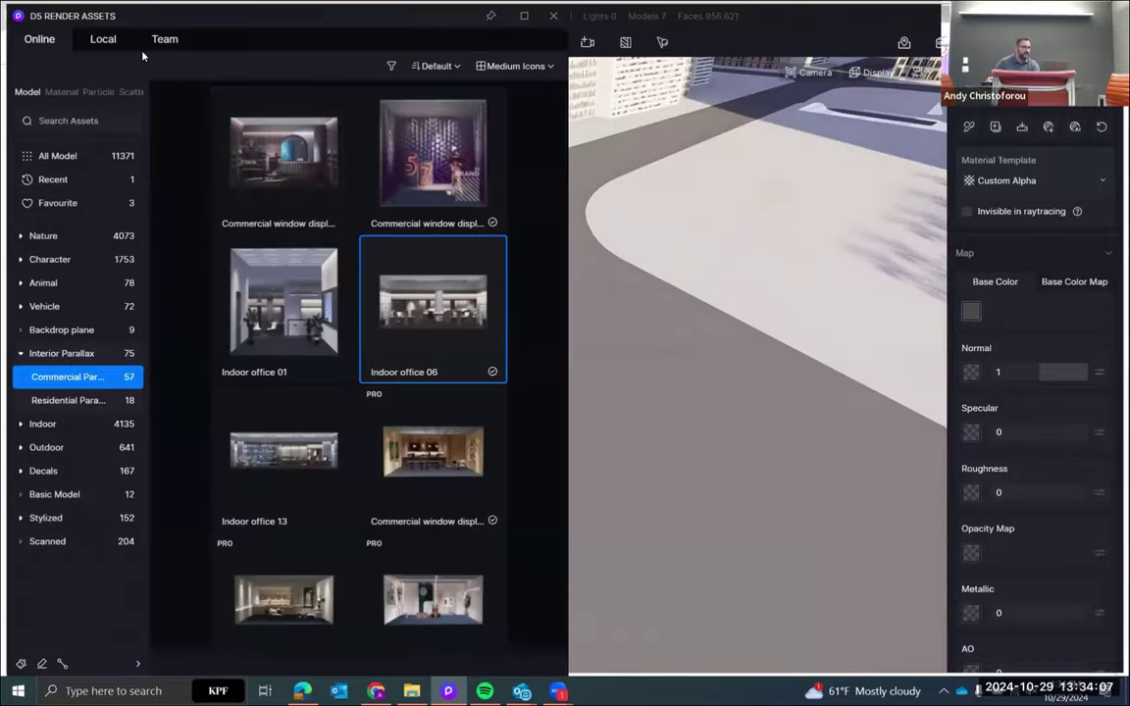
click(61, 91)
click(74, 121)
text(a)
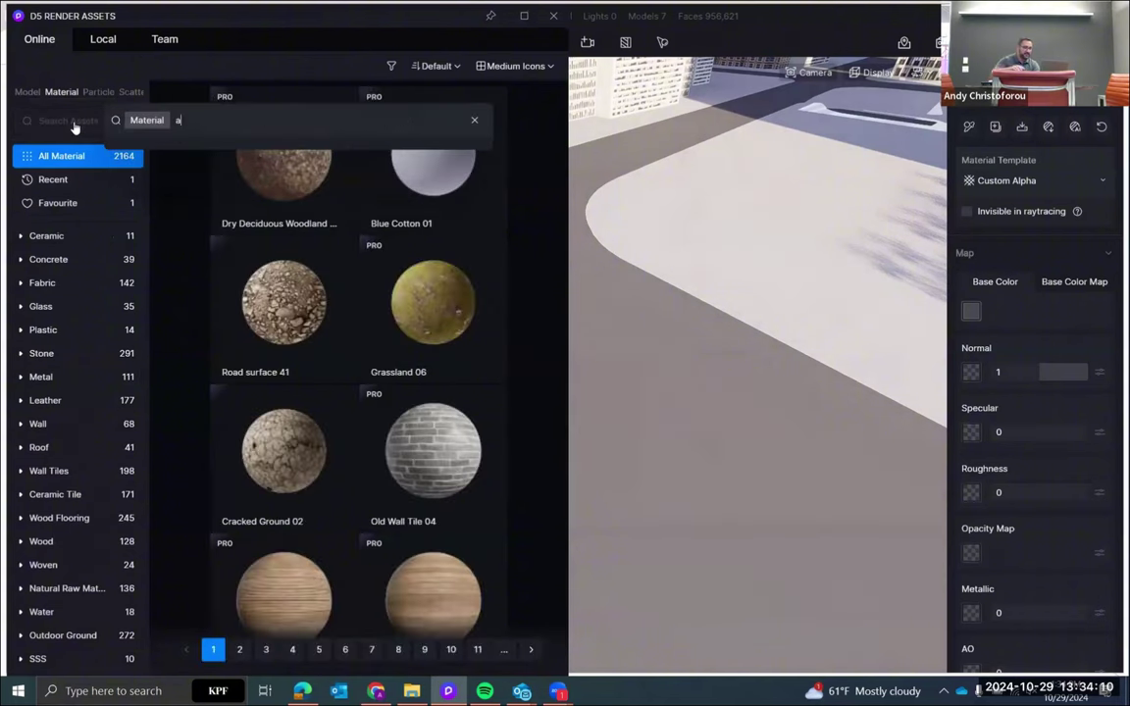
text(sp)
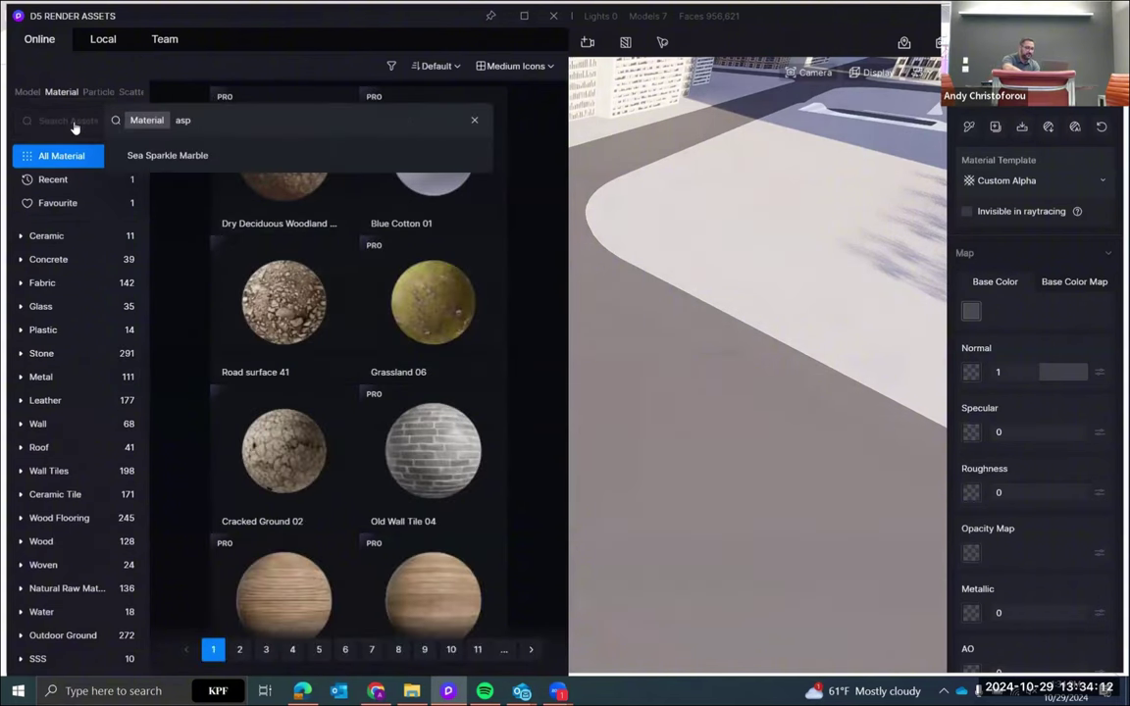
text(ahat)
text(l)
key(Return)
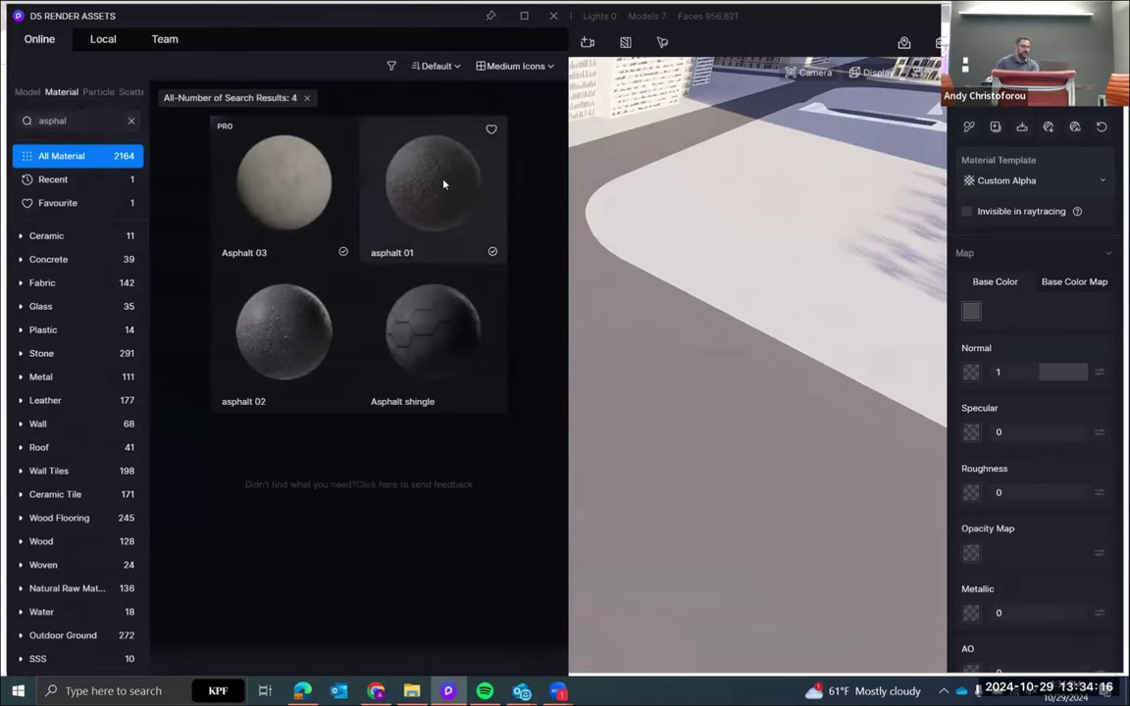
drag(631, 339, 745, 405)
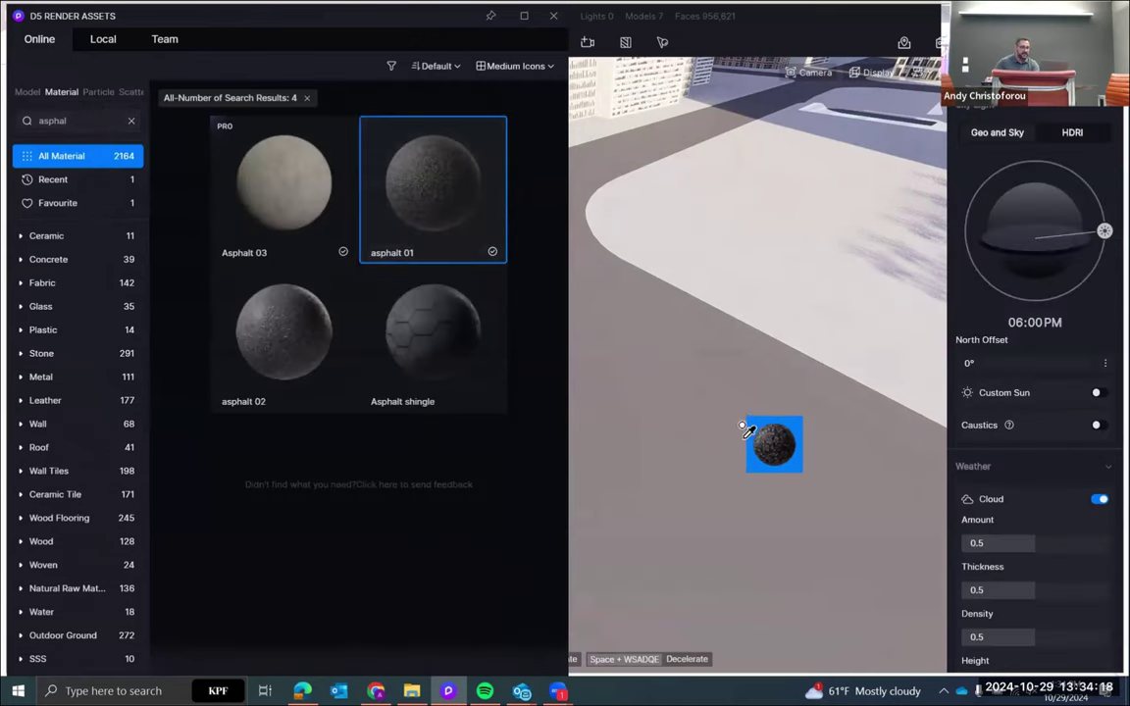
click(746, 416)
Set the UV stretch of the road asphalt to 100 in X and Y
scroll(749, 416, up, 4)
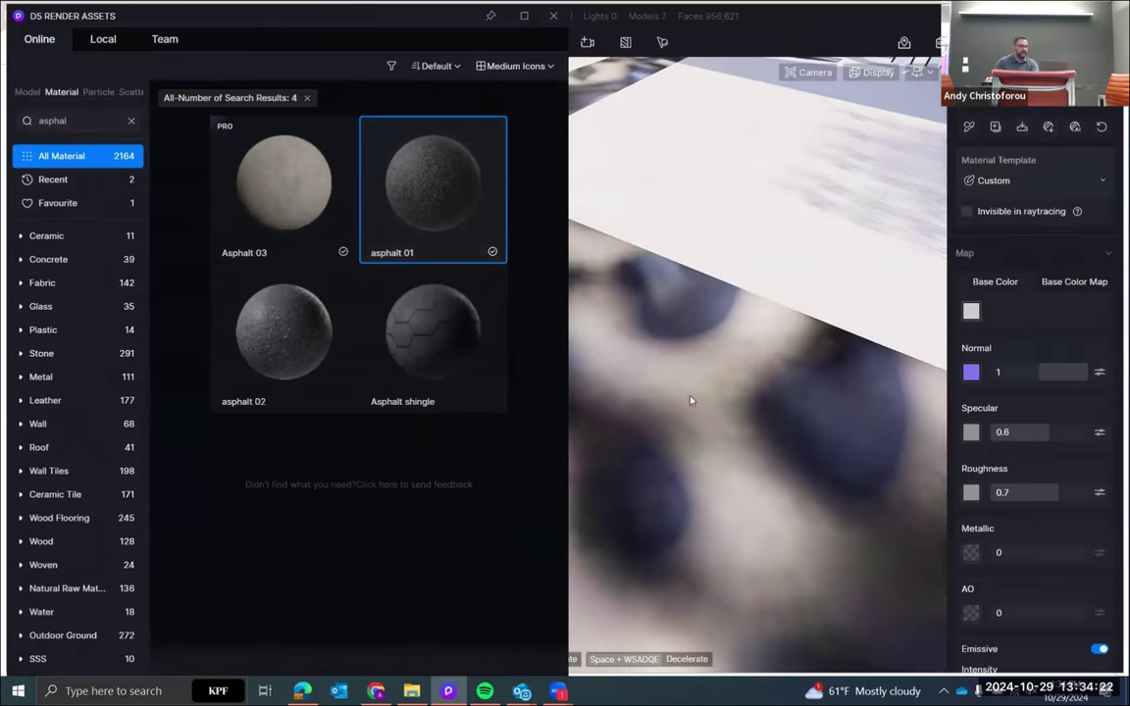
key(i)
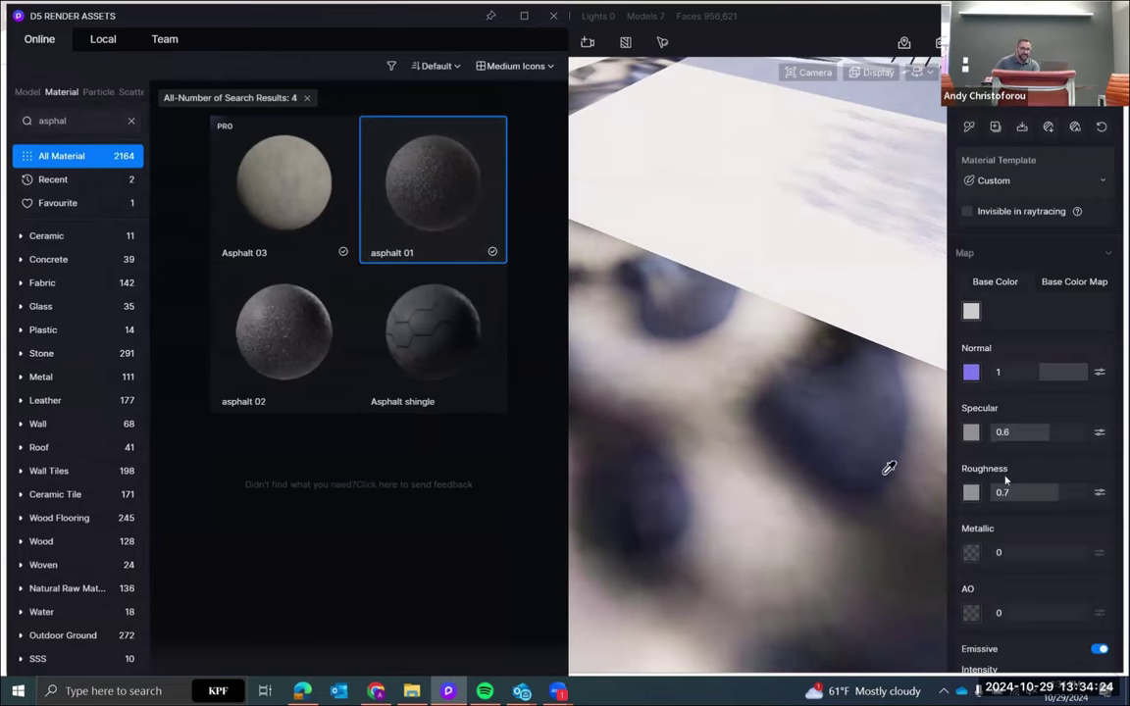
scroll(1005, 480, down, 5)
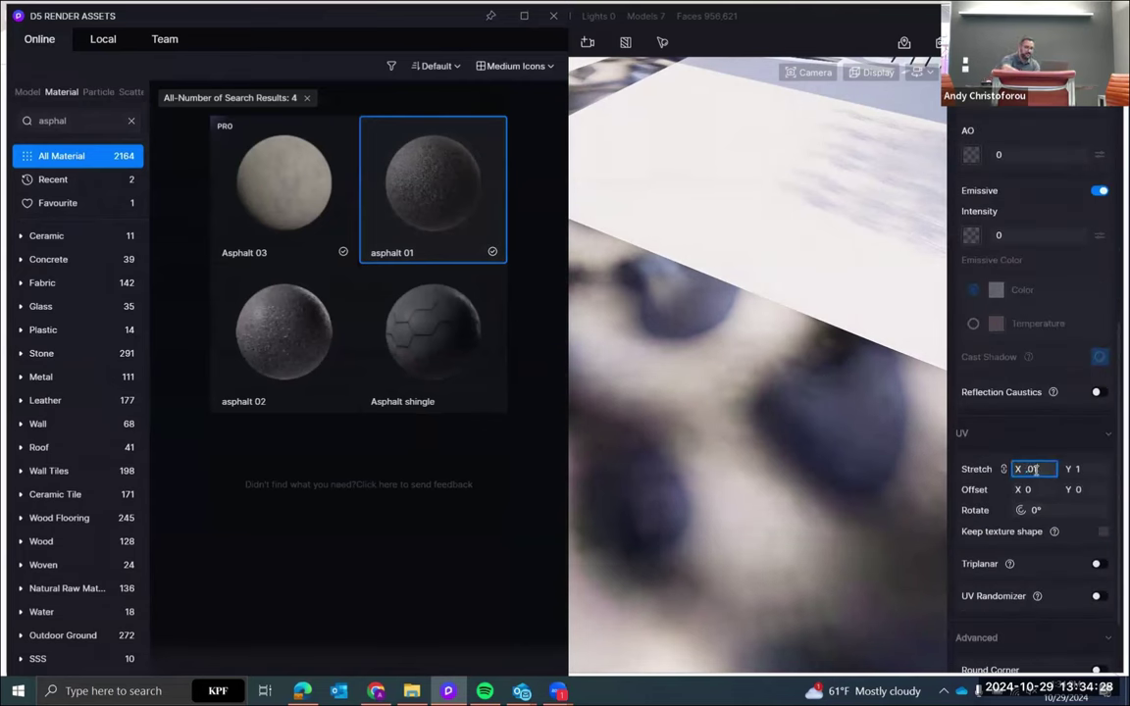
key(Return)
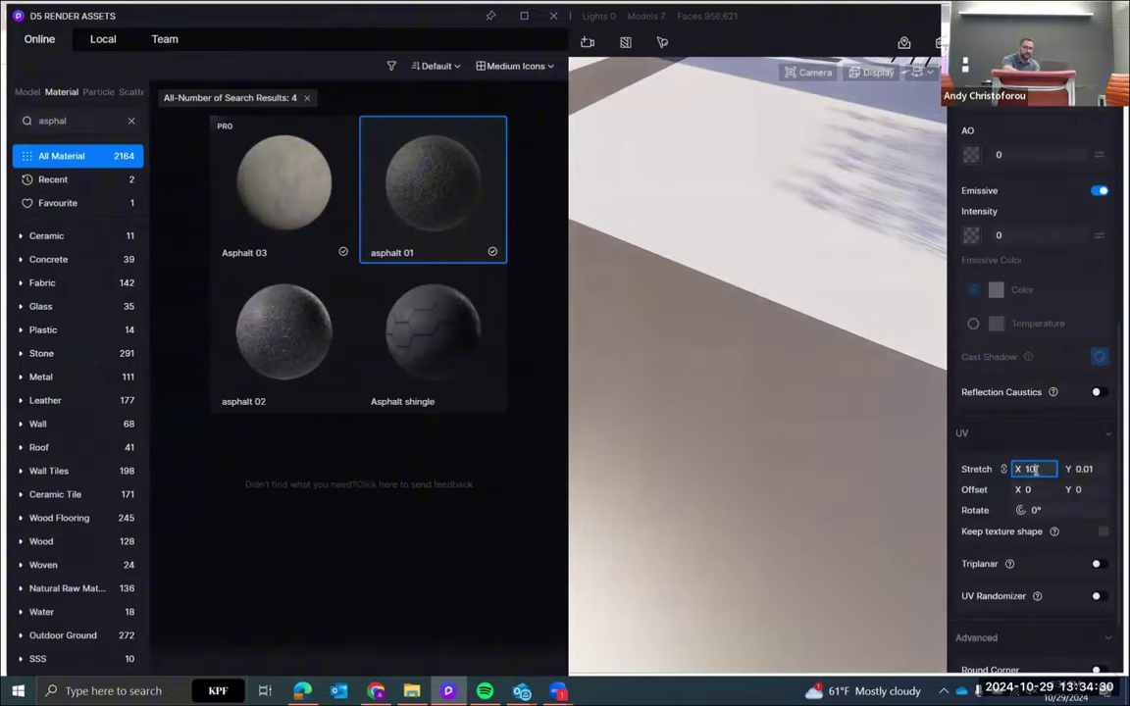
scroll(797, 451, down, 3)
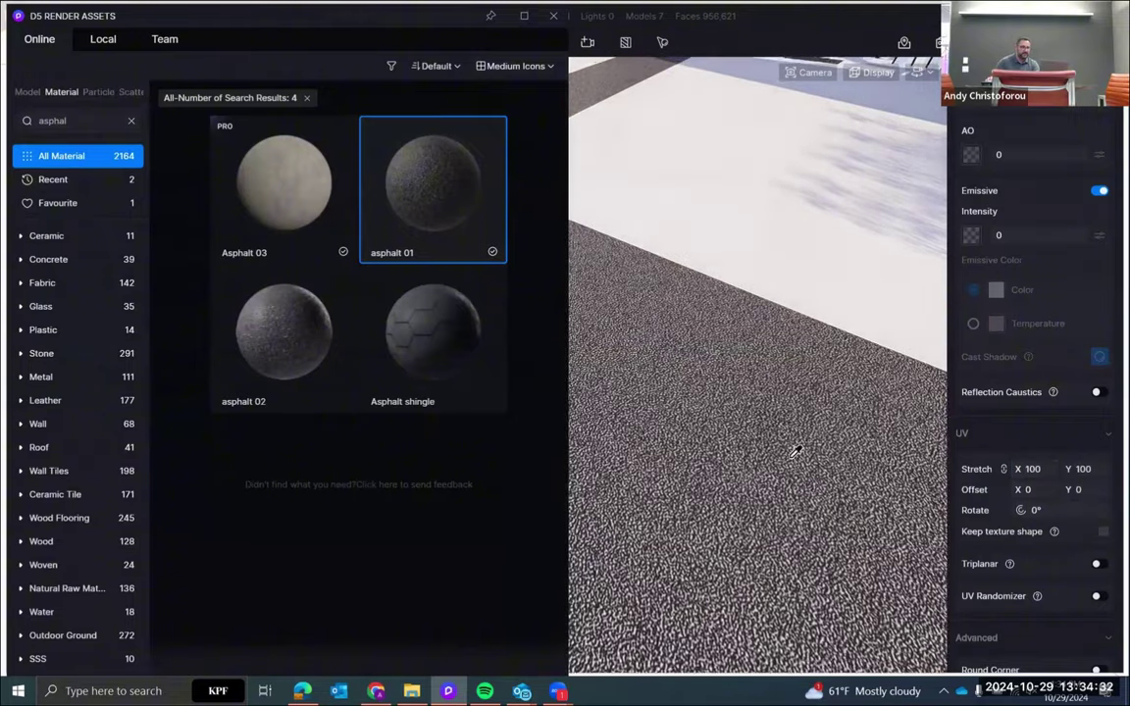
right_drag(798, 452, 718, 436)
scroll(736, 442, up, 3)
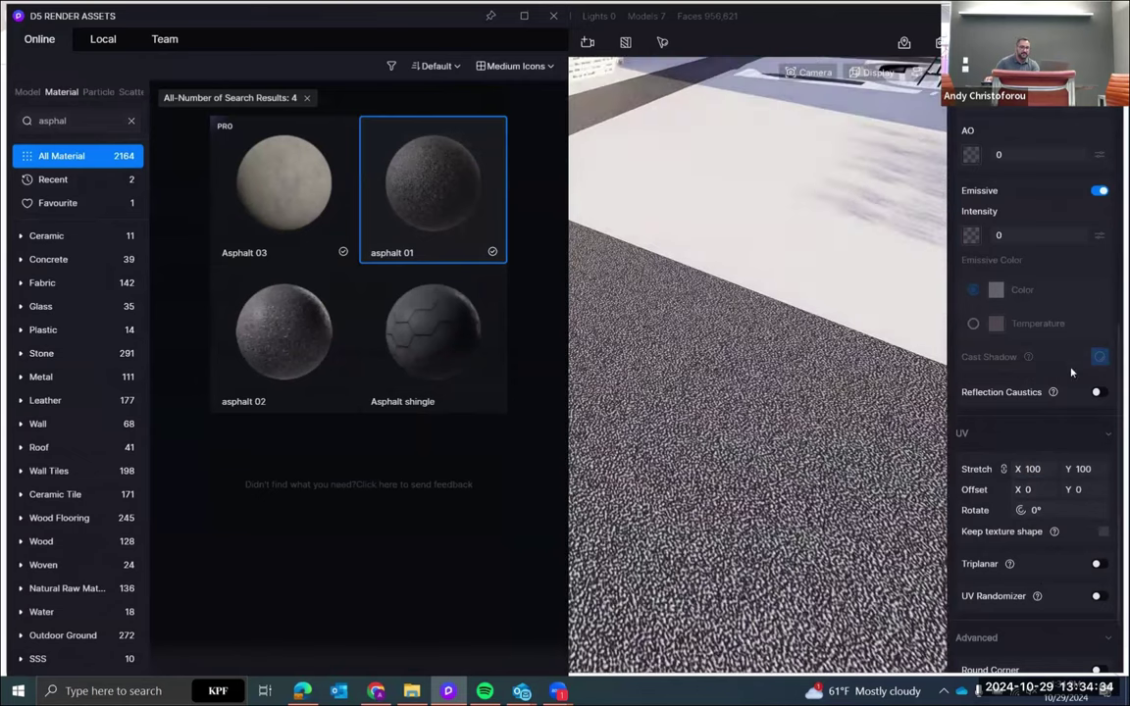
Turn off the emissive property of the road asphalt material
scroll(1087, 470, up, 5)
click(1099, 508)
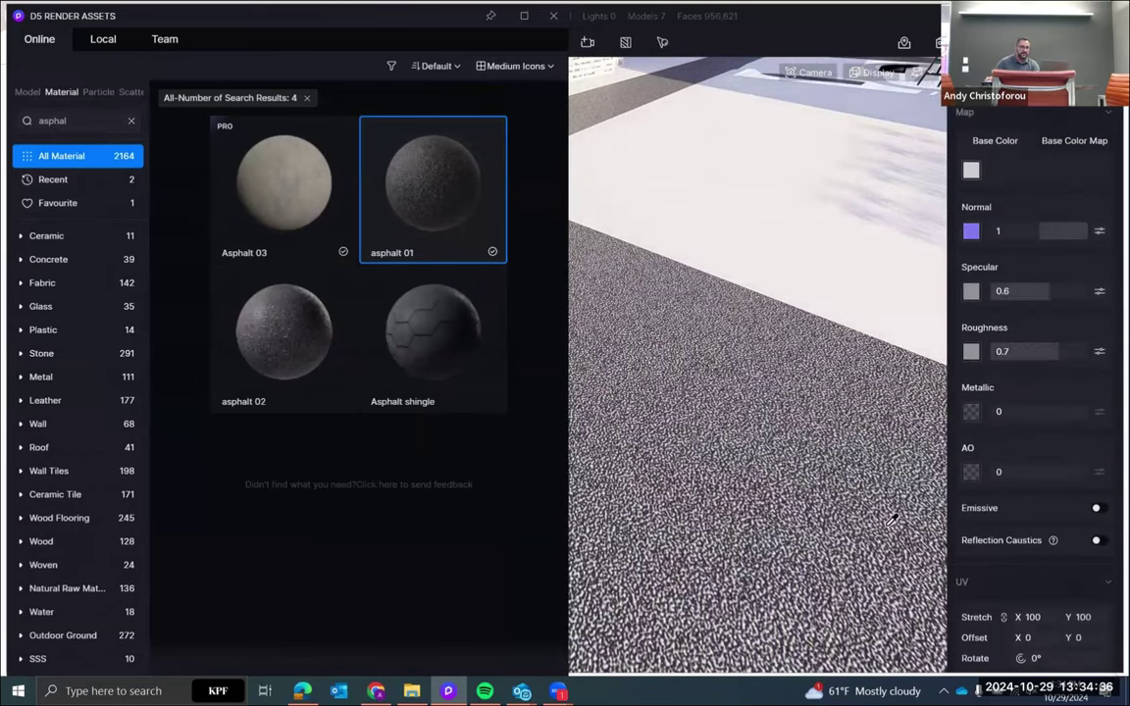
scroll(1074, 374, up, 2)
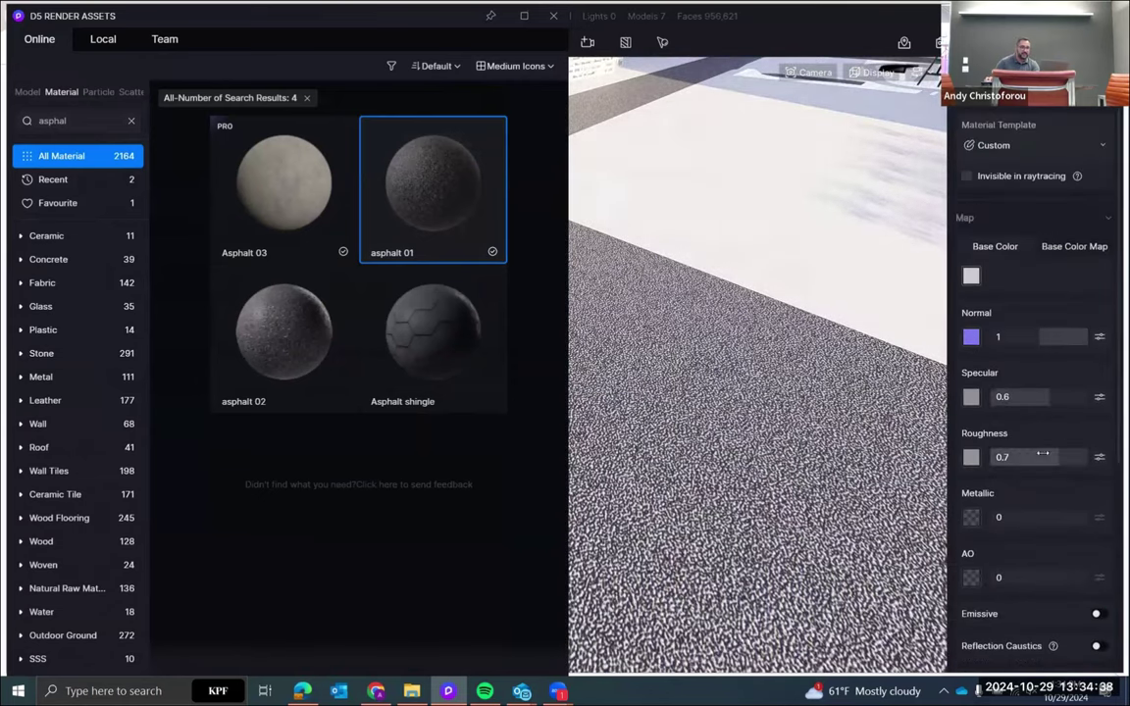
Copy the road's asphalt onto the white city block ground and set its base color to white, RGB 255, 255, 255
scroll(775, 393, down, 5)
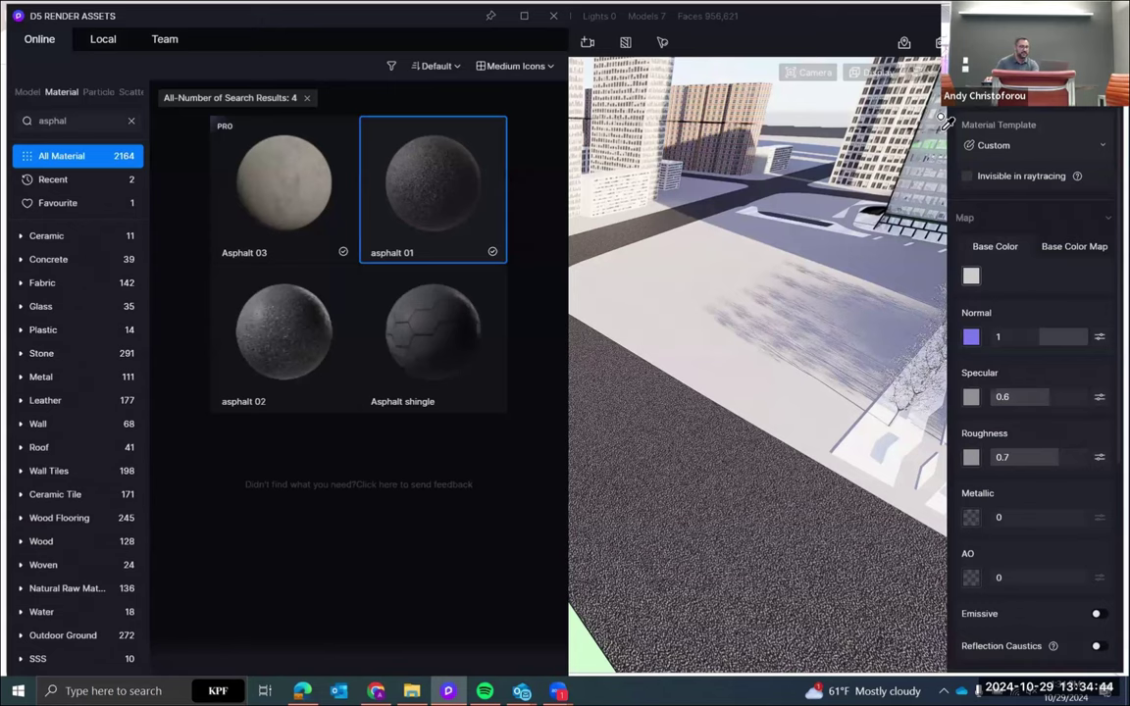
click(795, 373)
key(Escape)
click(803, 335)
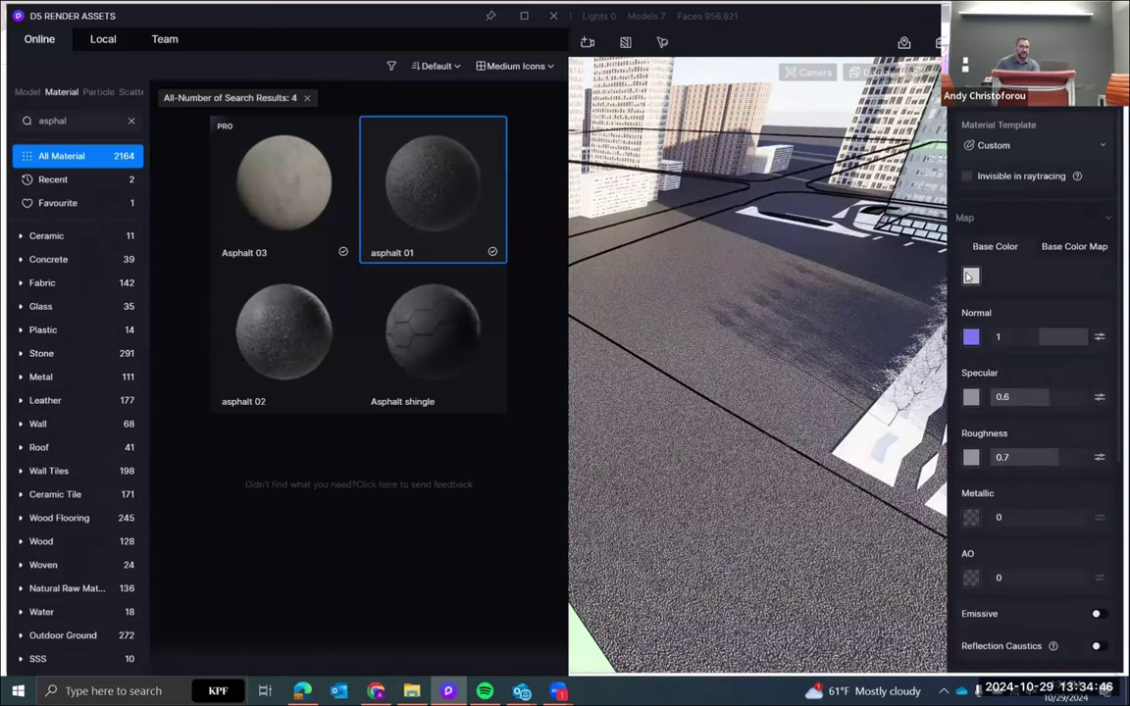
click(971, 277)
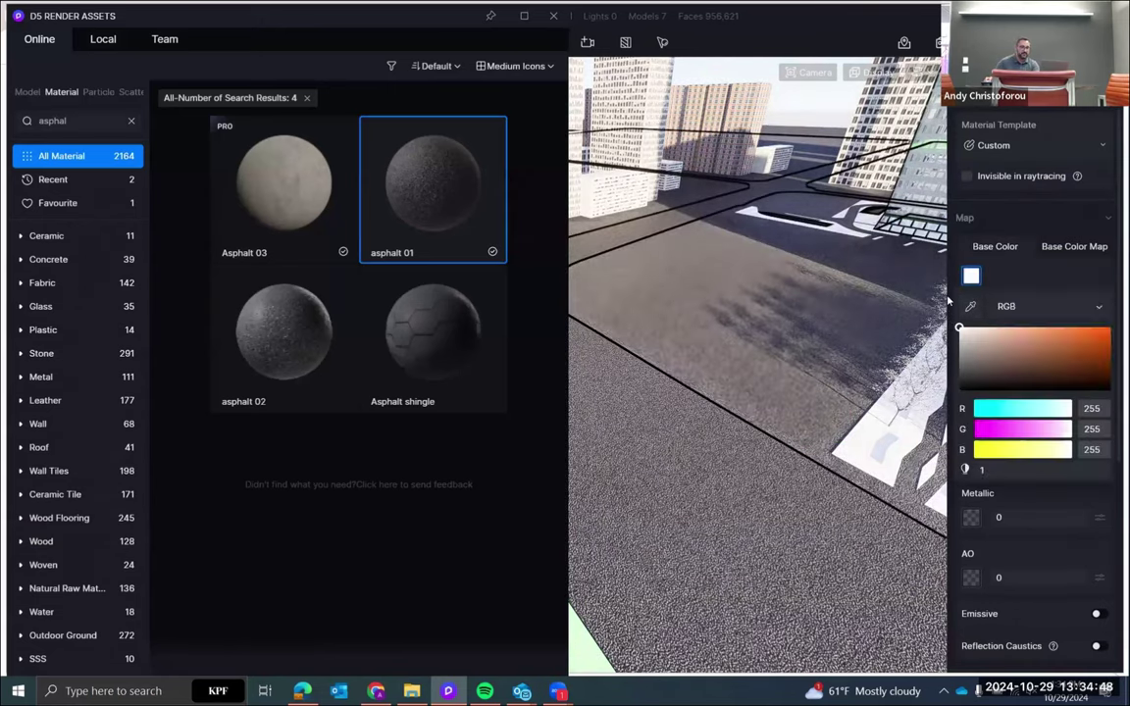
Darken the base color of the road asphalt to a neutral gray and close the asset library
click(793, 505)
click(970, 276)
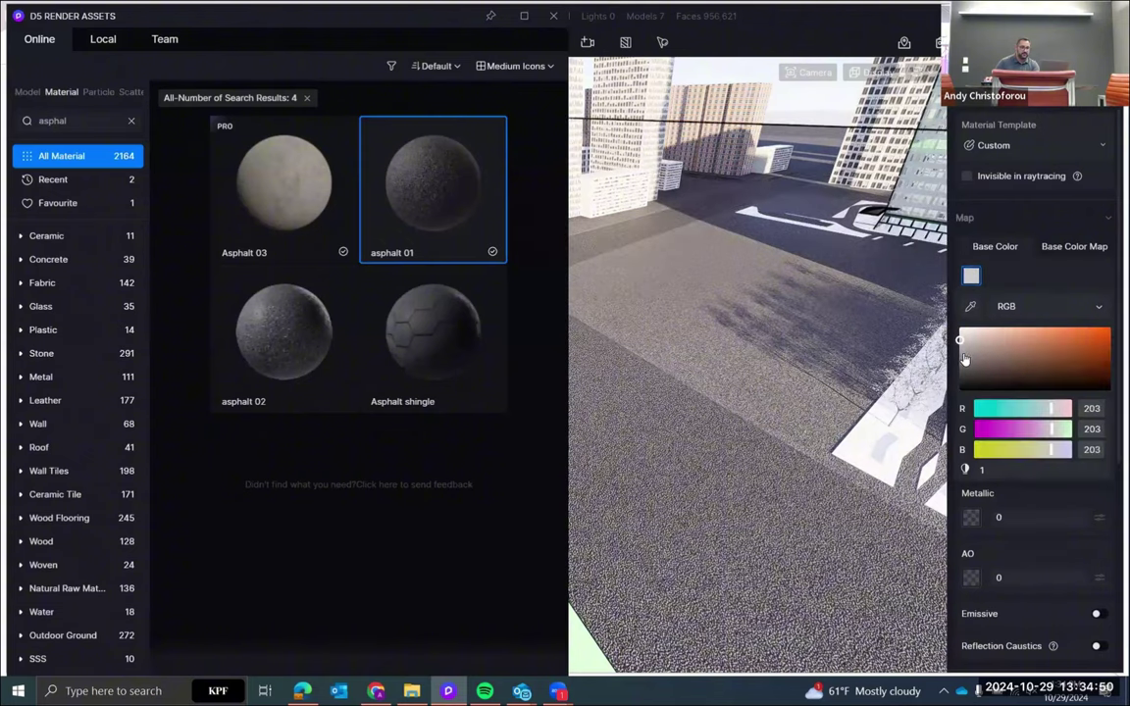
drag(964, 362, 959, 354)
right_drag(744, 417, 616, 190)
scroll(770, 374, down, 5)
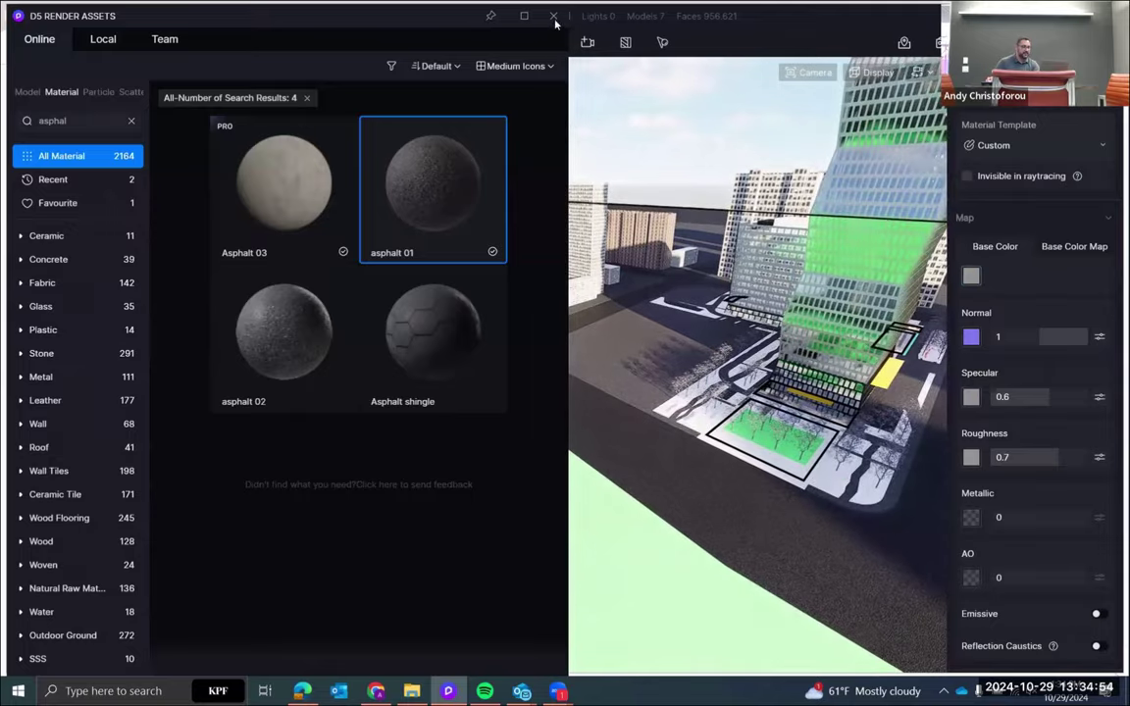
click(555, 15)
Reopen the asset library, clear the asphalt search and list the online Water materials for the site model's pond
scroll(743, 377, down, 5)
right_drag(677, 377, 736, 371)
scroll(745, 377, down, 5)
scroll(738, 386, up, 3)
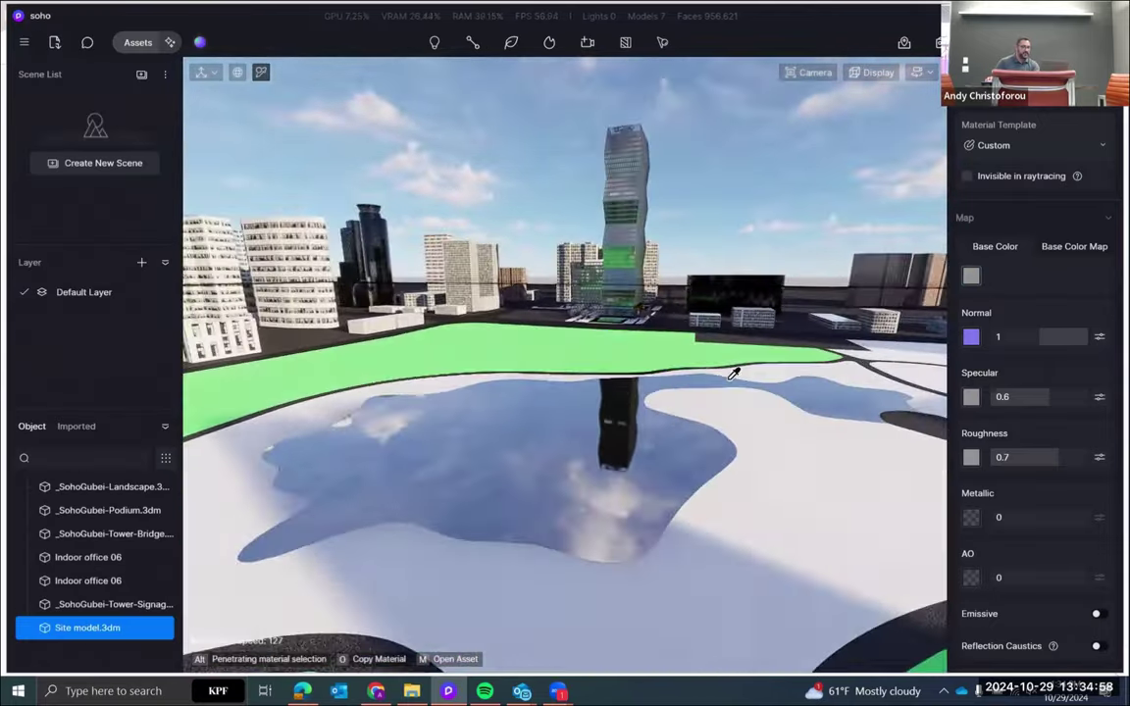
scroll(737, 371, up, 2)
click(145, 46)
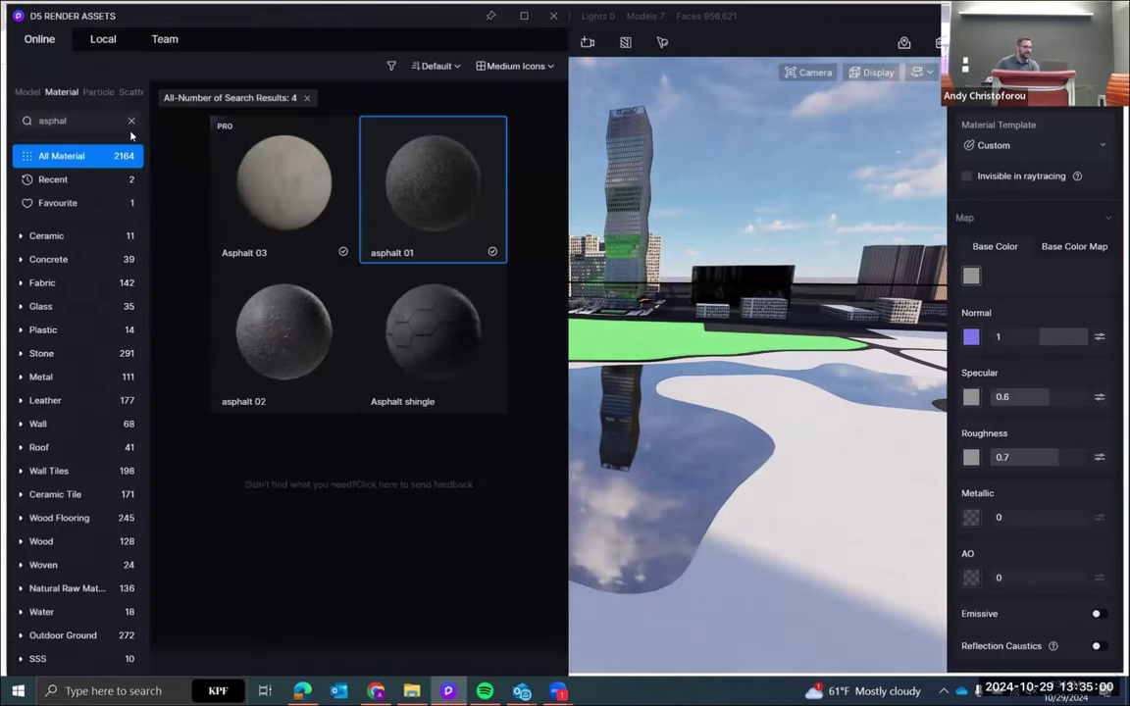
click(131, 121)
scroll(54, 397, down, 1)
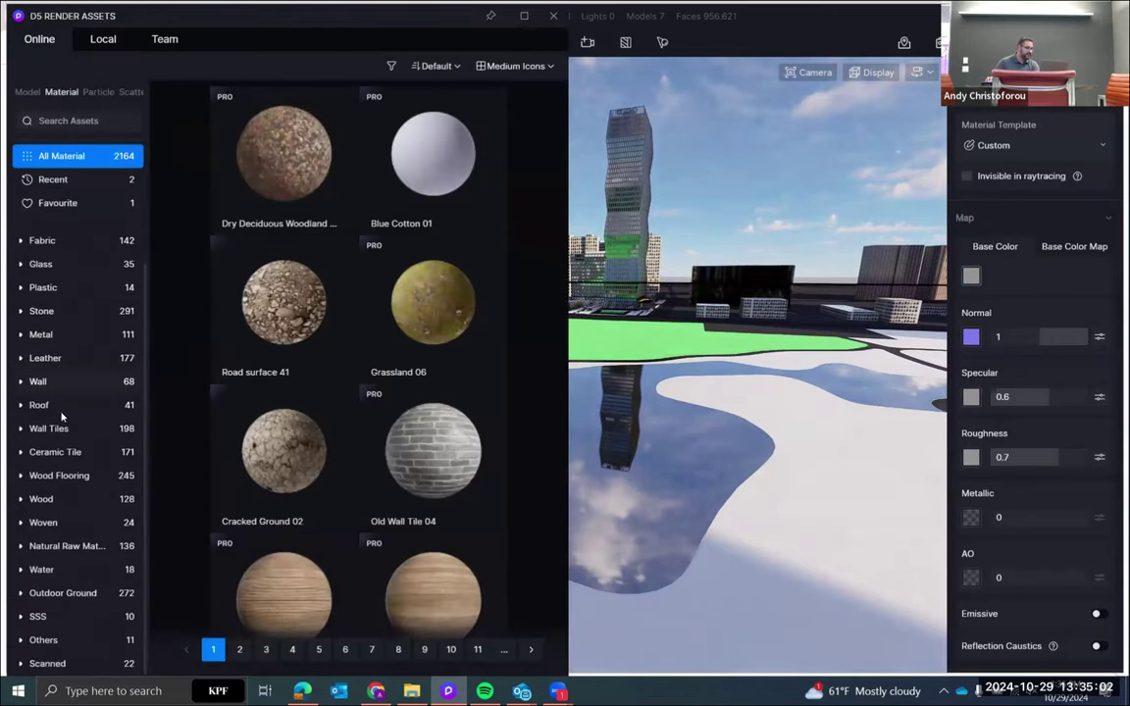
click(65, 572)
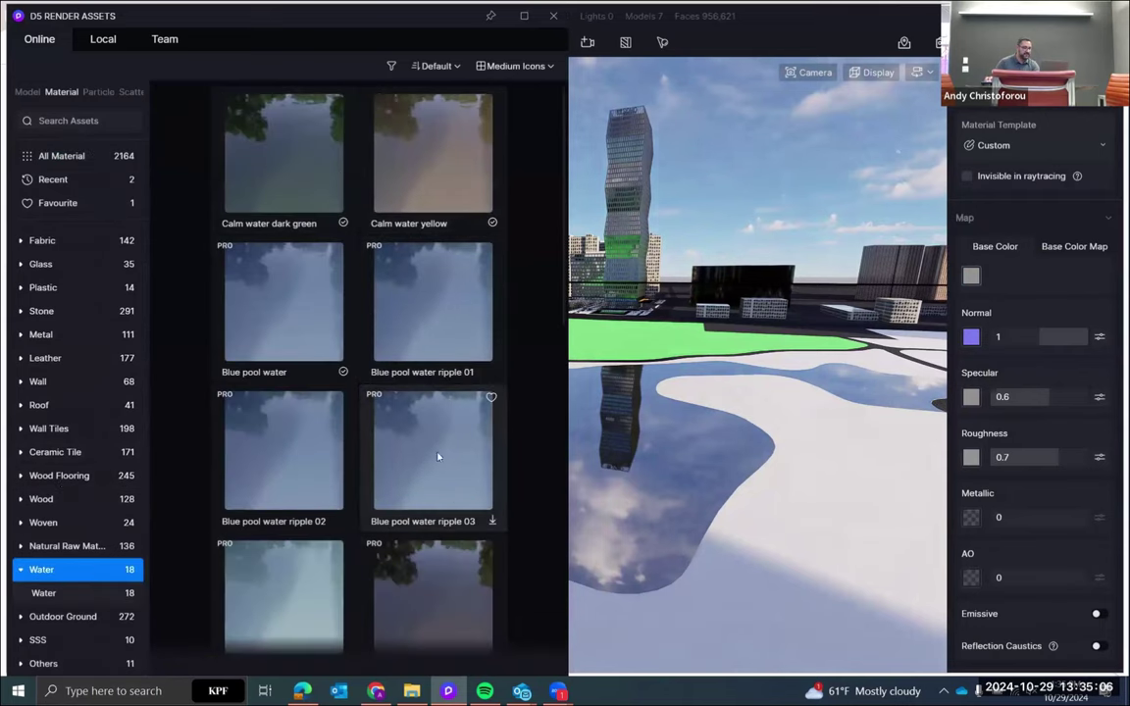
Download Dark green pool water, apply it to the site model's pond surface and close the asset library
scroll(433, 461, down, 3)
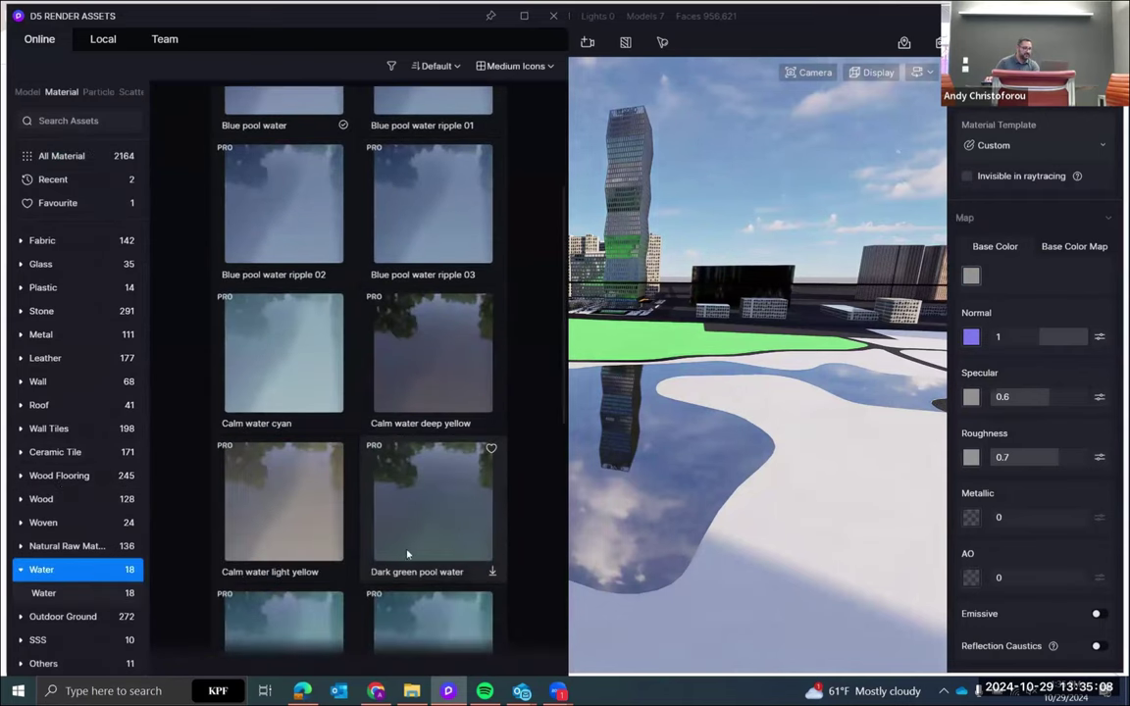
scroll(408, 554, down, 1)
click(387, 353)
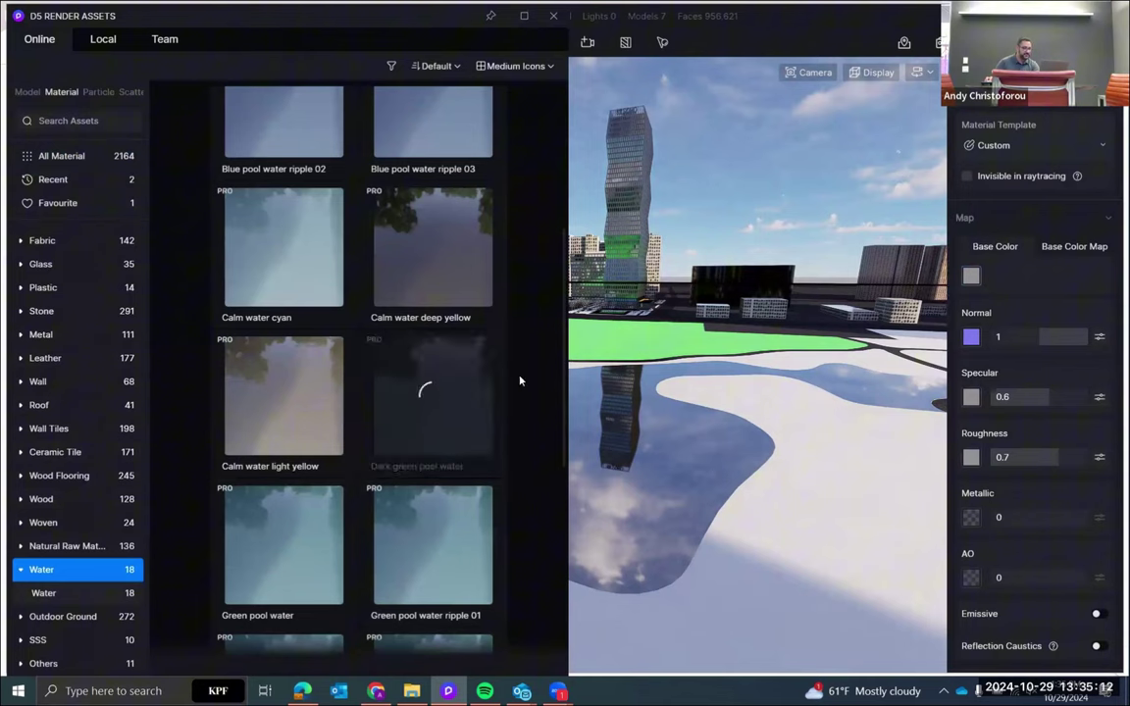
drag(454, 411, 695, 436)
click(554, 16)
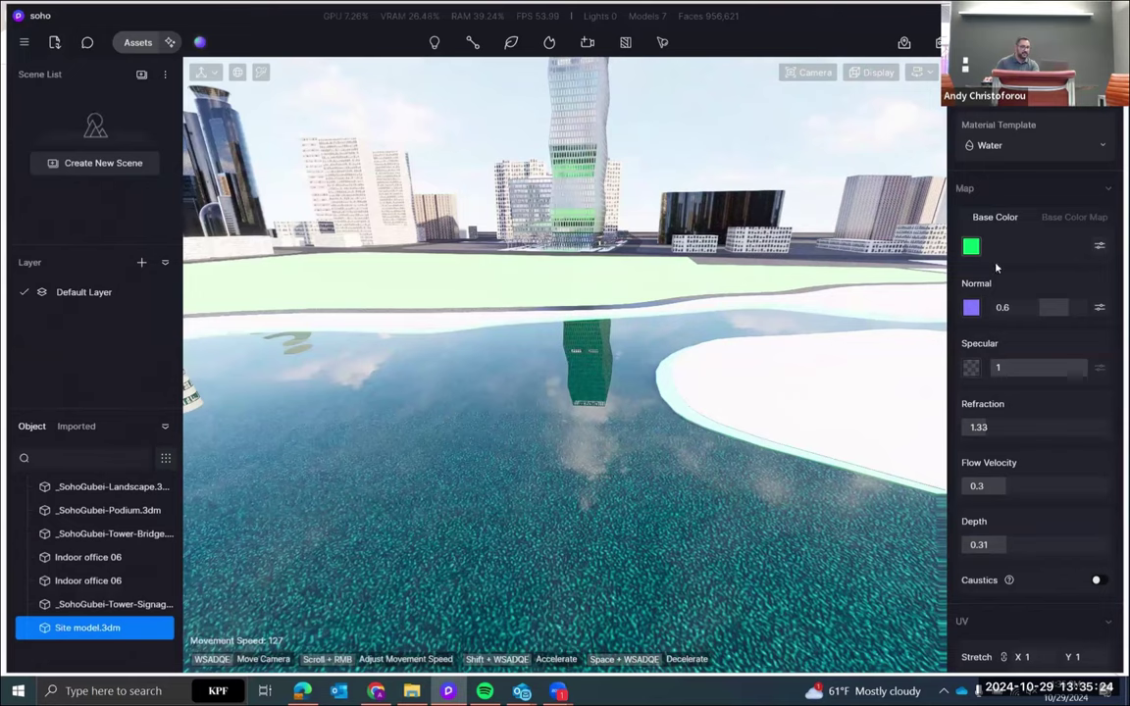
Change the base color of the pond water to a very pale, near-white green
click(972, 246)
mouse_move(966, 306)
mouse_down()
mouse_move(971, 321)
mouse_move(964, 303)
mouse_up()
key(s)
right_drag(692, 390, 659, 257)
key(Escape)
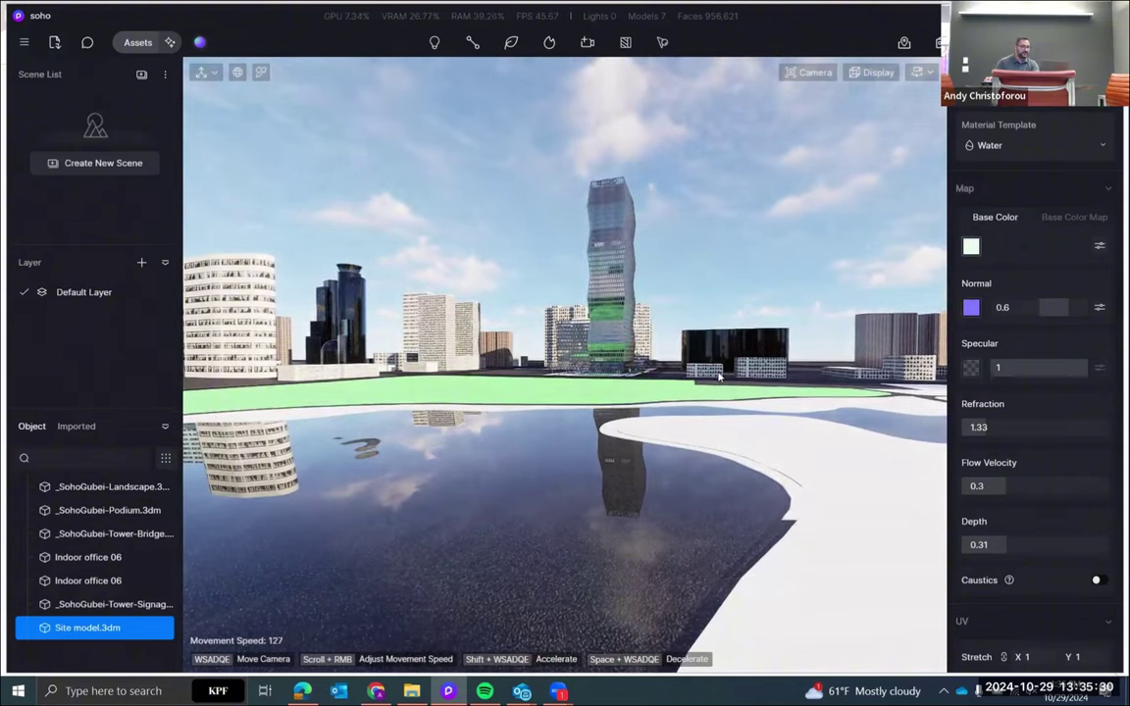
Search the online materials for grass and apply Grassland 05 to the large park surface
right_drag(719, 376, 519, 533)
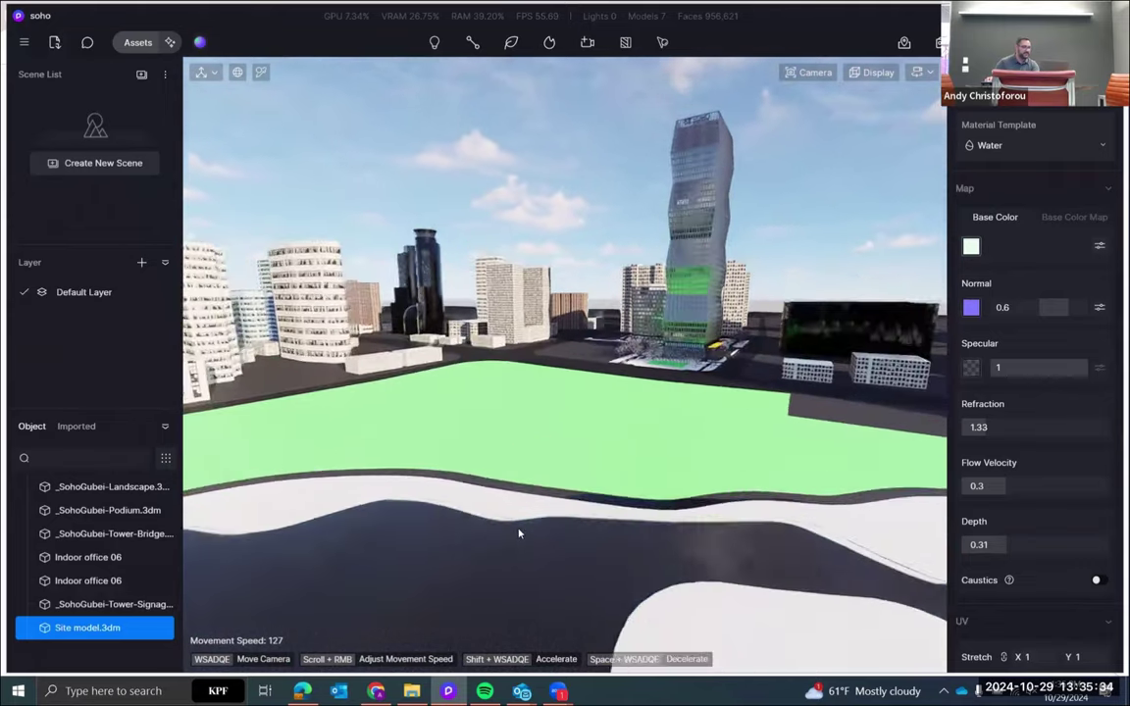
click(137, 43)
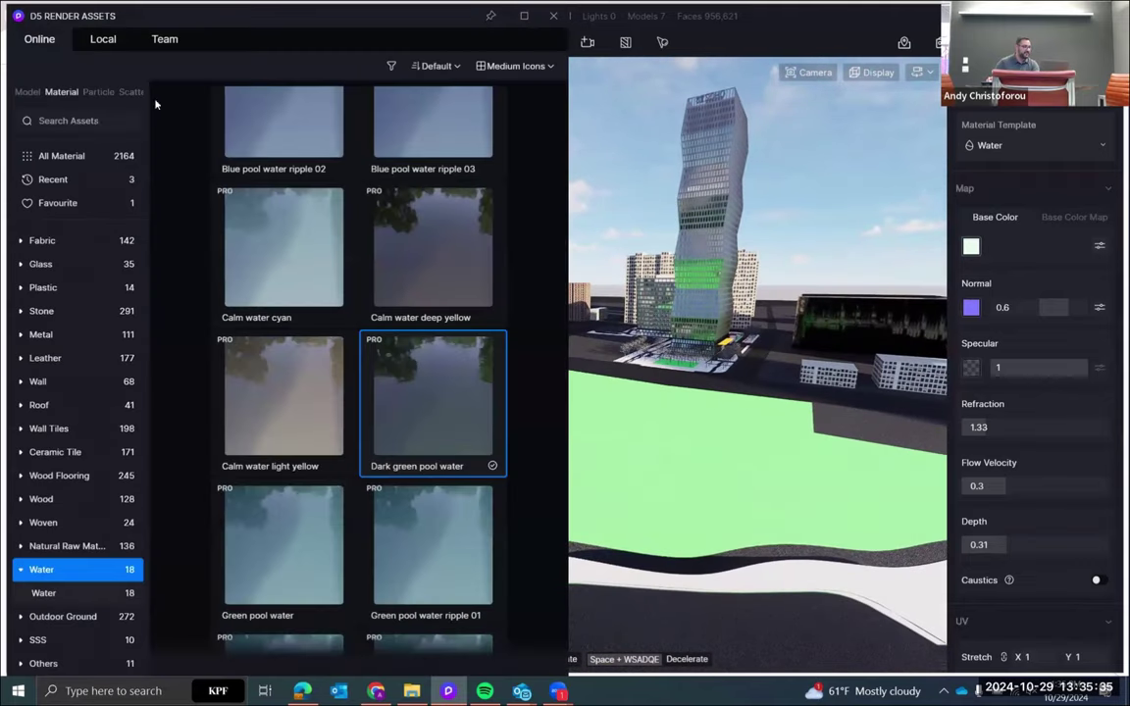
click(90, 122)
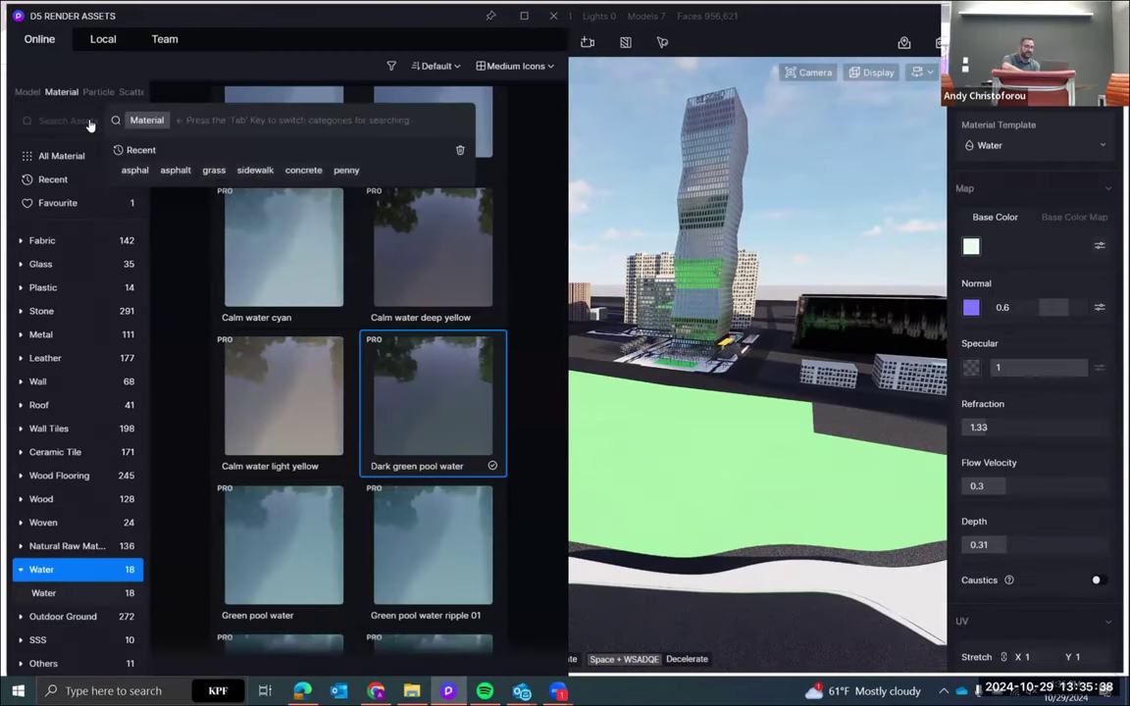
text(grass)
key(Return)
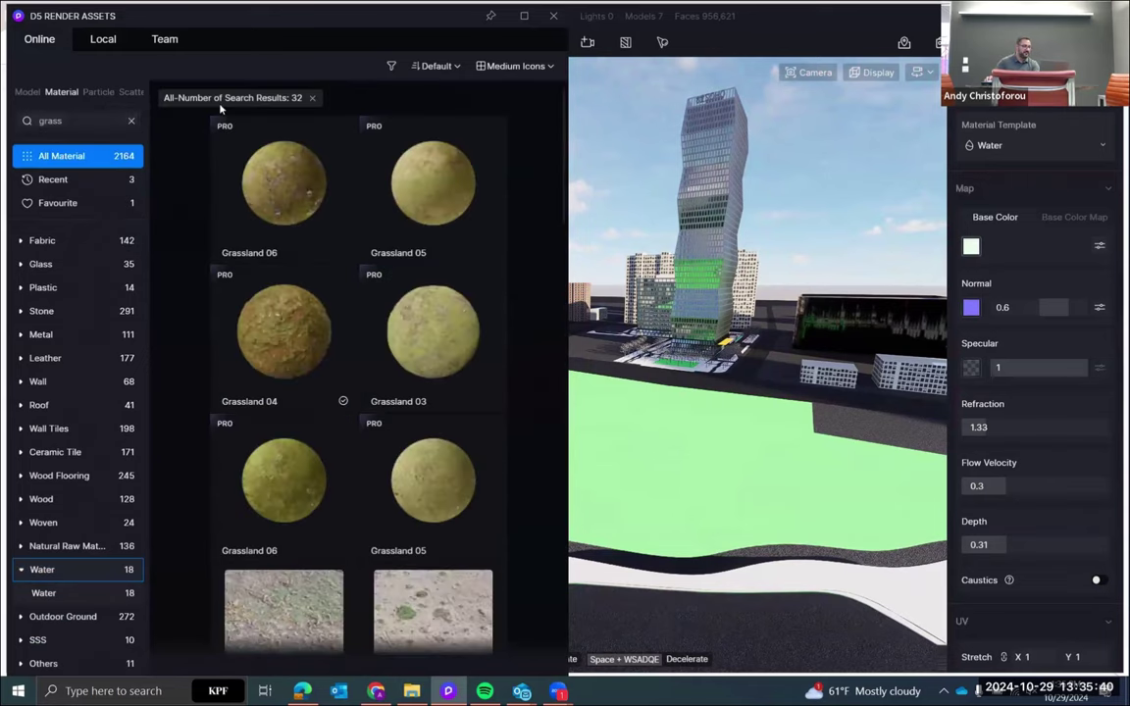
scroll(420, 436, down, 1)
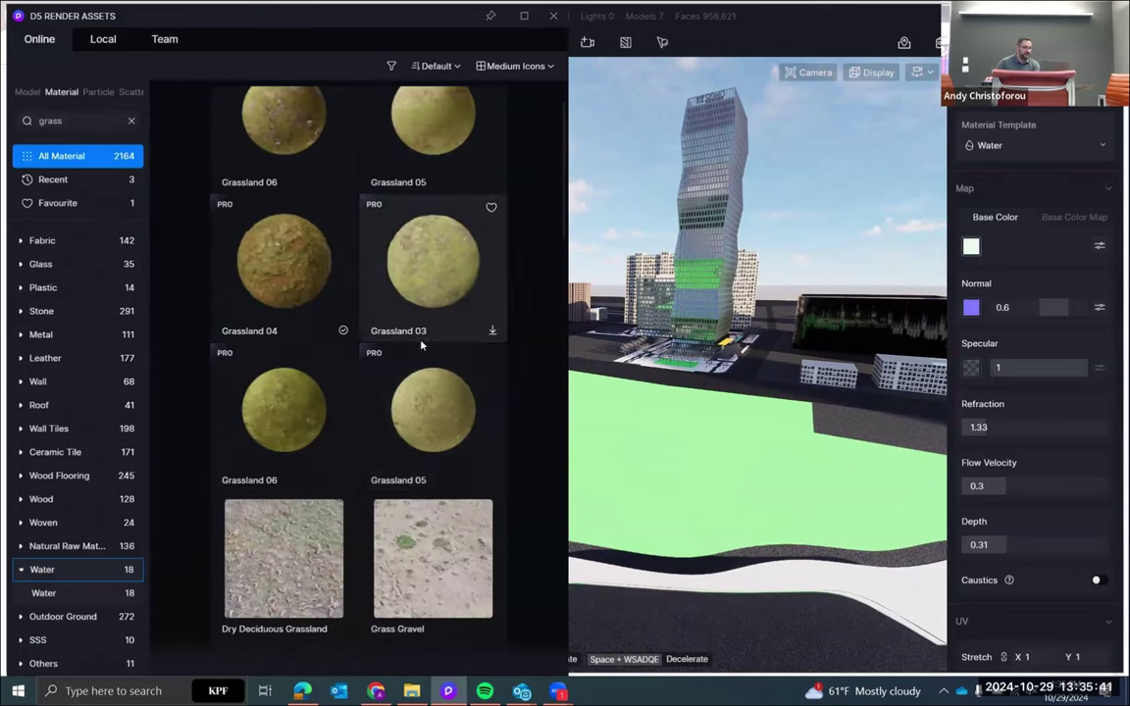
click(426, 421)
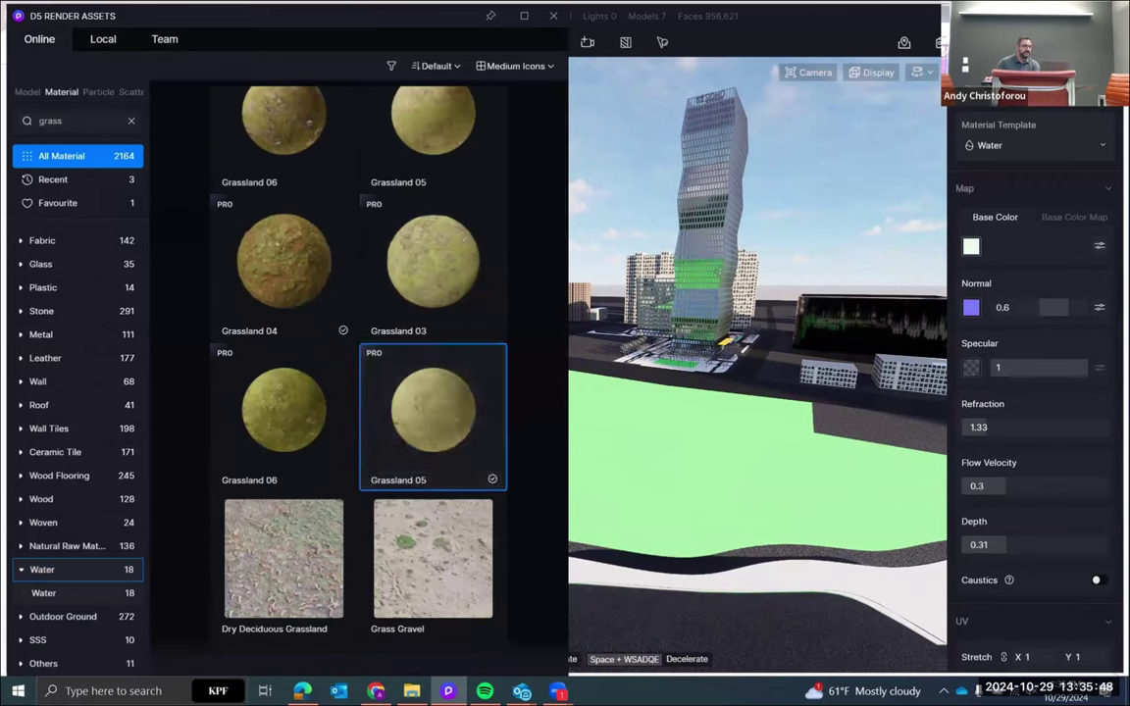
drag(433, 432, 690, 461)
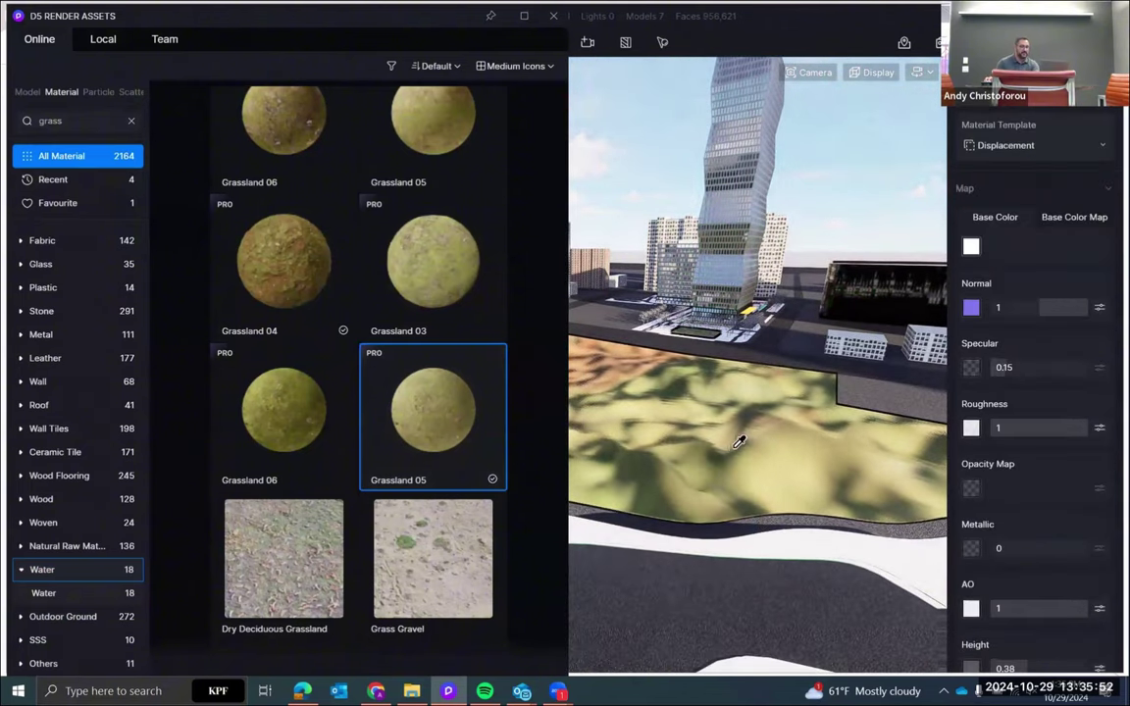
Try UV stretches of 100 and 150 on the park's grass material, settle on 399 in X and Y, and close the asset library
scroll(1047, 529, down, 5)
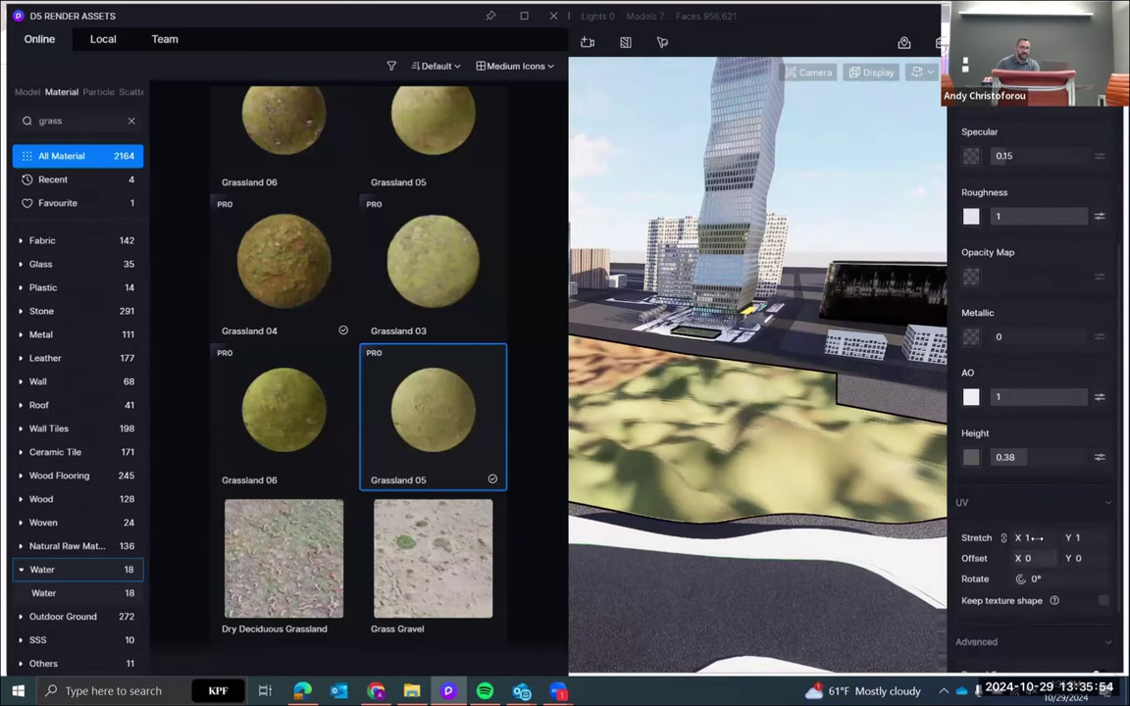
key(Return)
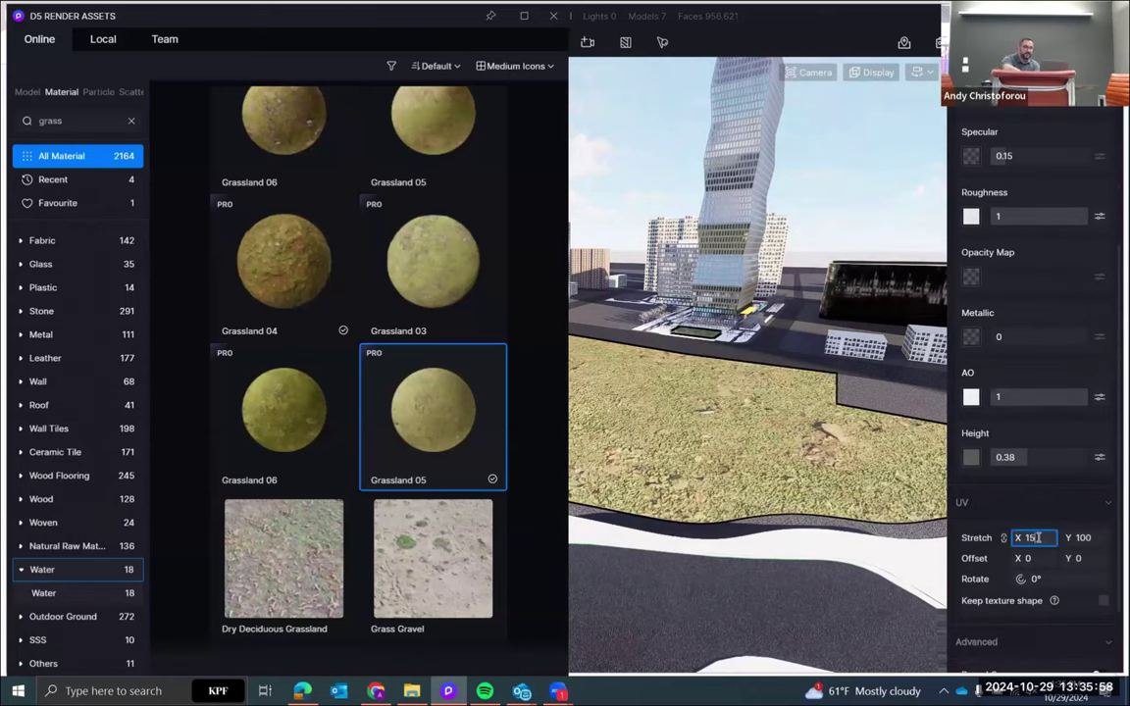
text(0)
key(Return)
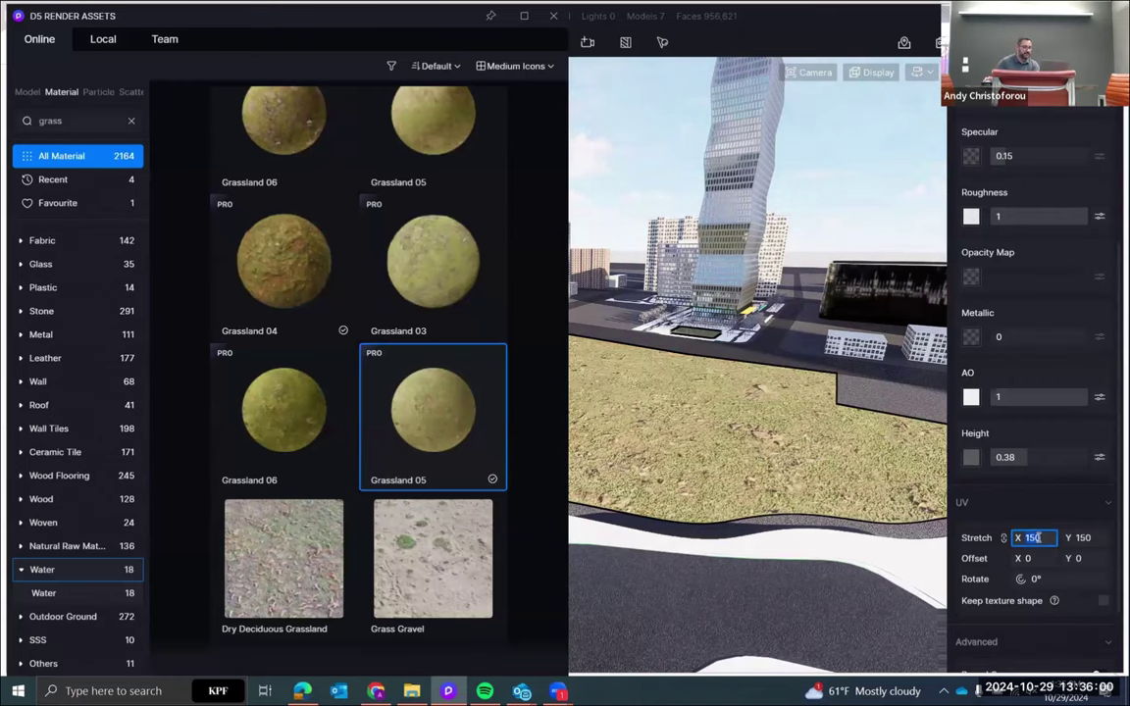
key(Return)
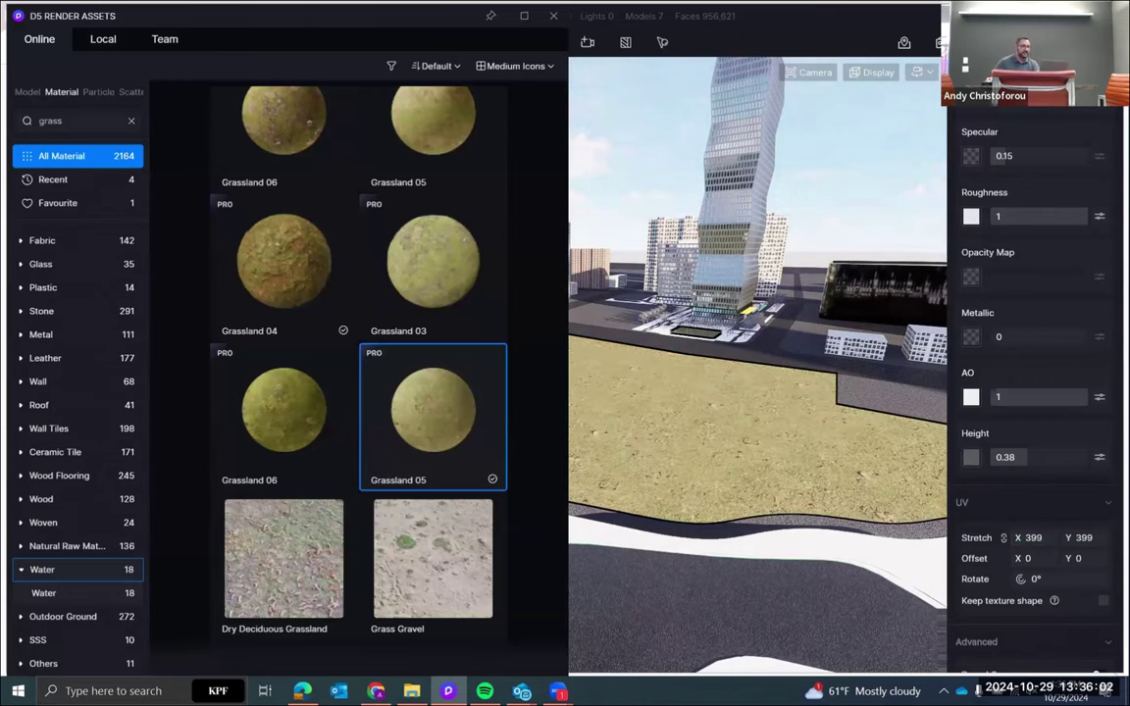
click(553, 16)
Create a scatter area from the grass material of the large park surface, using material selection
right_drag(609, 359, 734, 309)
key(w)
right_drag(691, 420, 601, 422)
key(s)
key(w)
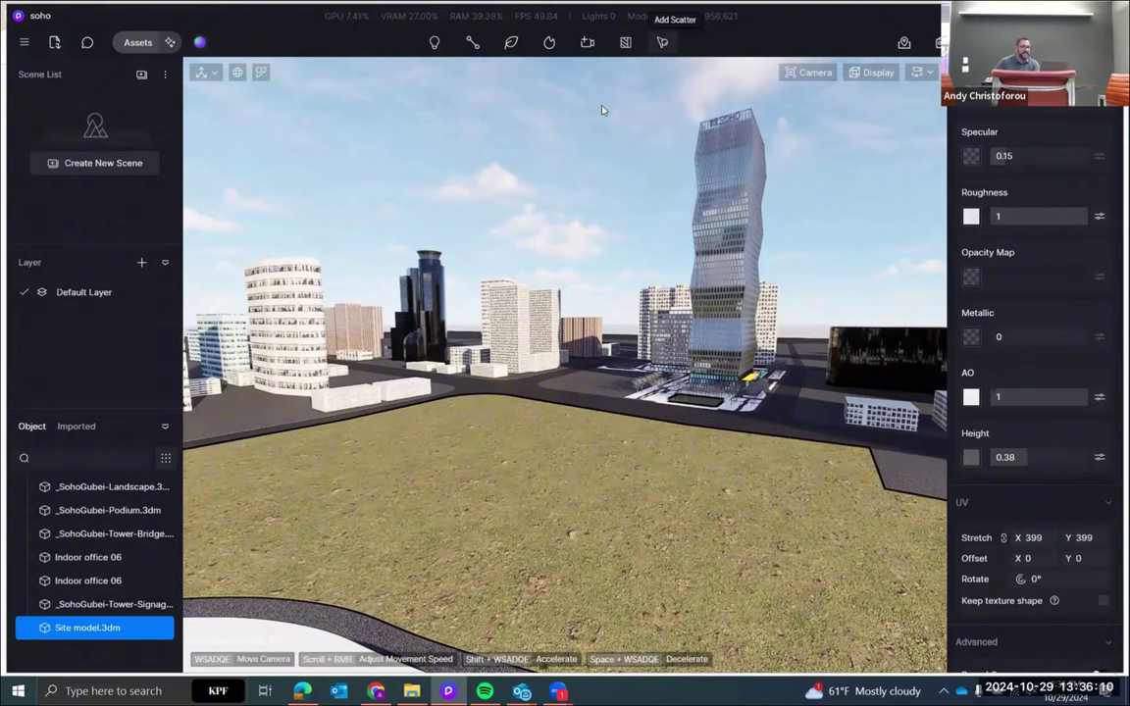
click(662, 42)
click(667, 73)
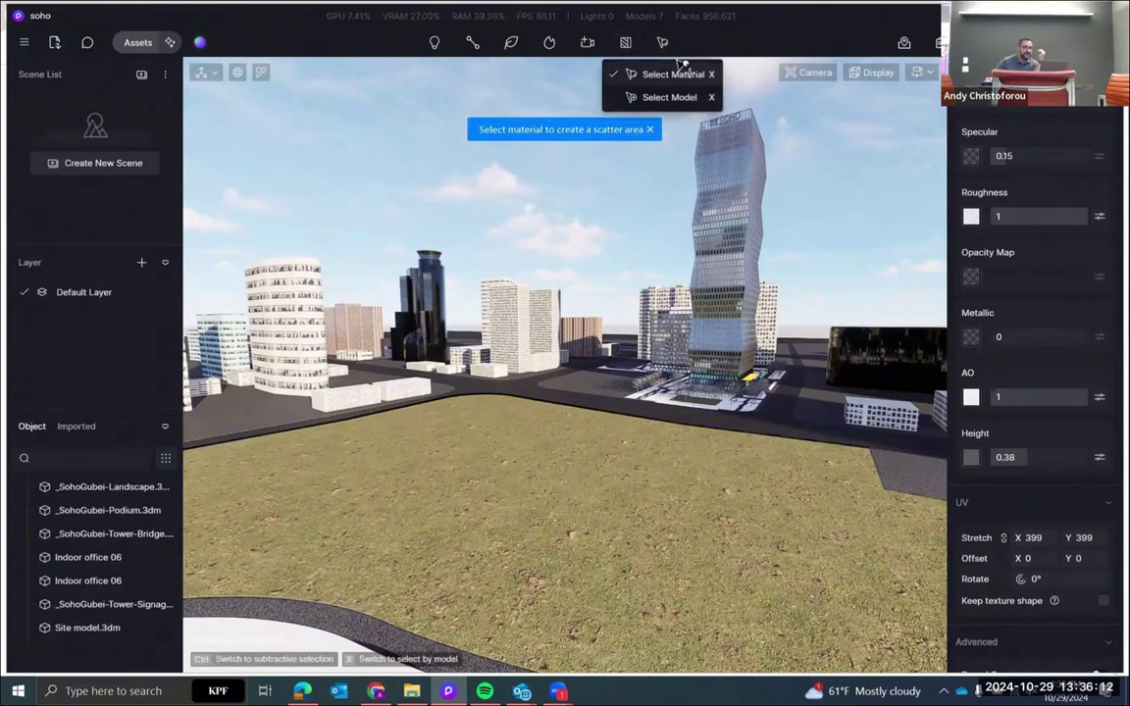
key(s)
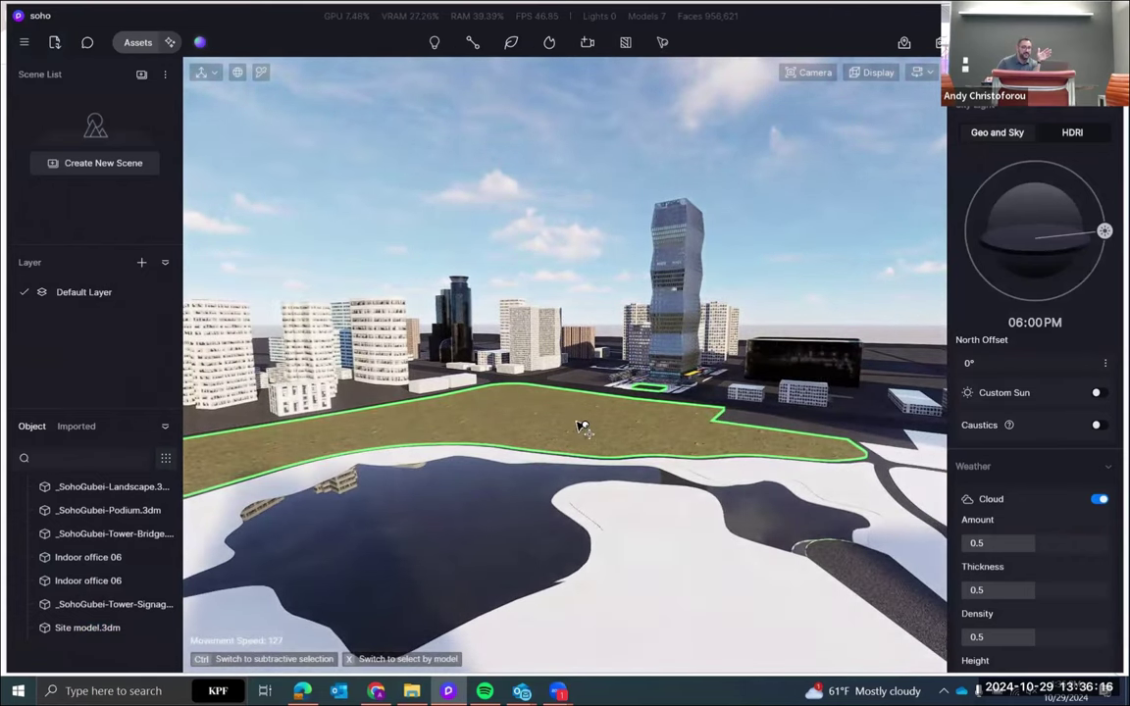
key(w)
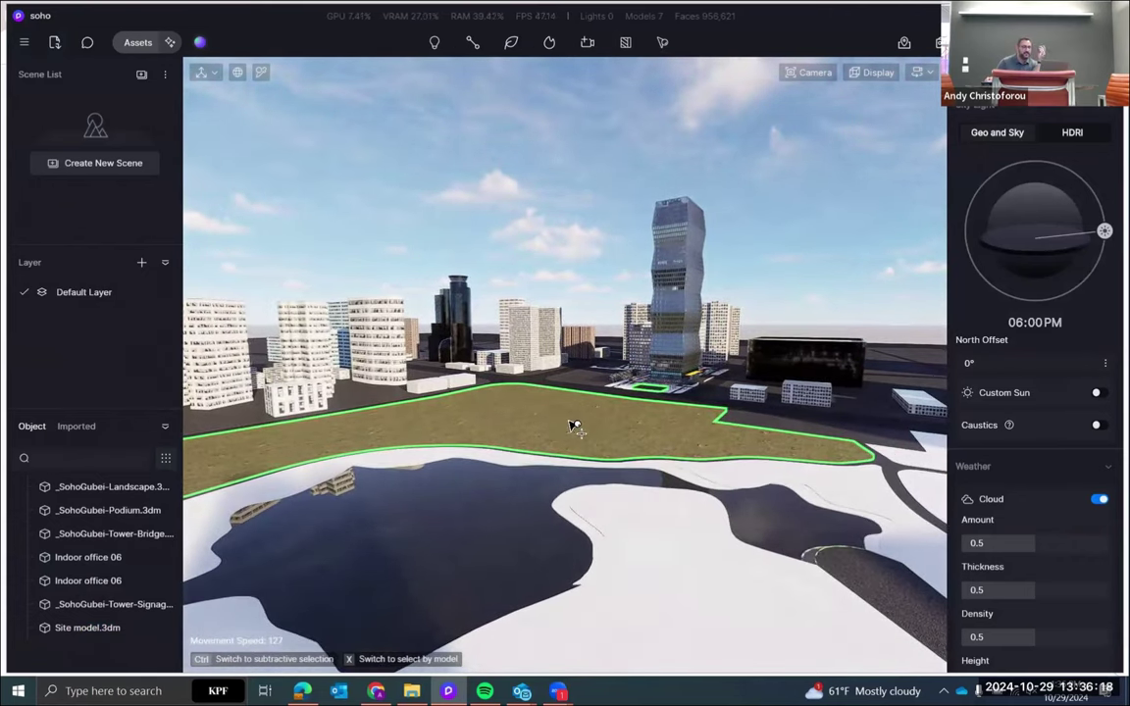
click(574, 427)
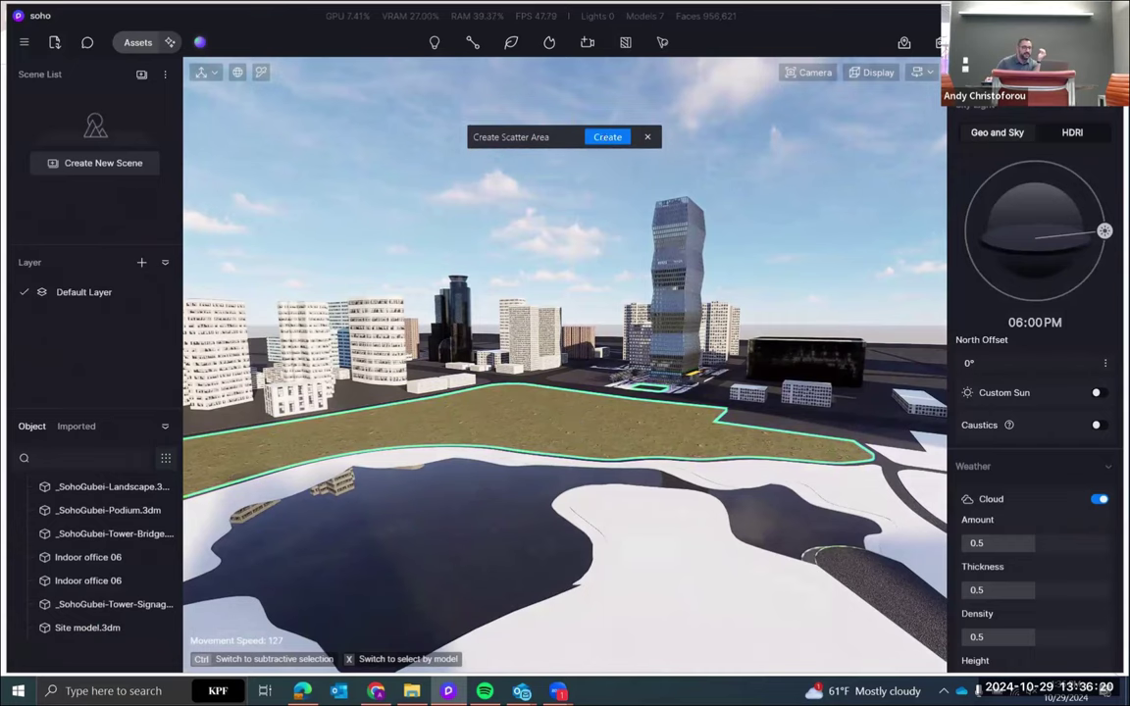
click(607, 138)
key(w)
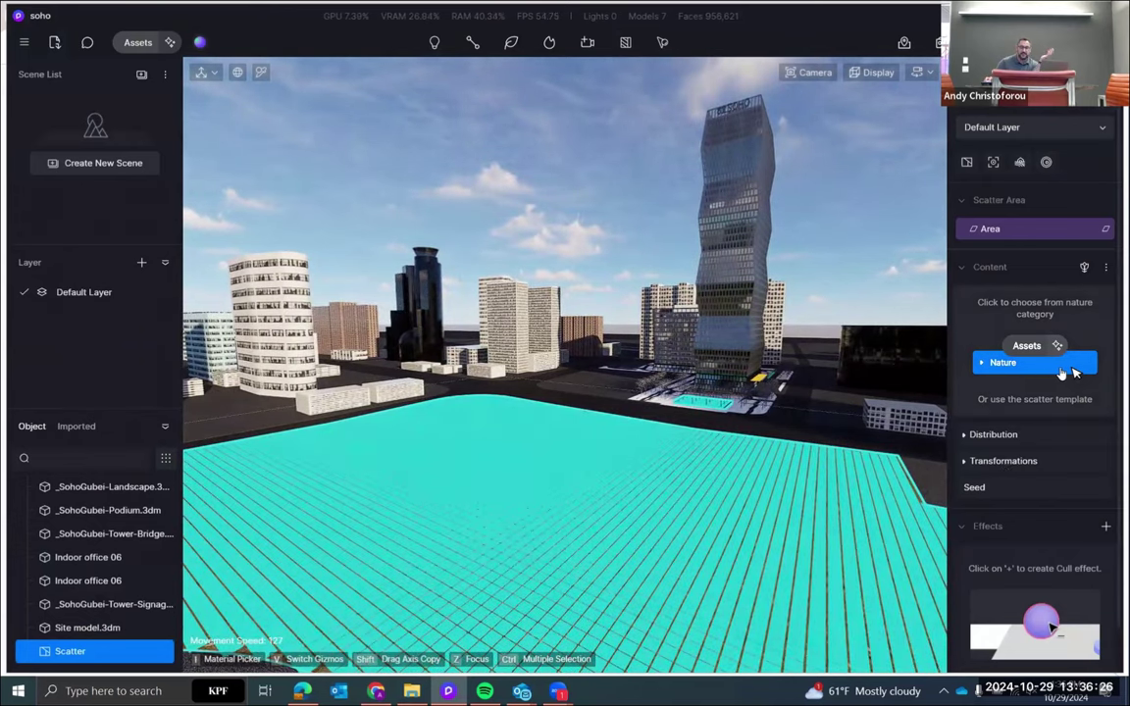
Clear the old grass search in the nature assets and add broadleaf Miscellaneous trees 16 and Sapium sebiferum 25 to the scatter
click(1057, 365)
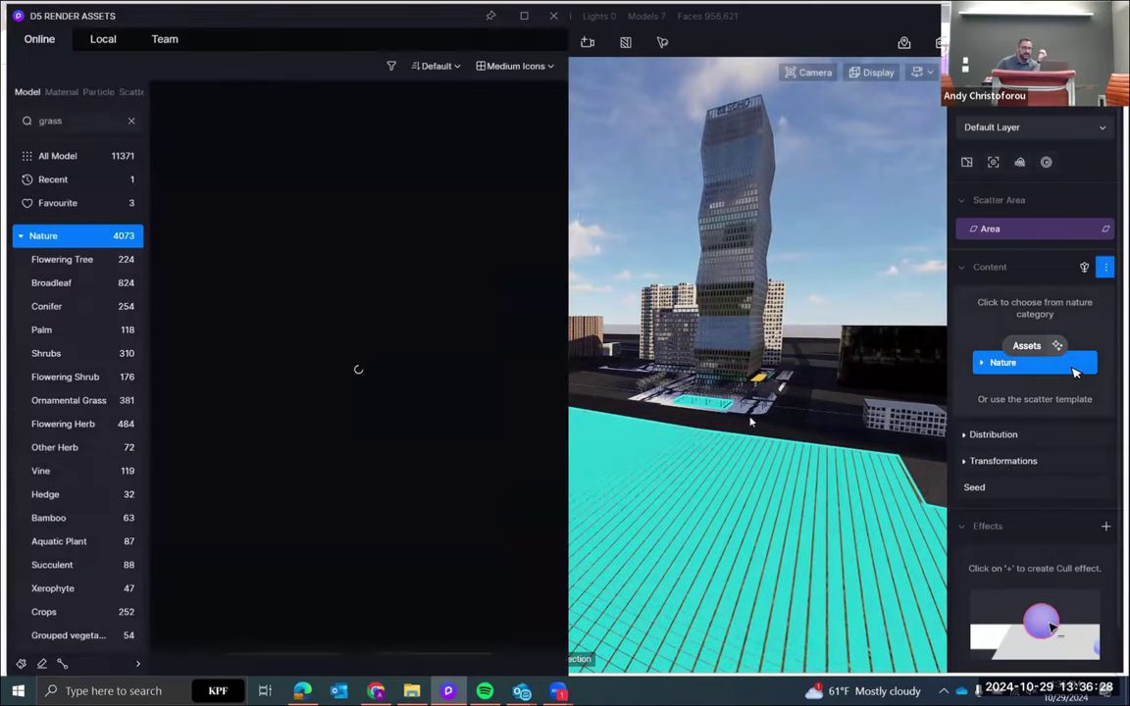
click(59, 284)
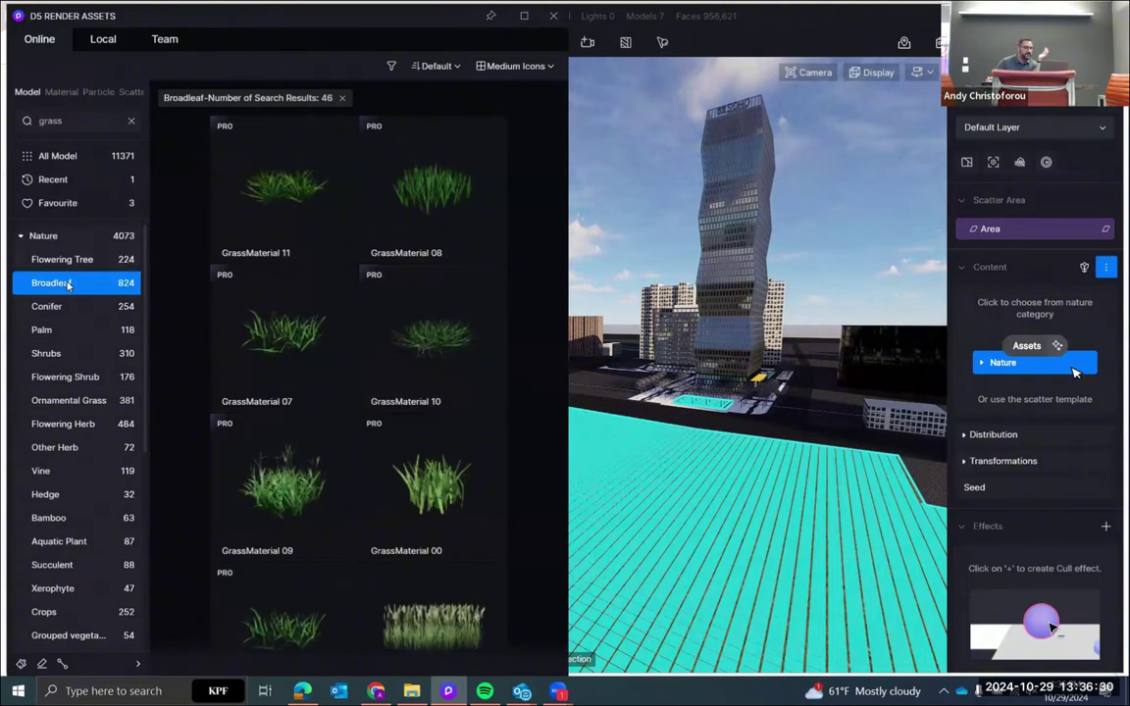
click(130, 120)
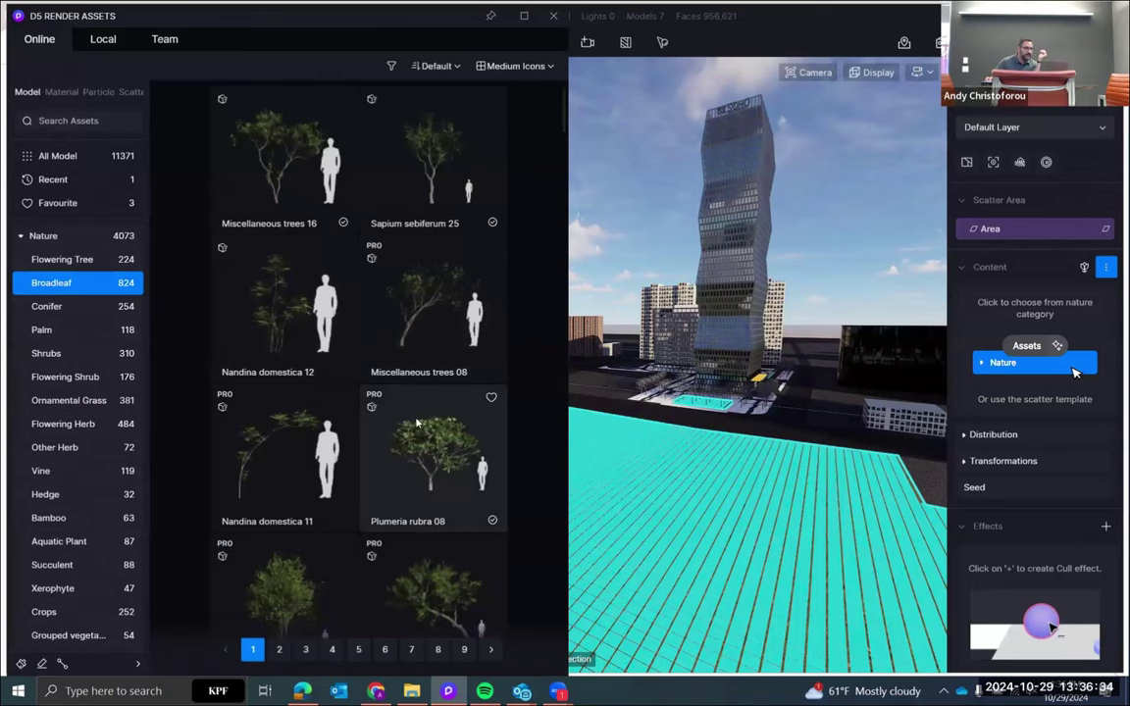
click(299, 172)
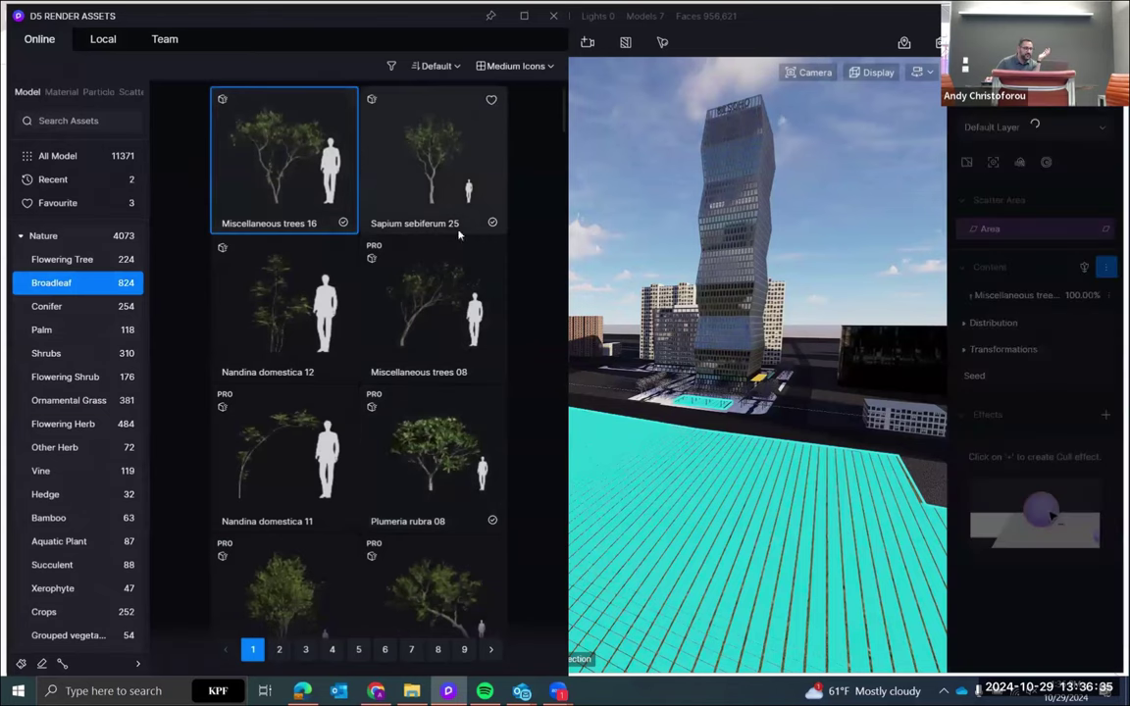
click(429, 176)
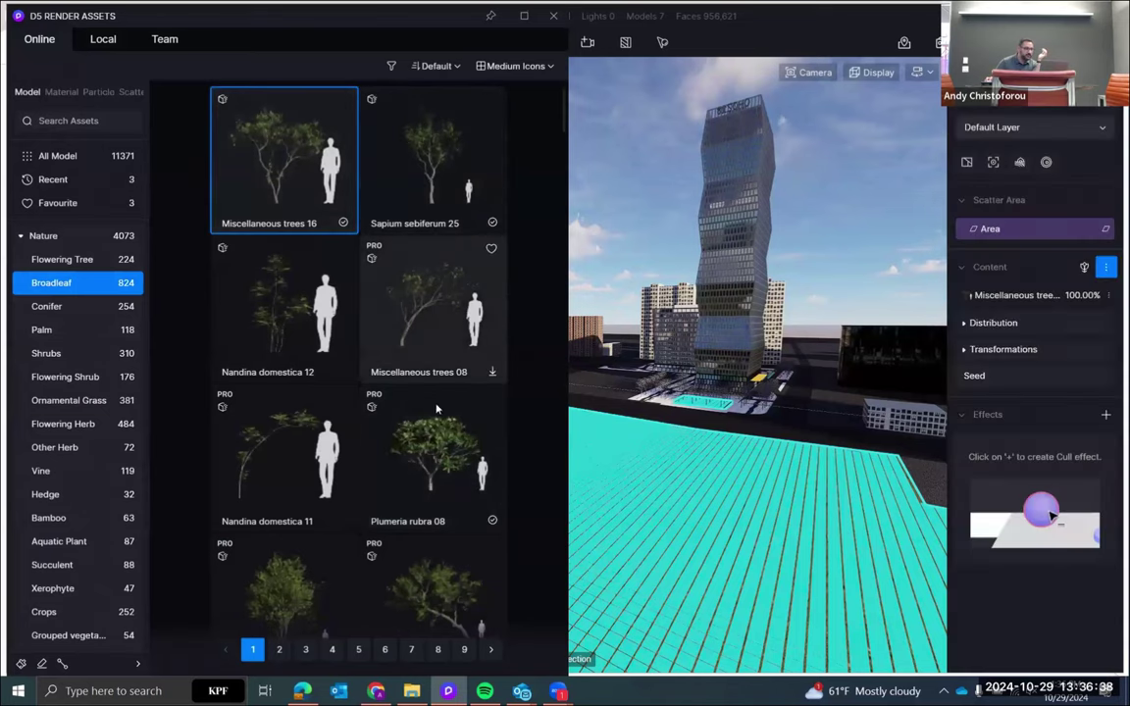
Add Celtis sinensis 19, download and add Ginkgo 18 to the scatter content, and close the asset library
scroll(421, 413, down, 2)
scroll(421, 413, down, 1)
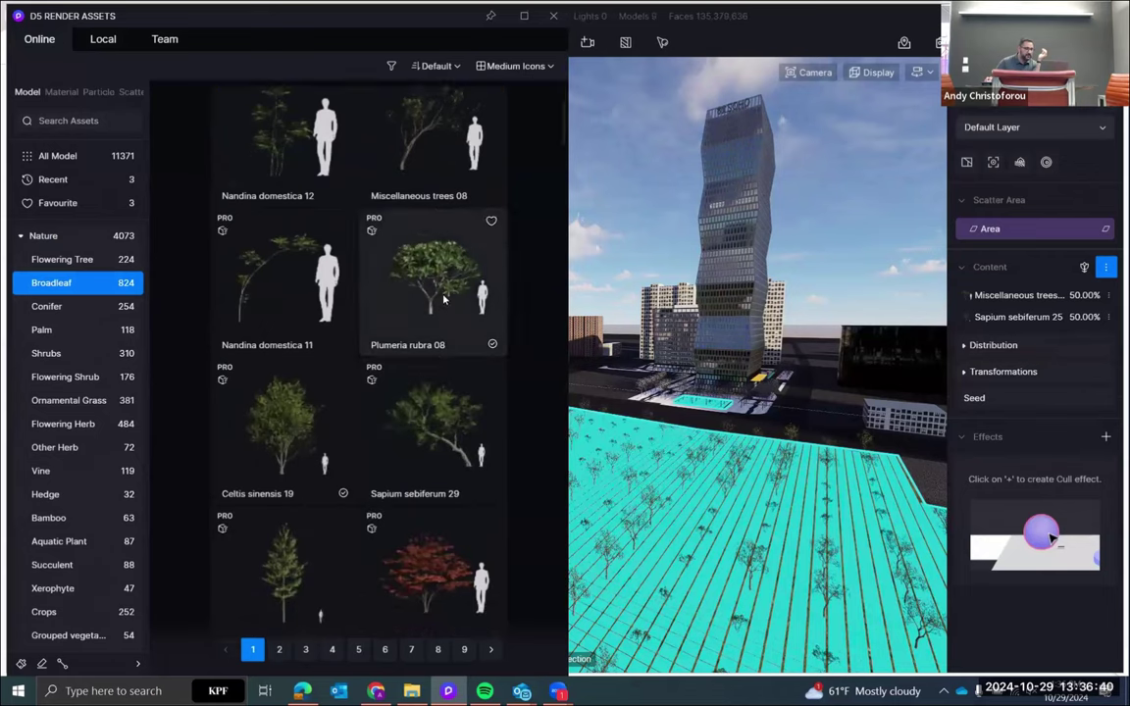
click(315, 454)
scroll(371, 448, down, 3)
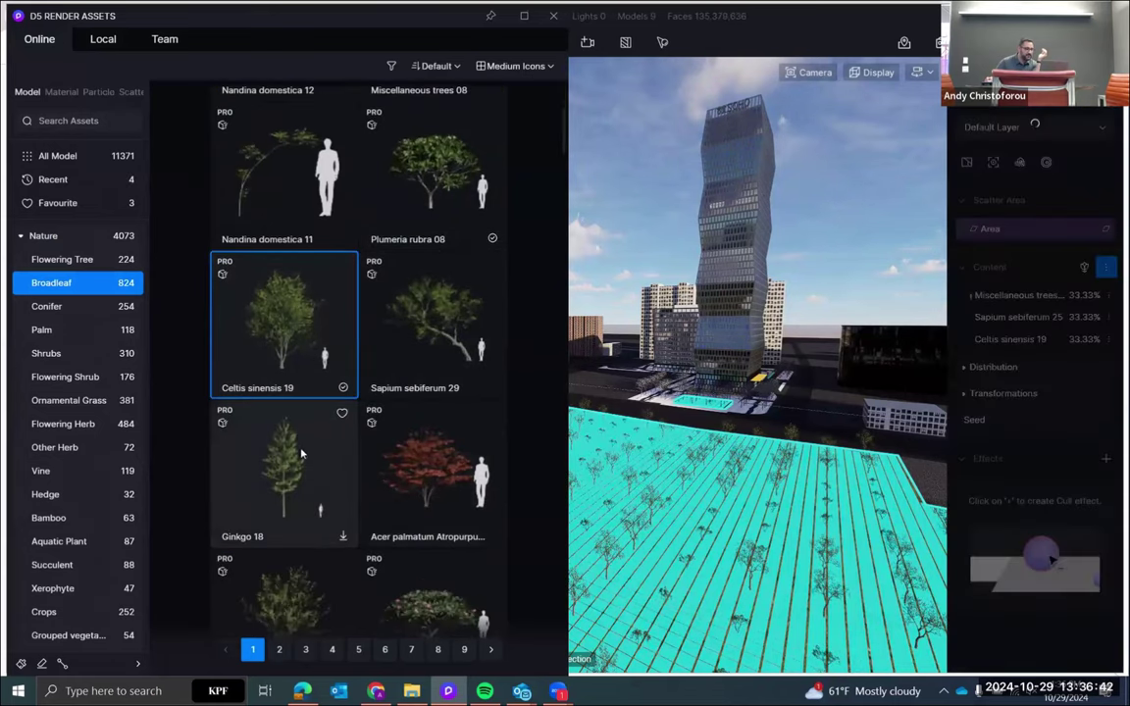
click(271, 411)
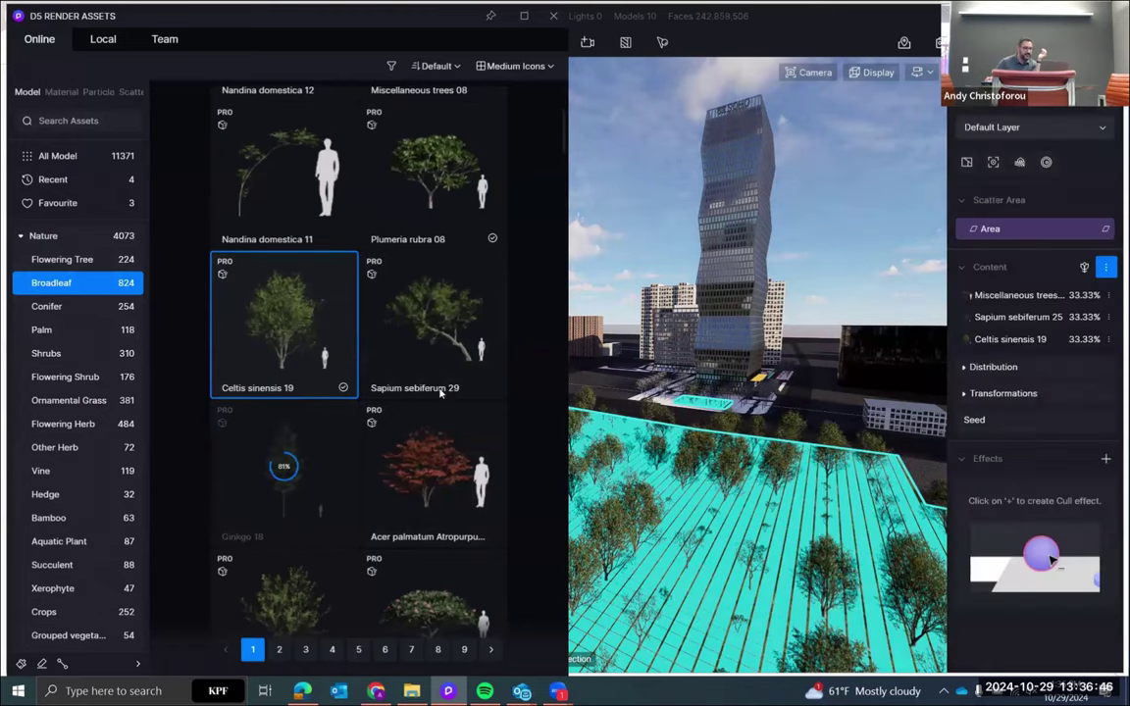
right_drag(699, 428, 887, 353)
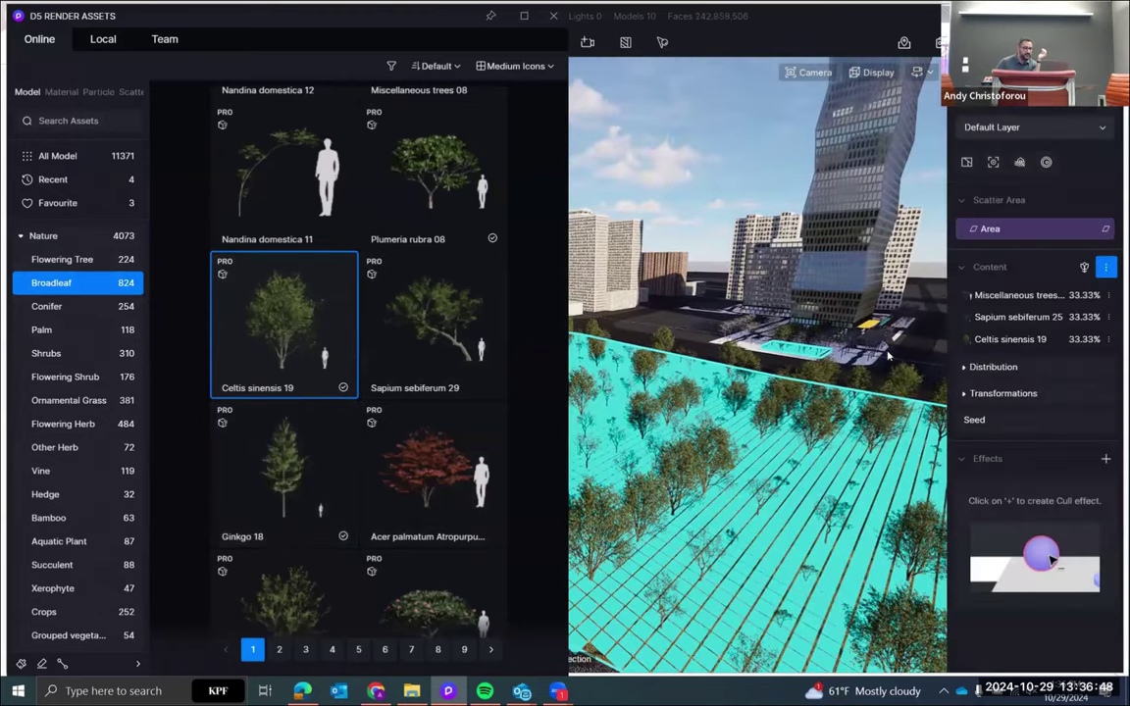
click(302, 443)
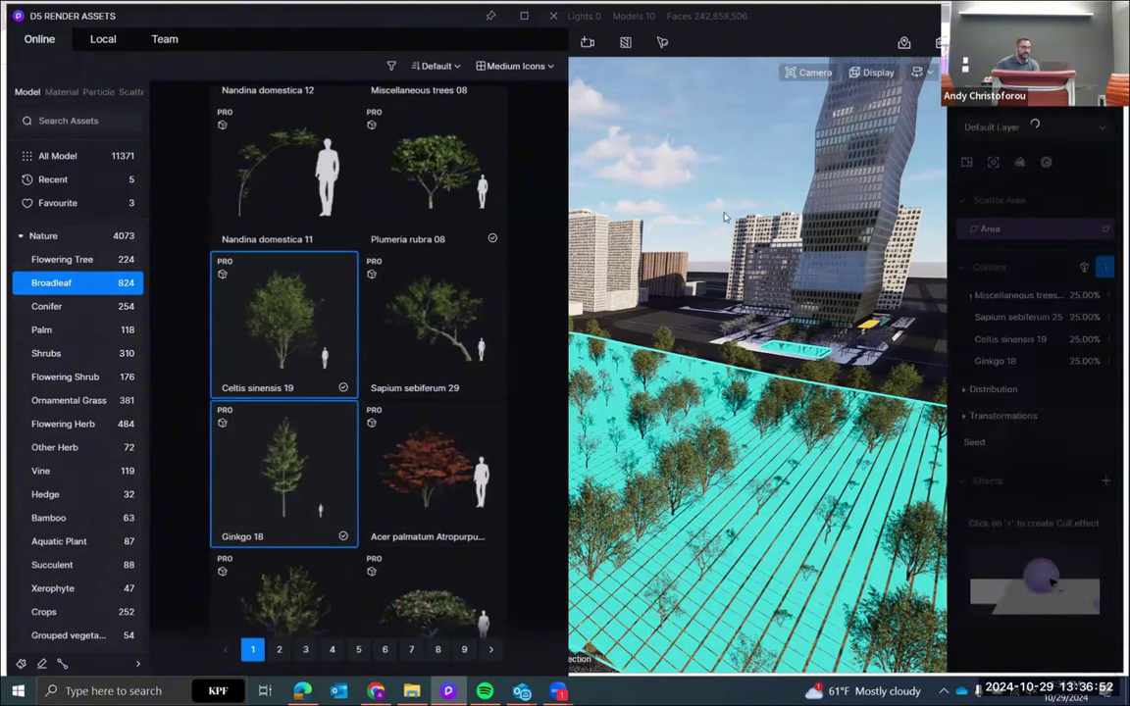
click(554, 16)
right_drag(714, 395, 822, 447)
key(w)
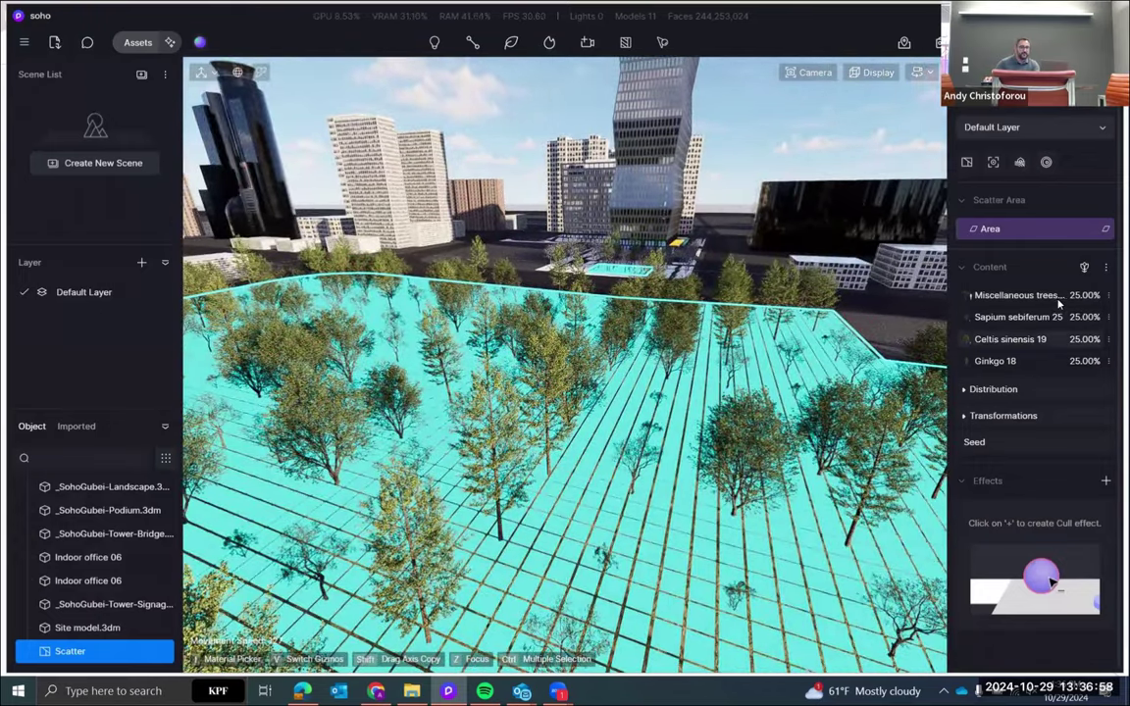
Set the probability of occurrence of Miscellaneous trees 16 in the scatter to 50
click(1058, 297)
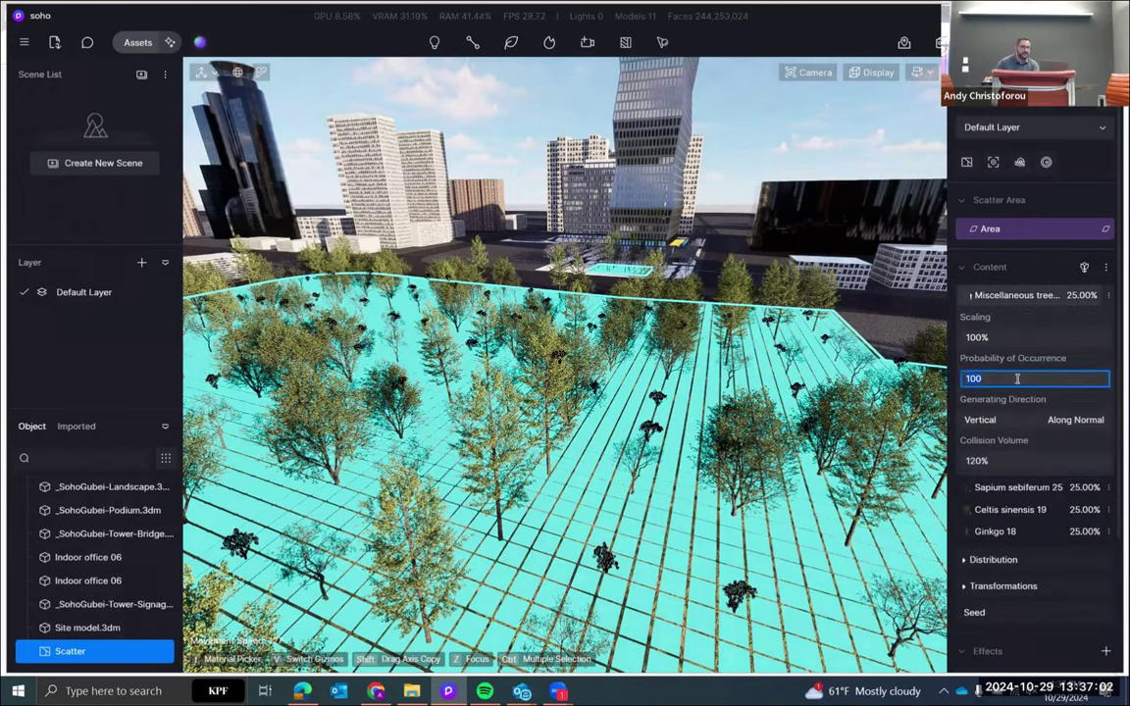
click(1036, 378)
text(50)
key(Return)
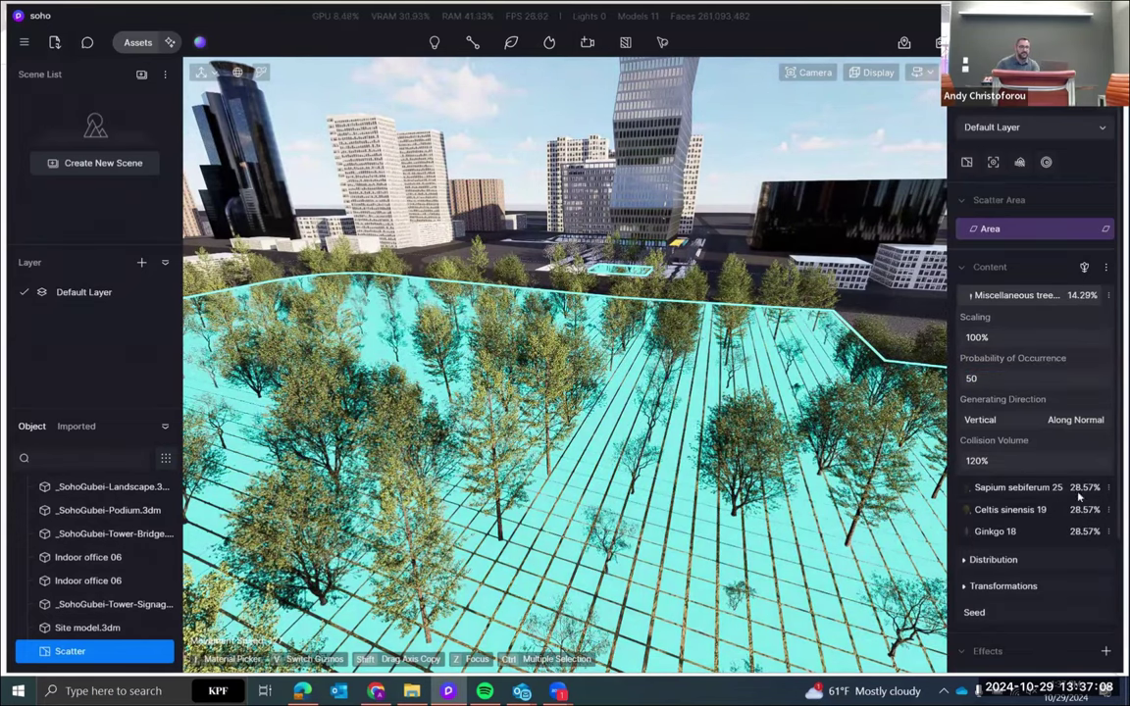
Expand the scatter's Distribution settings and examine the tree spacing across the park up close
scroll(1079, 491, down, 2)
scroll(1062, 416, down, 3)
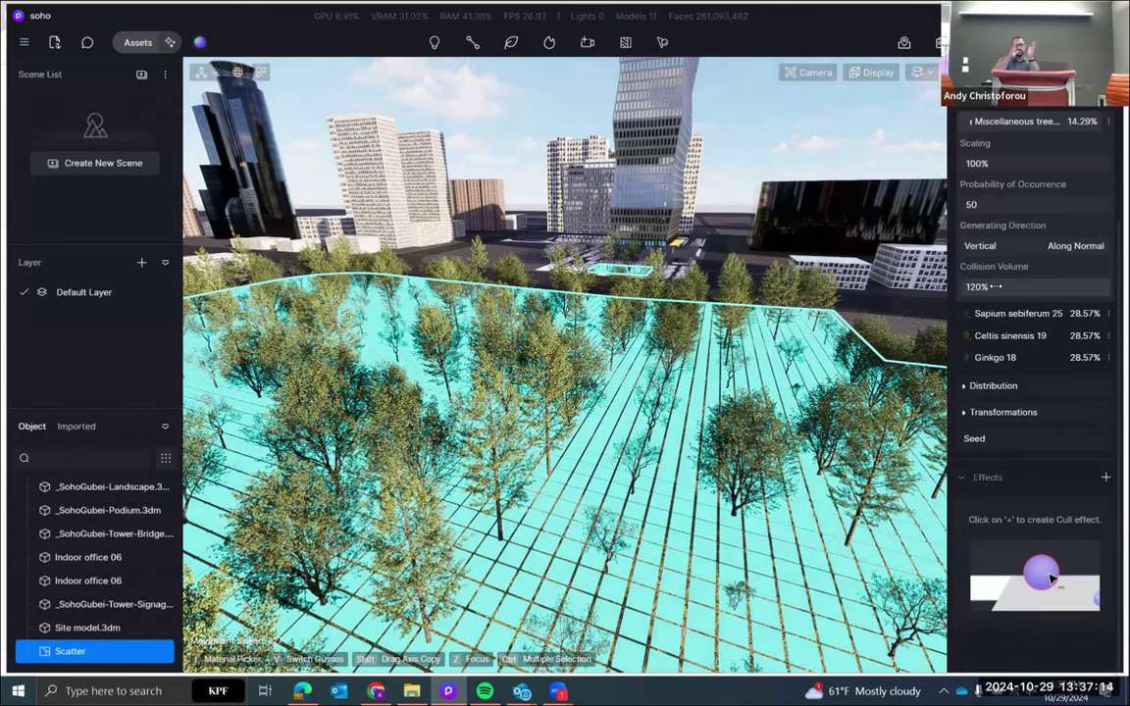
click(994, 387)
scroll(1051, 453, down, 2)
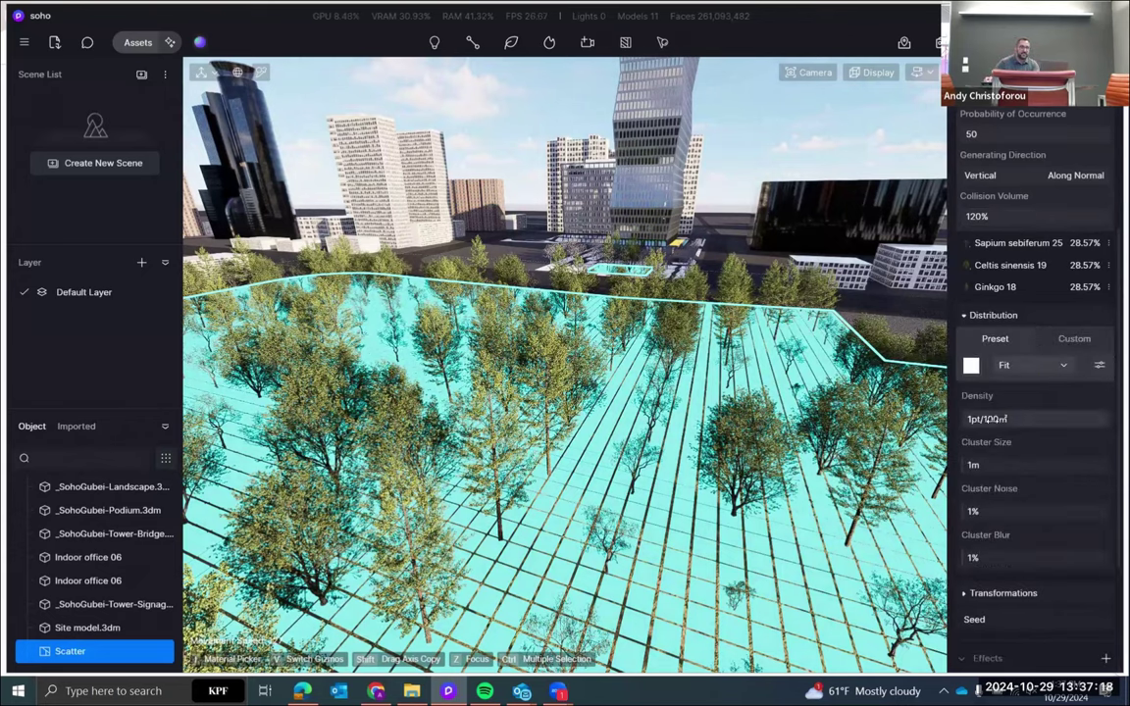
scroll(1020, 412, down, 1)
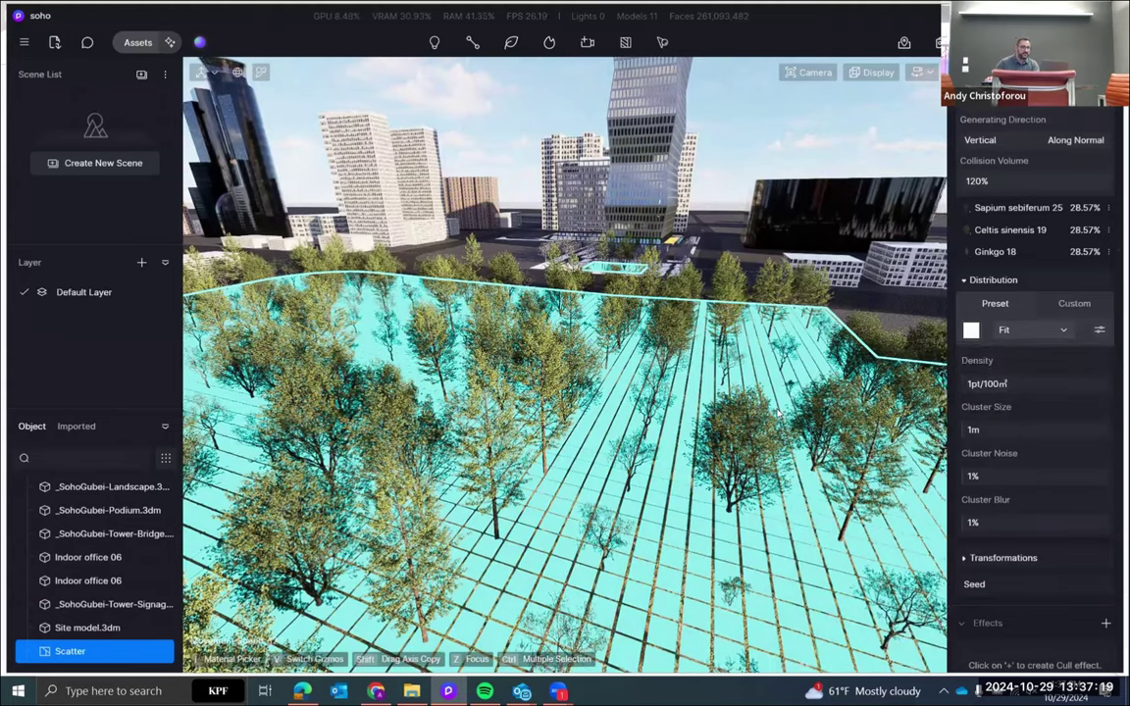
key(w)
right_drag(779, 414, 773, 410)
key(s)
key(w)
key(d)
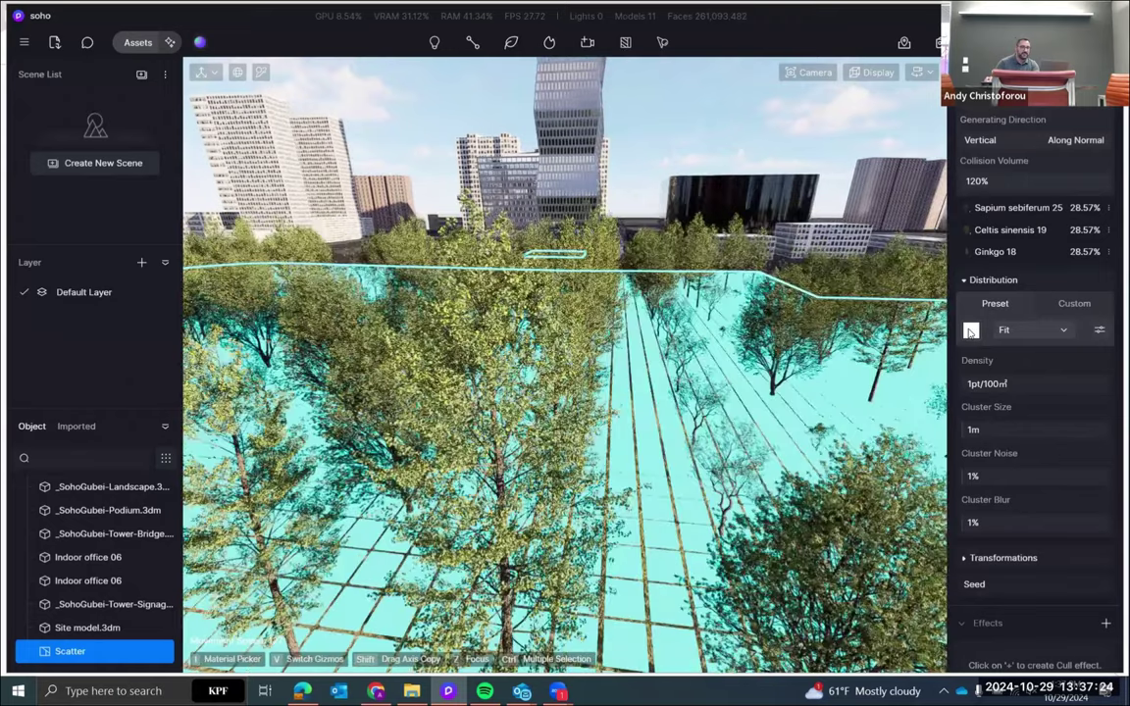
Try a blotchy black-and-white pattern from the preset library as the scatter's distribution map and check it over the whole park
click(976, 337)
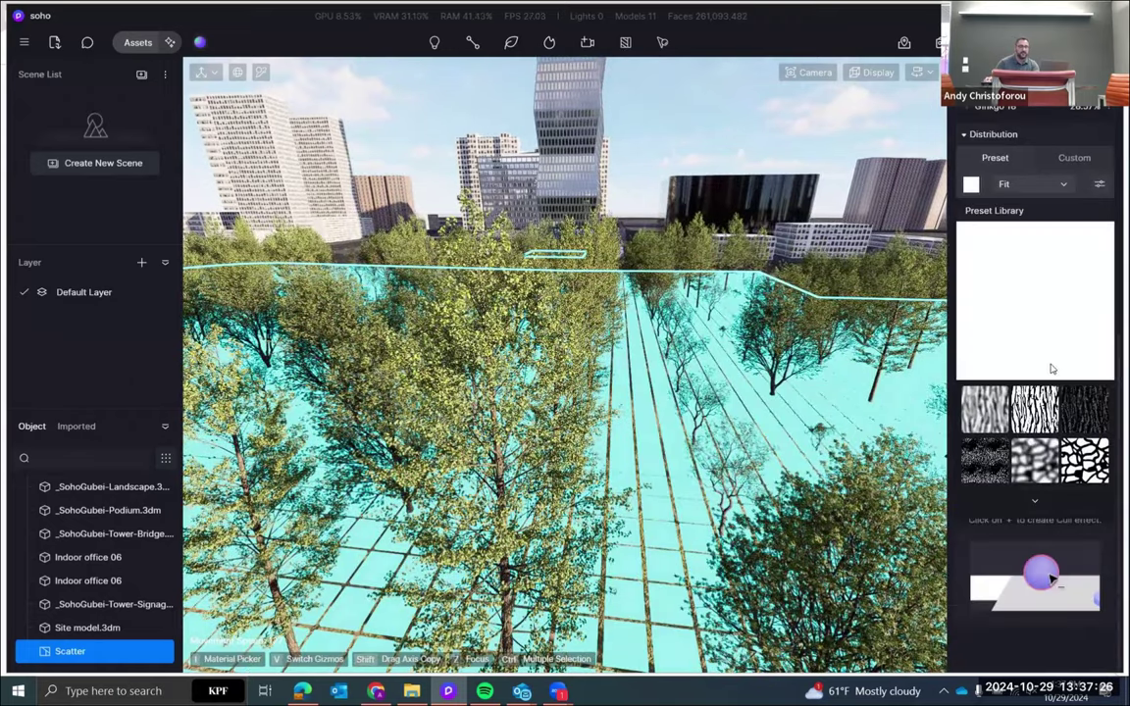
scroll(1048, 475, down, 3)
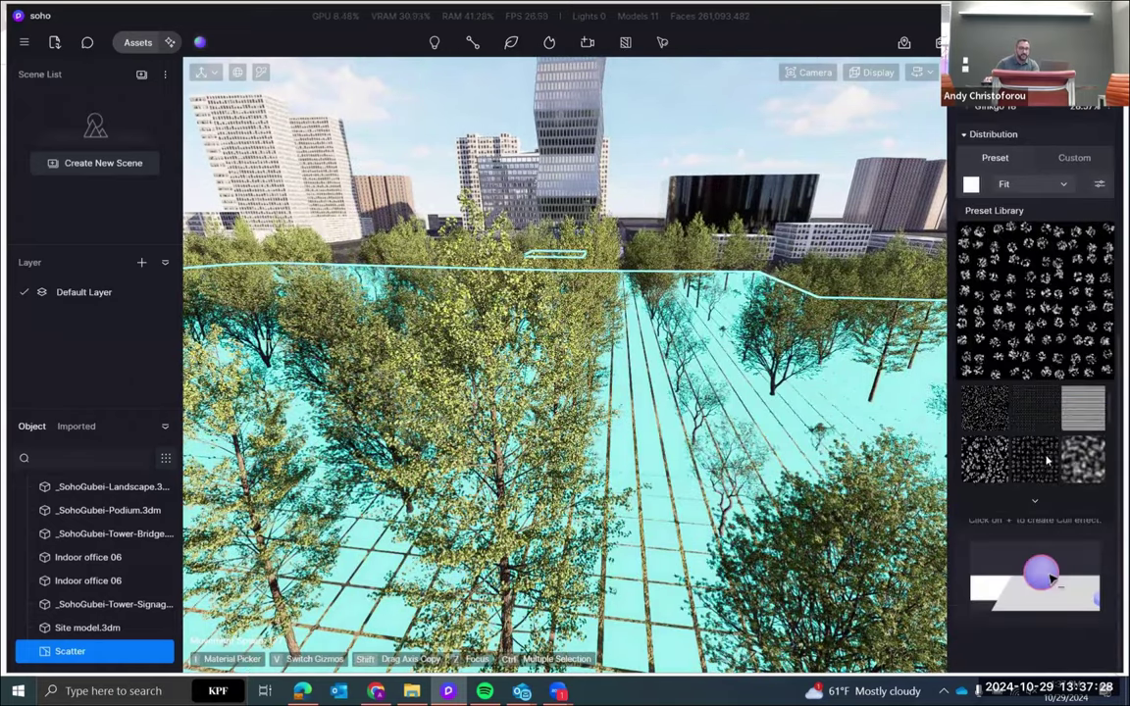
scroll(1047, 460, down, 2)
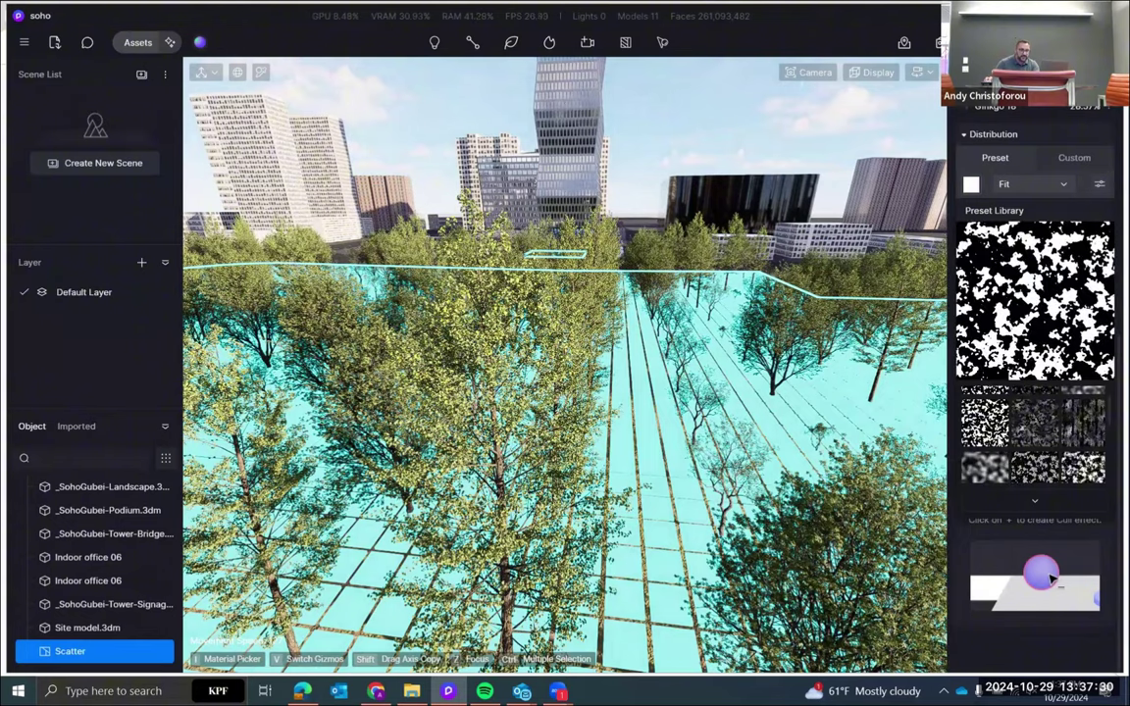
scroll(1031, 457, down, 1)
click(1035, 455)
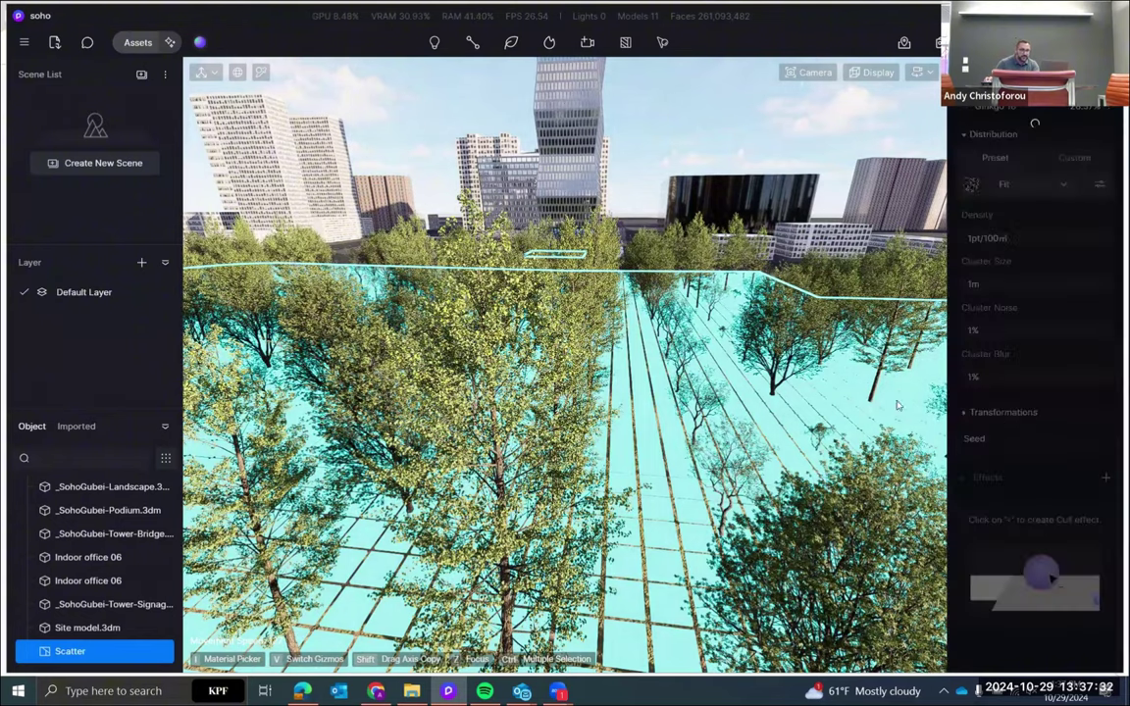
scroll(774, 399, down, 5)
right_drag(686, 404, 636, 491)
Replace the scatter's distribution map with a different noise pattern from the preset library
click(974, 187)
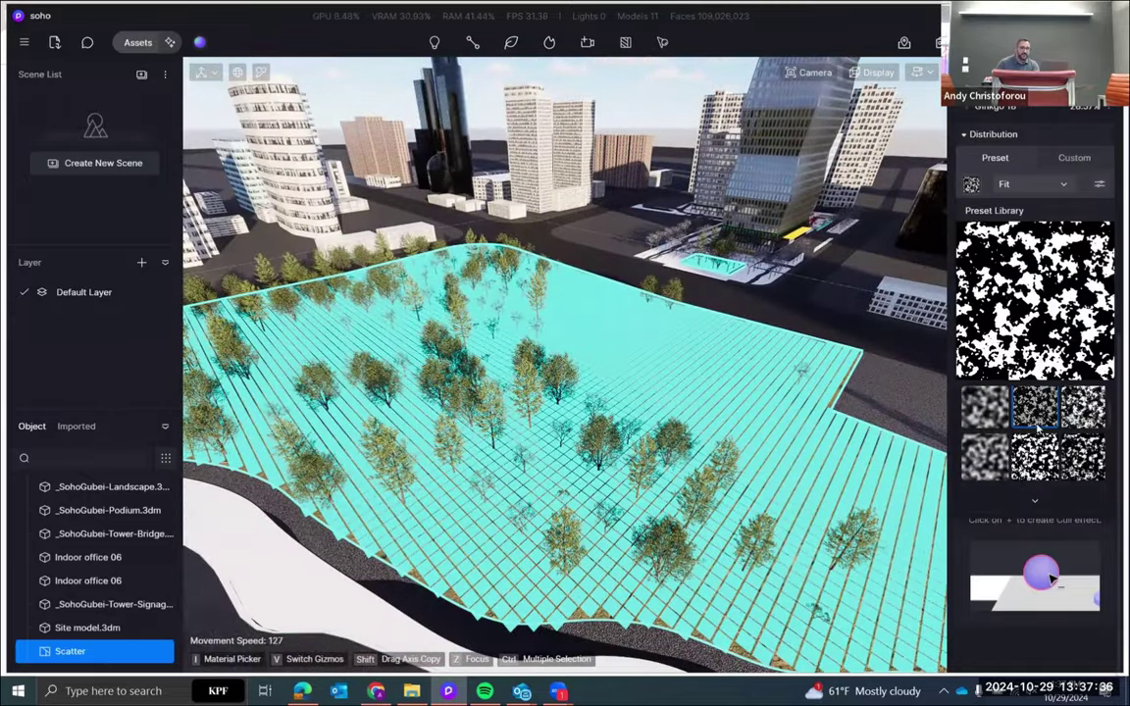
scroll(1037, 417, down, 2)
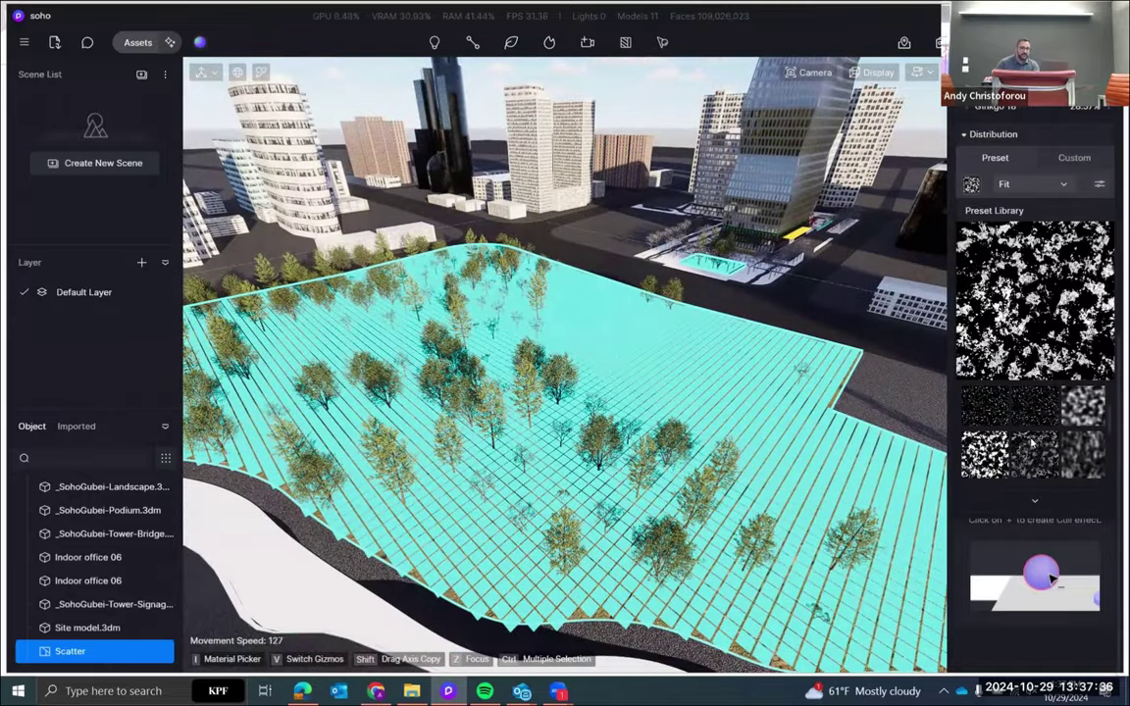
click(1084, 416)
right_drag(821, 423, 866, 434)
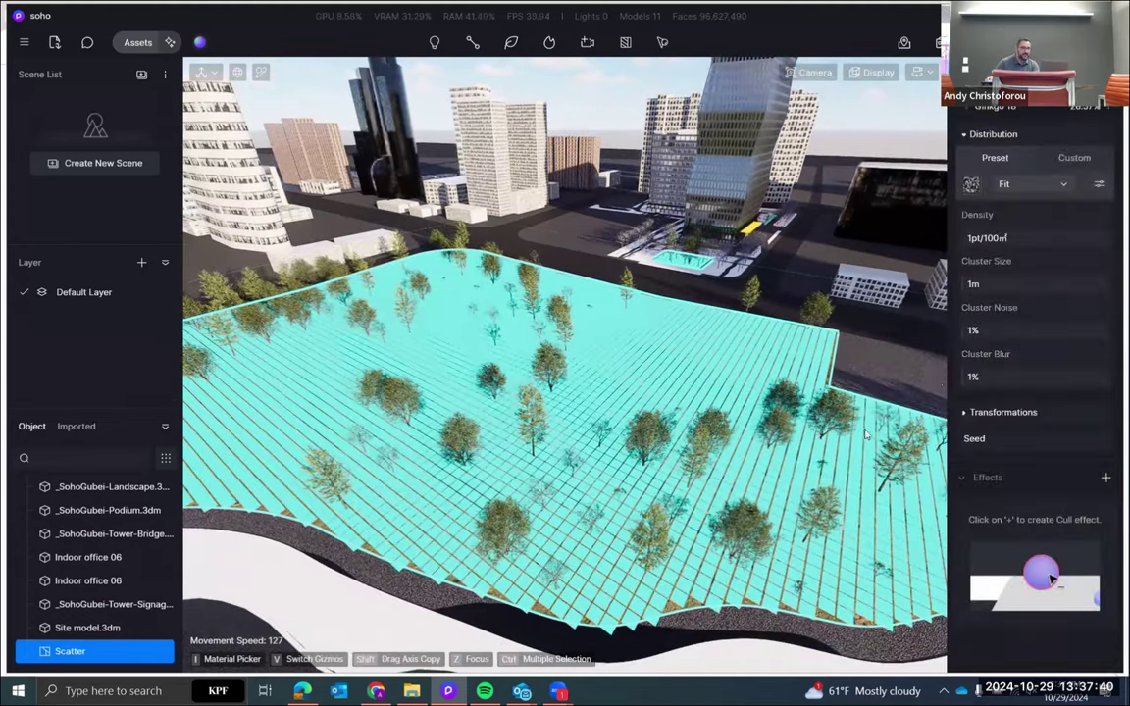
Set the tree scatter's density to 5 pt/100 m²
click(994, 238)
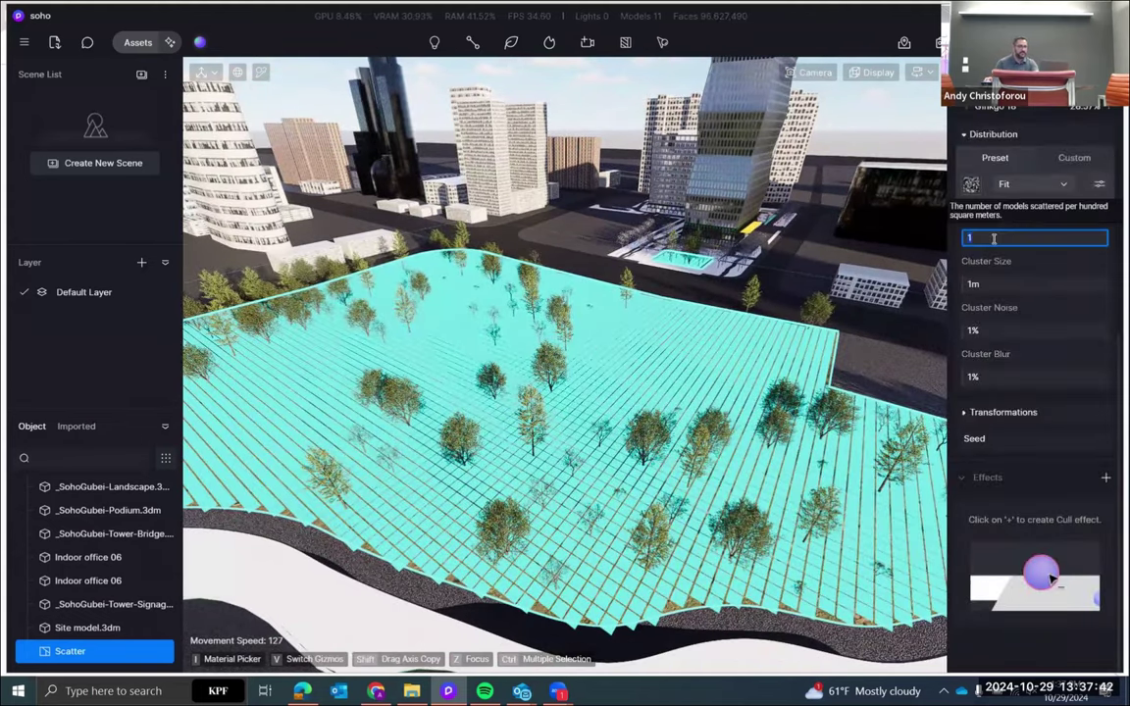
text(5)
key(Return)
Examine the denser tree scatter from ground level, from above and from across the pond towards the tower
drag(646, 371, 721, 254)
key(w)
mouse_move(721, 255)
right_down()
mouse_move(716, 186)
mouse_move(705, 265)
right_up()
key(s)
key(s)
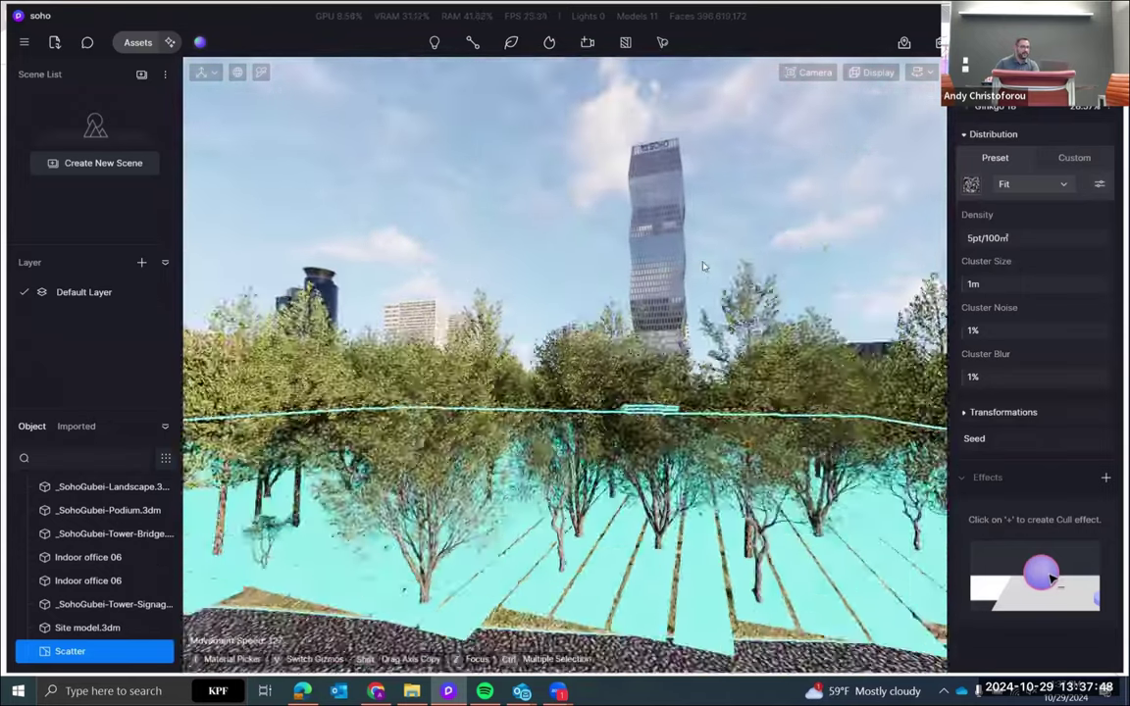
key(e)
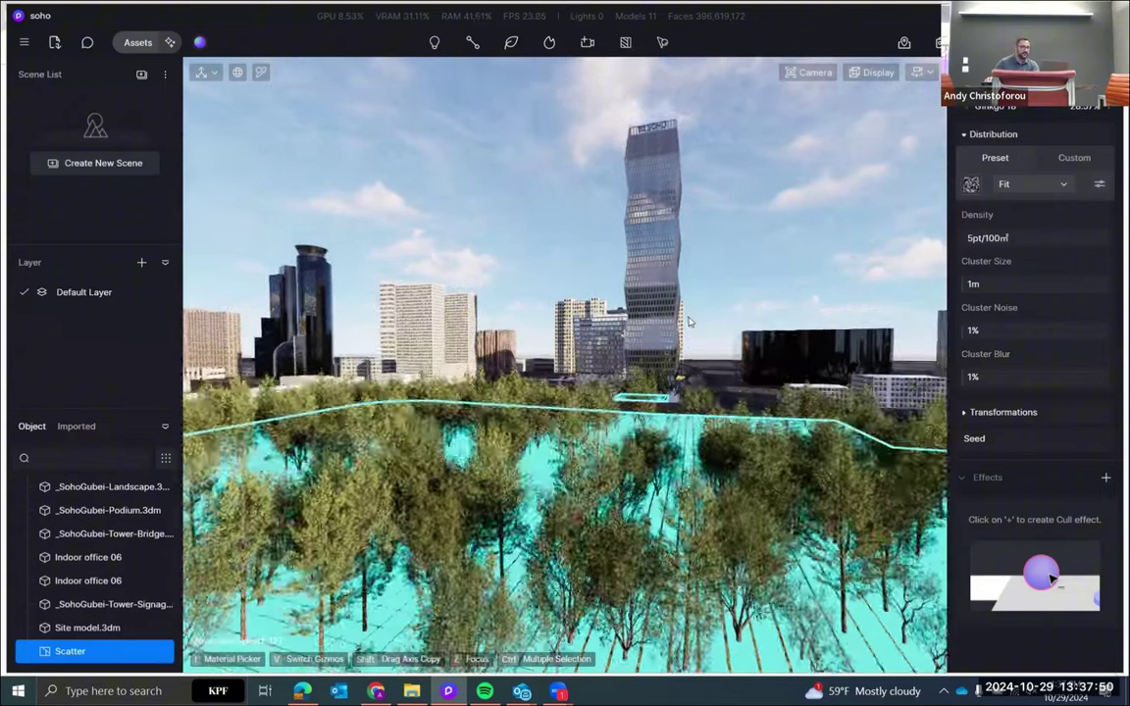
right_drag(706, 317, 634, 430)
key(s)
key(e)
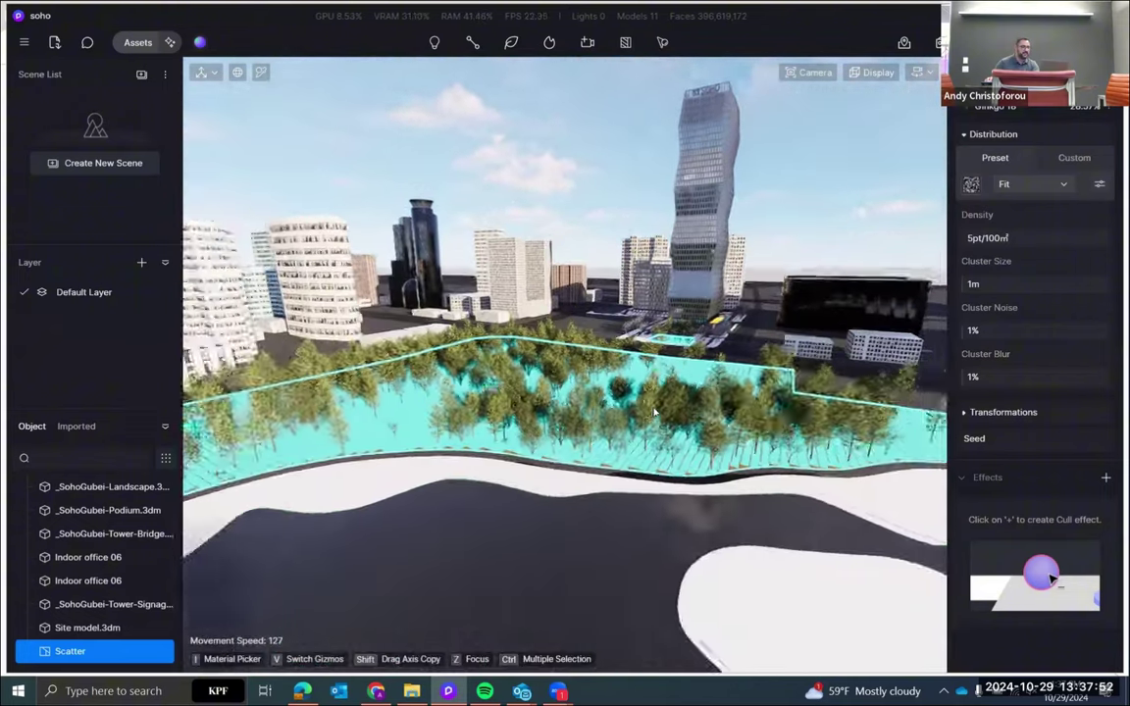
key(w)
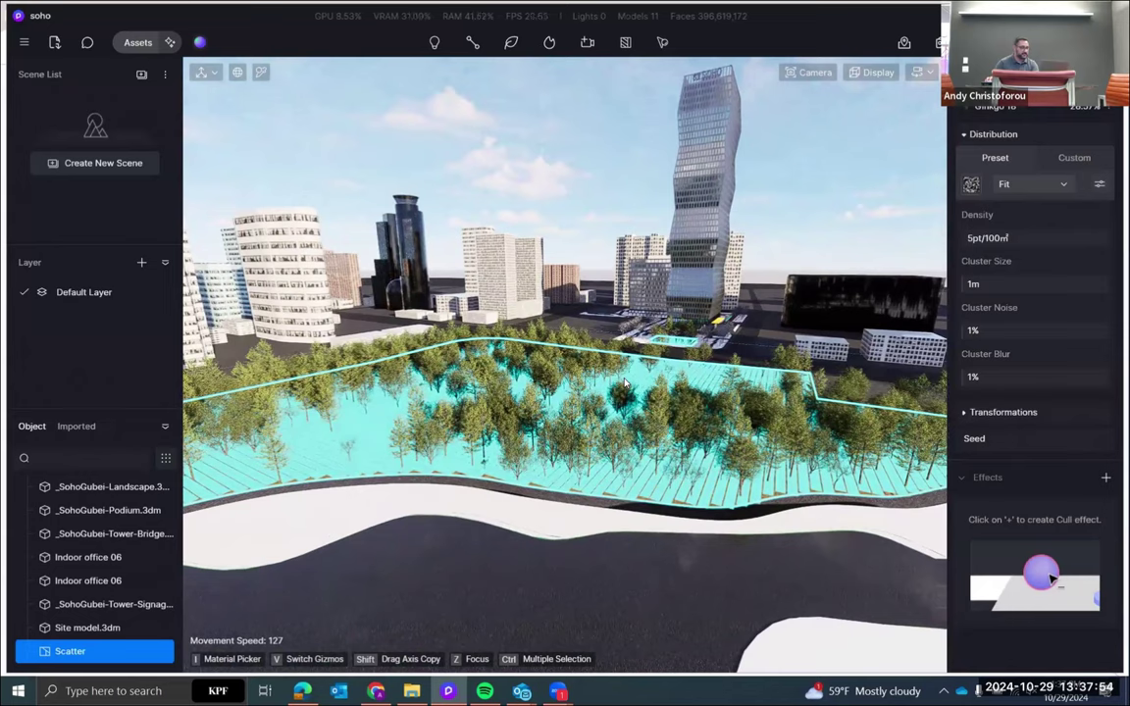
Save the project
key(ctrl+s)
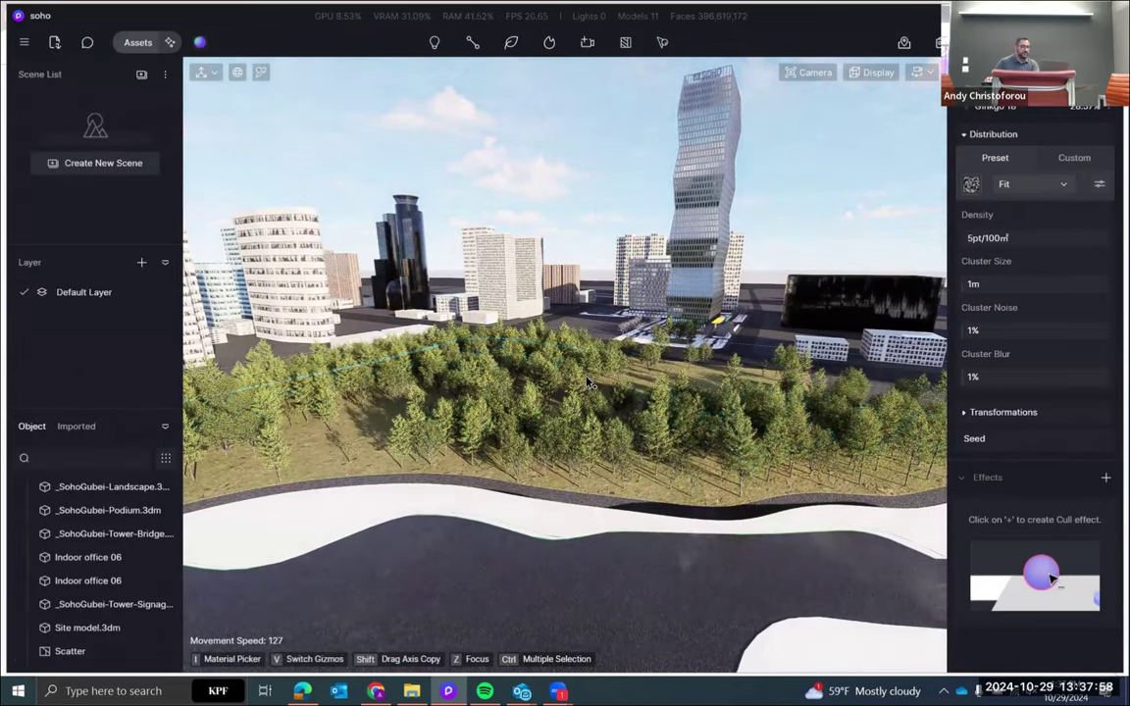
right_drag(594, 403, 487, 509)
key(w)
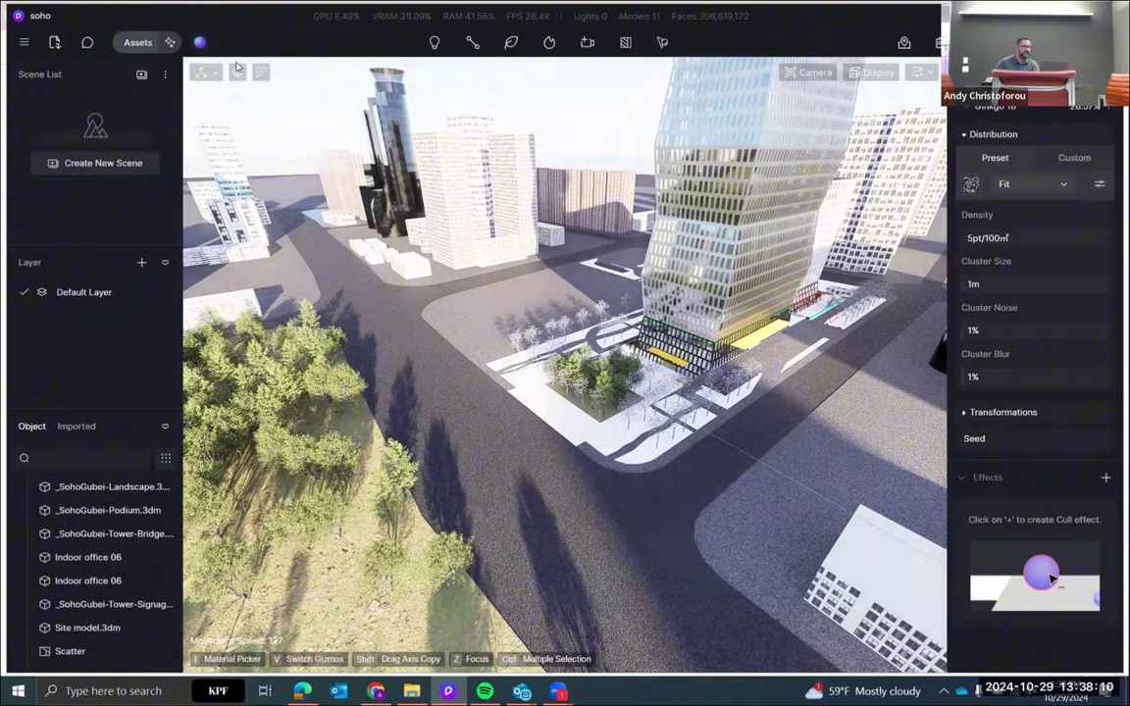
Start a vegetation path for the plaza at the tower's base, using the Celtis sinensis 19 and Ginkgo 18 trees
click(511, 42)
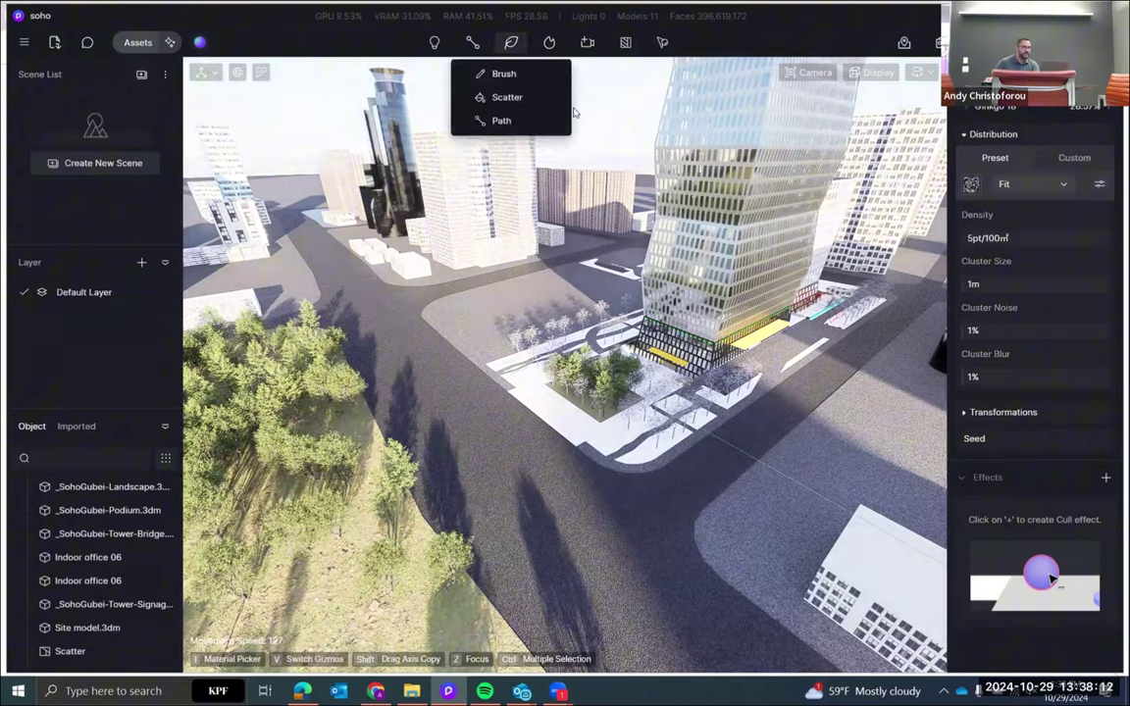
click(500, 122)
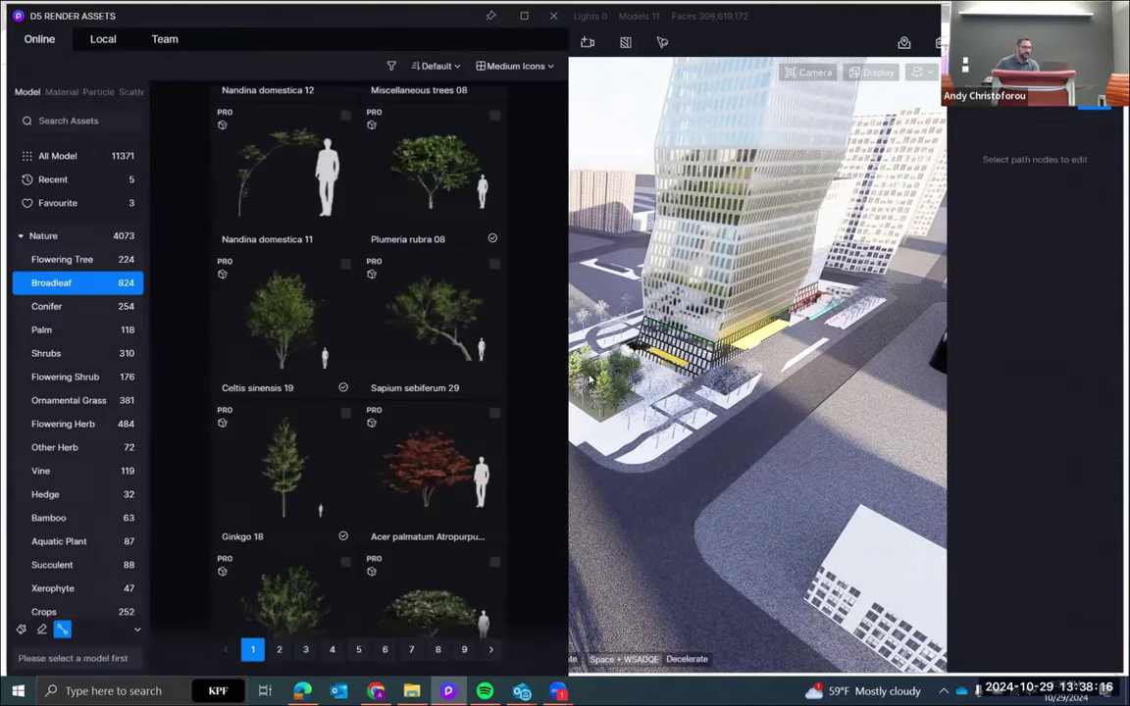
middle_drag(684, 437, 689, 452)
scroll(689, 459, up, 8)
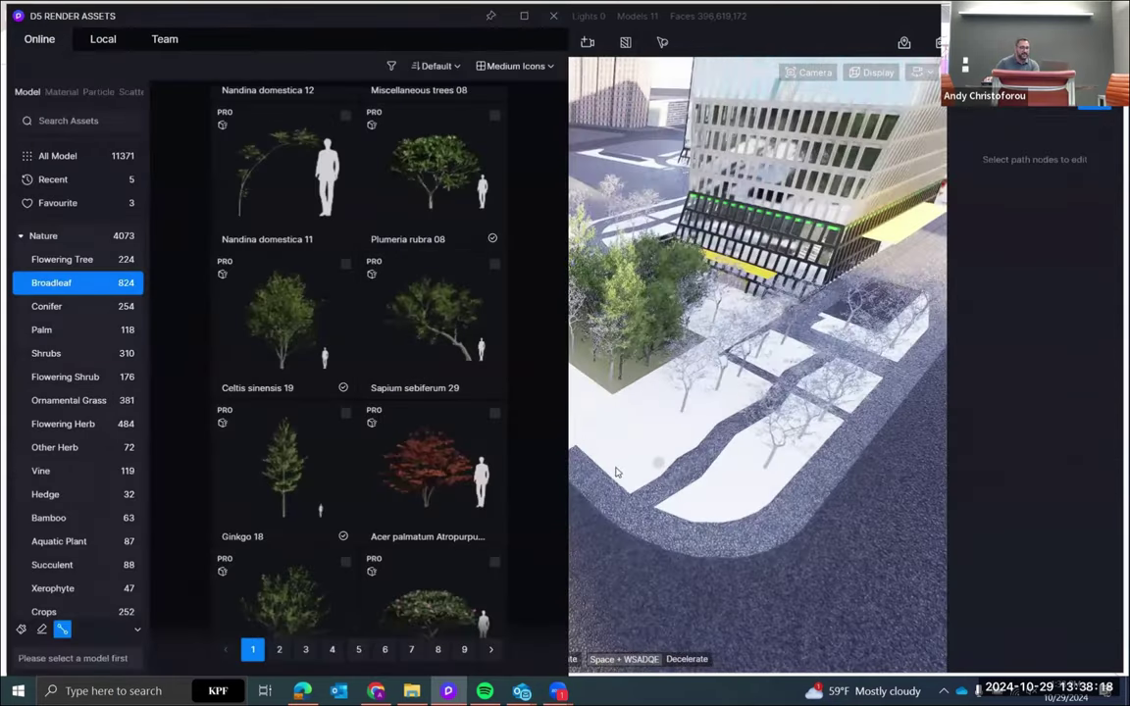
scroll(712, 471, down, 6)
middle_drag(905, 499, 816, 478)
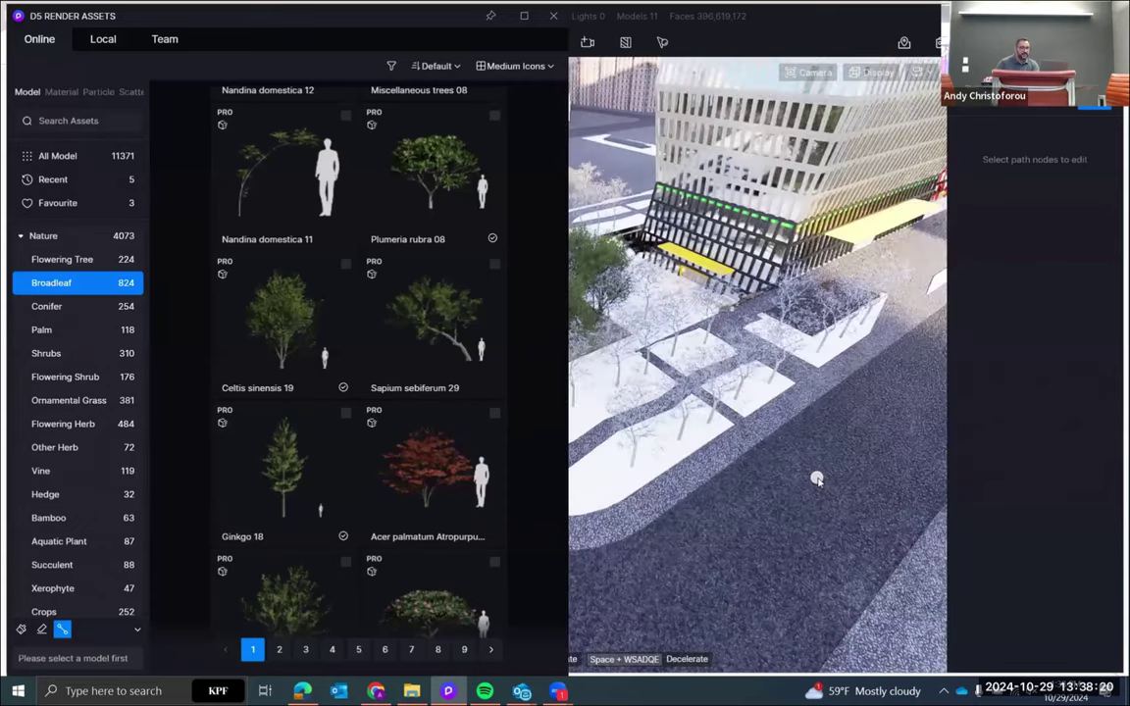
middle_drag(890, 452, 928, 447)
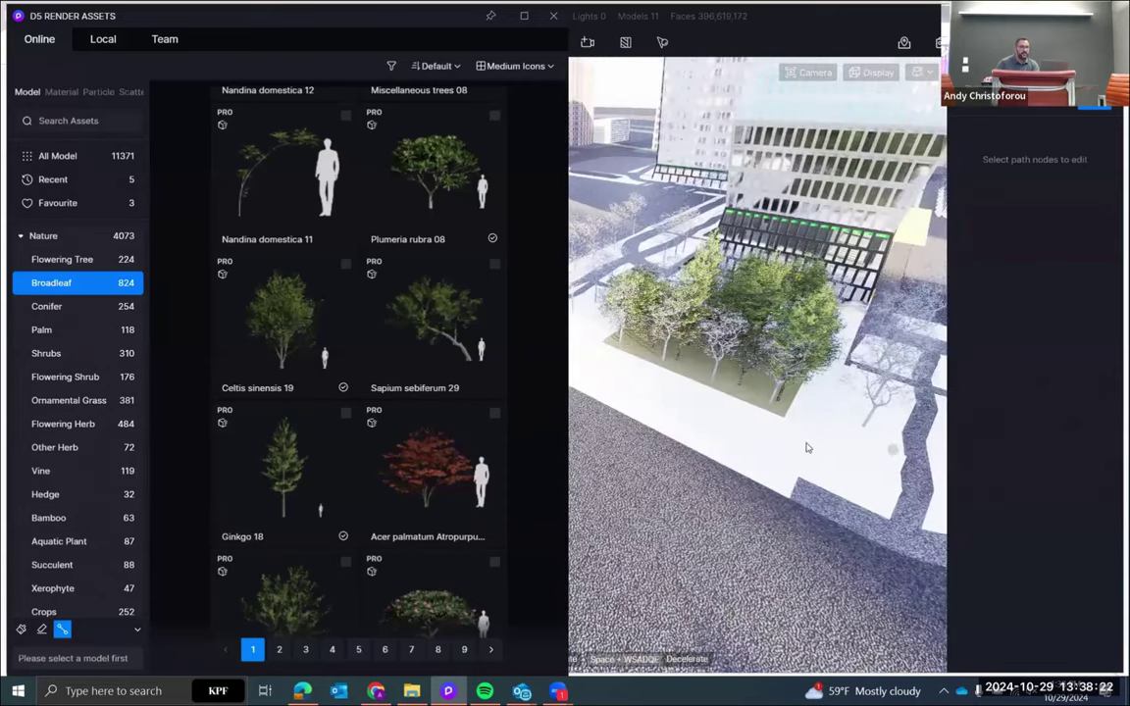
middle_drag(775, 441, 768, 457)
right_drag(769, 456, 740, 498)
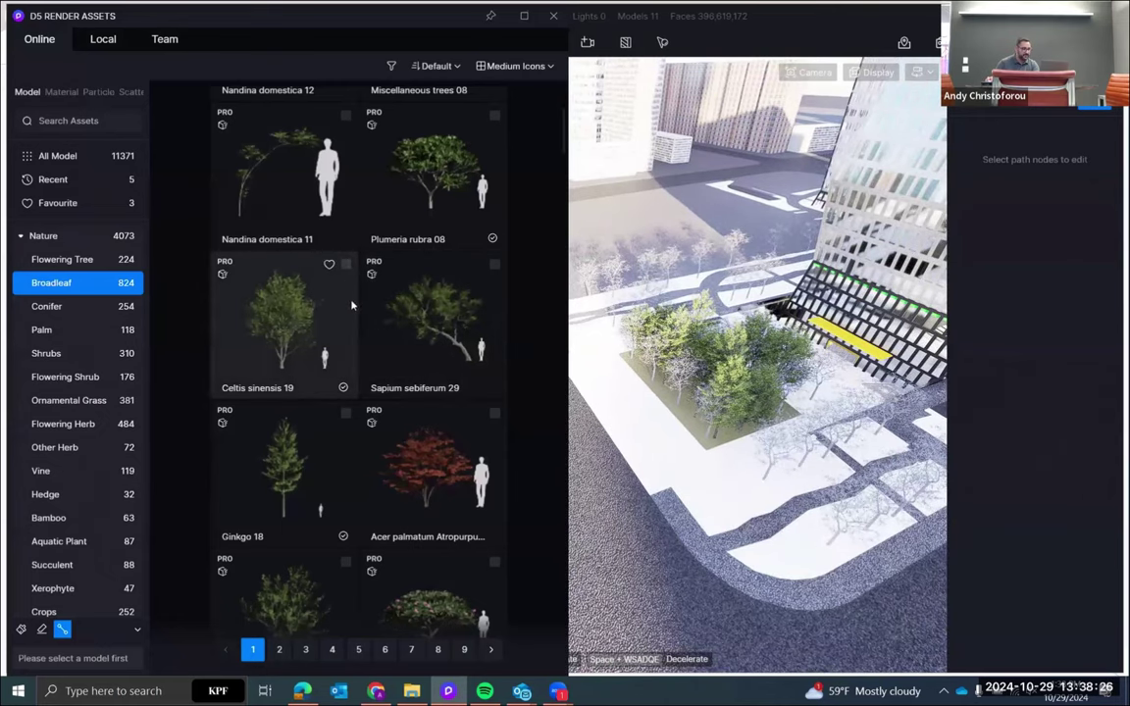
click(347, 267)
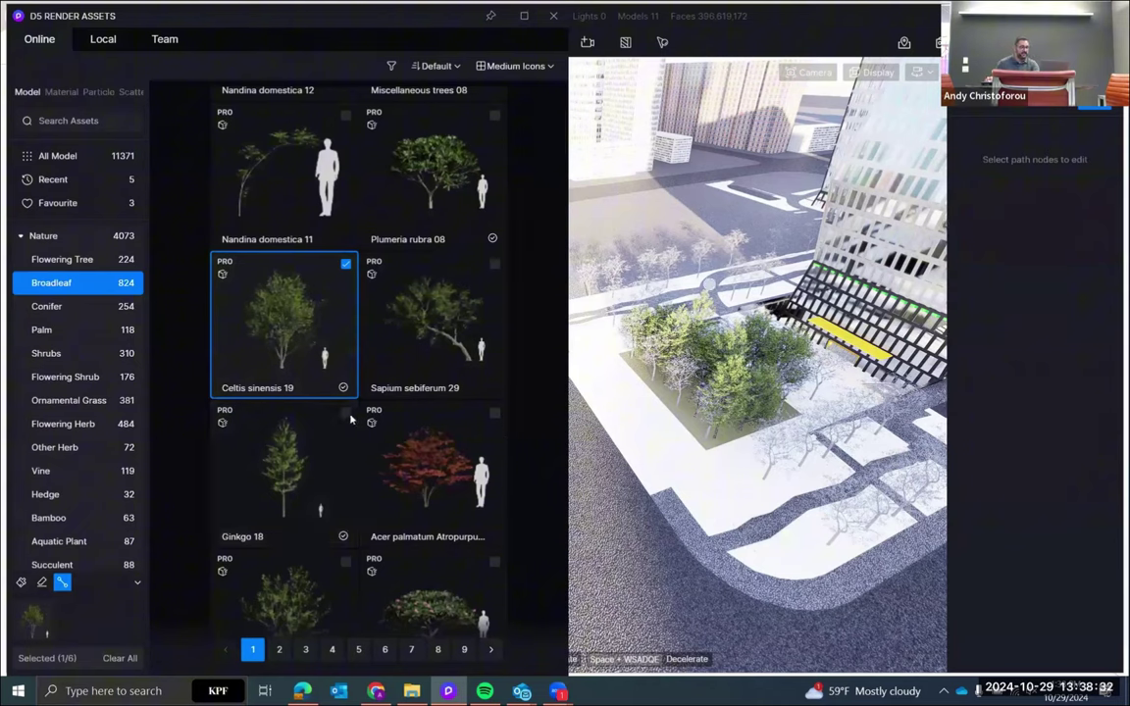
click(346, 413)
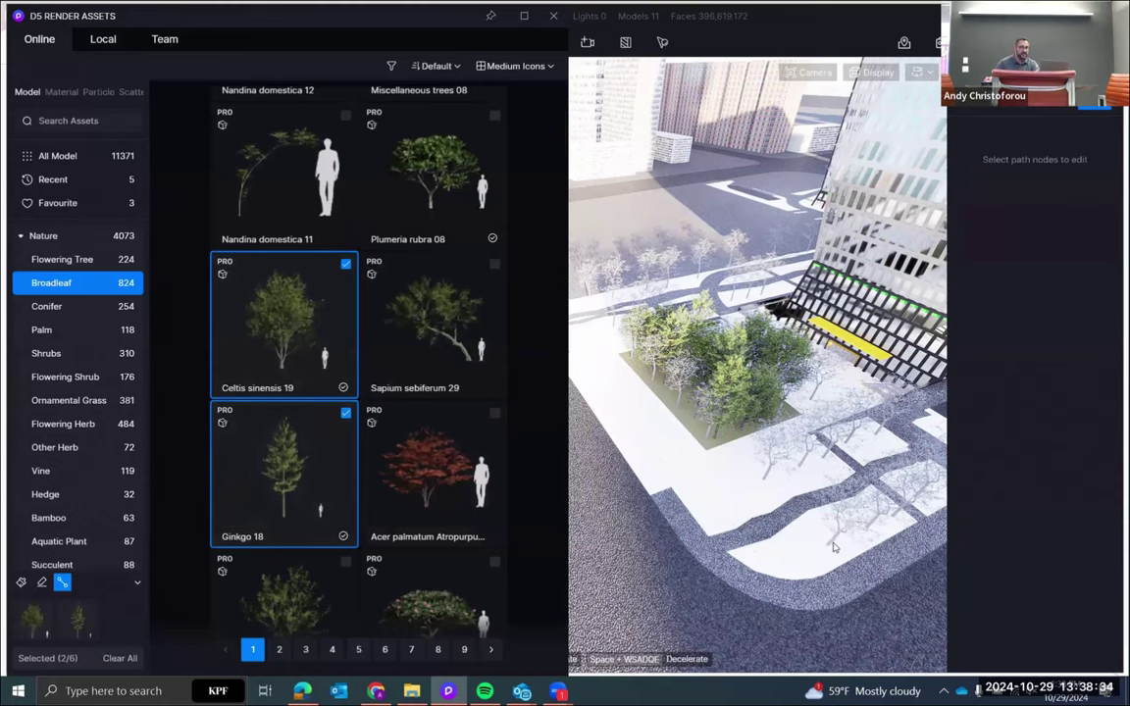
Draw the two-point vegetation path from the plaza's rounded street corner past the planted square to its far end, and finish it
click(827, 542)
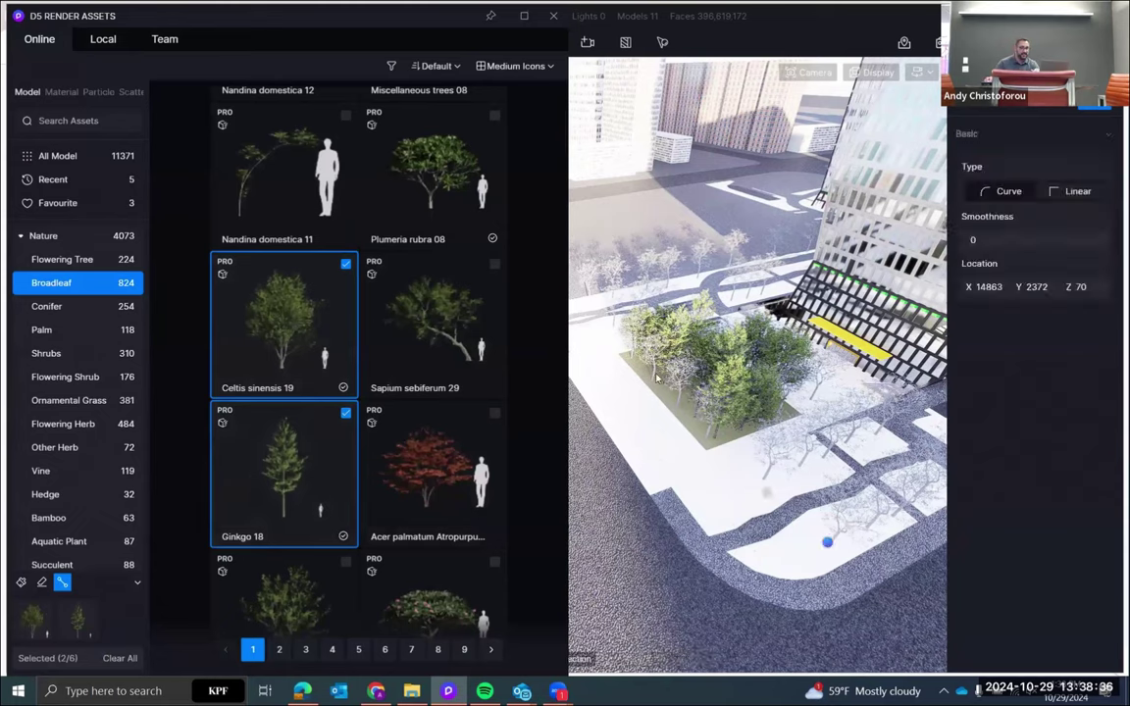
click(586, 298)
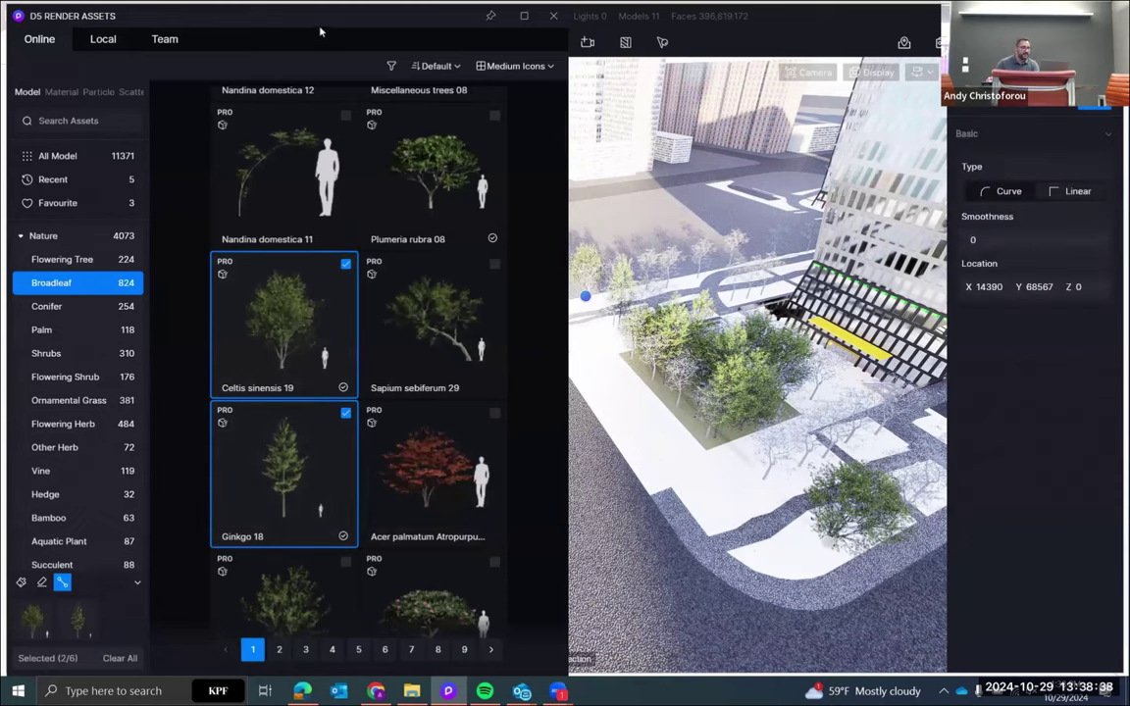
drag(219, 30, 237, 240)
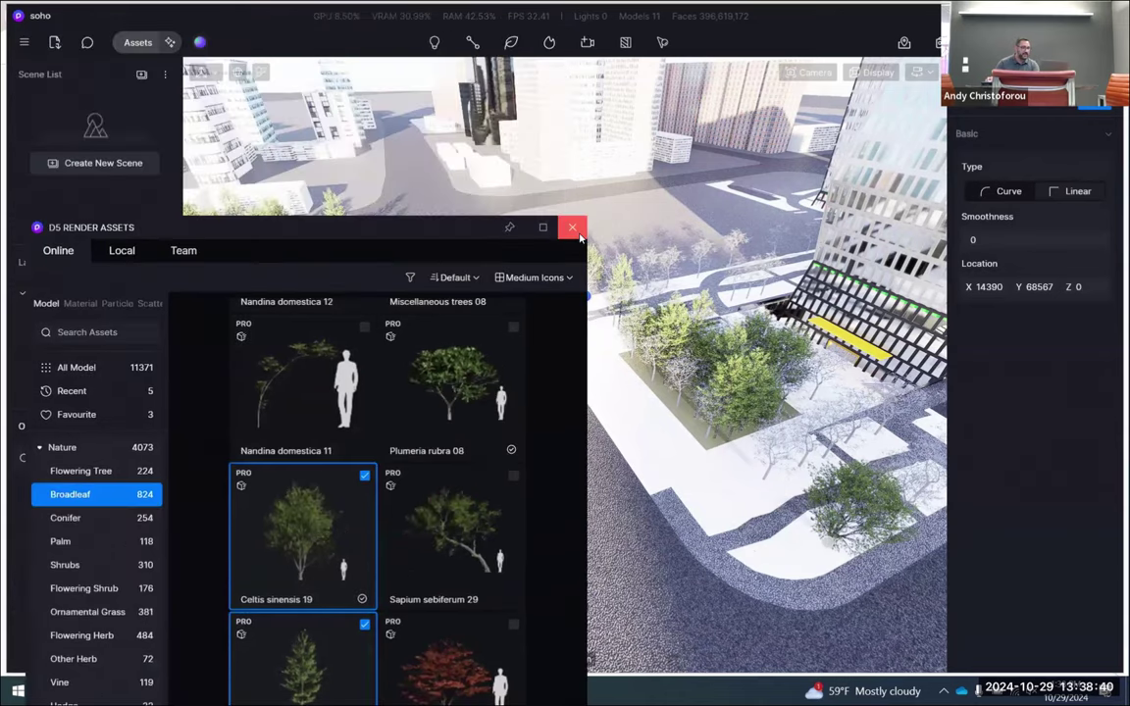
click(580, 235)
right_drag(732, 421, 636, 393)
scroll(673, 395, up, 2)
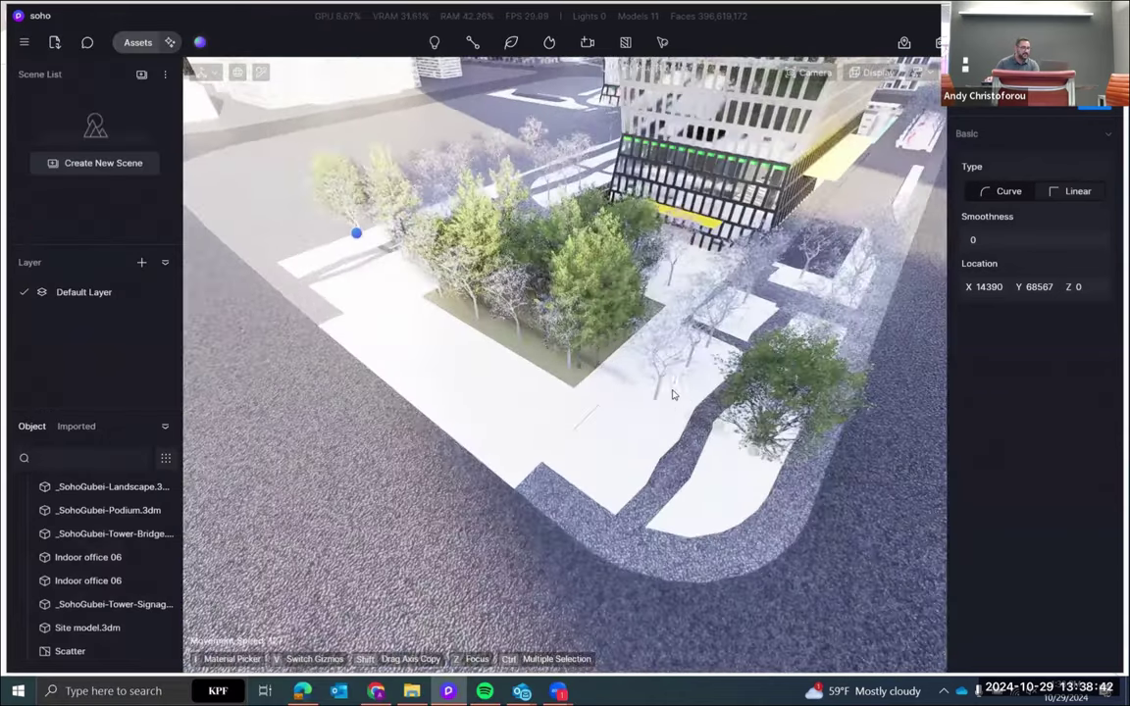
scroll(677, 394, up, 2)
scroll(705, 391, down, 3)
click(1093, 104)
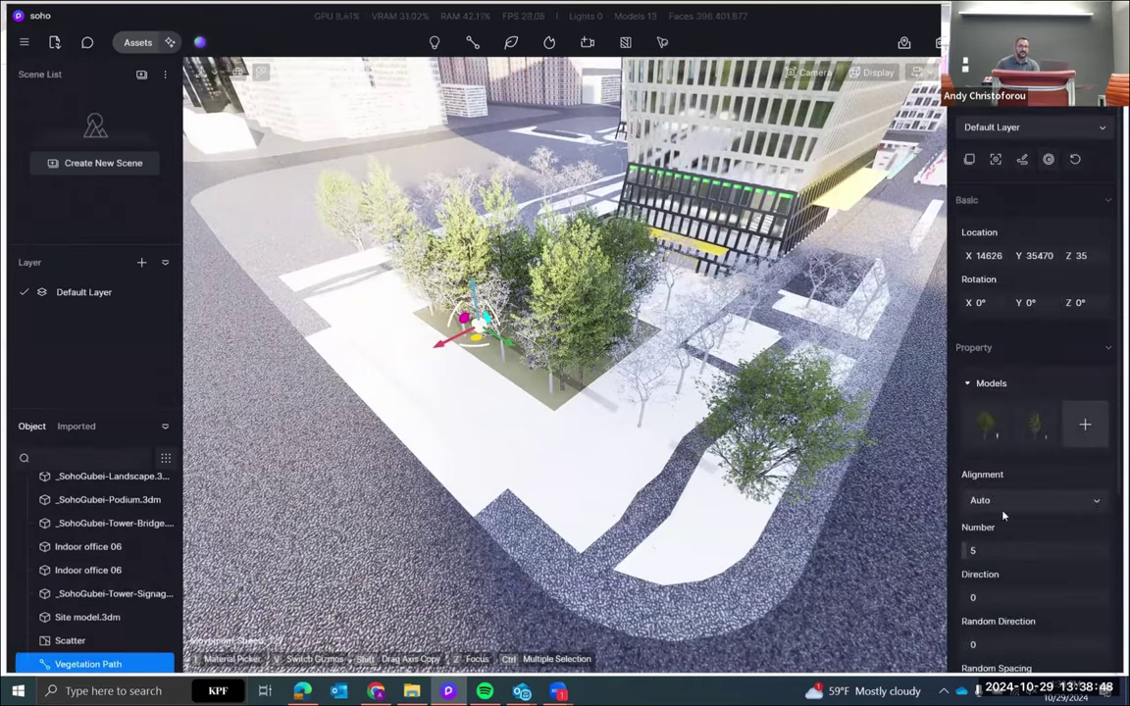
Set the vegetation path's number to 14, direction to -131.4 and random direction to 0.53
drag(972, 551, 983, 550)
drag(980, 597, 983, 598)
scroll(1003, 601, down, 4)
drag(978, 501, 1038, 502)
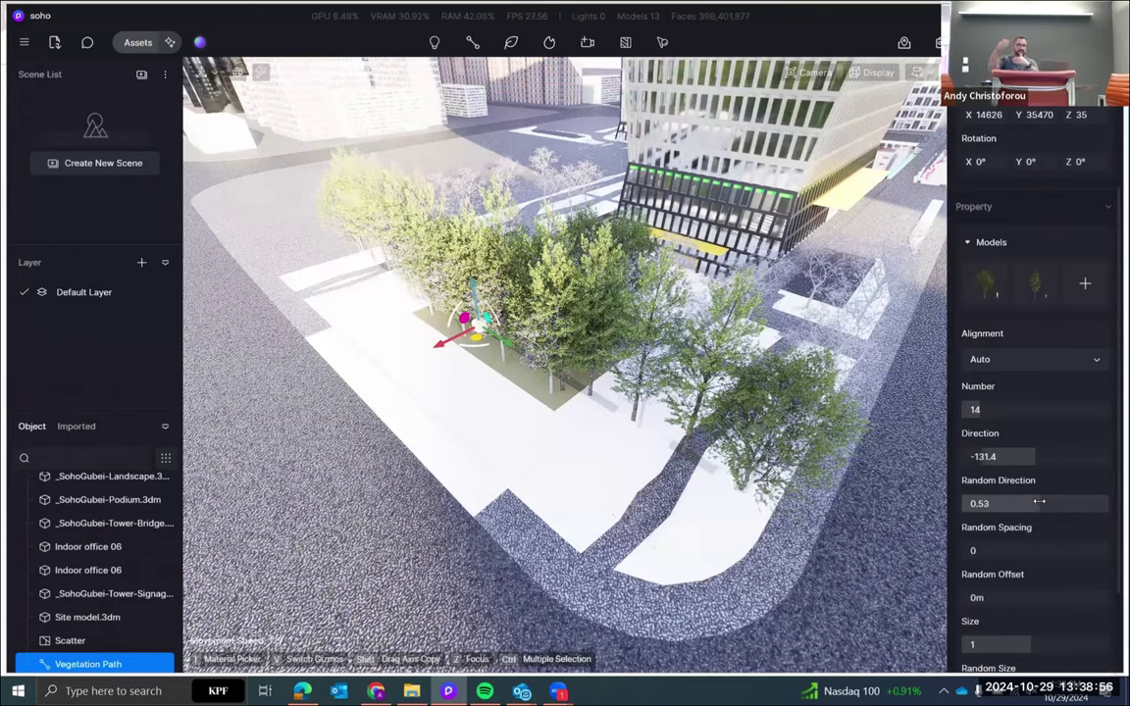
Set the vegetation path's random spacing to 0.23, random offset to 8.27 m and random size to 0.13
drag(974, 553, 984, 528)
scroll(990, 588, down, 1)
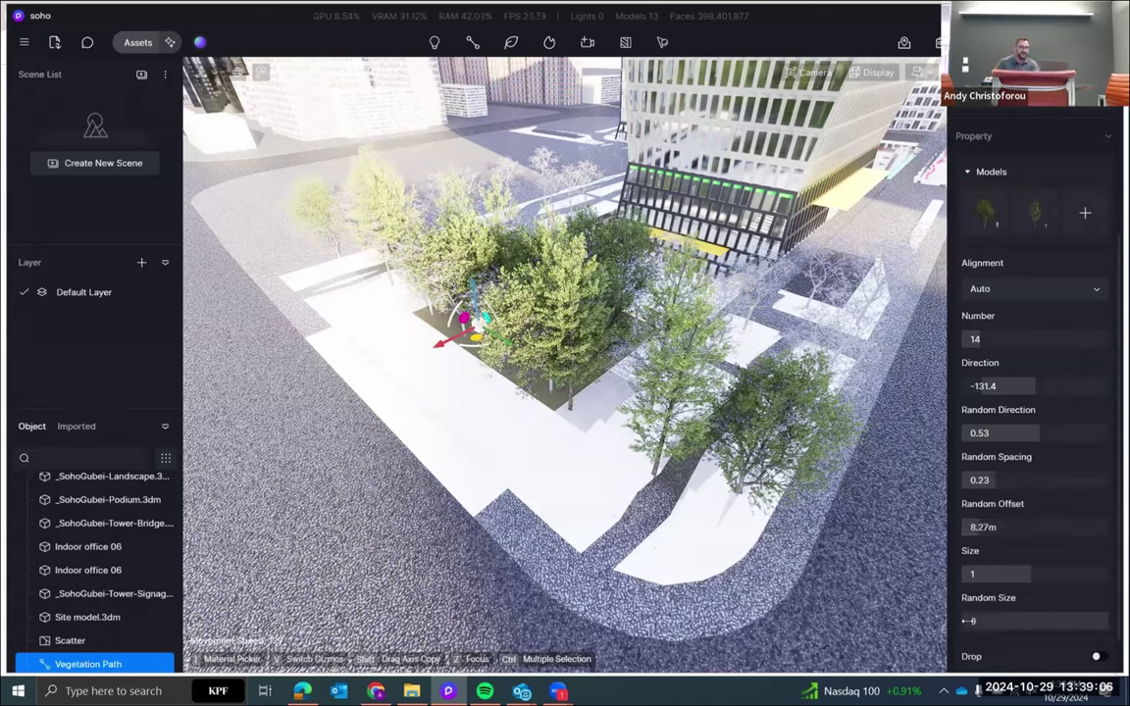
mouse_move(965, 621)
mouse_down()
mouse_move(1011, 615)
mouse_move(982, 621)
mouse_up()
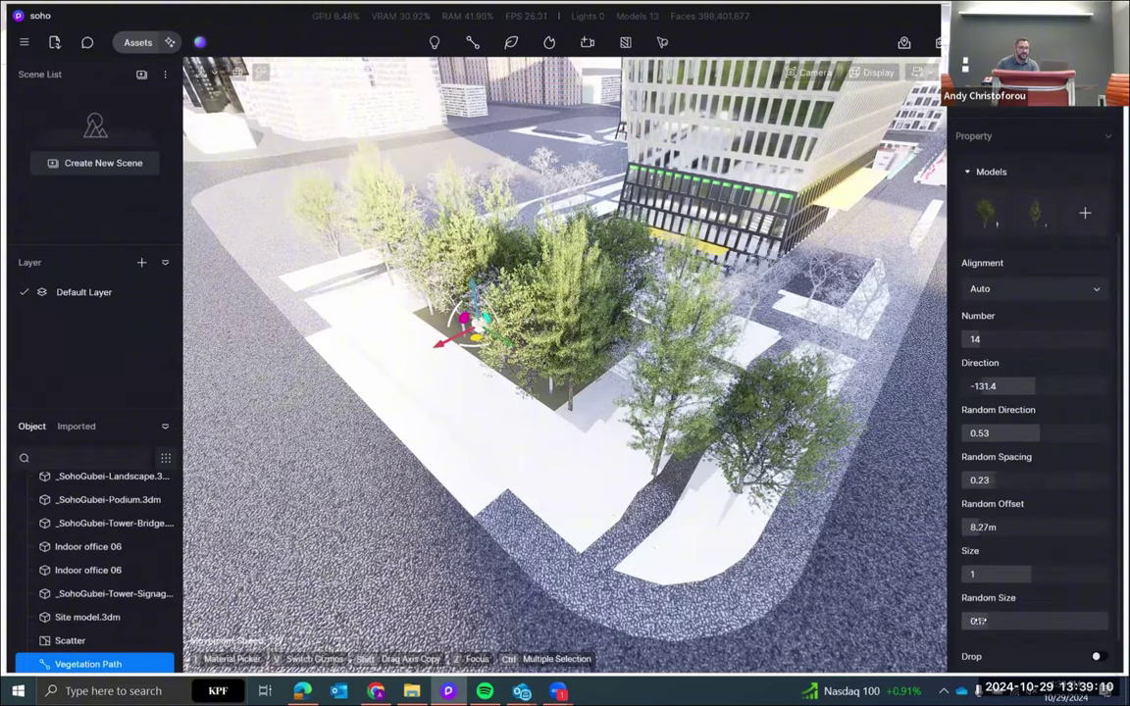
Copy the tree row twice across the plaza towards the tower, setting the first copy's random size to 0.14
right_drag(599, 385, 535, 445)
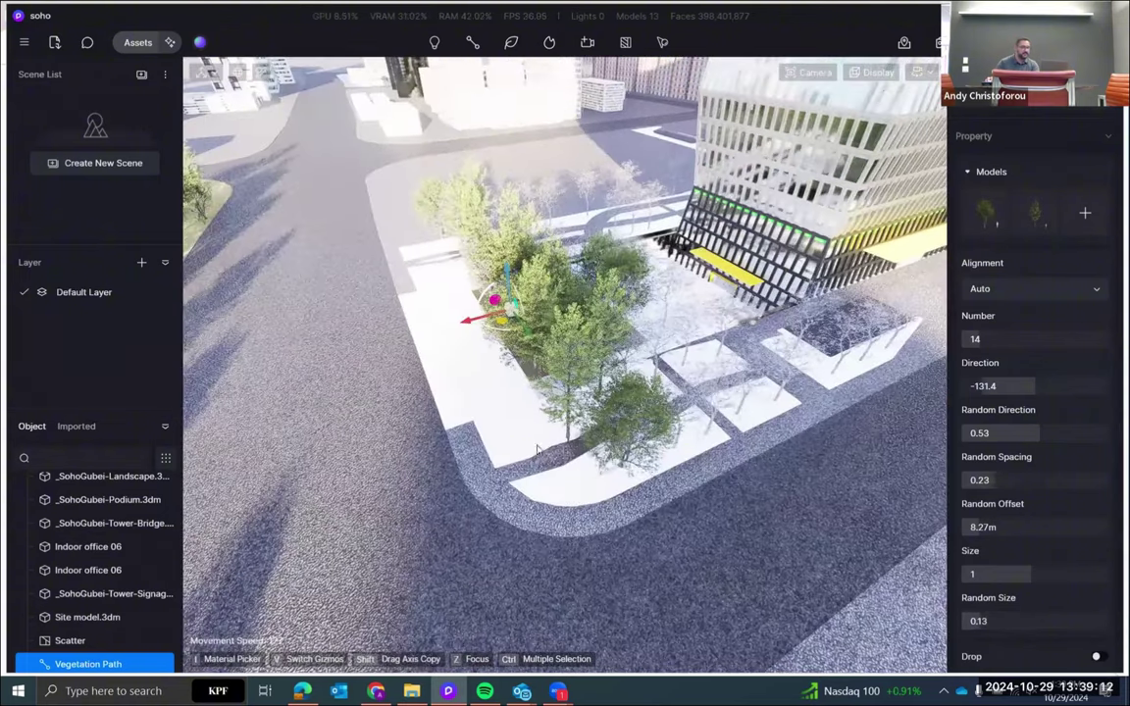
scroll(165, 606, down, 1)
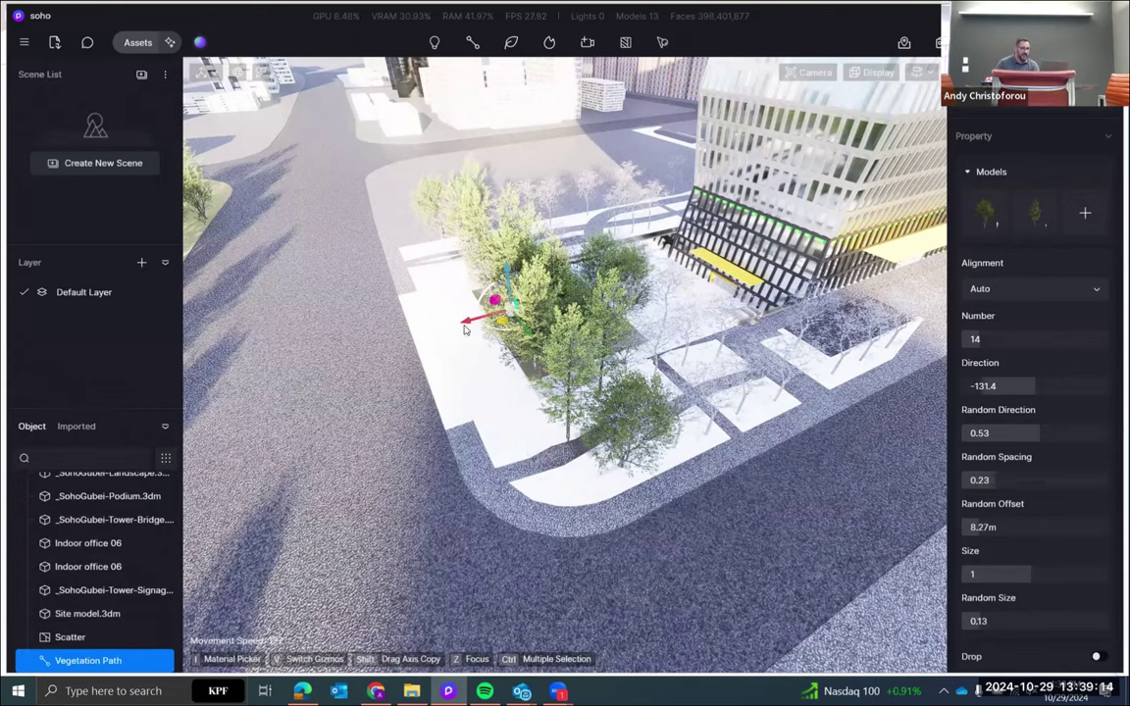
drag(468, 329, 549, 313)
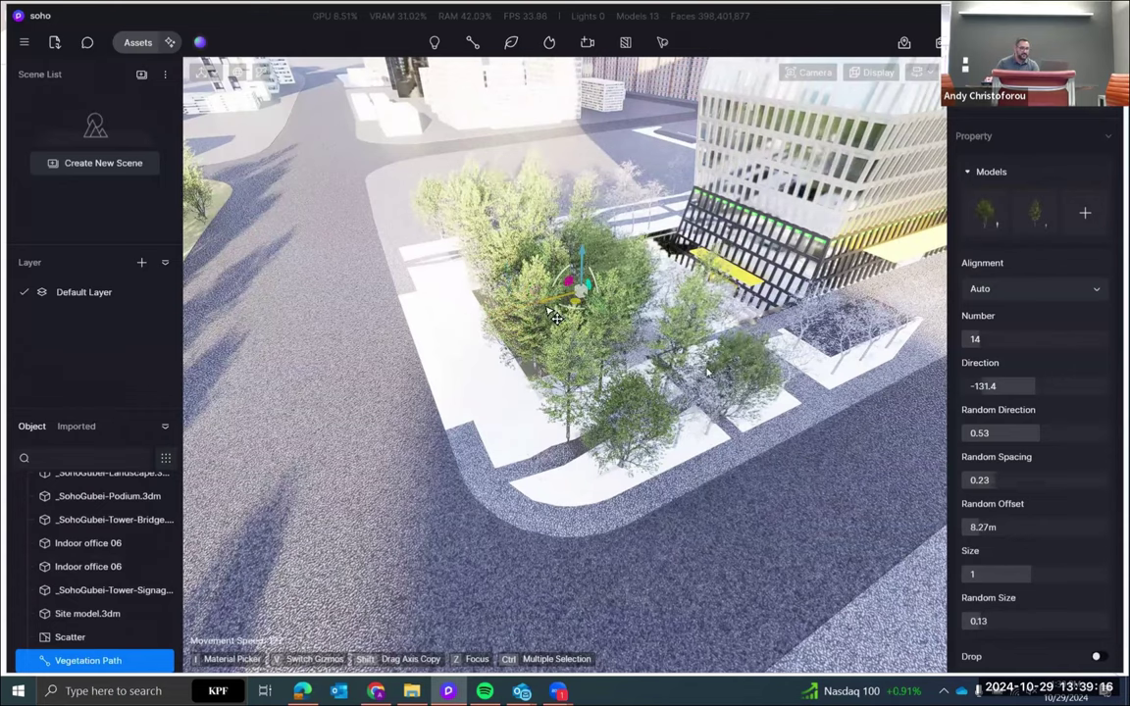
drag(1007, 622, 983, 622)
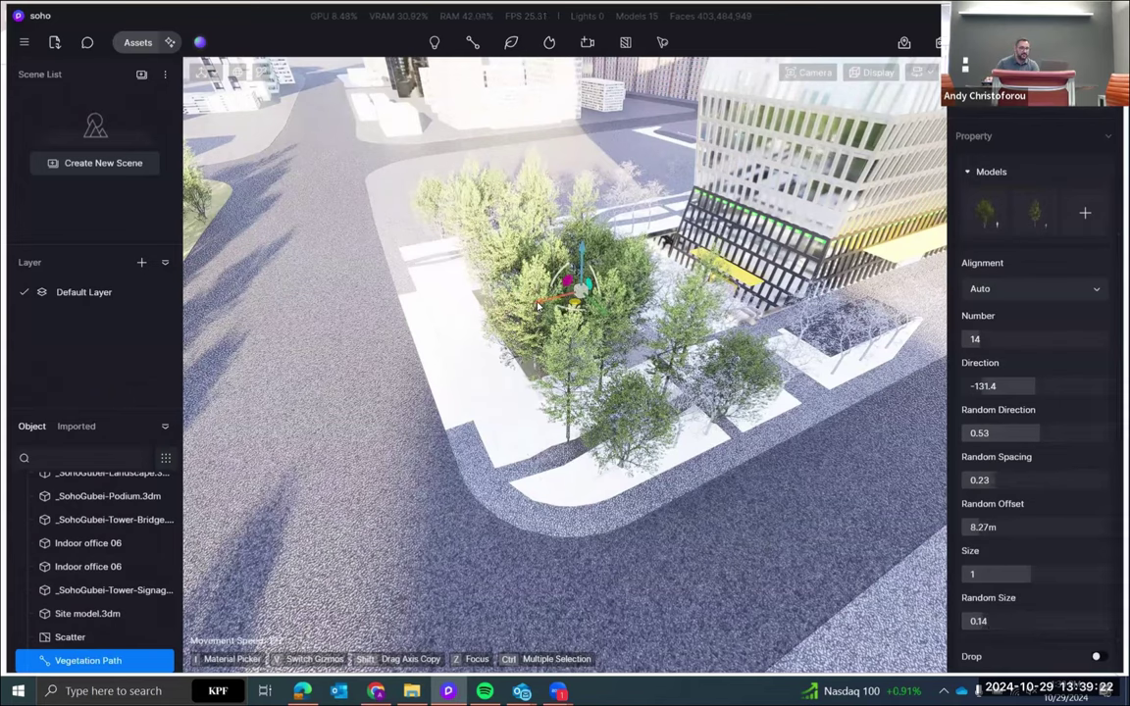
drag(574, 307, 645, 280)
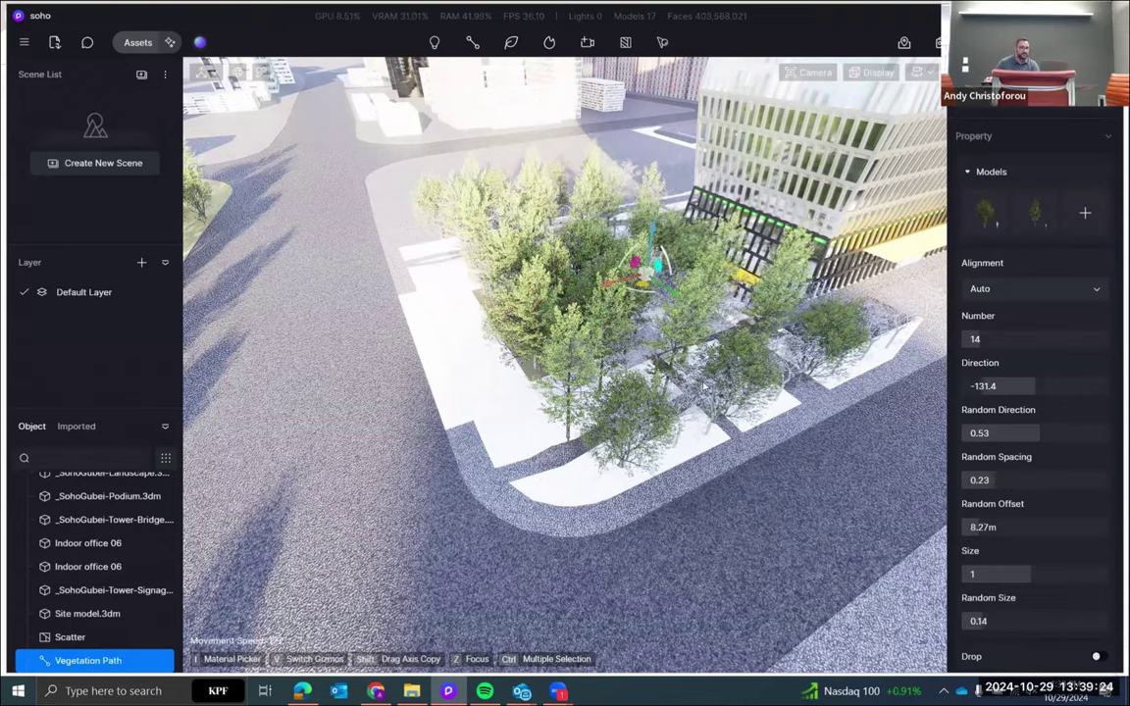
Examine the plaza tree rows and the tower from above the park's treetops and from across the street
right_drag(686, 365, 780, 323)
scroll(780, 323, down, 5)
right_drag(677, 432, 659, 387)
scroll(727, 379, down, 8)
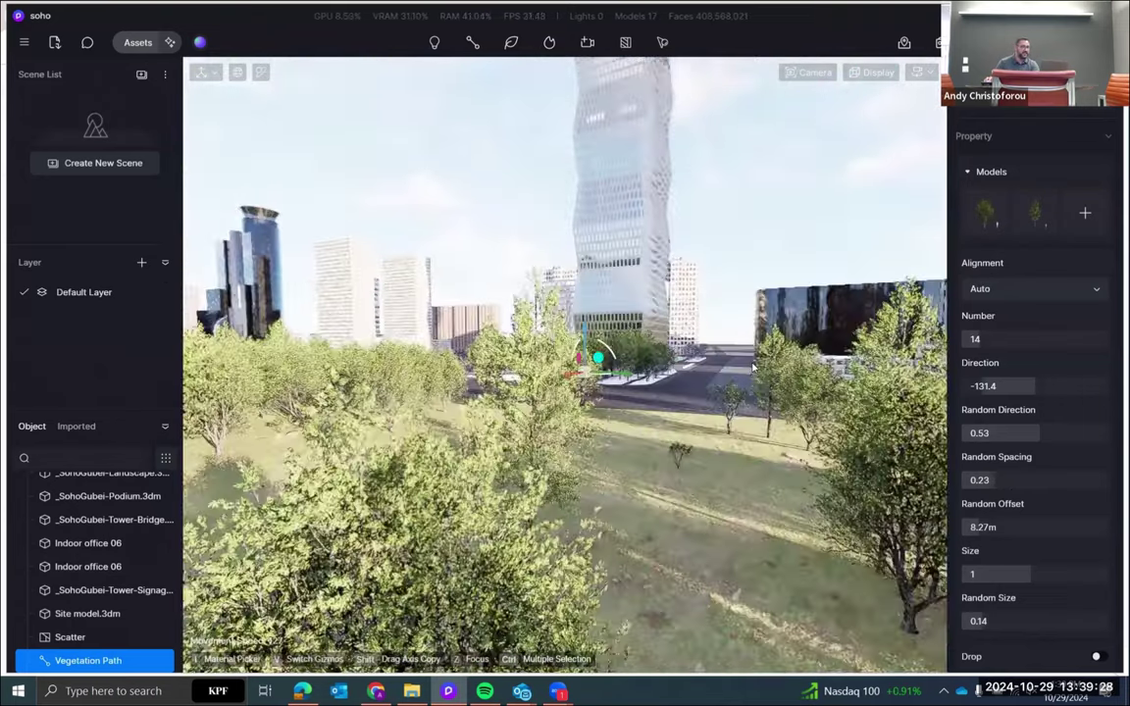
right_drag(731, 375, 754, 341)
scroll(755, 339, down, 5)
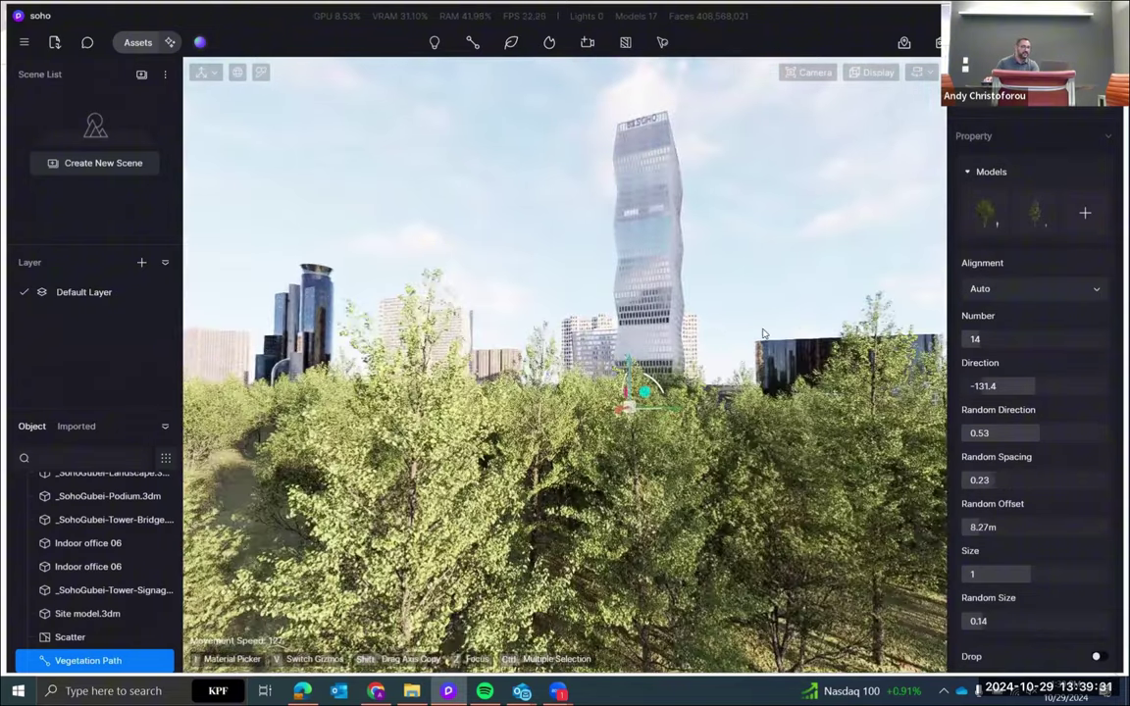
scroll(761, 329, down, 2)
right_drag(635, 289, 651, 306)
scroll(652, 306, down, 3)
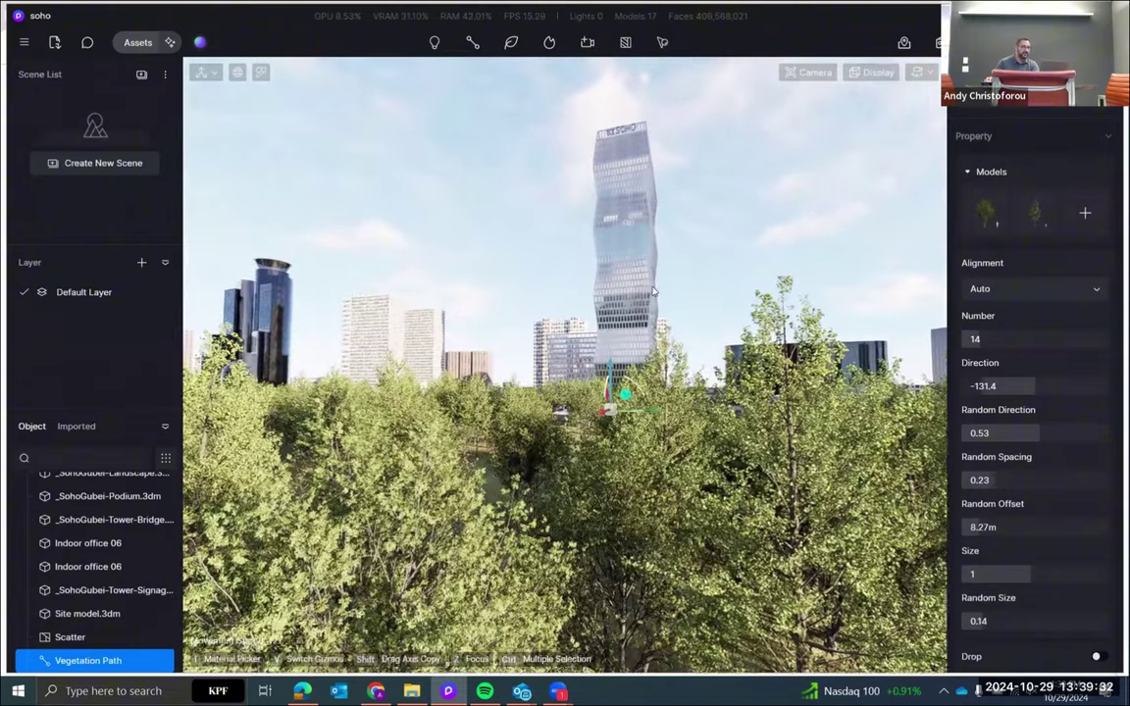
scroll(651, 372, down, 3)
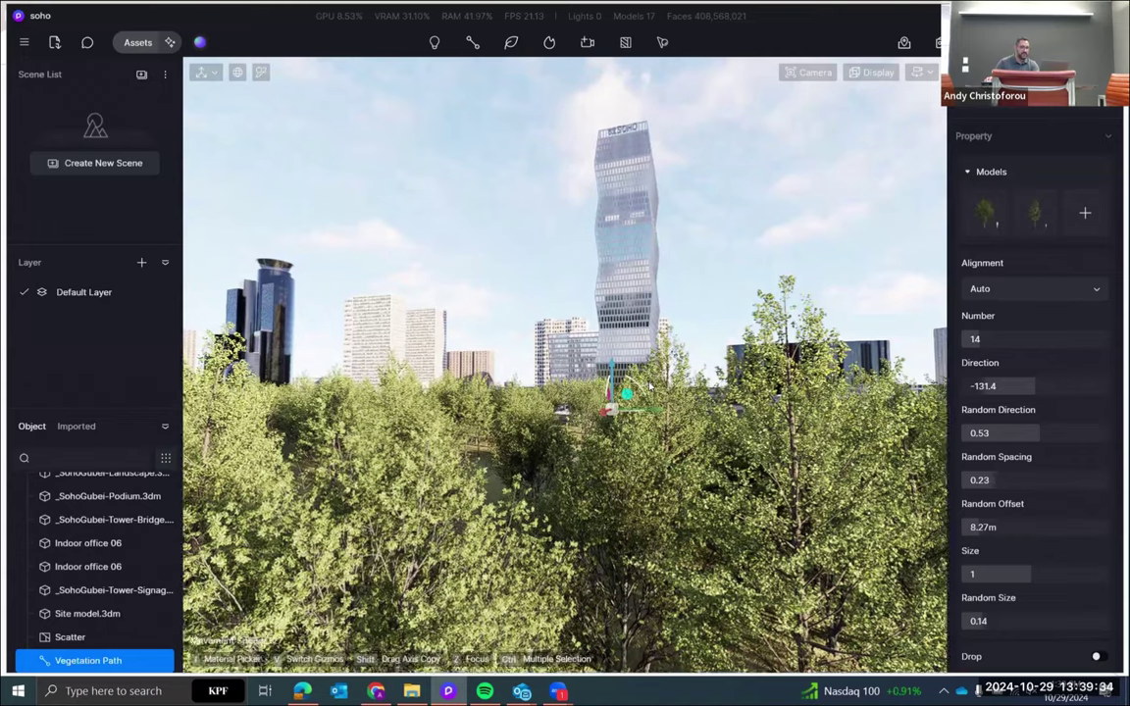
mouse_move(652, 372)
right_down()
mouse_move(638, 384)
mouse_move(657, 384)
right_up()
scroll(656, 385, up, 3)
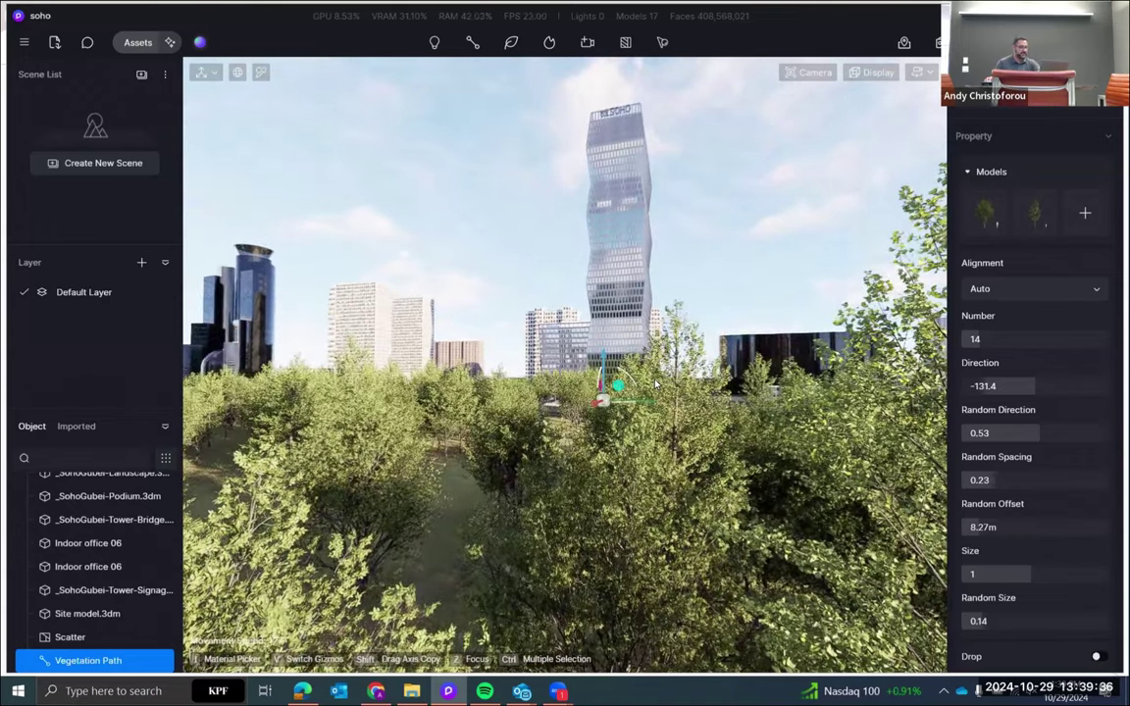
key(f)
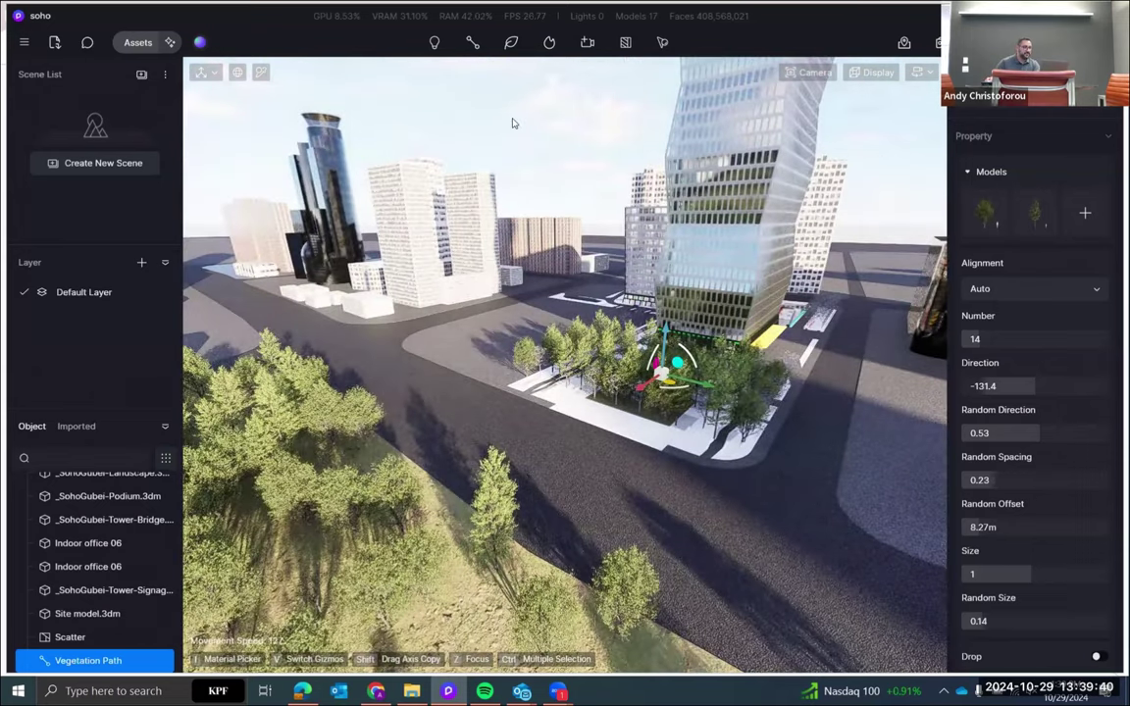
Start a vehicle path with the small-sized vehicles Electric SUV 01, SUV 03 and Cars 03 from the online assets
click(475, 41)
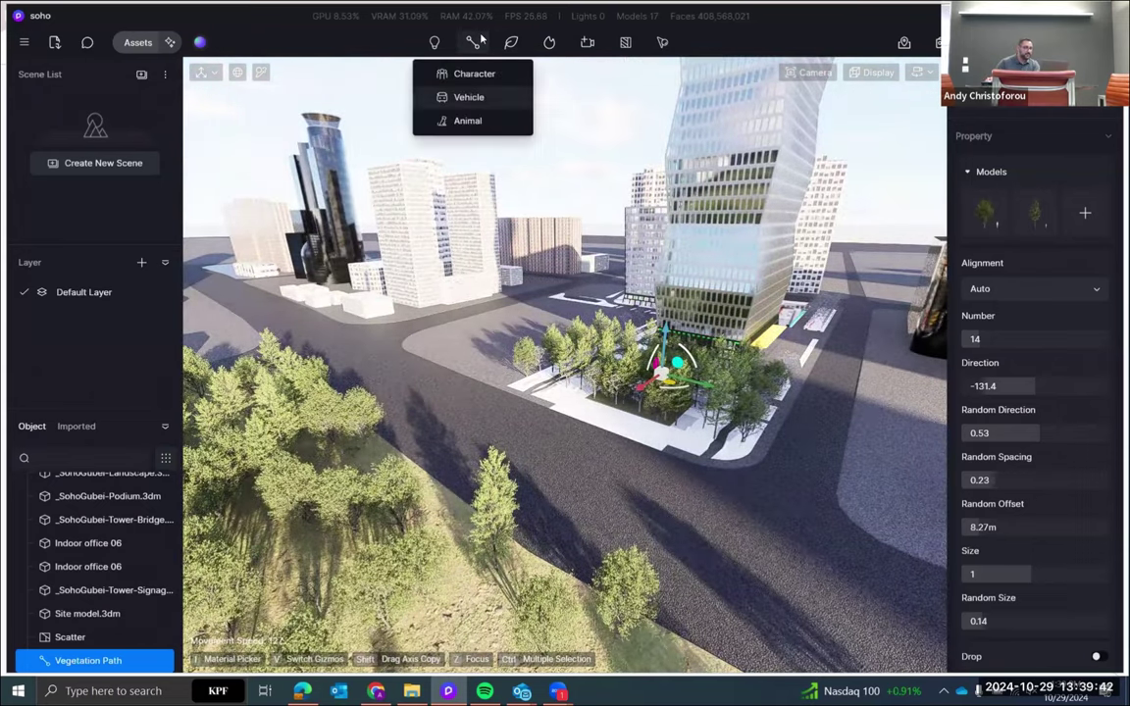
click(469, 97)
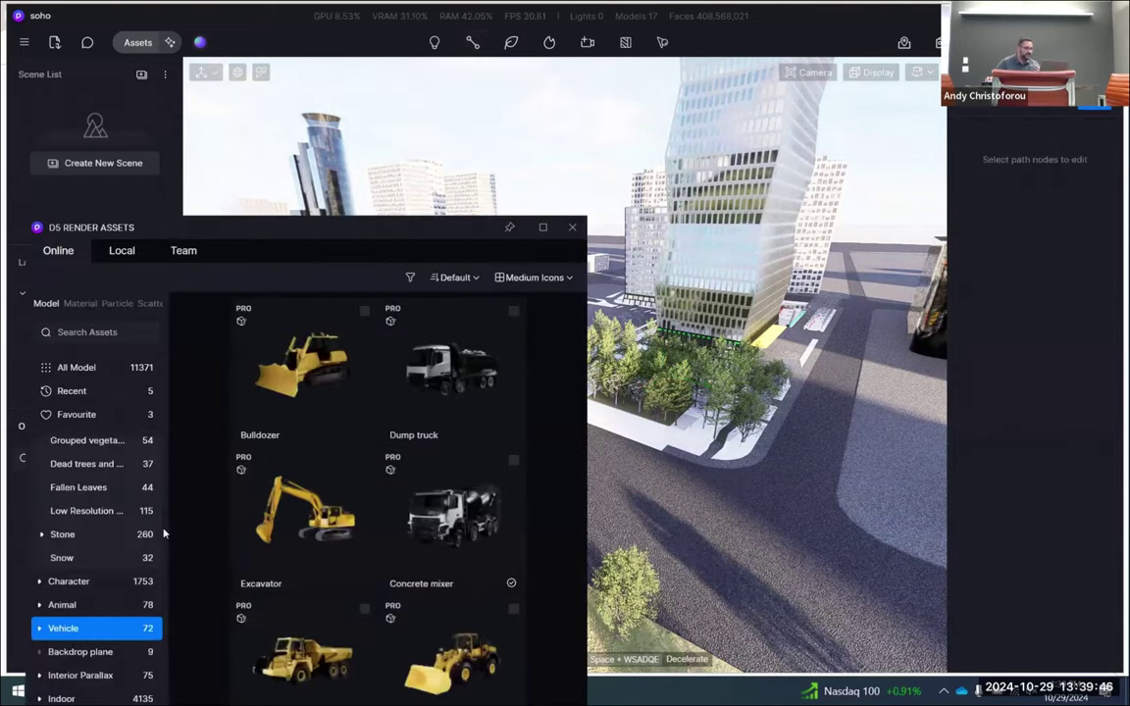
click(65, 635)
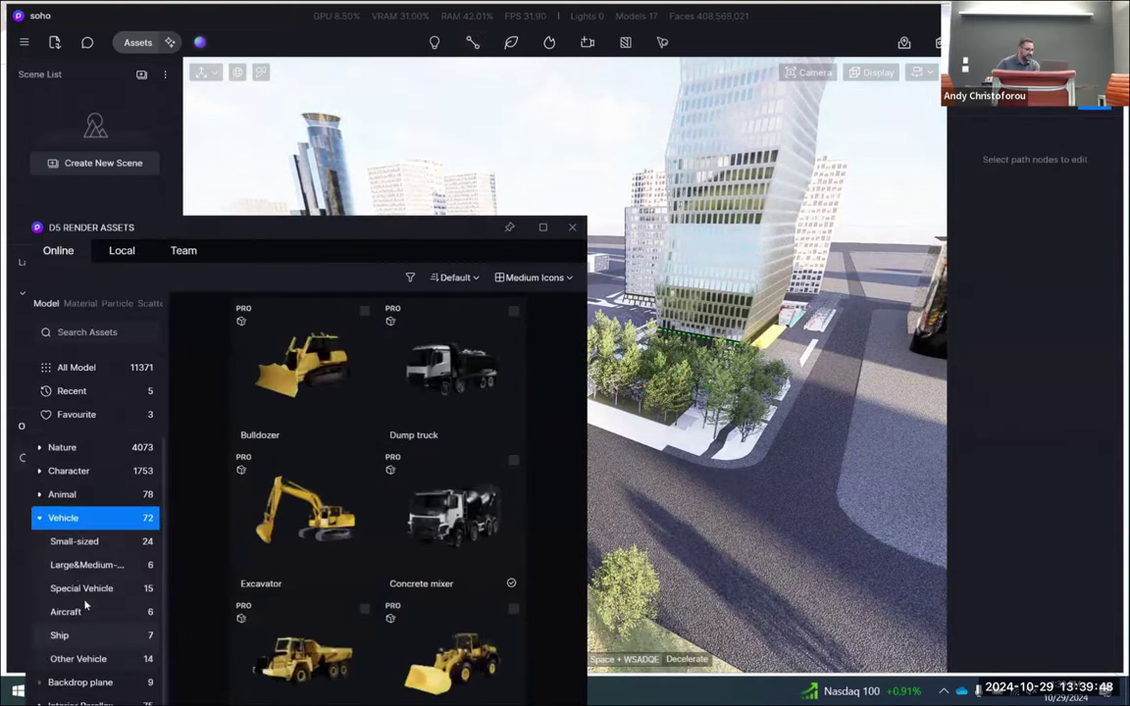
click(101, 566)
click(82, 542)
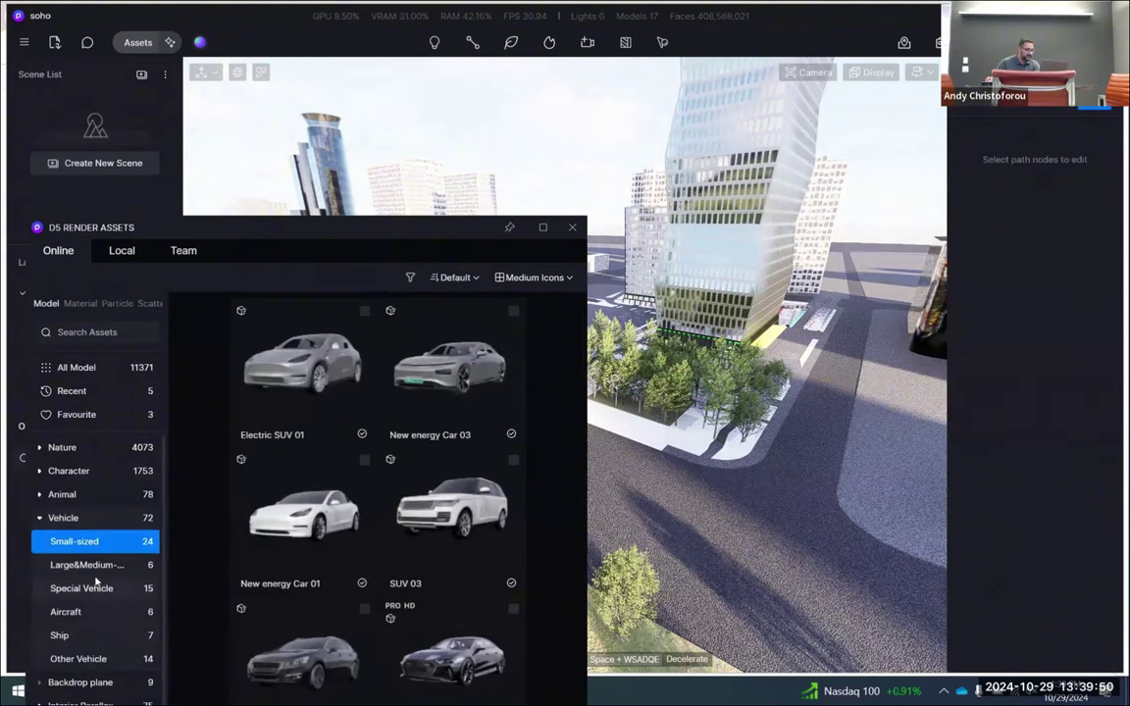
click(364, 312)
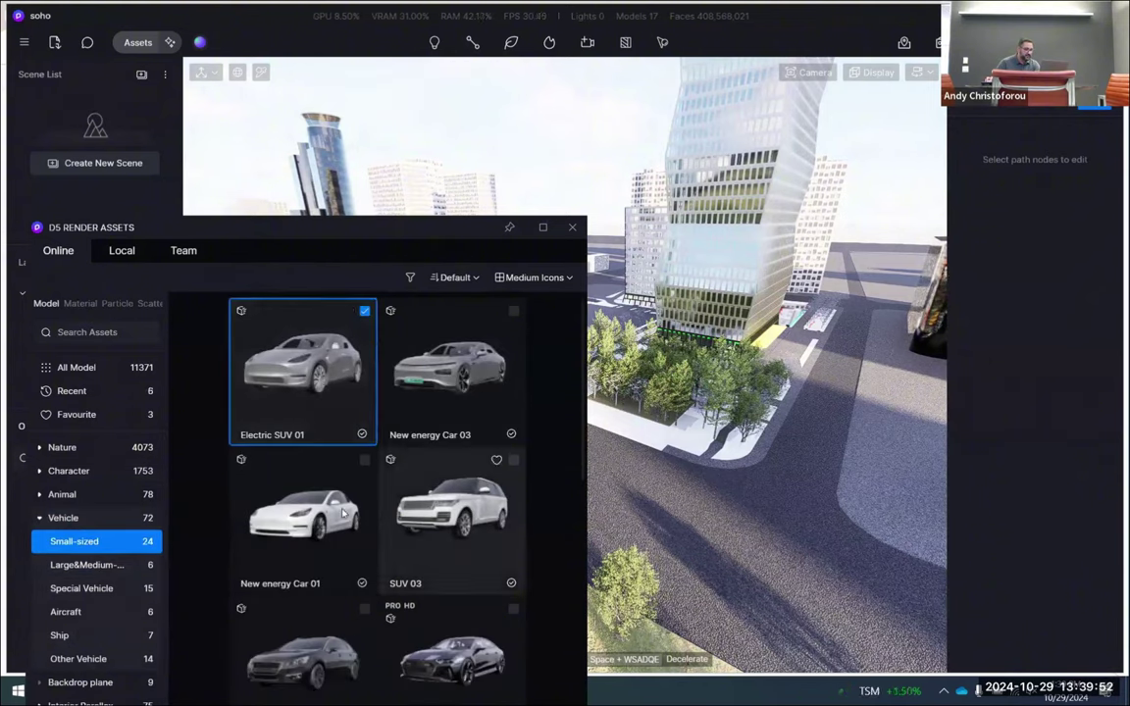
scroll(511, 425, down, 1)
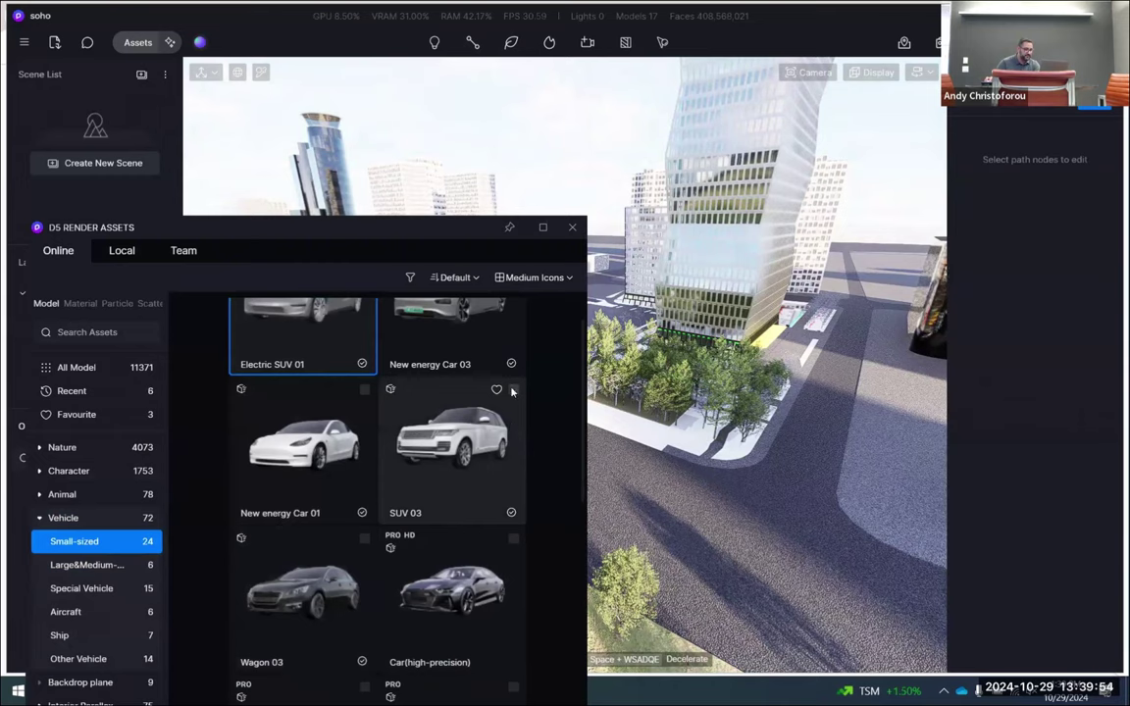
click(513, 391)
scroll(384, 530, down, 3)
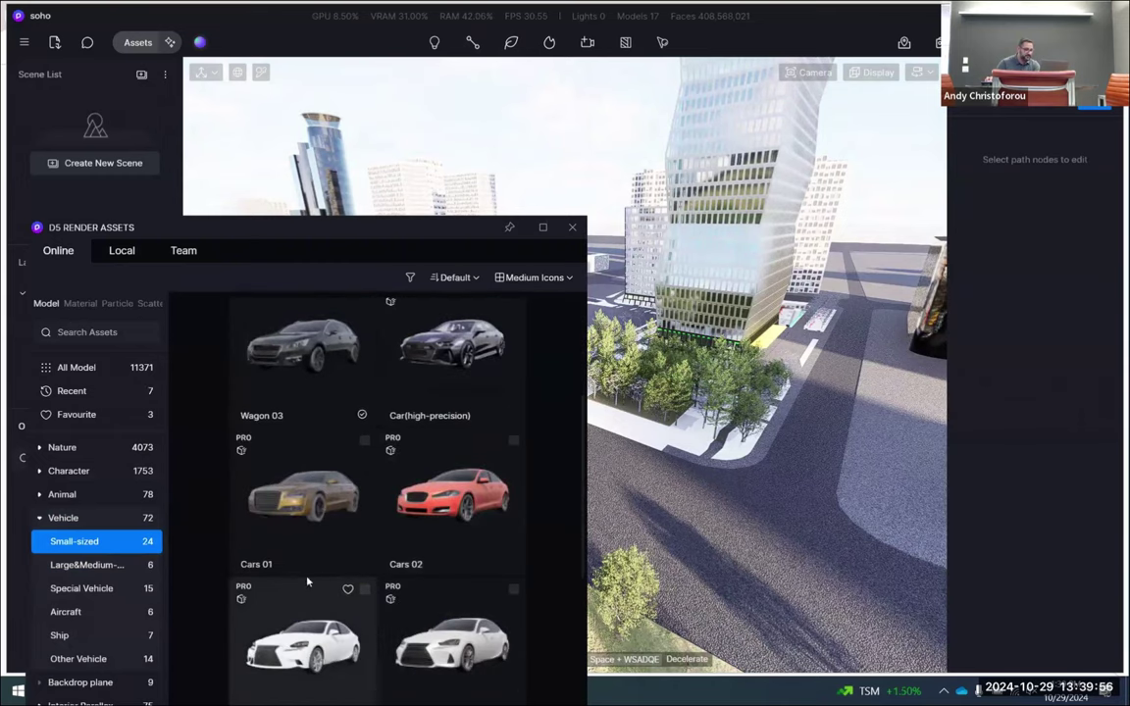
scroll(307, 583, down, 2)
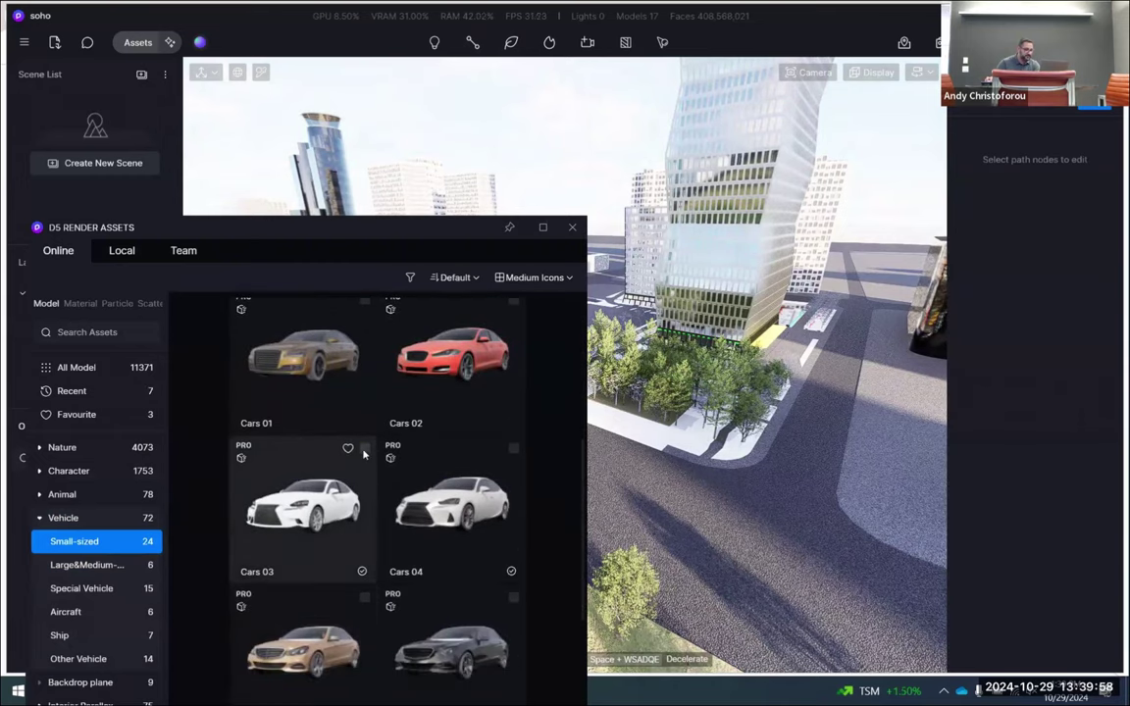
click(364, 449)
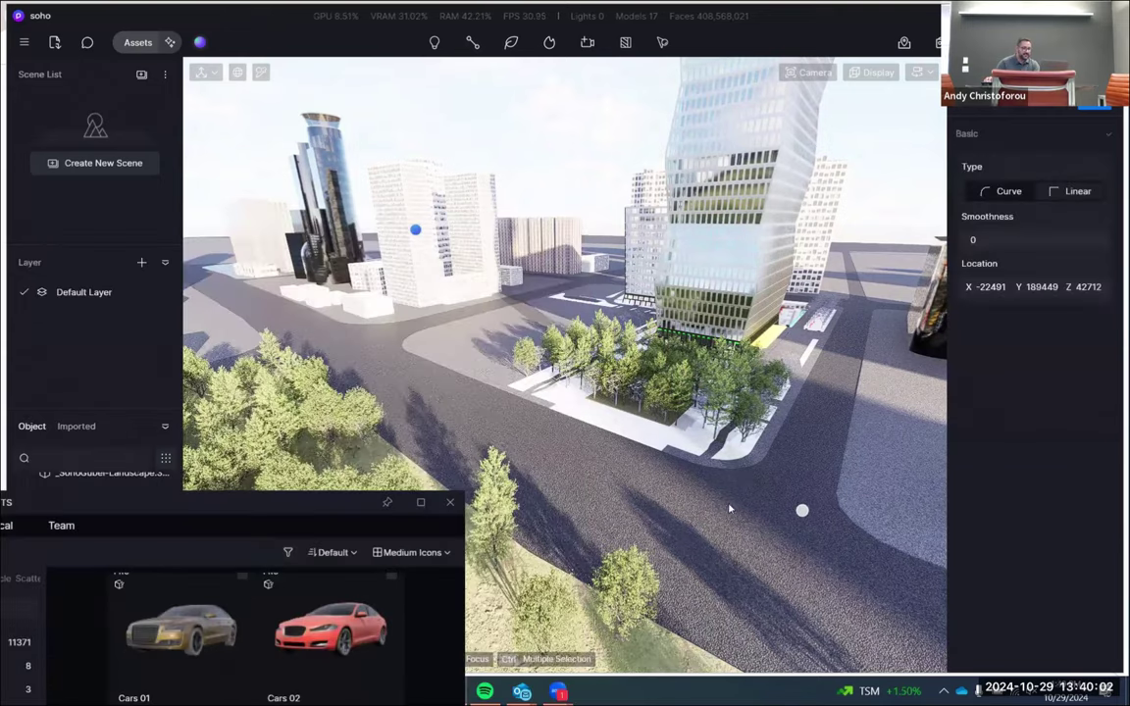
Draw the vehicle path along the road between the park and the tower's plaza, moving its misplaced first node onto the road
right_drag(729, 509, 707, 547)
scroll(706, 547, down, 3)
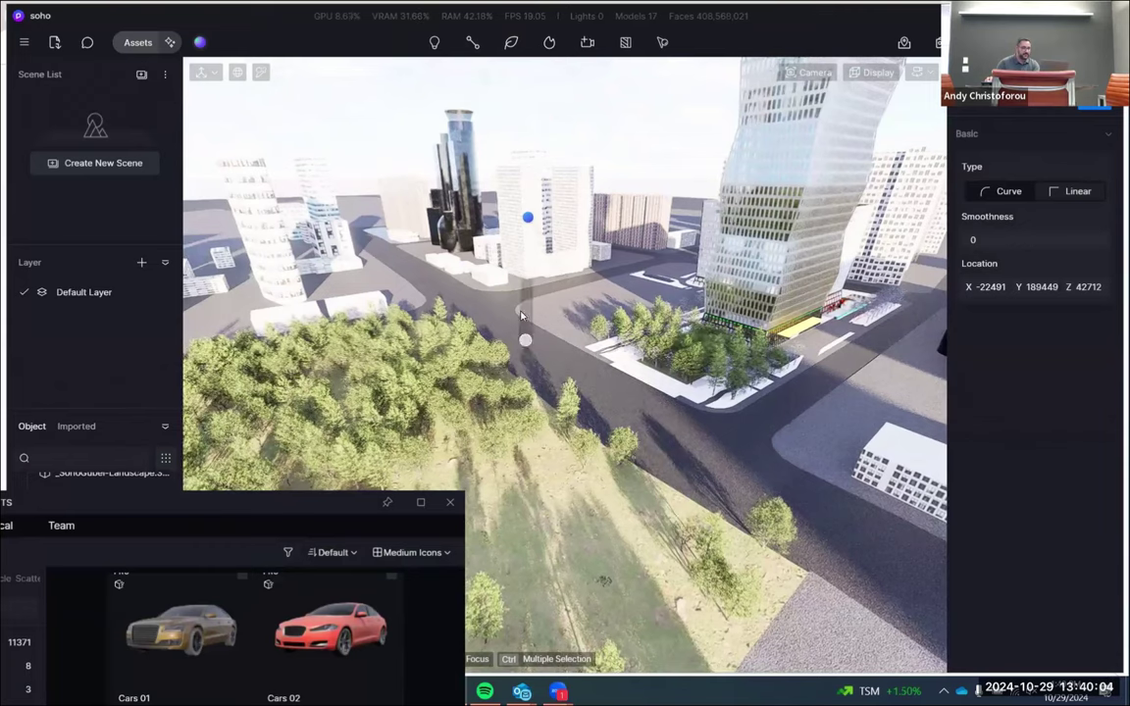
click(521, 311)
click(528, 223)
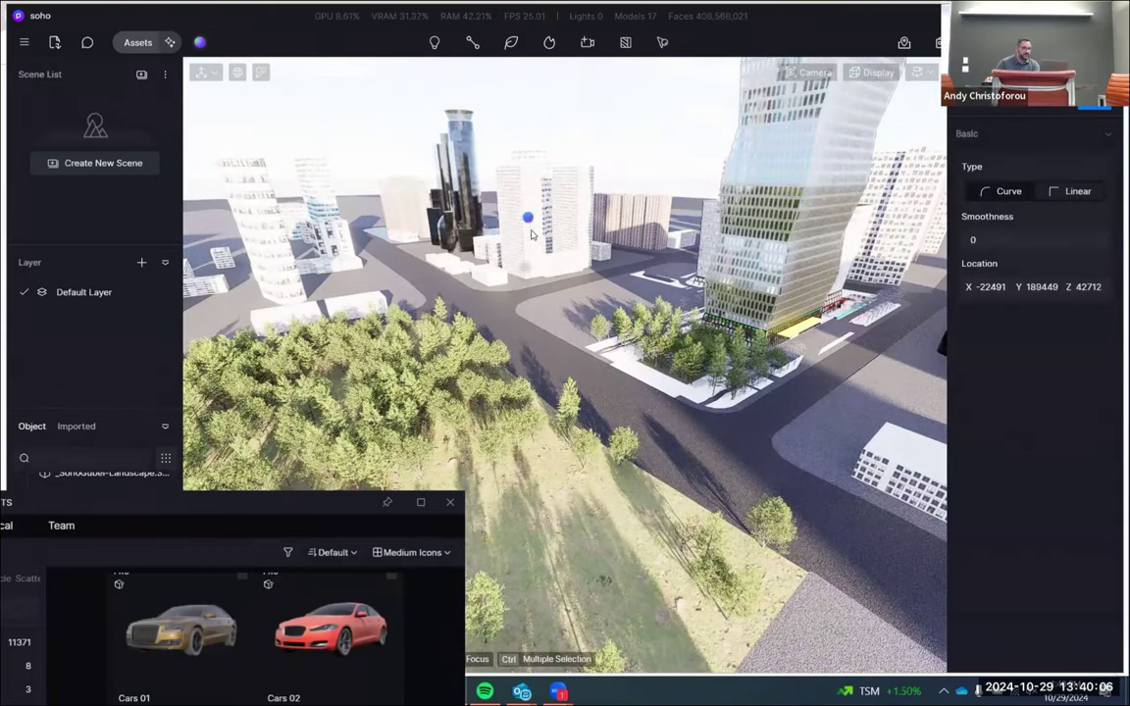
click(496, 316)
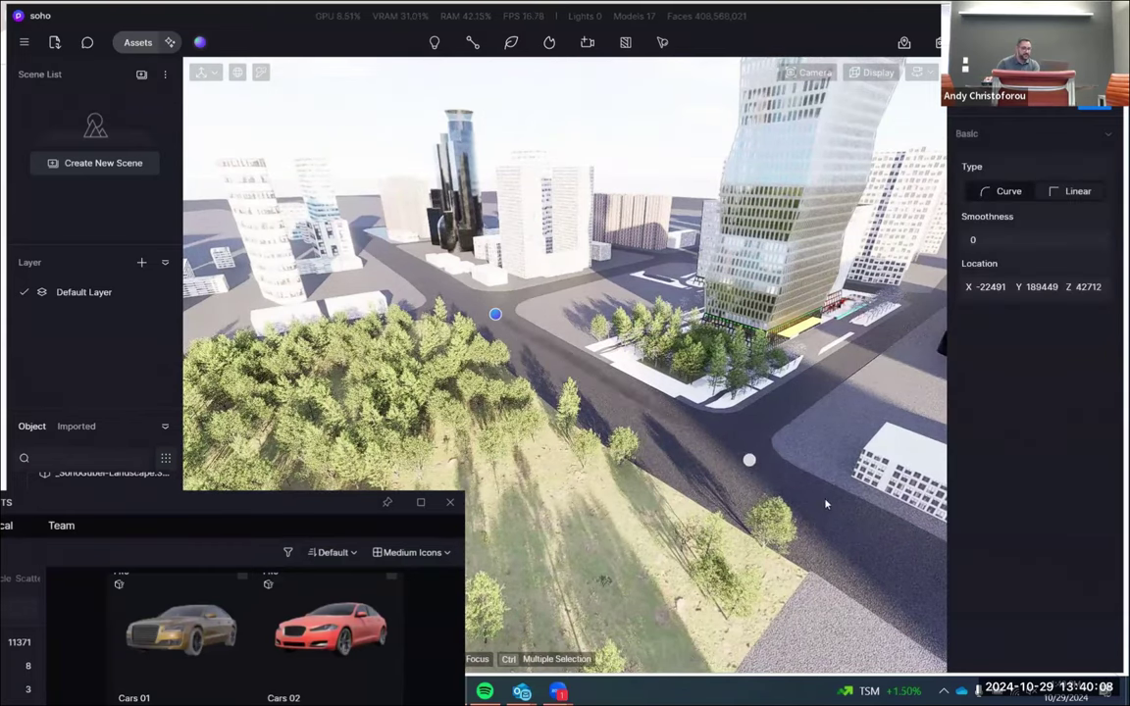
click(877, 551)
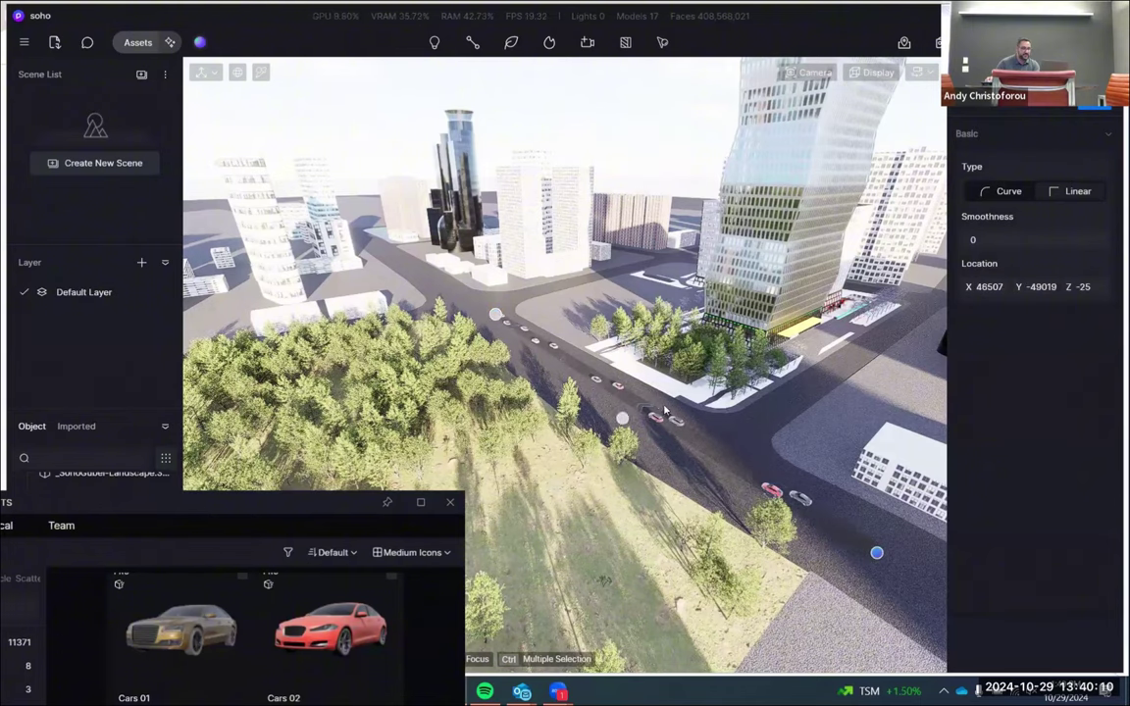
Close the asset library and finish editing the vehicle path's nodes
right_drag(623, 420, 669, 493)
key(w)
key(a)
key(s)
scroll(668, 491, down, 3)
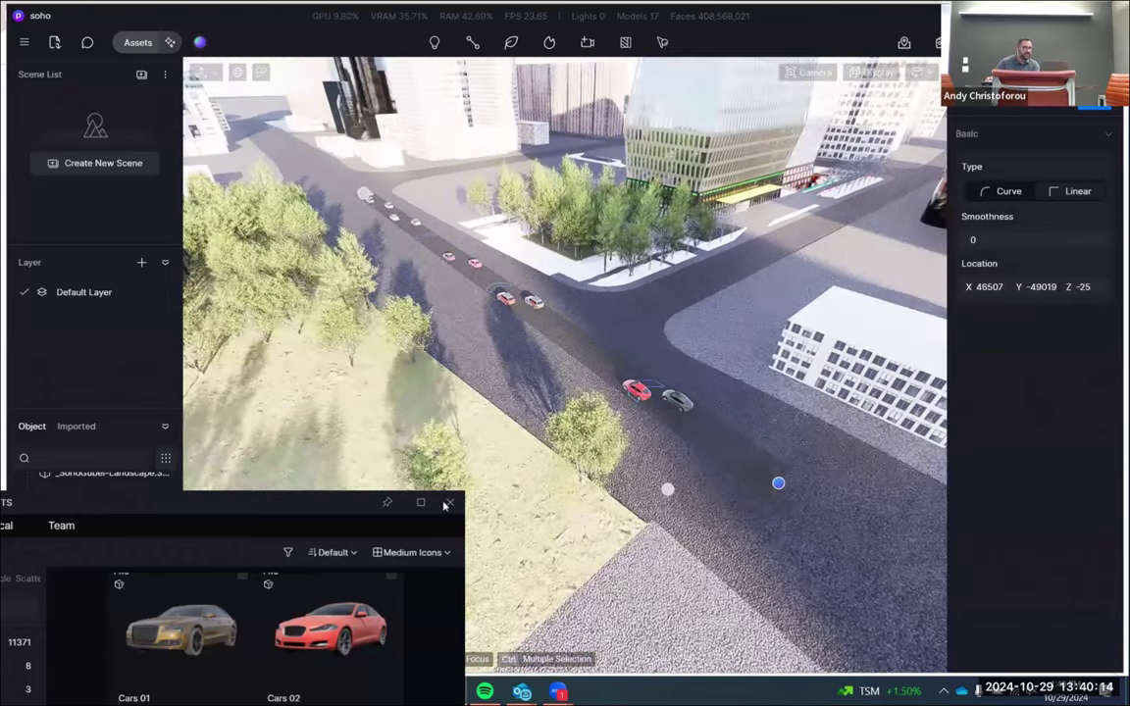
click(450, 502)
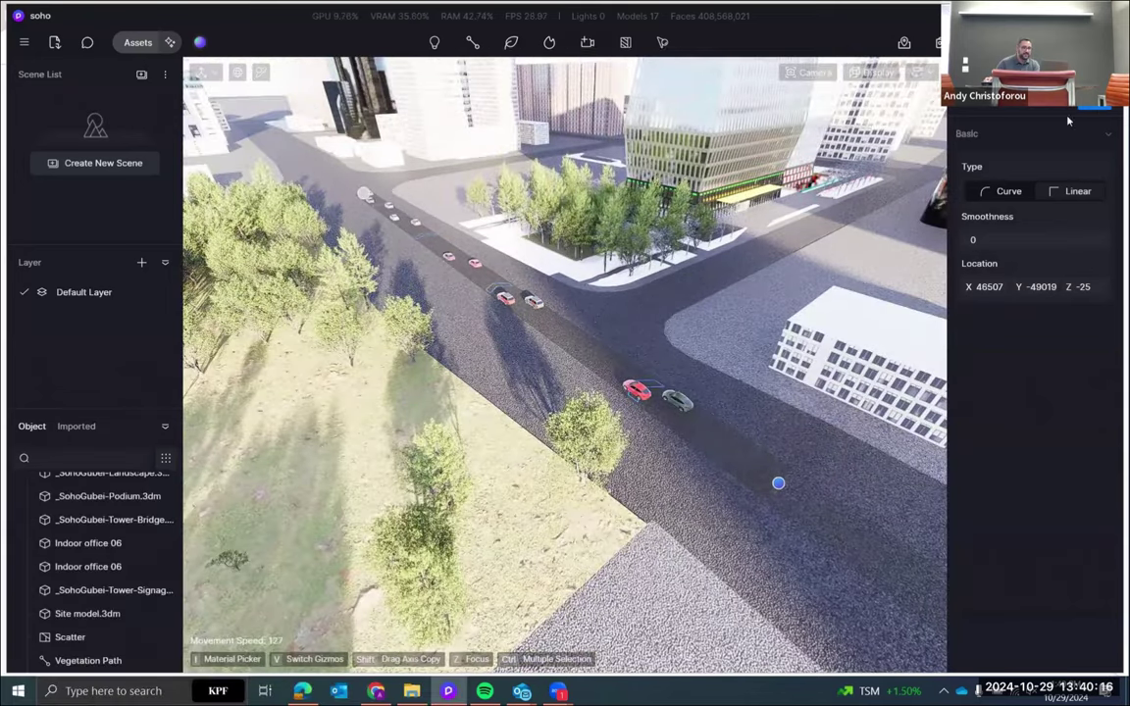
click(1092, 106)
Set the vehicle path's density to 0.65 and its lanes to Dual with 4 lanes
scroll(798, 420, up, 3)
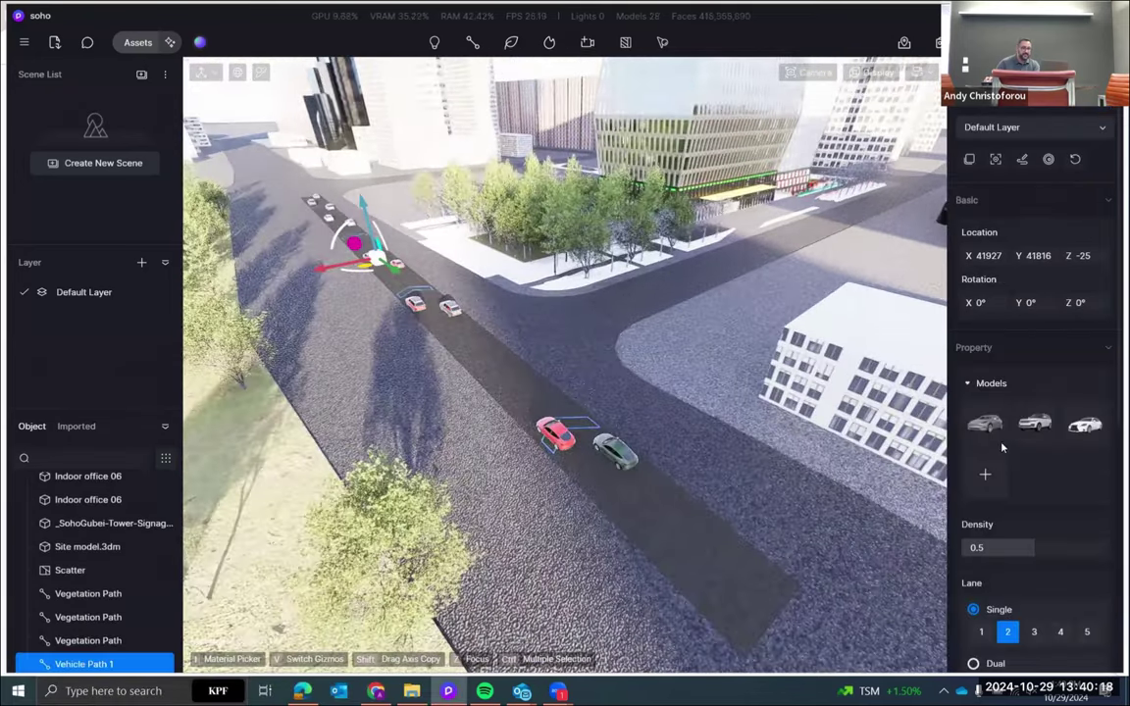
drag(1030, 544, 1056, 545)
scroll(1039, 608, down, 1)
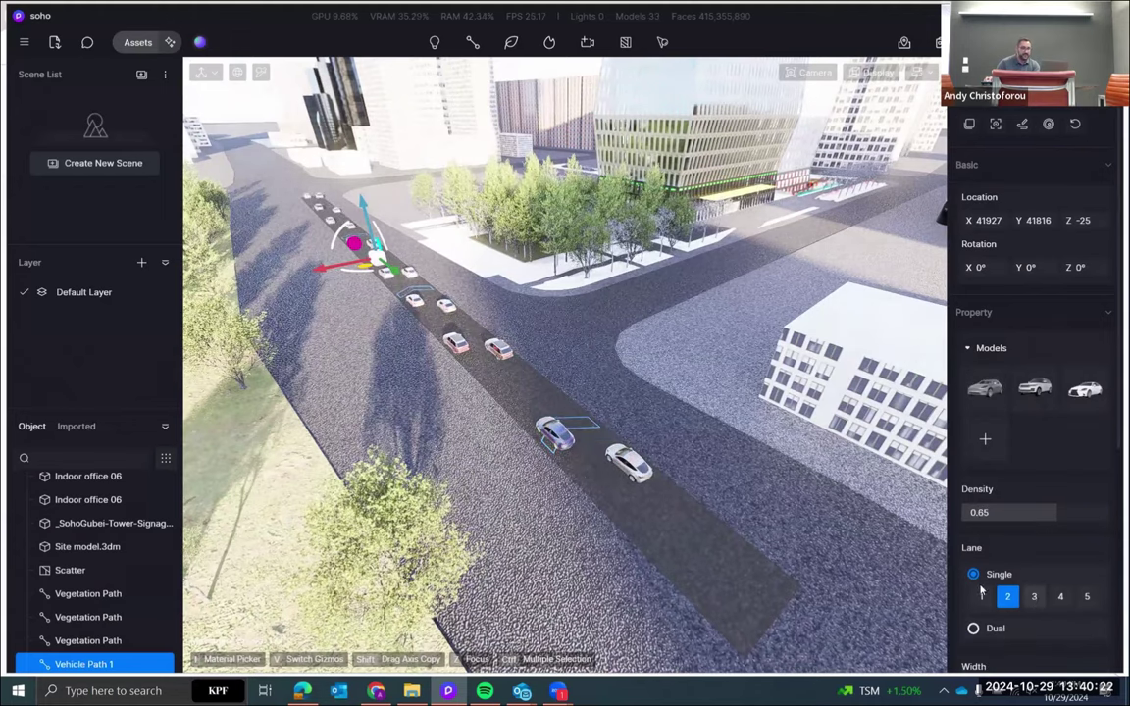
click(1034, 596)
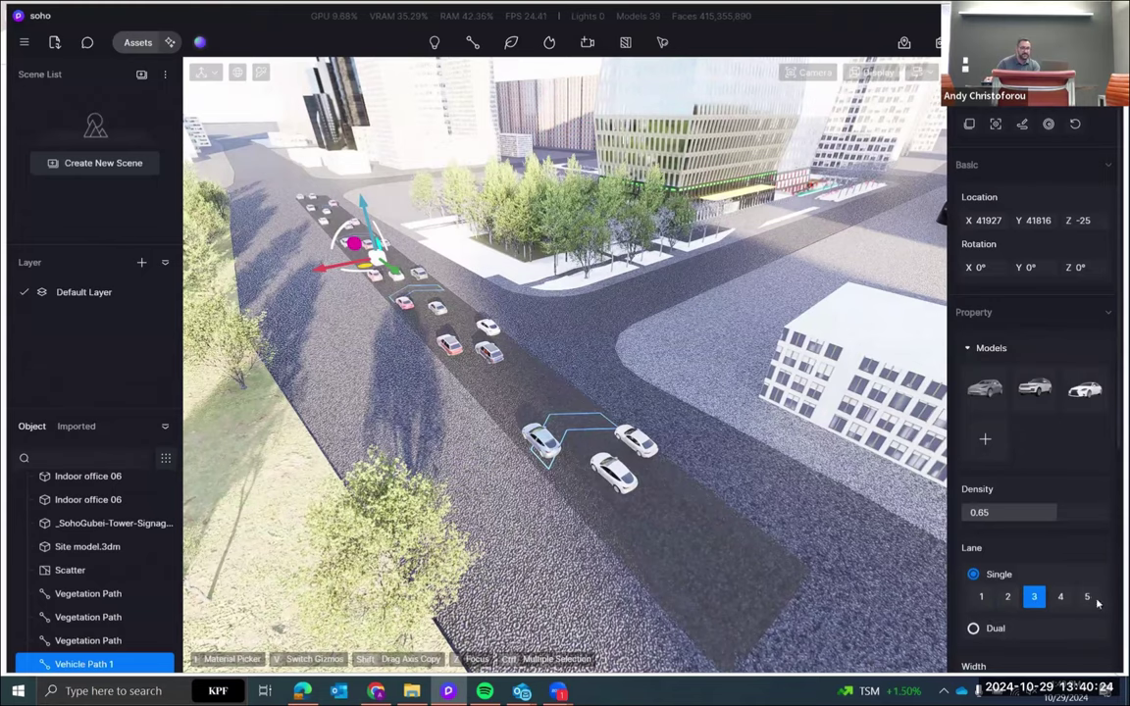
click(1061, 596)
scroll(1030, 545, down, 1)
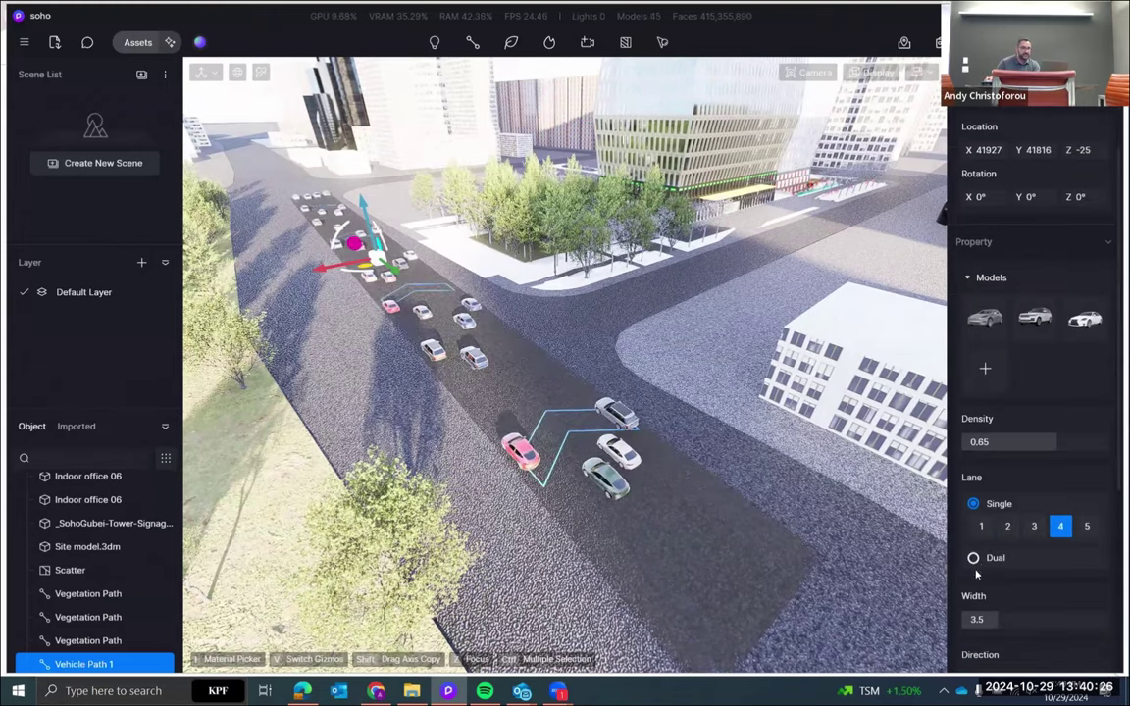
click(975, 558)
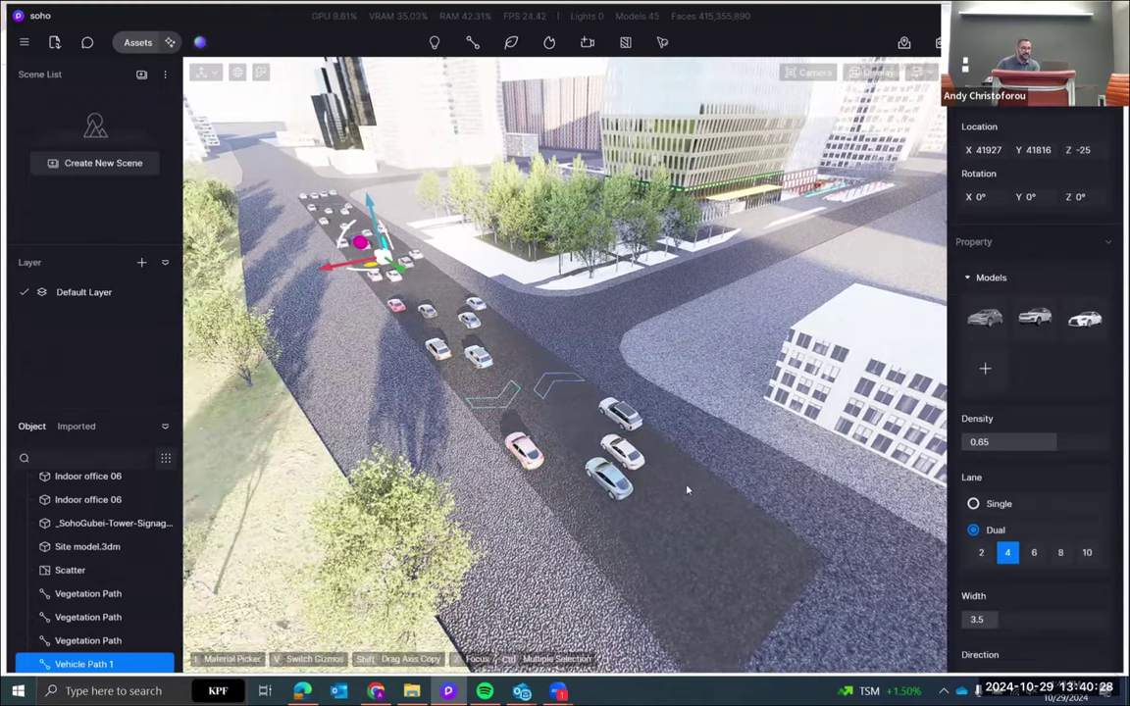
Examine the two-way traffic on the road beside the tower plaza from near and far, and look at the display options
scroll(714, 490, up, 3)
scroll(750, 459, down, 5)
right_drag(747, 457, 886, 227)
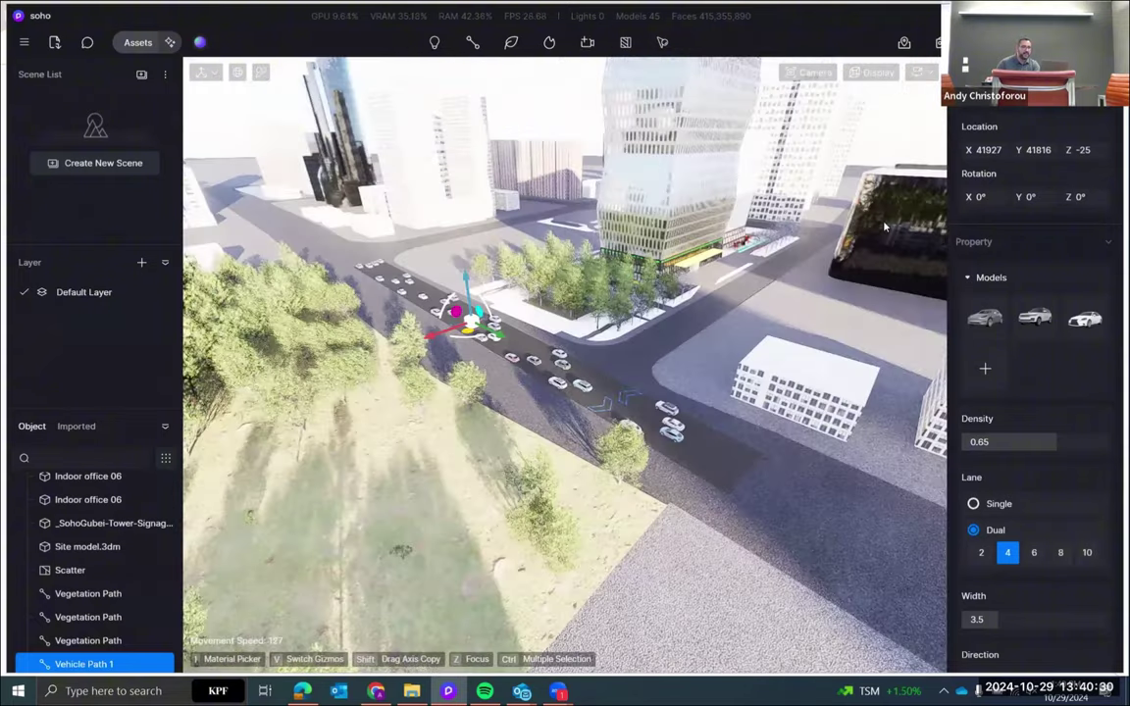
click(873, 73)
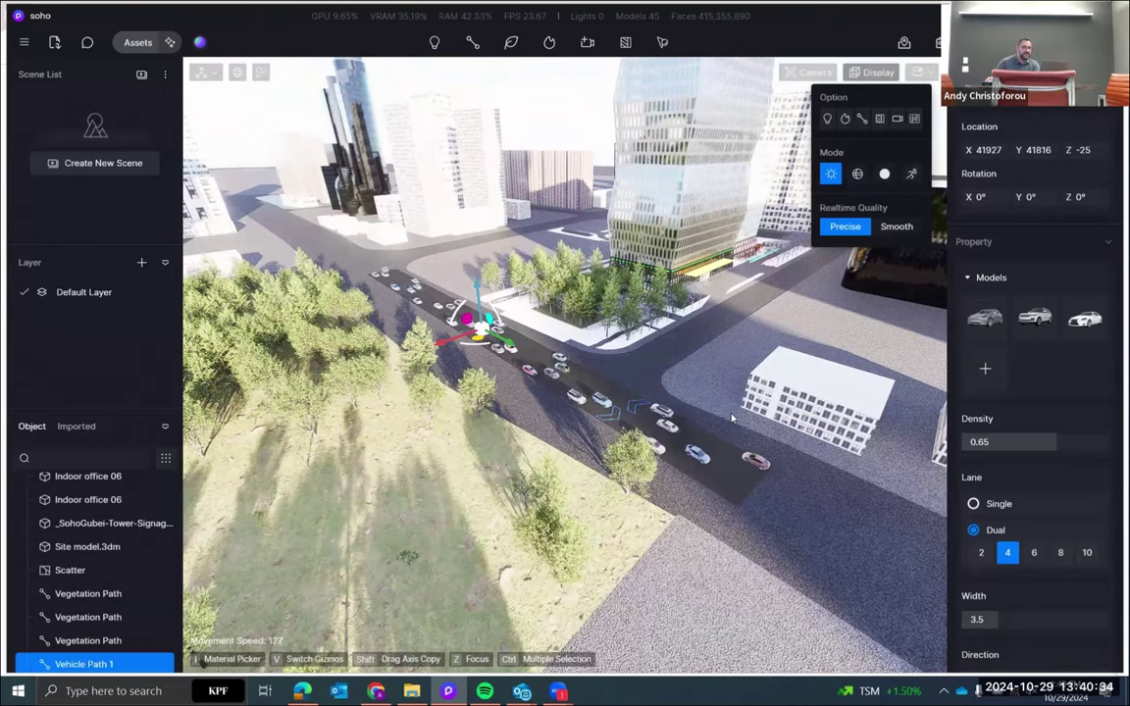
scroll(727, 393, up, 3)
scroll(727, 393, down, 1)
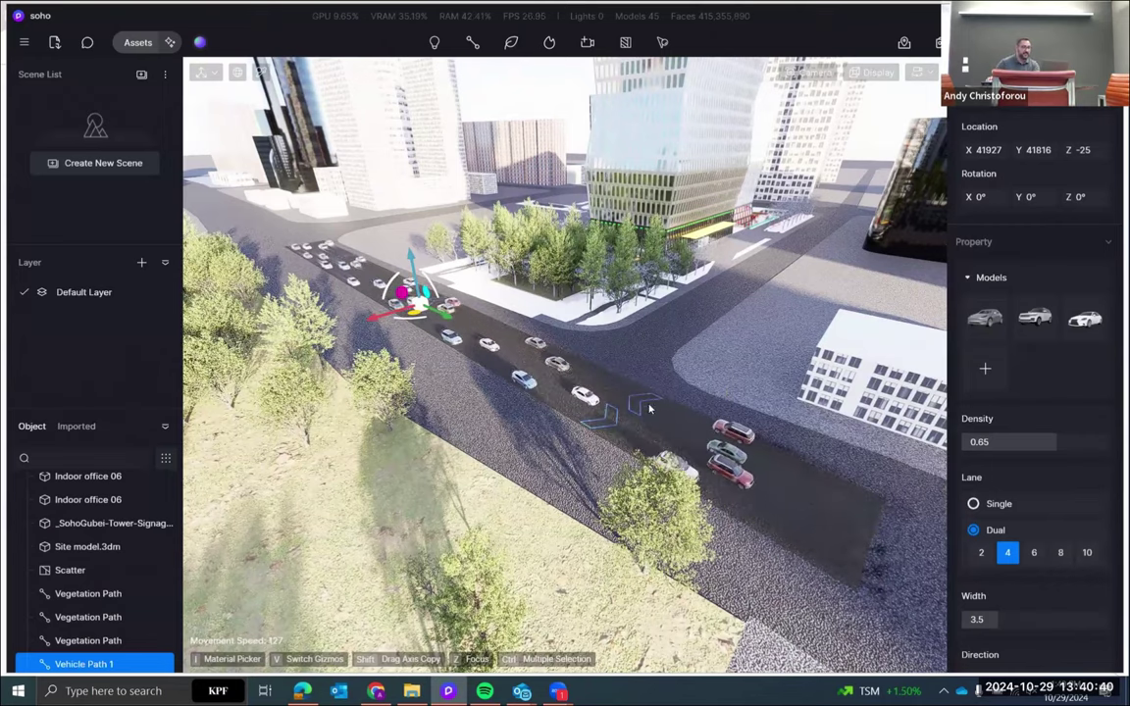
scroll(668, 440, up, 3)
scroll(668, 441, down, 5)
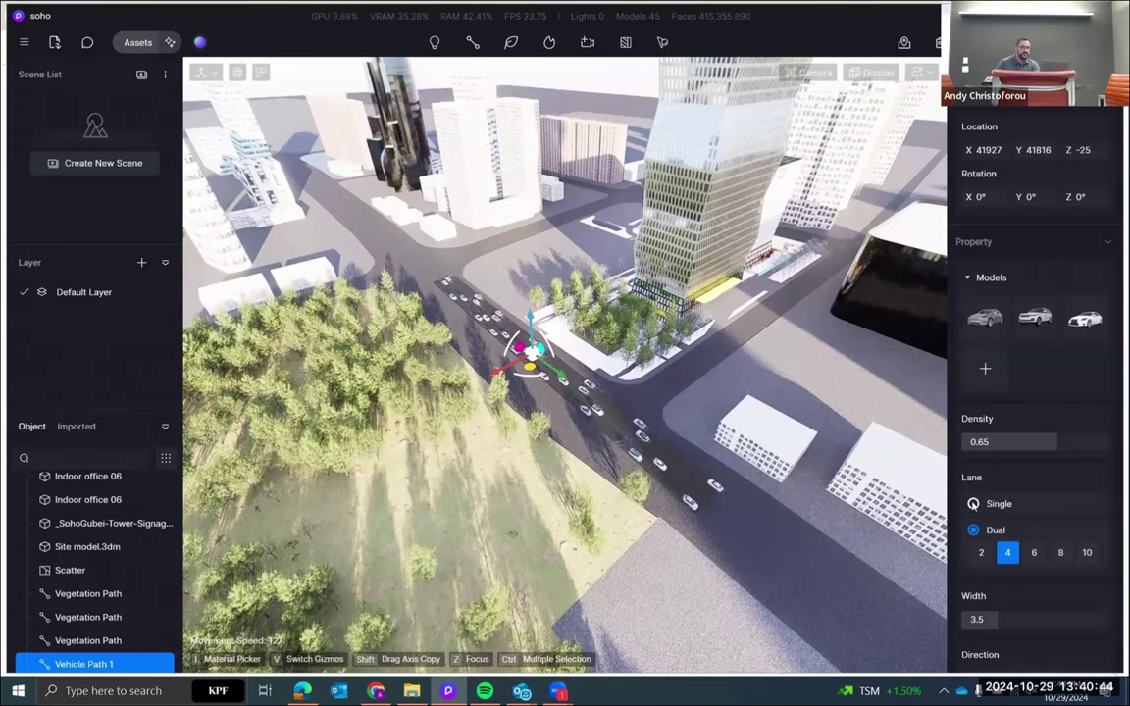
Set the vehicle path's width to 4.9 and extend both its ends farther along the road
scroll(1003, 539, down, 3)
drag(1002, 518, 1101, 514)
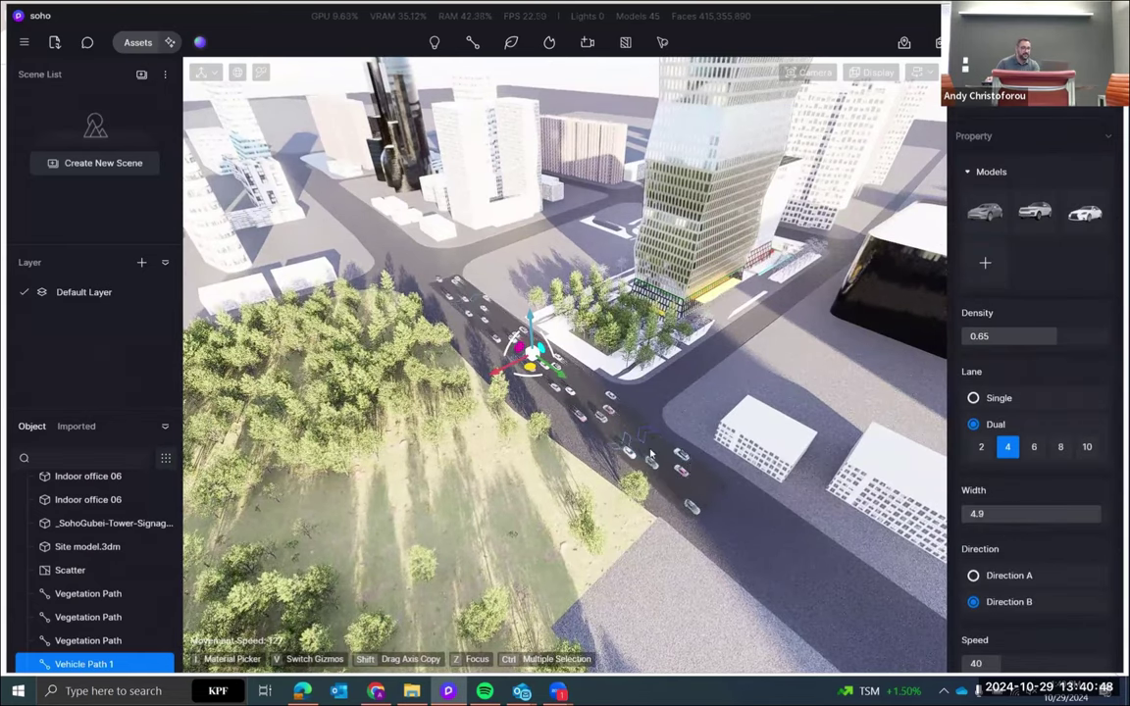
scroll(1043, 420, up, 3)
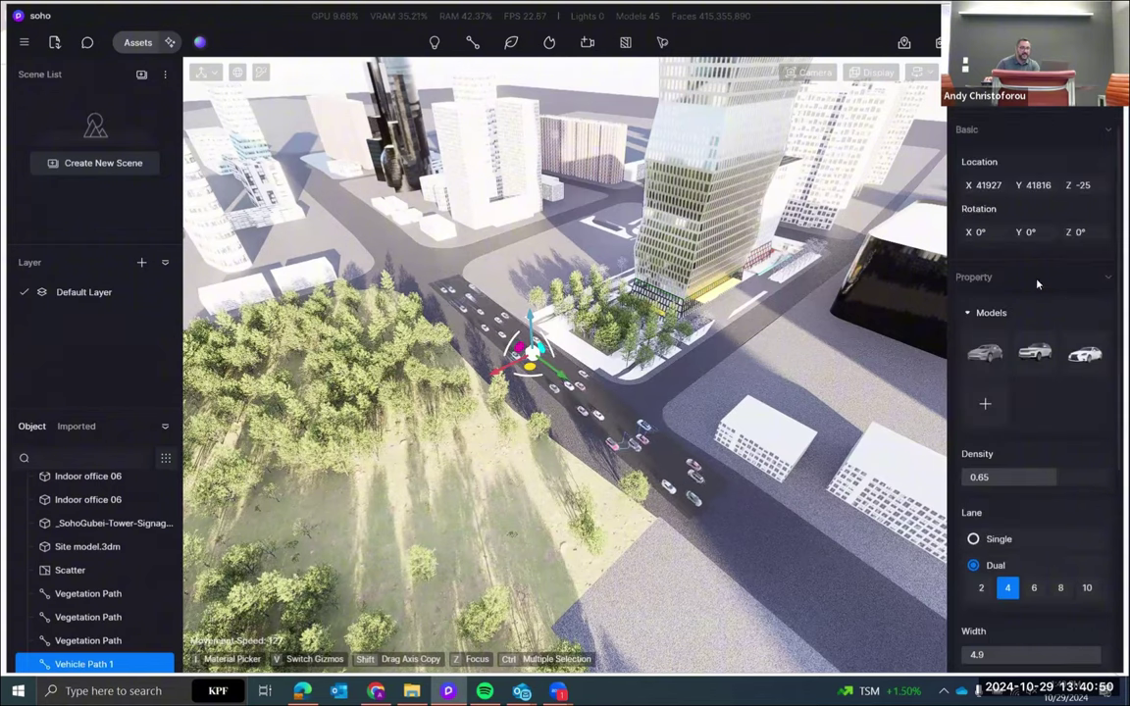
scroll(1038, 285, up, 1)
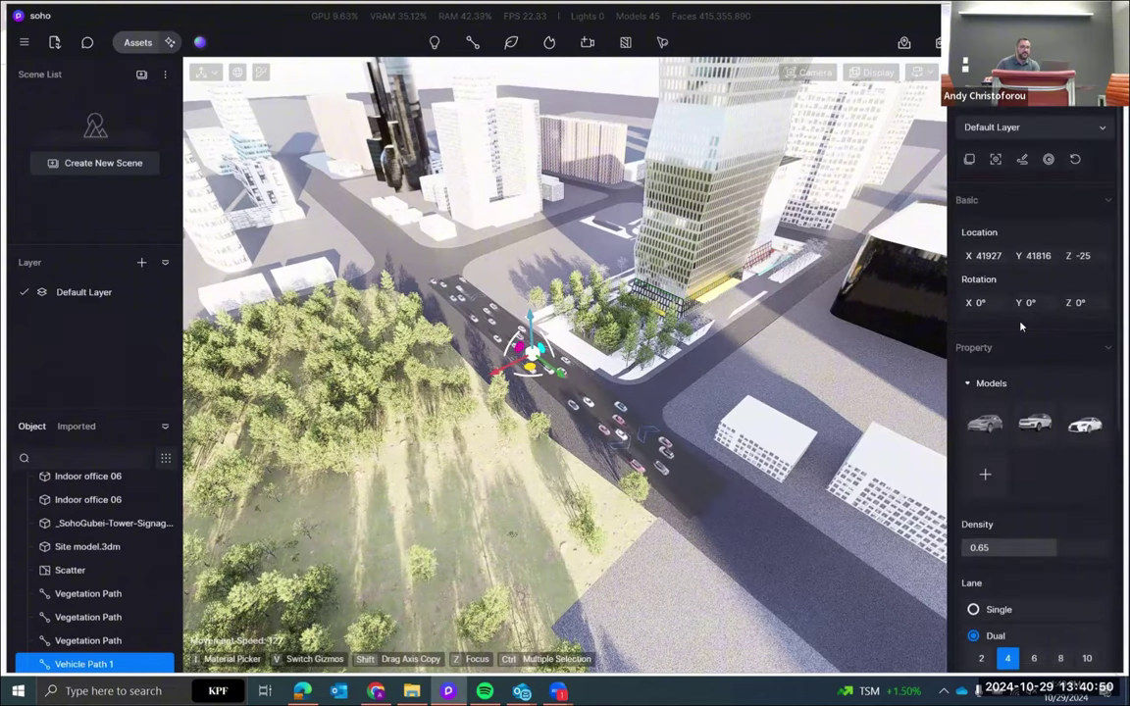
click(1025, 164)
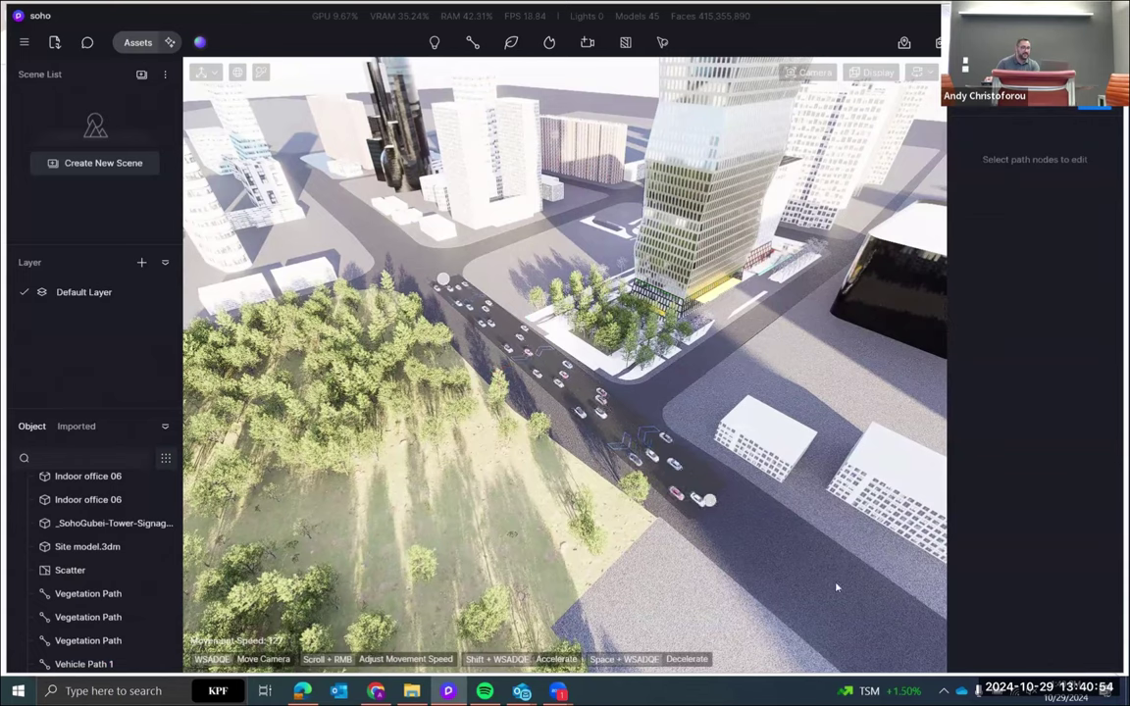
drag(709, 501, 878, 627)
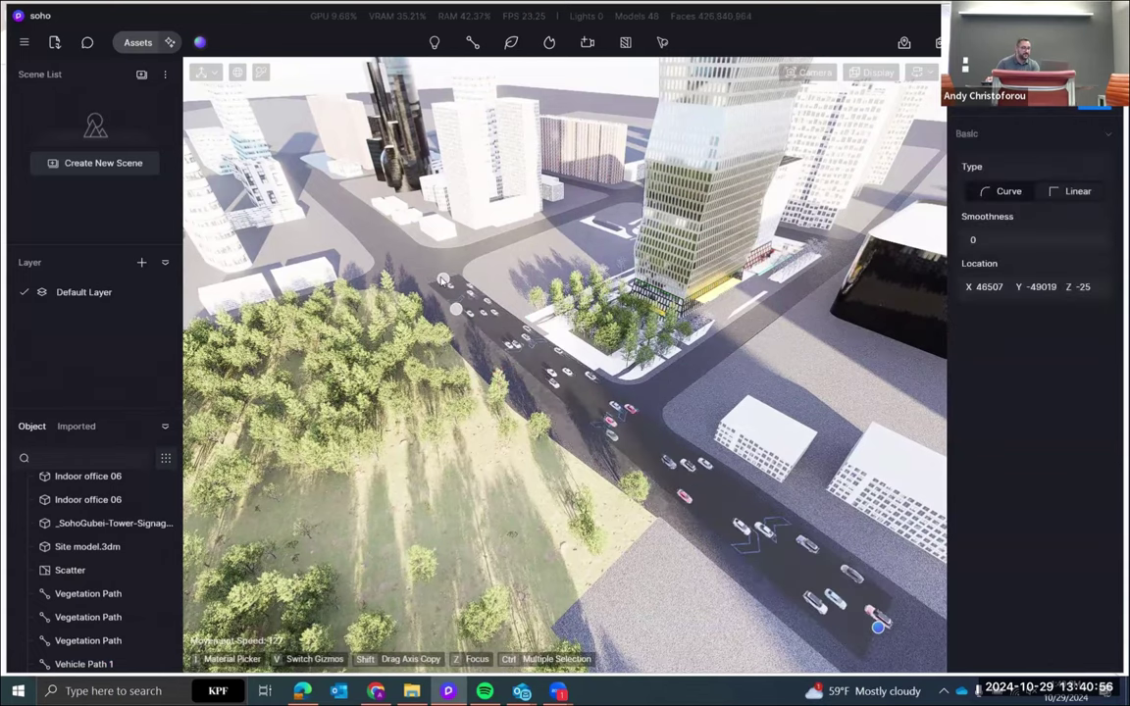
drag(442, 281, 329, 193)
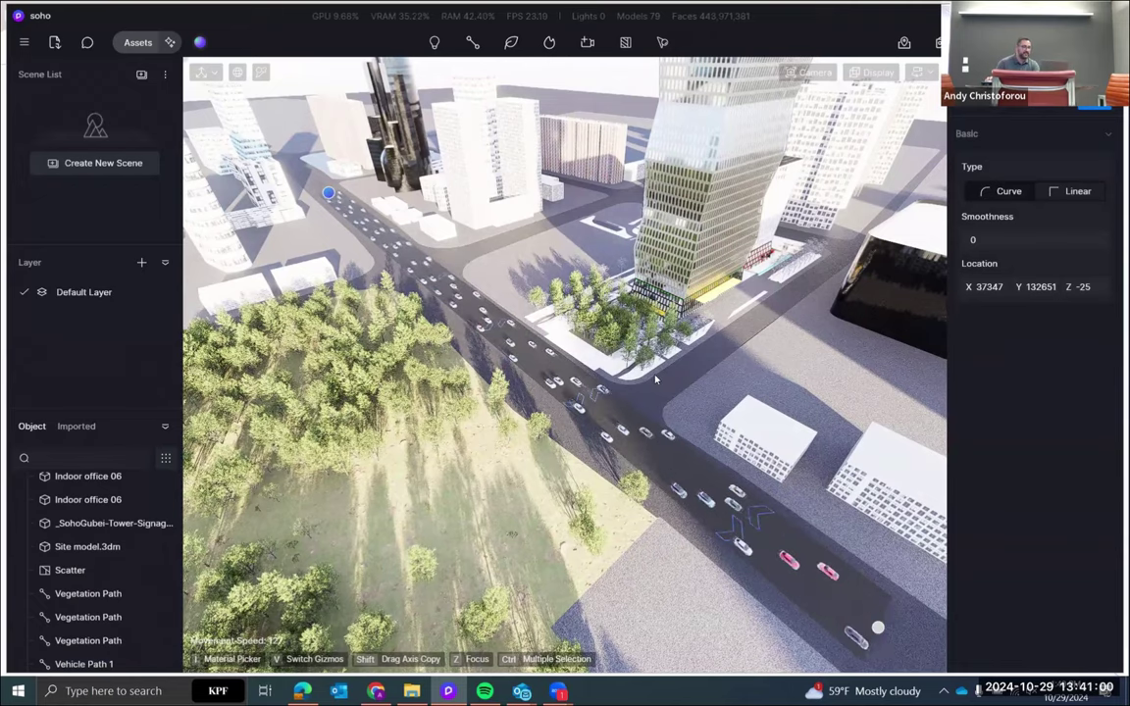
key(Escape)
Save a scene showing the tower from low among the park's treetops
right_drag(668, 355, 588, 386)
middle_drag(590, 386, 679, 304)
right_drag(674, 274, 593, 188)
key(w)
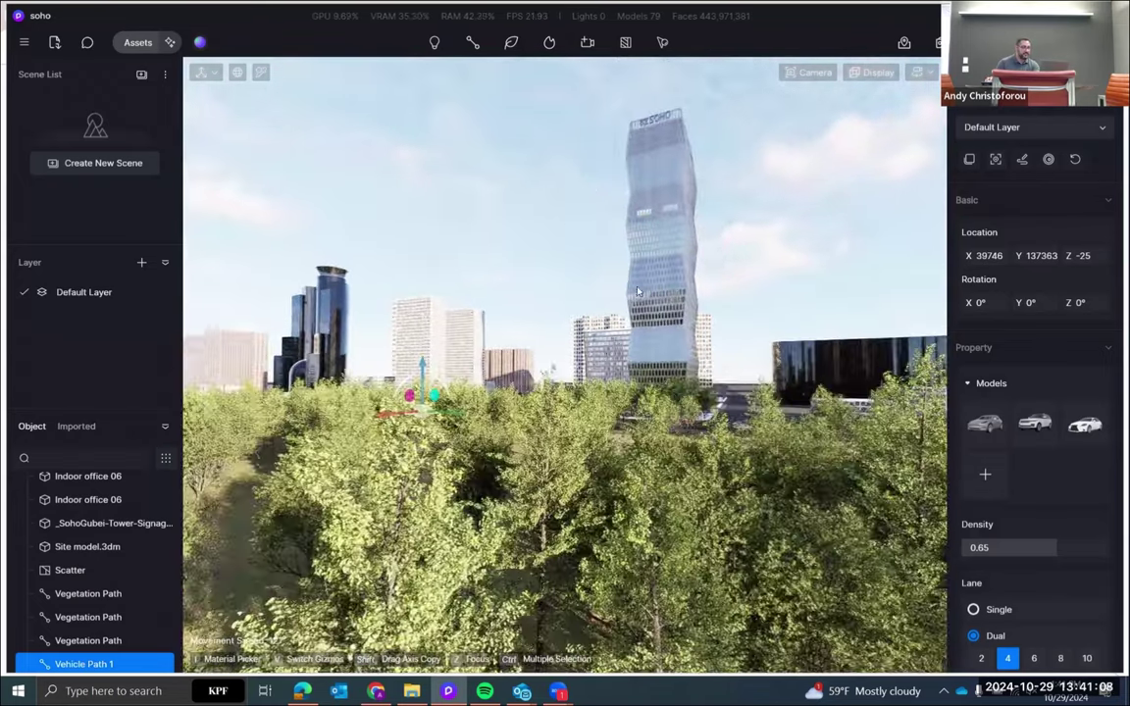
right_drag(638, 292, 655, 265)
key(s)
key(w)
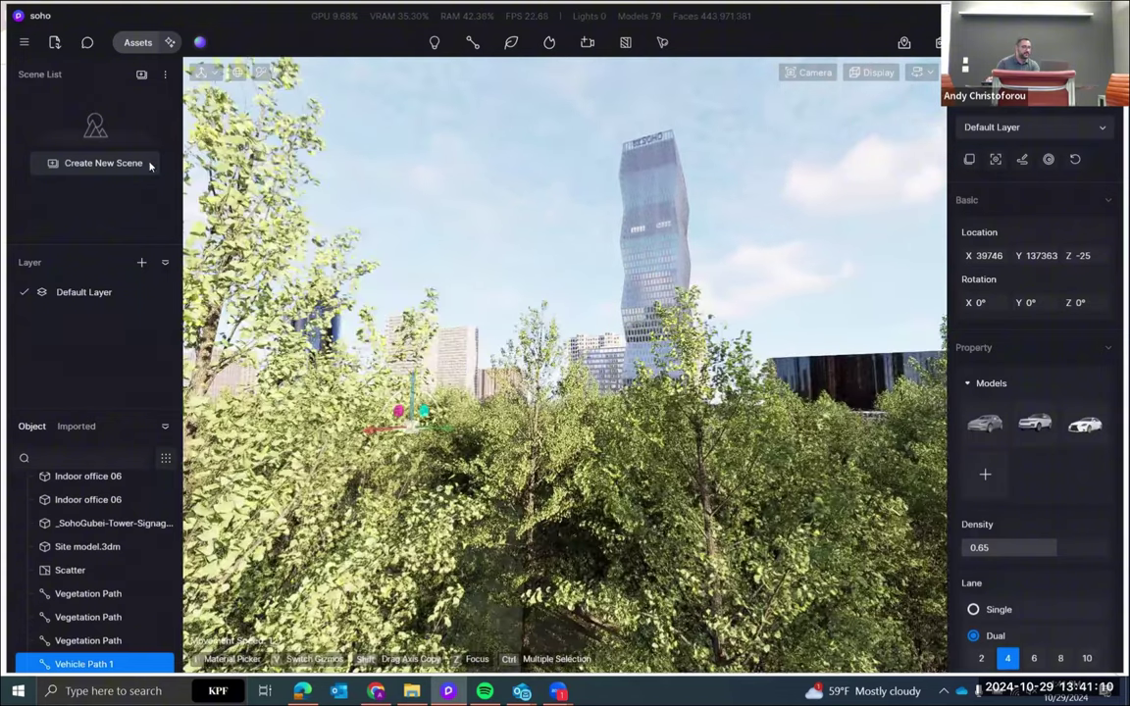
click(141, 76)
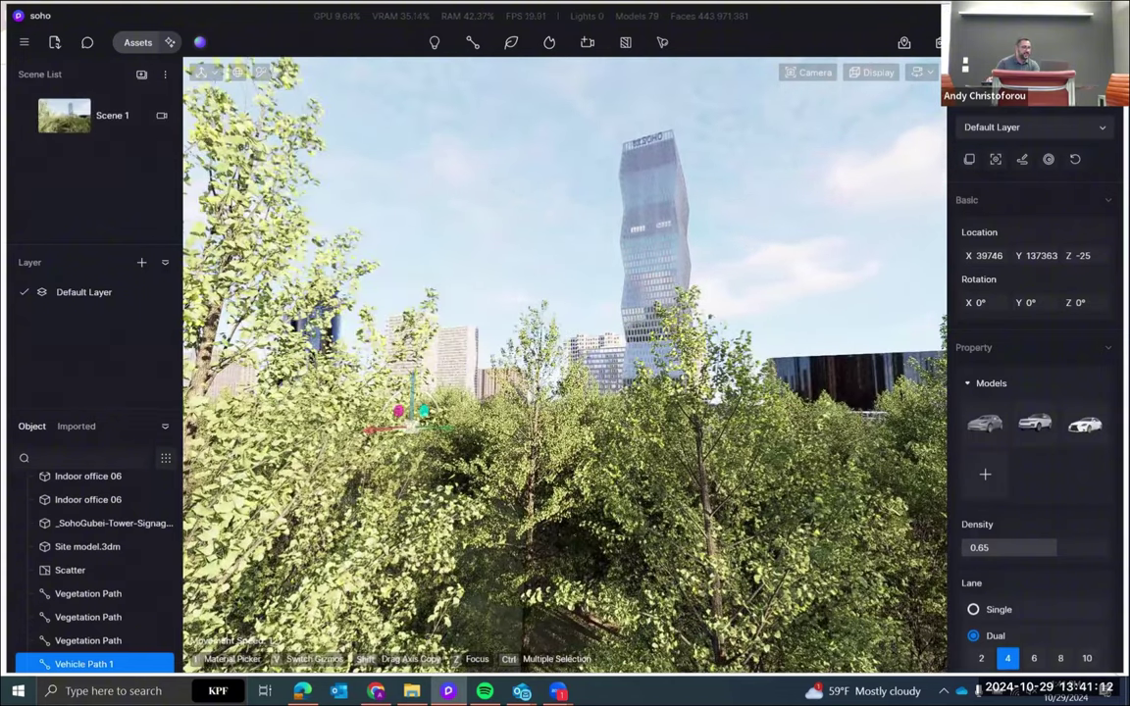
Save a second scene viewing the tower from another spot above the park trees, and switch back to Scene 1
key(s)
right_drag(572, 333, 711, 328)
key(w)
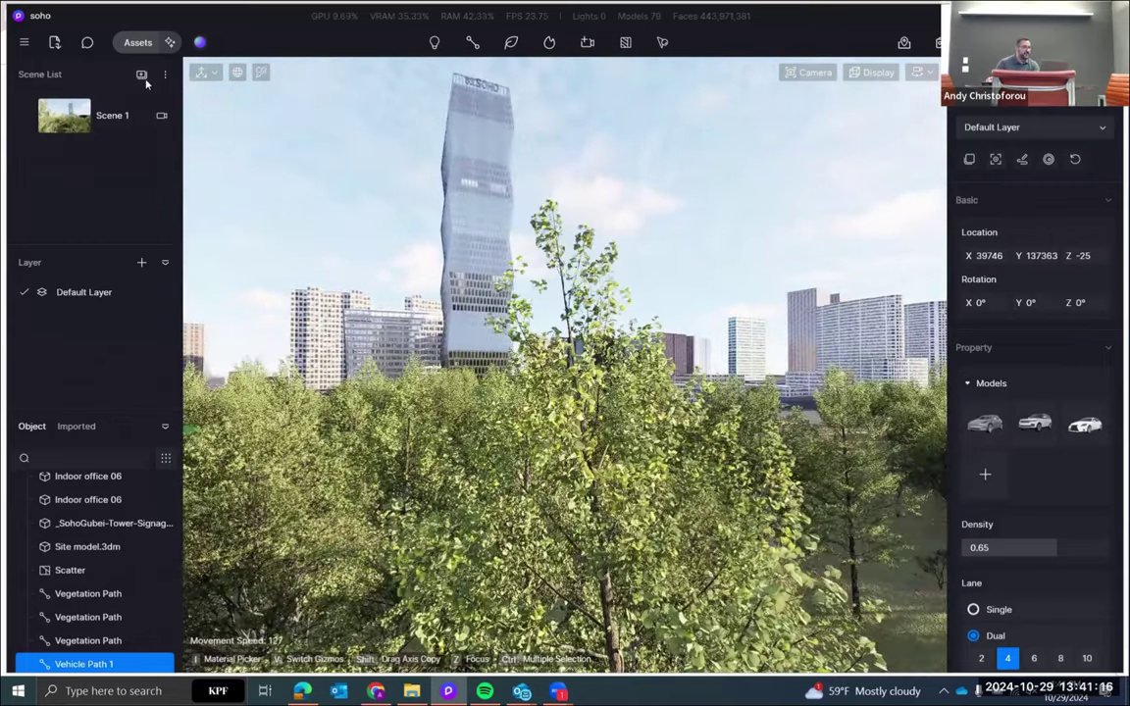
click(141, 74)
click(122, 162)
click(104, 113)
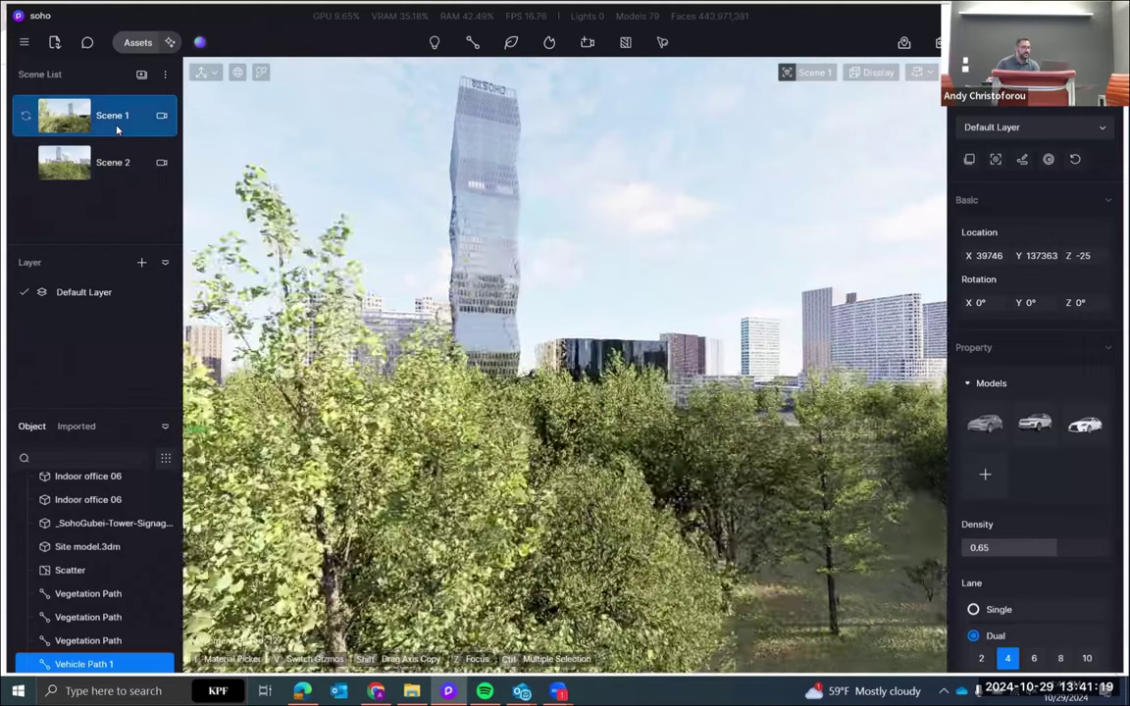
Switch to Scene 2 to compare the two saved views of the tower, and return to Scene 1
click(110, 155)
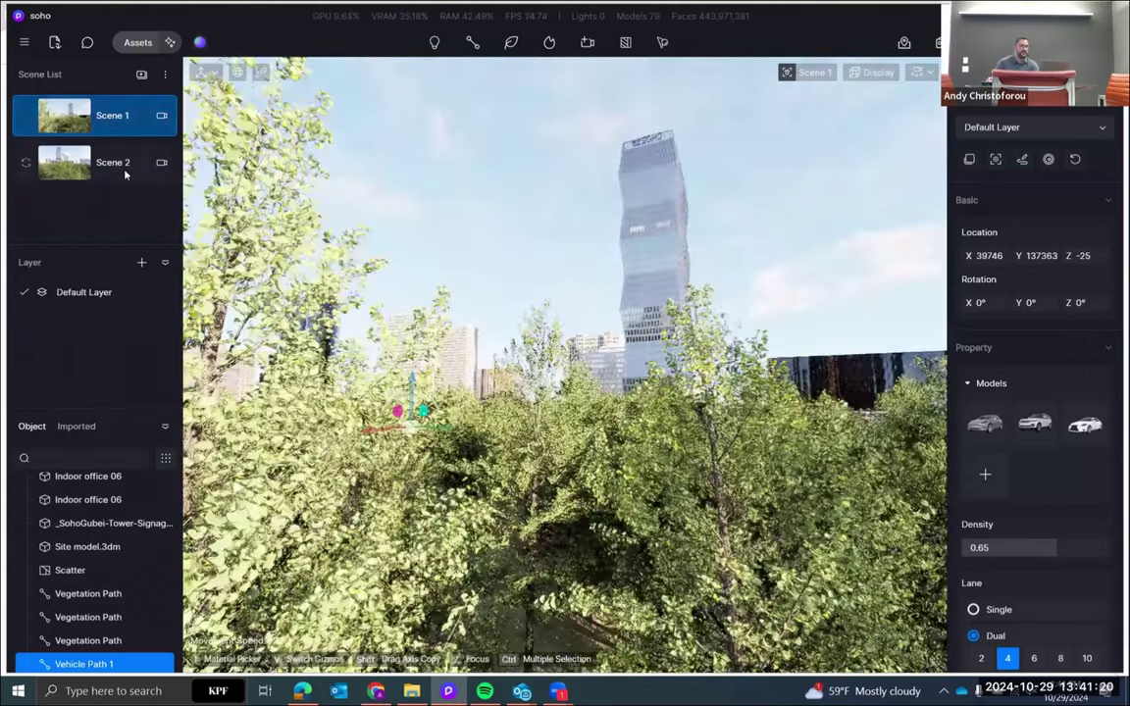
click(125, 171)
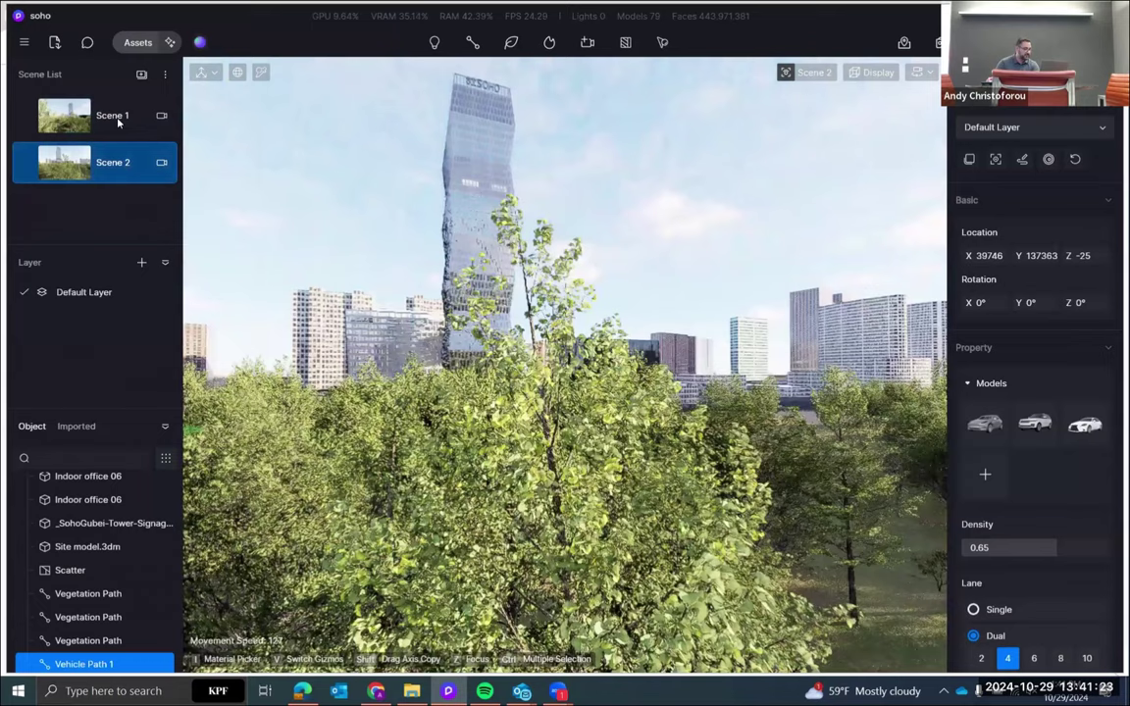
click(116, 118)
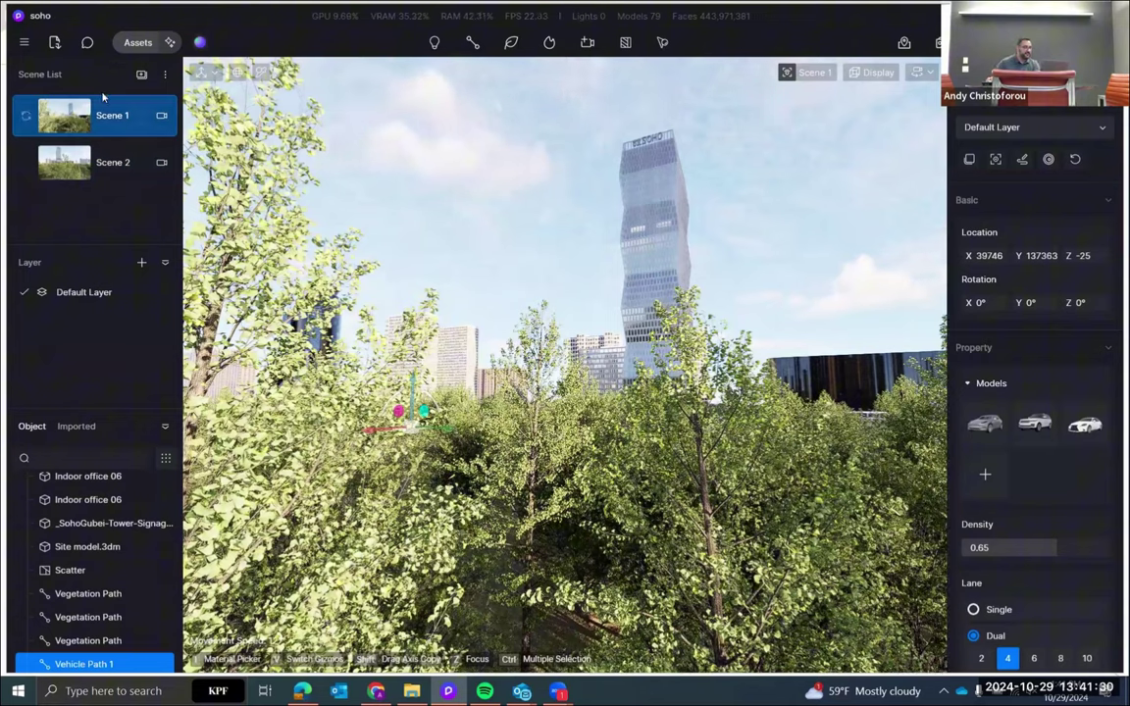
Set Scene 1's camera to a manual exposure of -0.03 and a two-point perspective projection
click(161, 115)
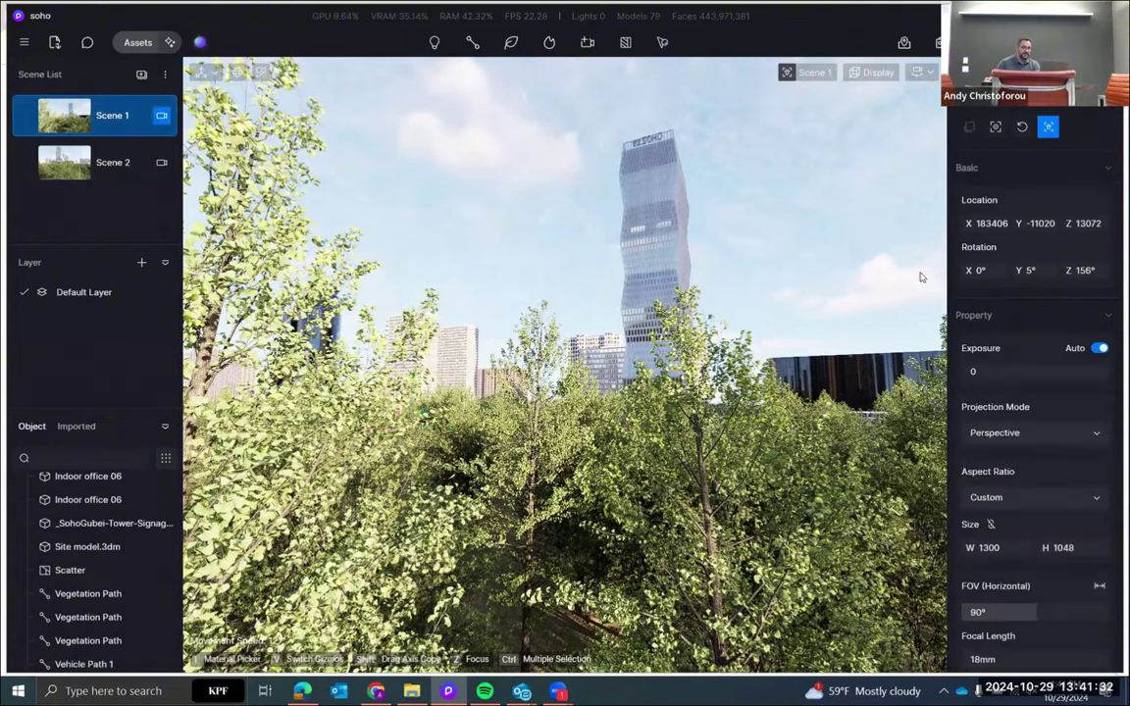
scroll(1046, 302, down, 1)
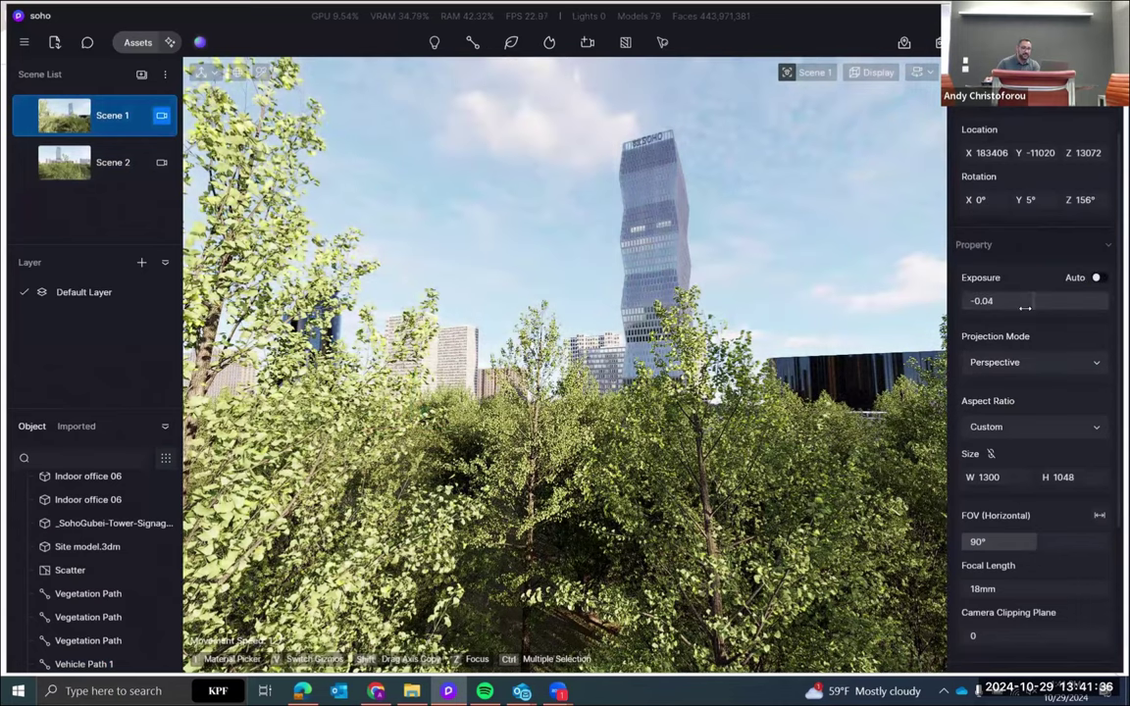
drag(1026, 308, 1033, 315)
click(1040, 362)
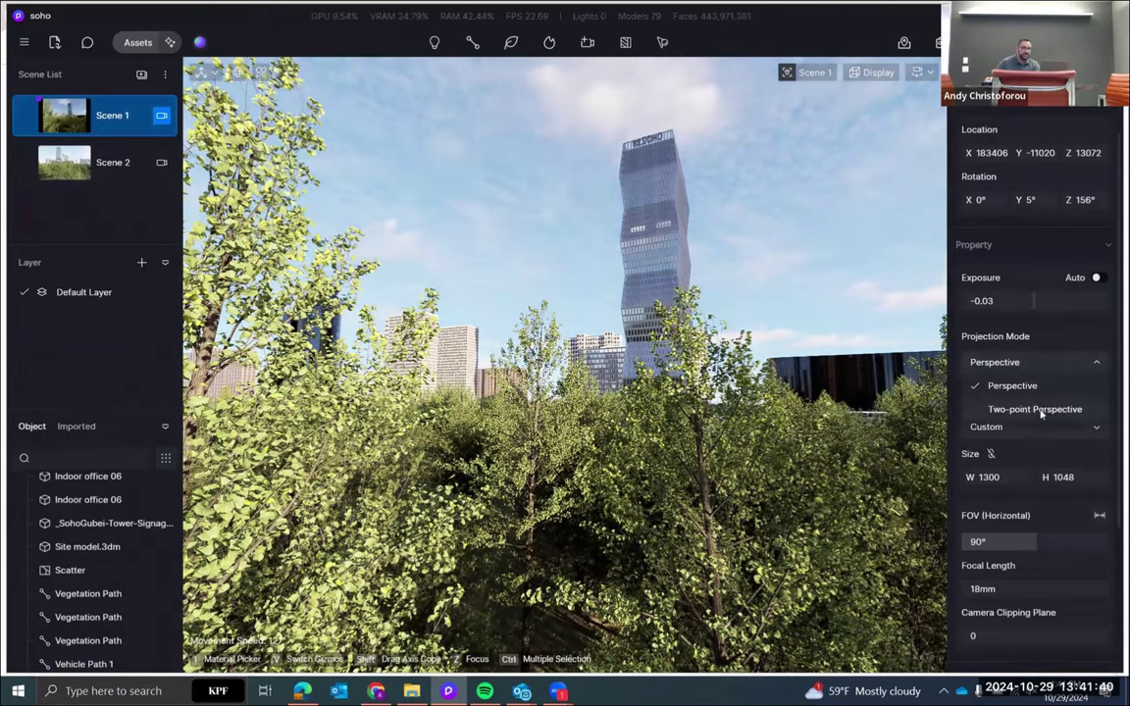
click(1038, 410)
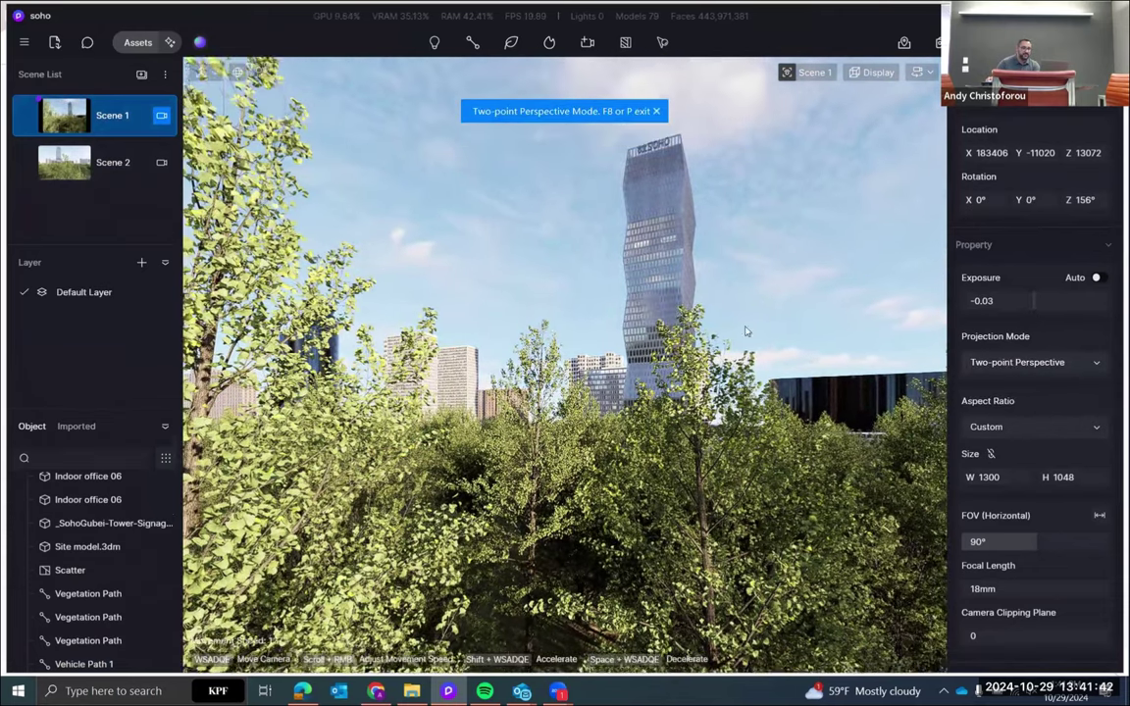
Set Scene 1's aspect ratio to 16:9 and turn the camera slightly to reframe the tower
click(1040, 427)
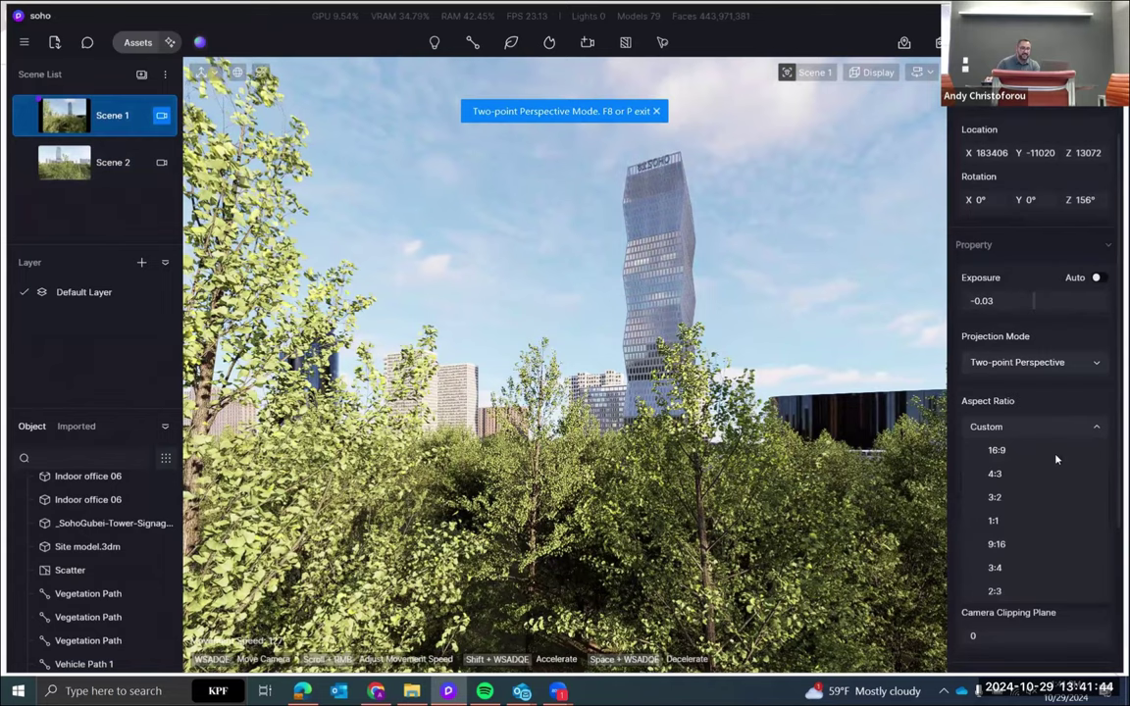
click(1055, 455)
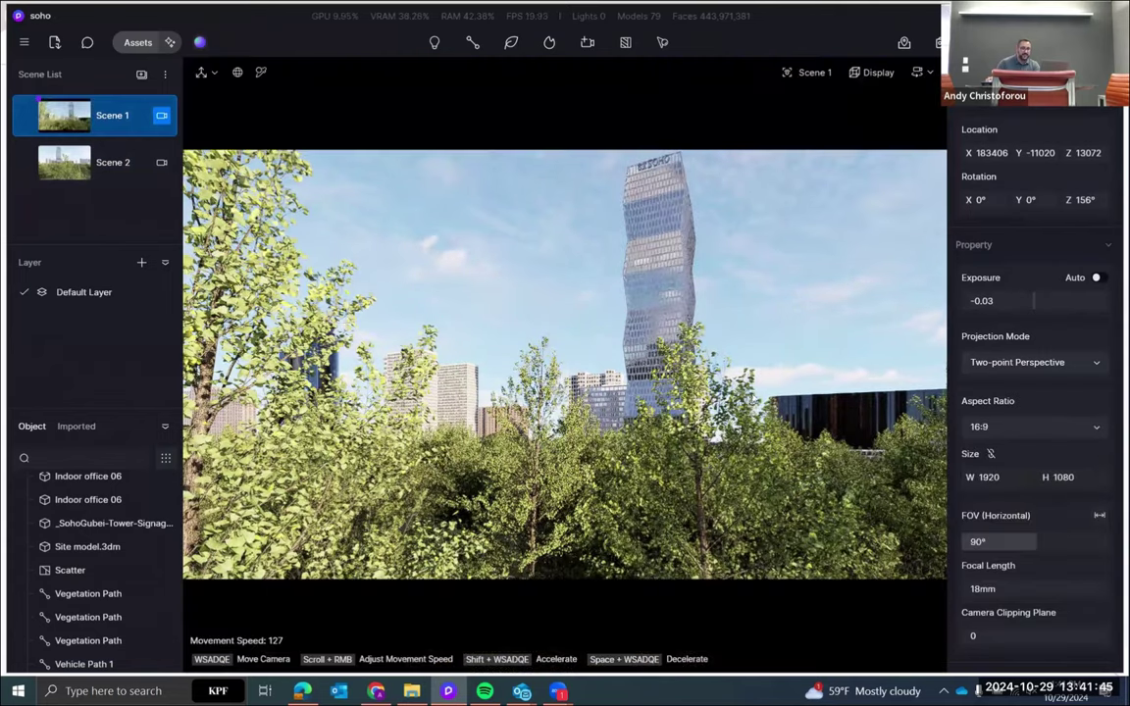
right_drag(784, 387, 804, 410)
Try the 9:16 portrait aspect ratio on Scene 1 and switch it back to 16:9
click(1019, 426)
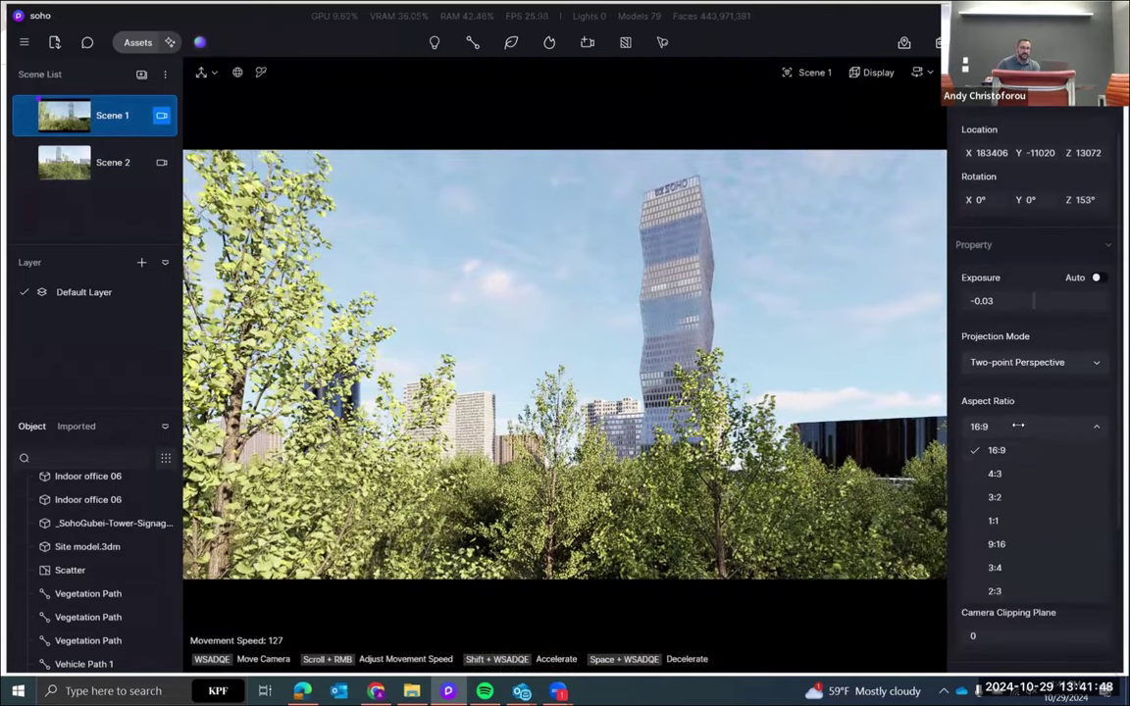
click(1030, 546)
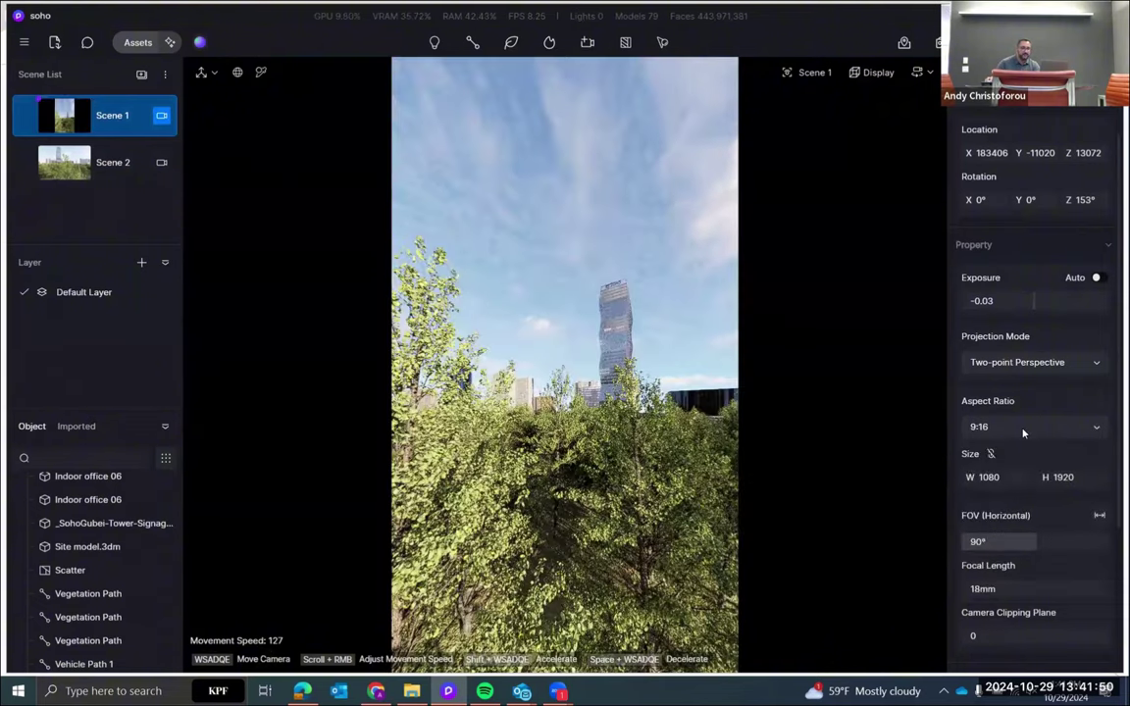
click(1021, 426)
click(1010, 454)
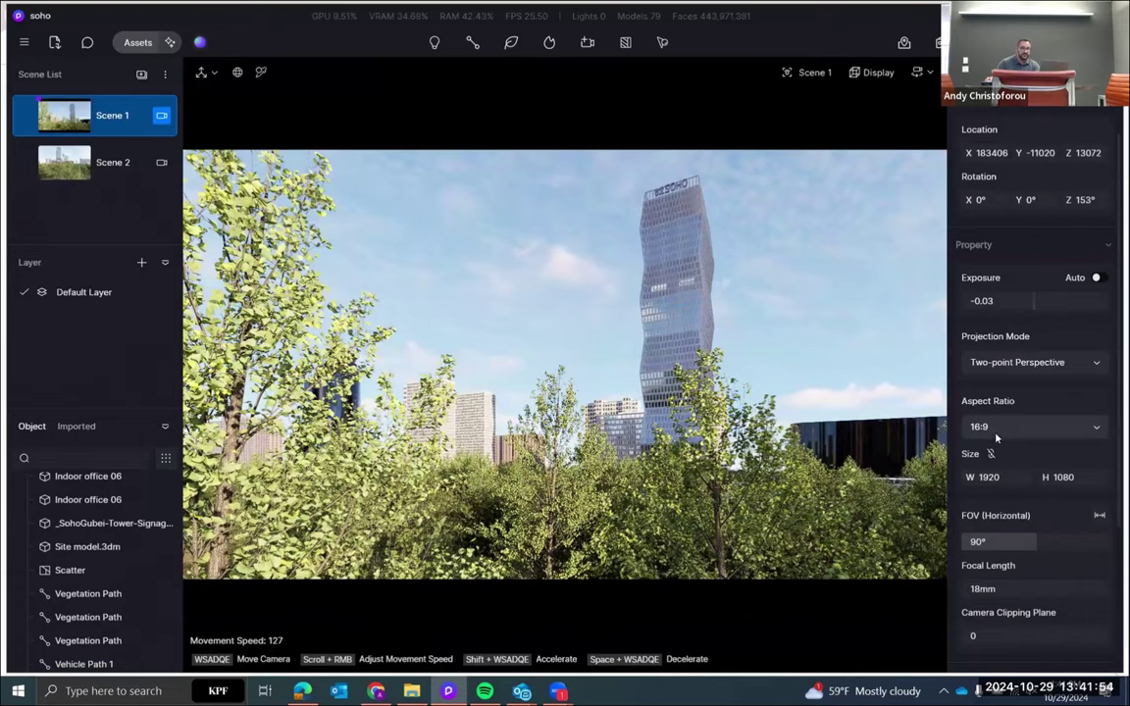
Set the camera's focal length to 22 mm, reframe the full tower above the treetops, and update Scene 1 with this view
scroll(1007, 567, down, 1)
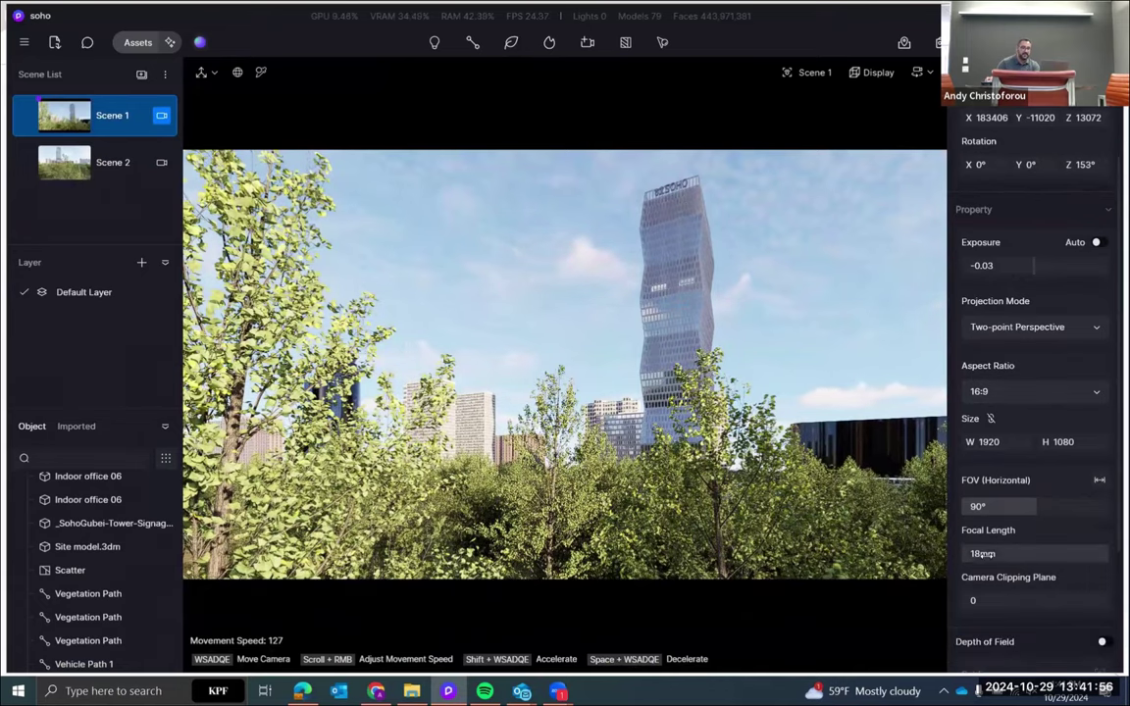
mouse_move(1006, 555)
mouse_down()
mouse_move(995, 555)
mouse_move(1012, 554)
mouse_up()
scroll(706, 384, up, 5)
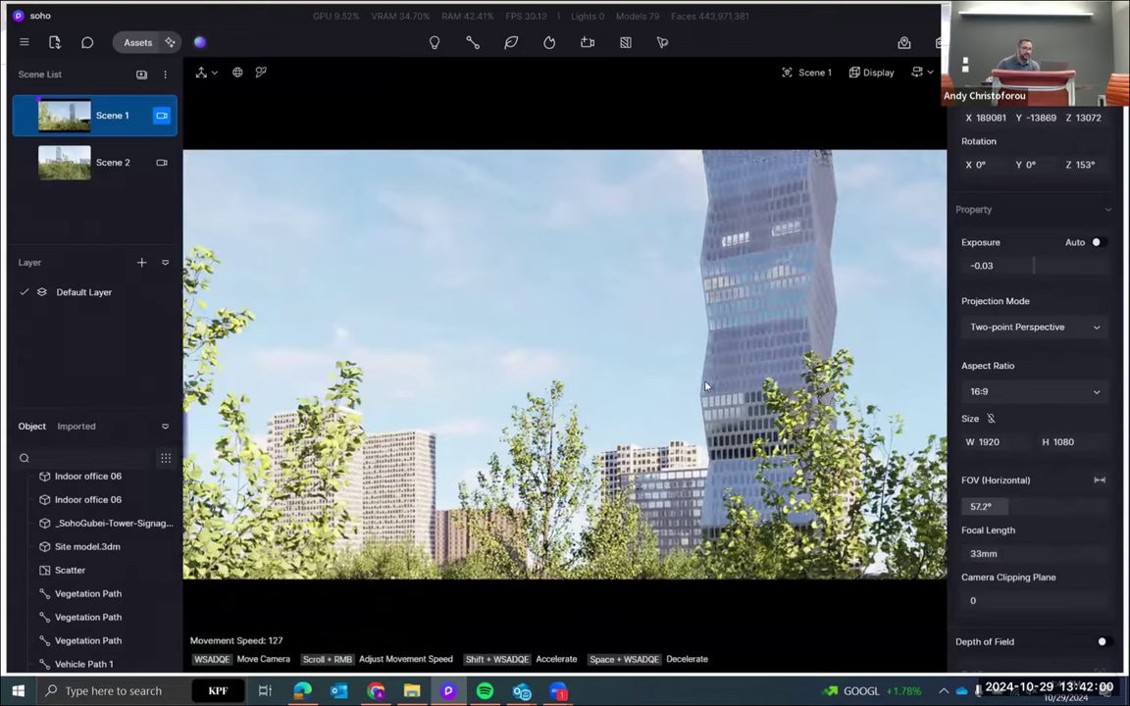
scroll(709, 390, up, 2)
right_drag(728, 451, 733, 411)
key(w)
drag(1006, 554, 1005, 554)
right_drag(702, 432, 687, 416)
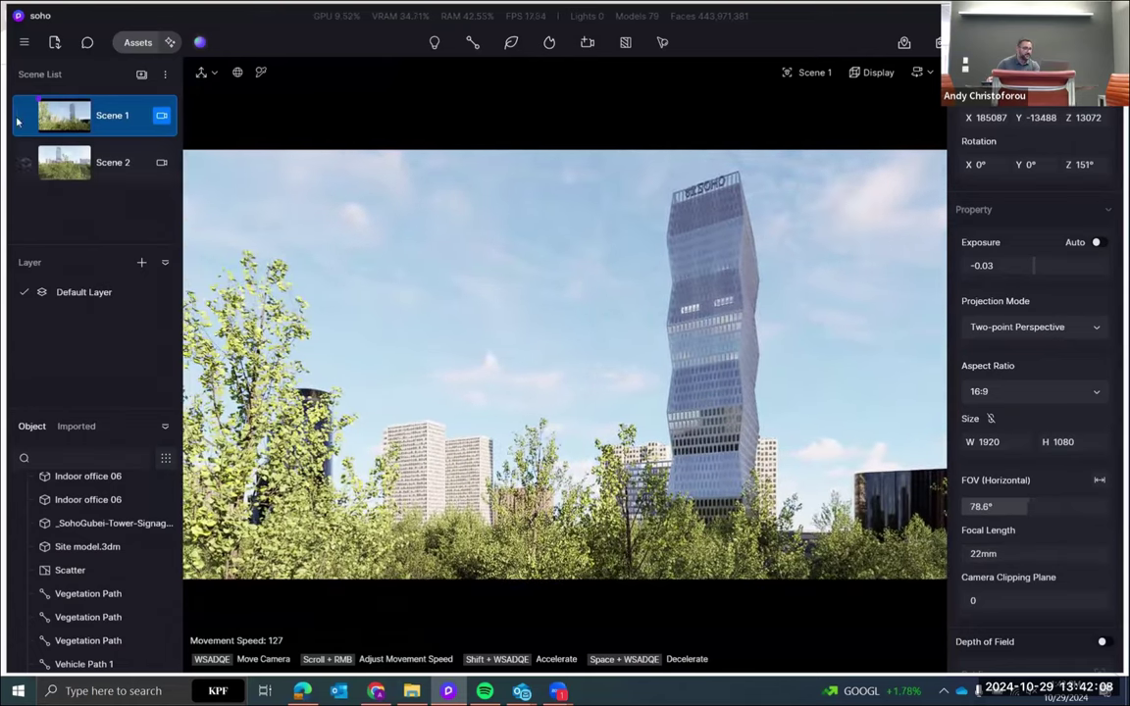
click(28, 120)
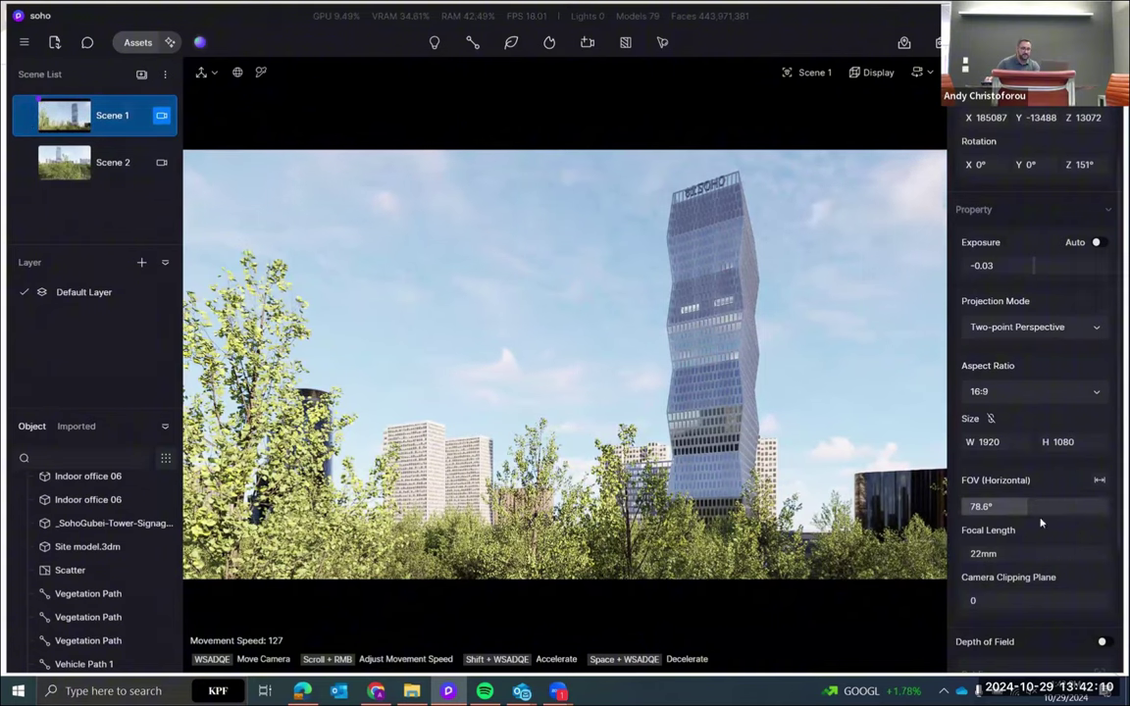
Turn on depth of field for Scene 1, pick a focus point in the view, set the blur to 10, and update the scene
scroll(1059, 549, down, 1)
scroll(1049, 548, down, 1)
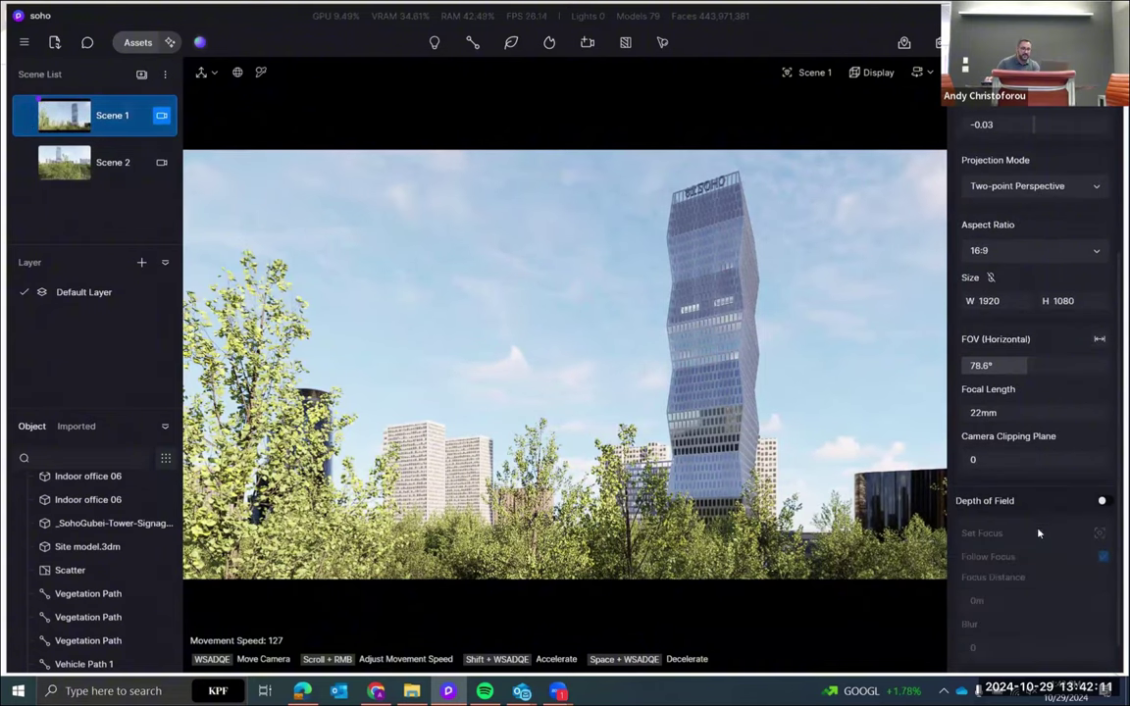
click(1103, 501)
click(1101, 534)
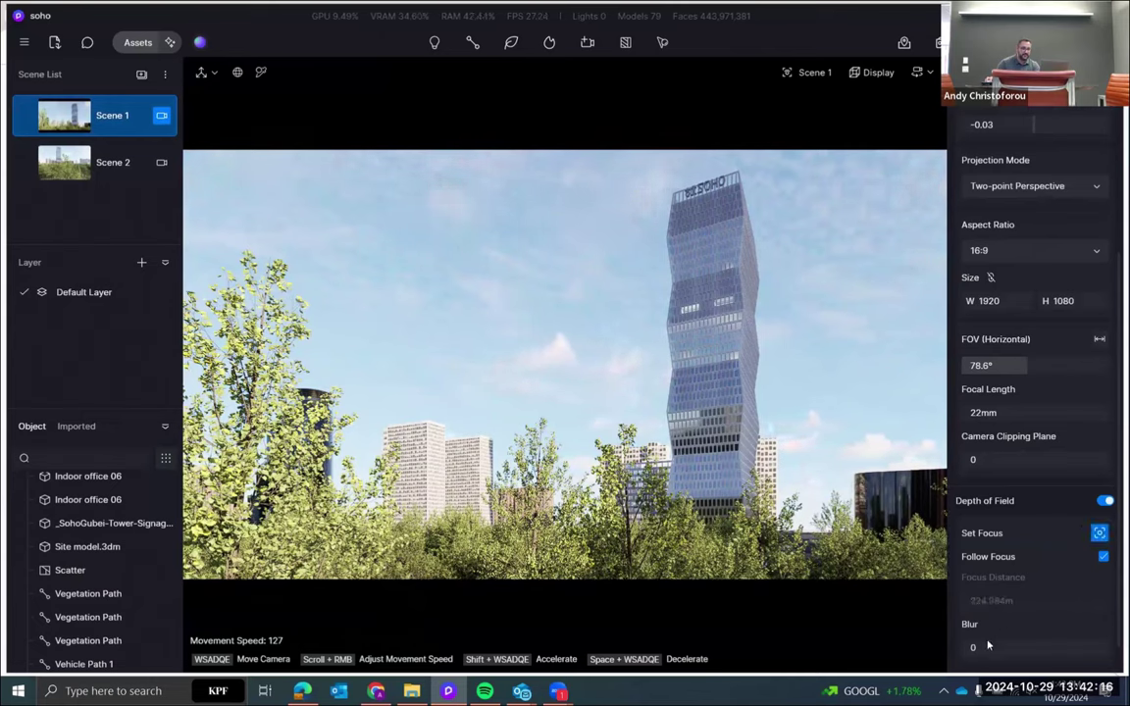
drag(989, 648, 1109, 643)
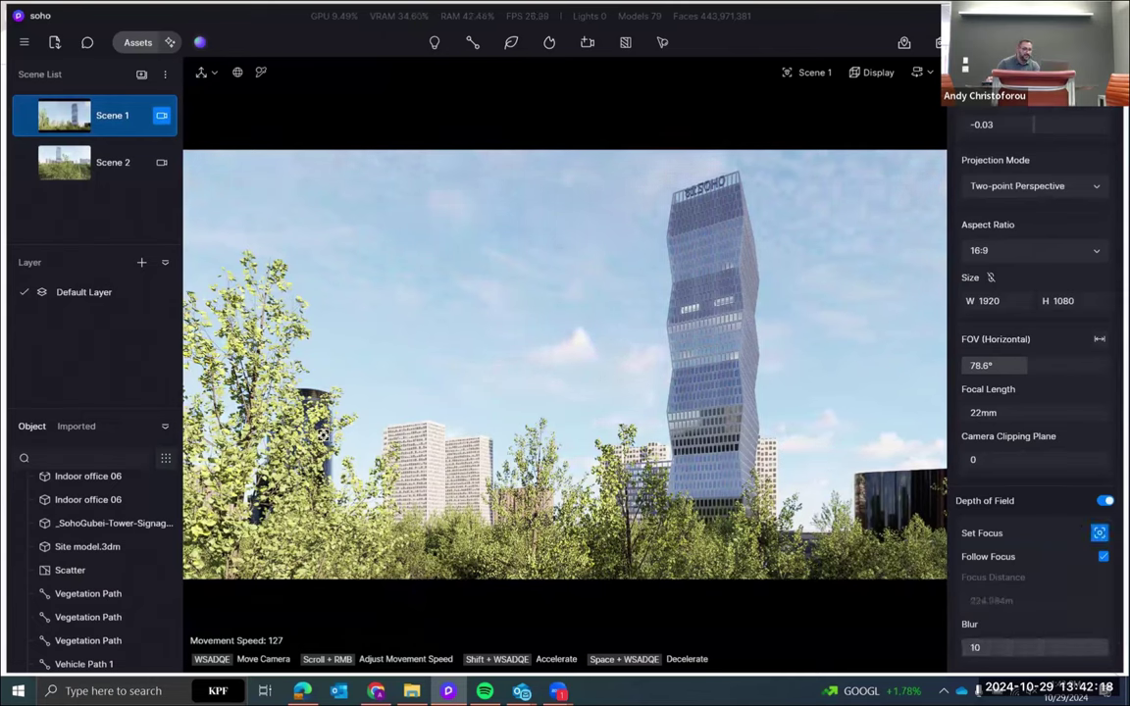
click(623, 533)
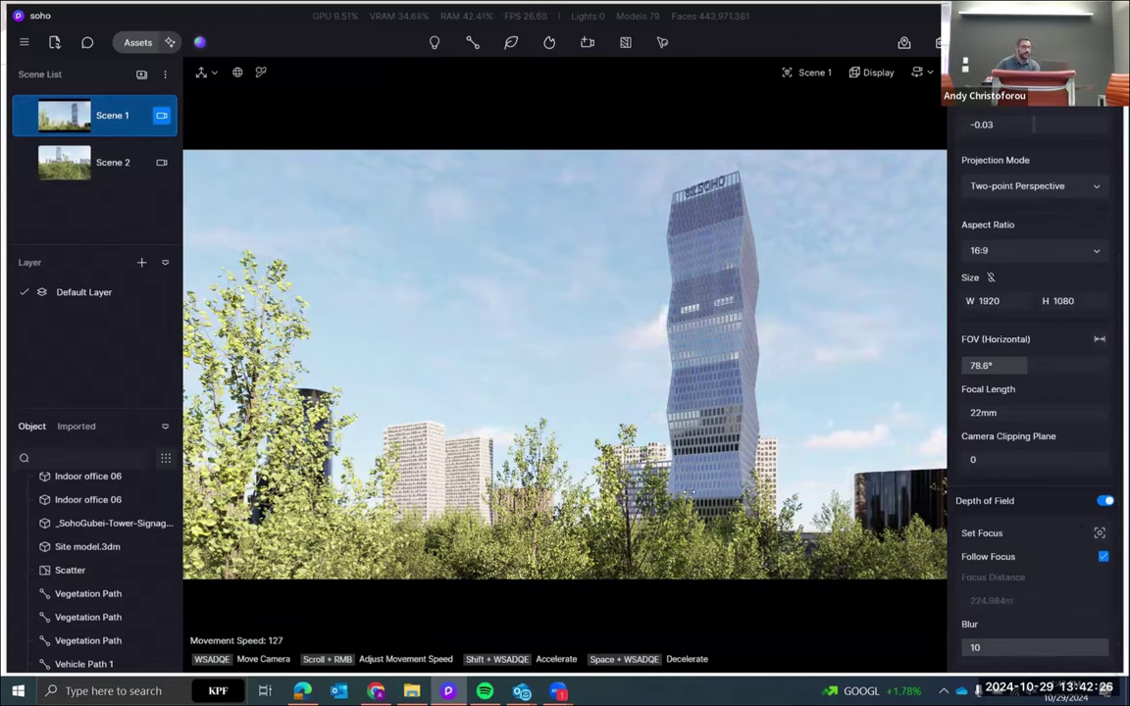
click(25, 115)
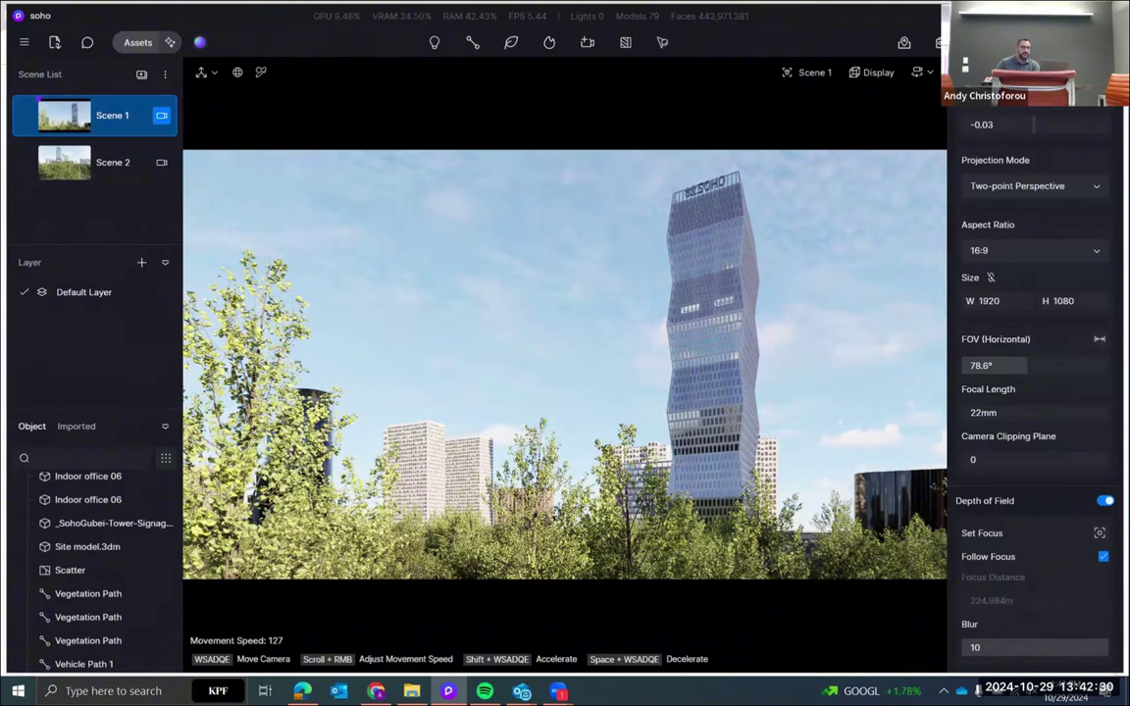
Move the sun to 07:13 AM and save the relit tower view as a new scene
scroll(1108, 235, down, 5)
drag(1079, 177, 976, 210)
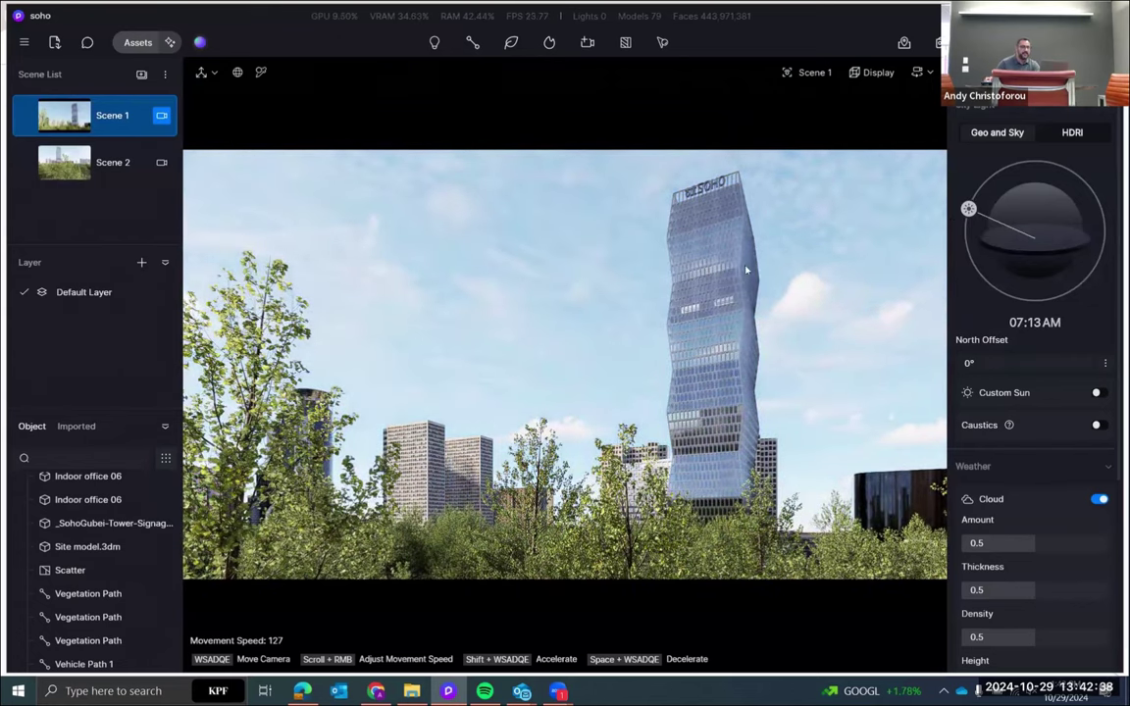
click(159, 118)
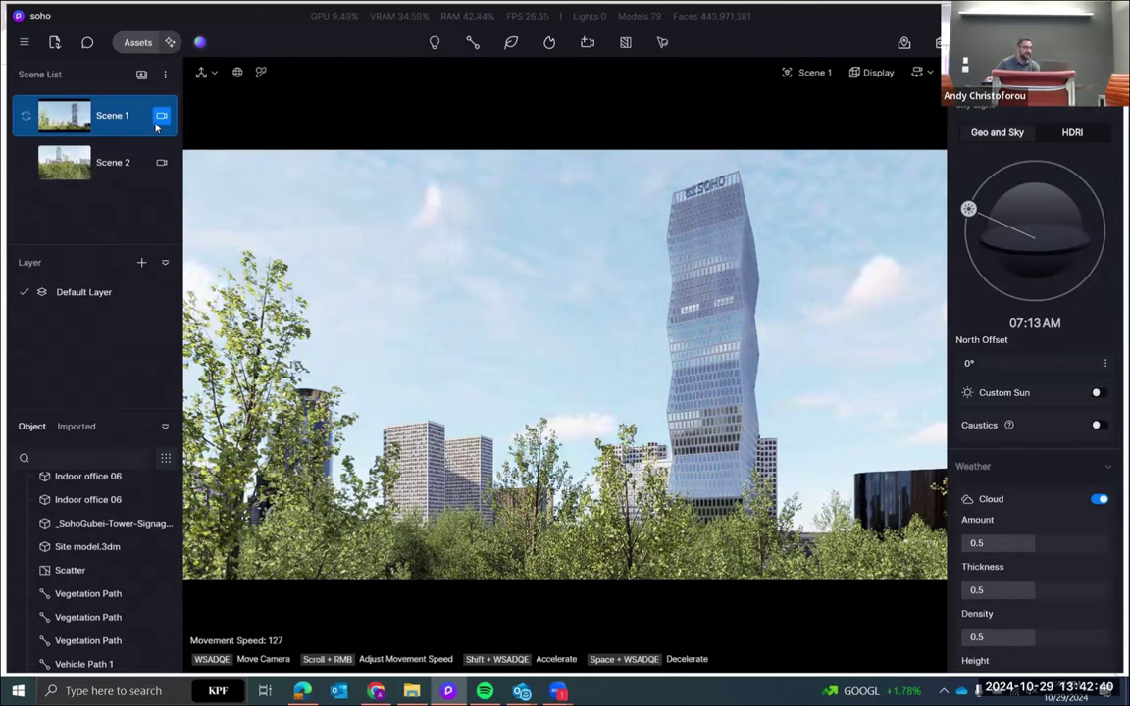
click(143, 75)
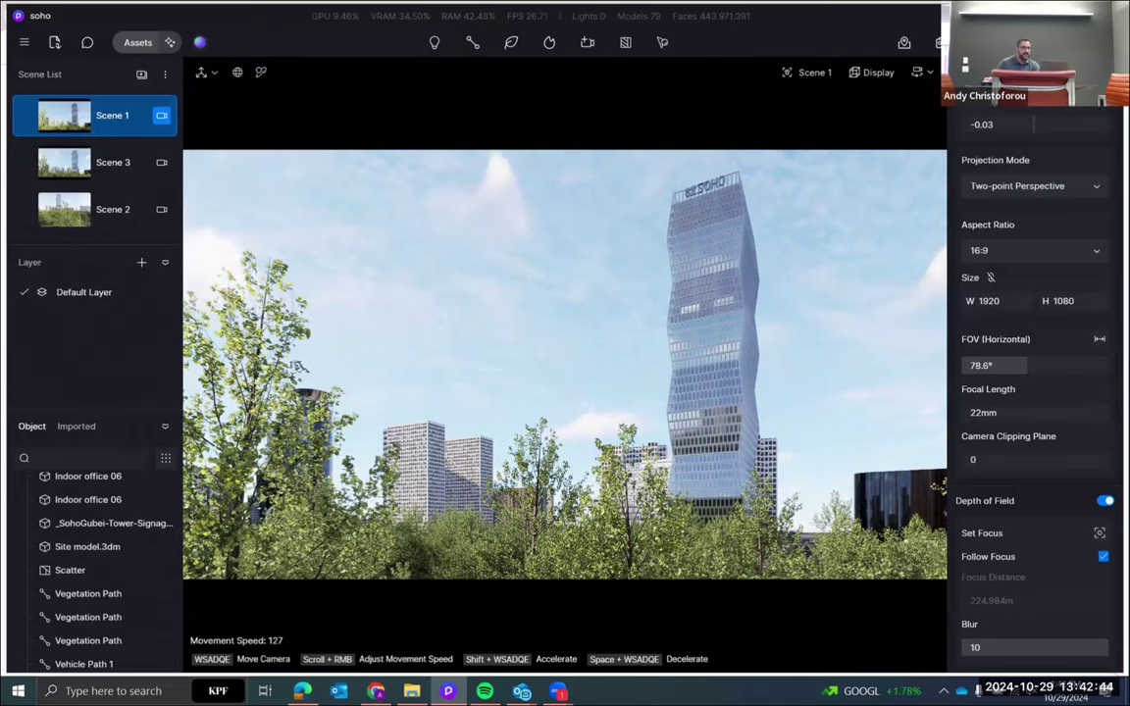
Generate and apply an AI Atmosphere Match to the current view, using the orange sunset building silhouette image from Downloads as reference
click(1065, 75)
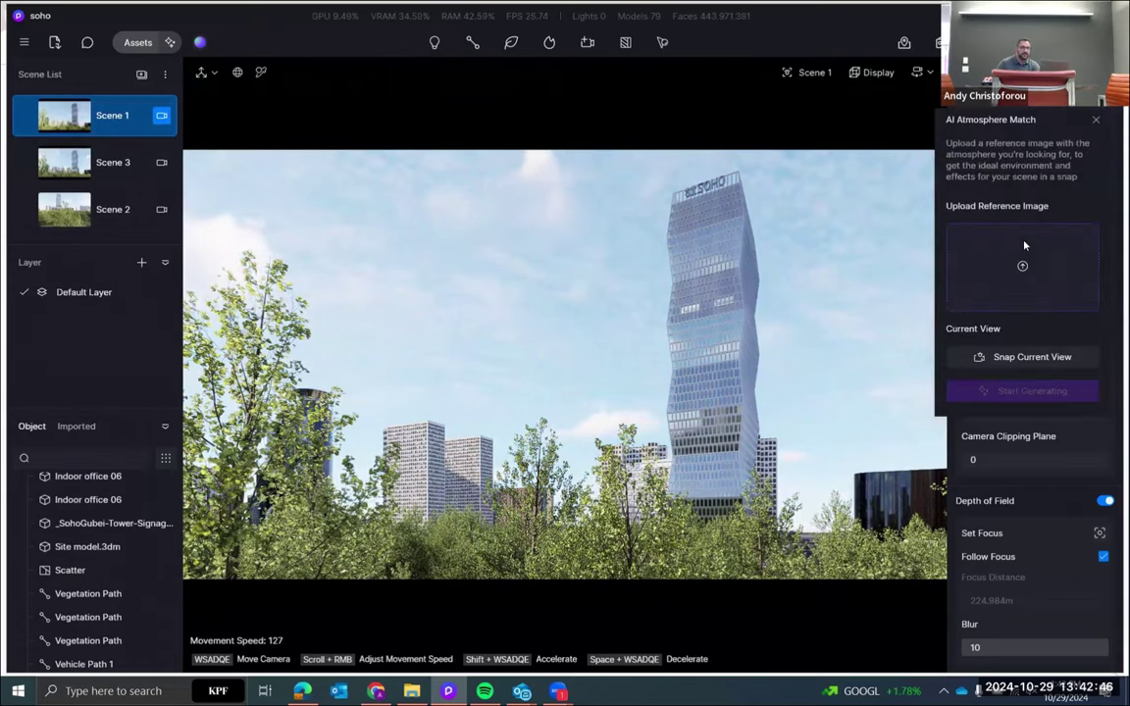
click(1022, 265)
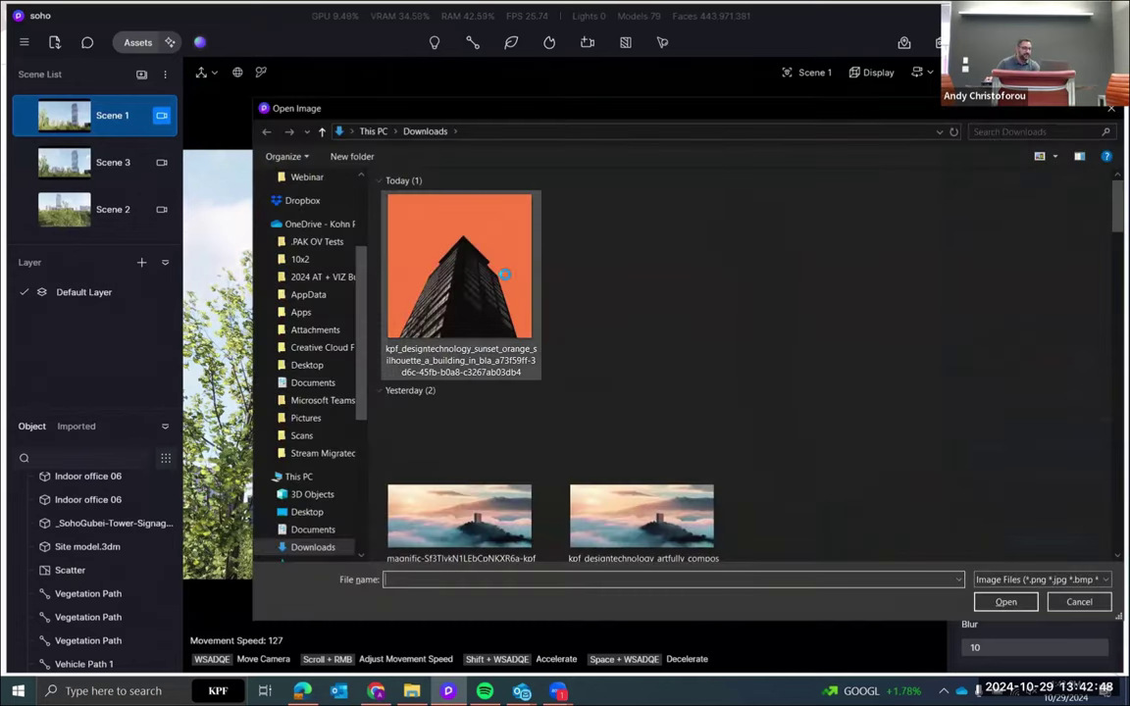
double_click(504, 275)
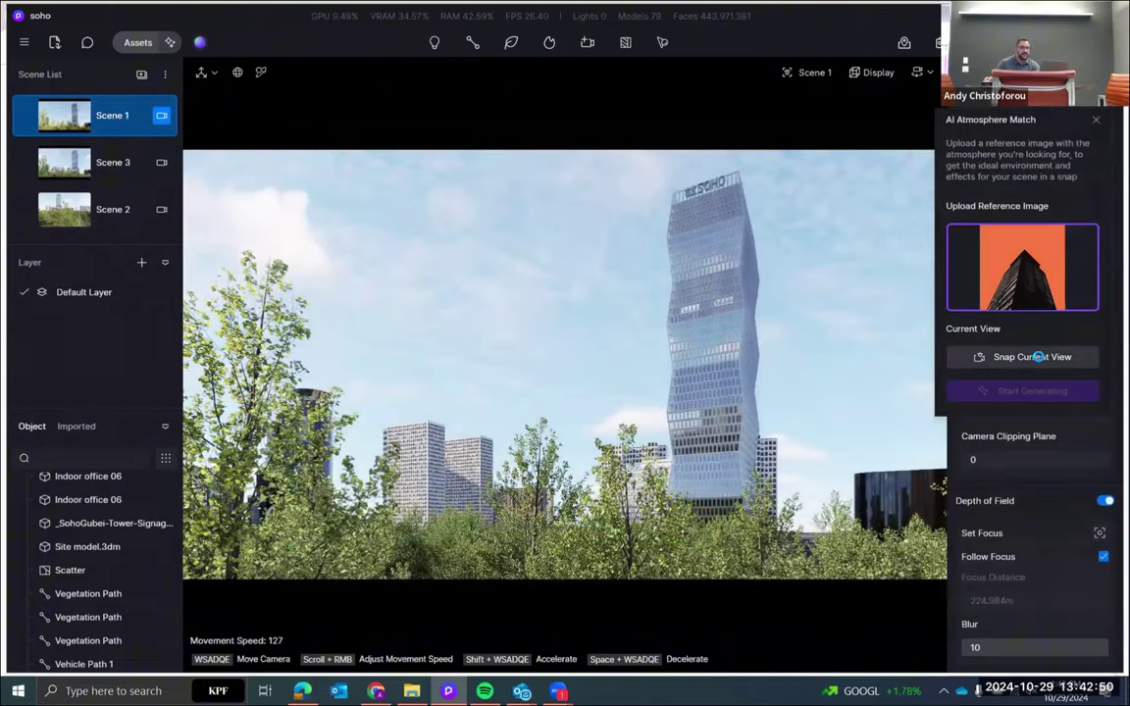
click(1038, 357)
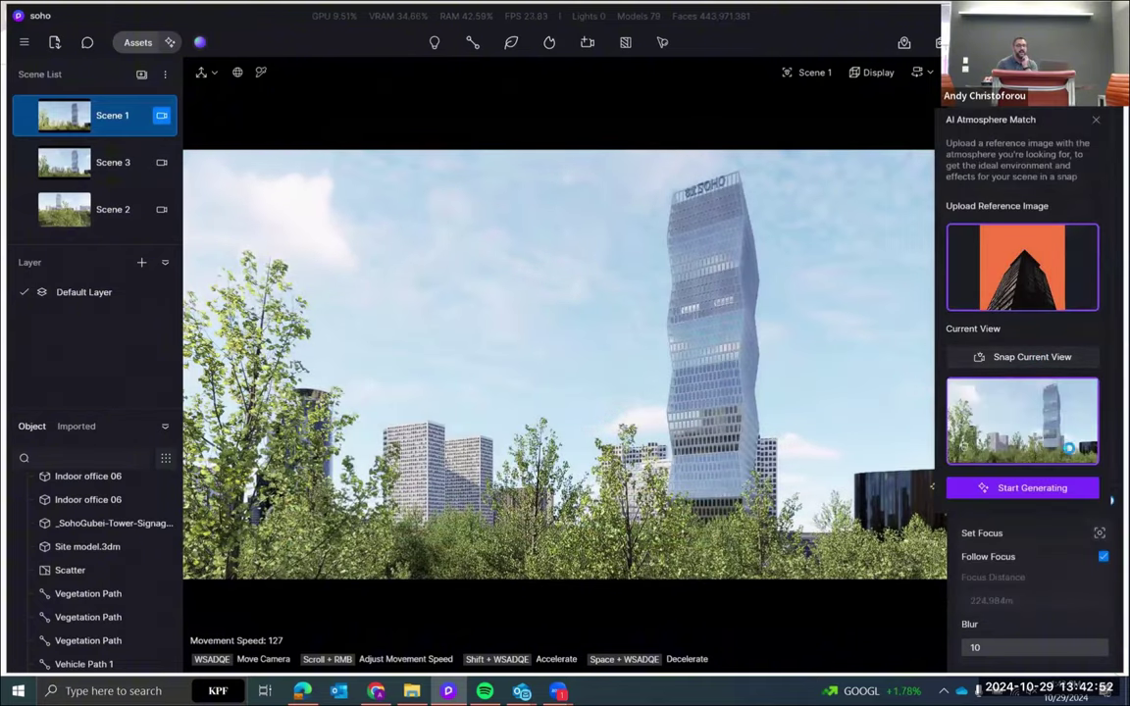
click(1030, 488)
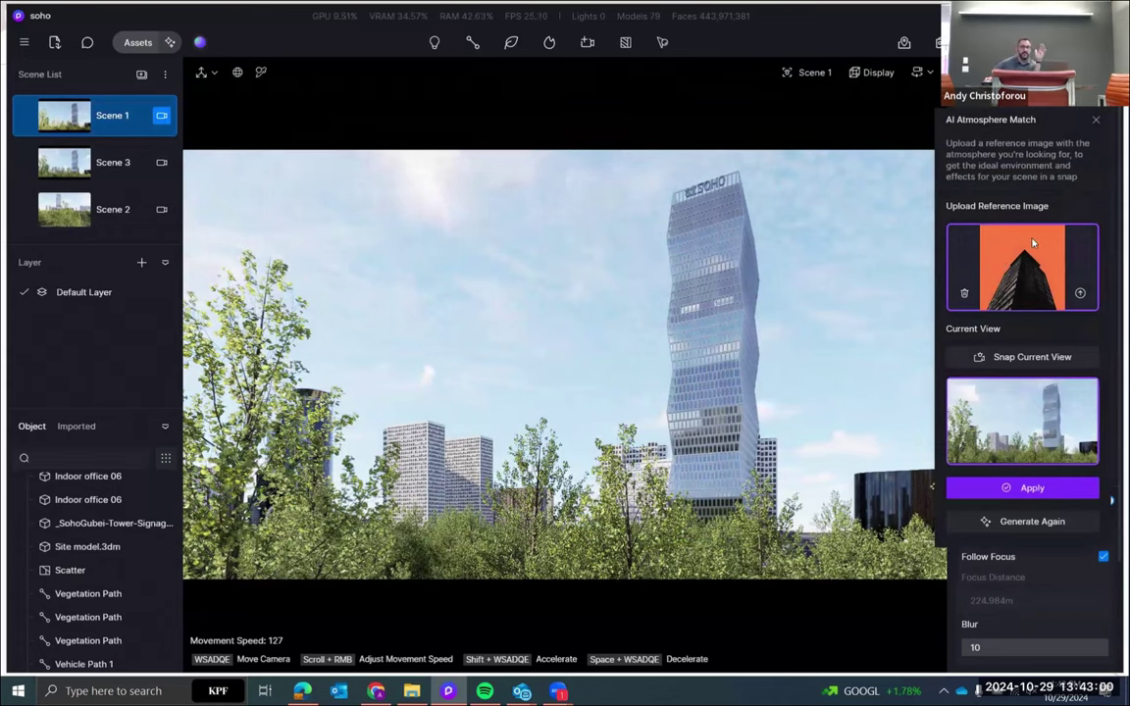
click(1032, 488)
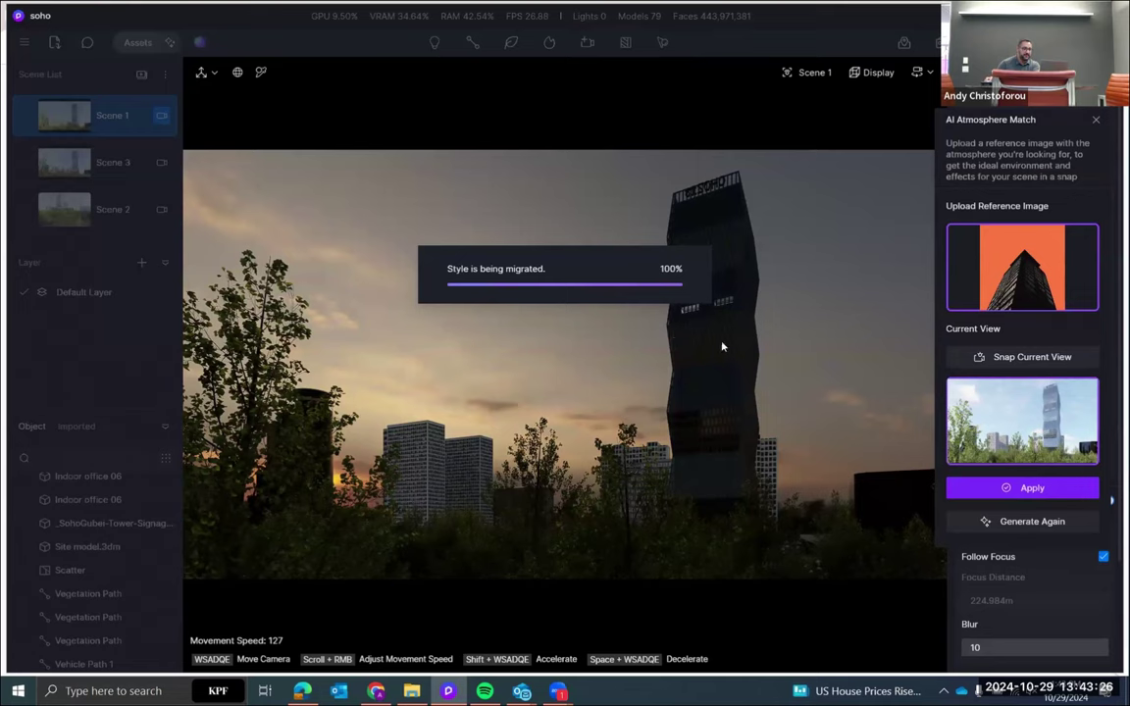
click(1096, 121)
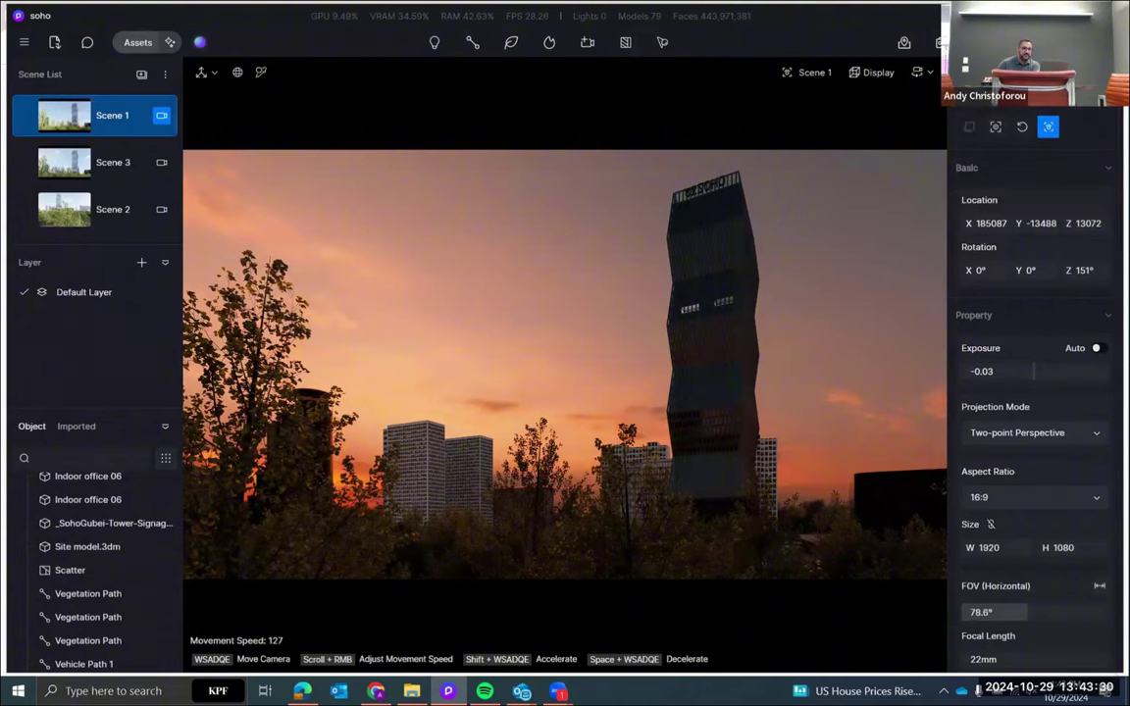
Rotate the HDRI sky to 296.7°, and set the post-processing shadow to 0.48 and contrast to 0.07
click(1034, 77)
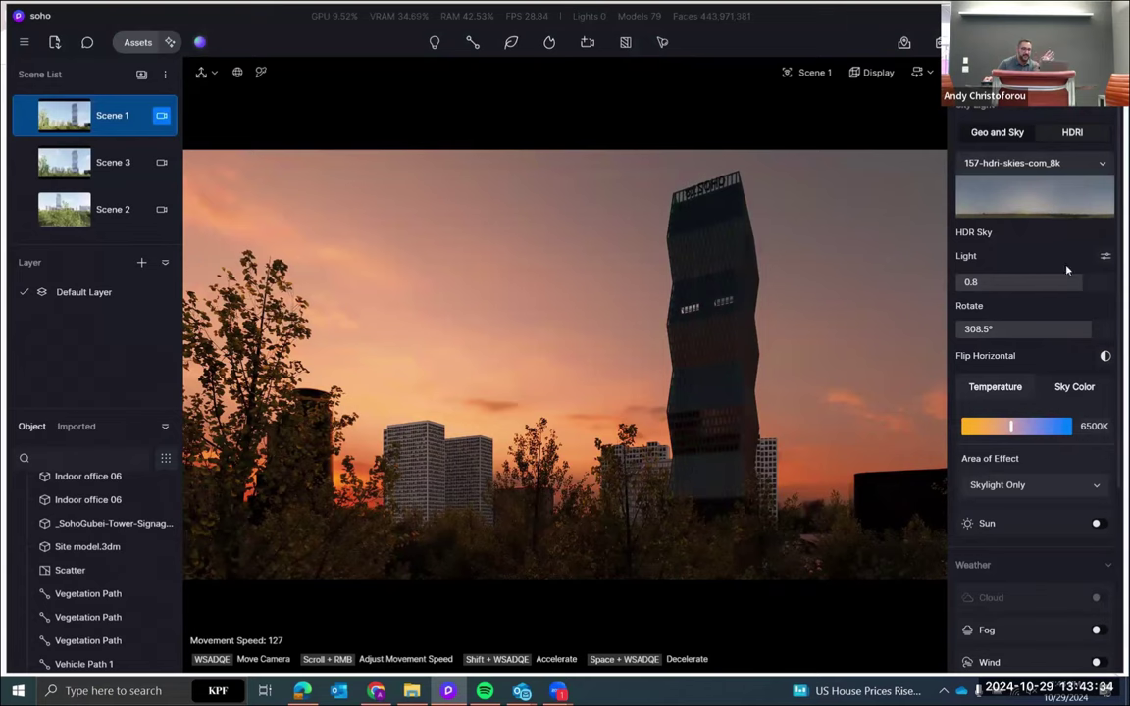
drag(1040, 330, 1080, 333)
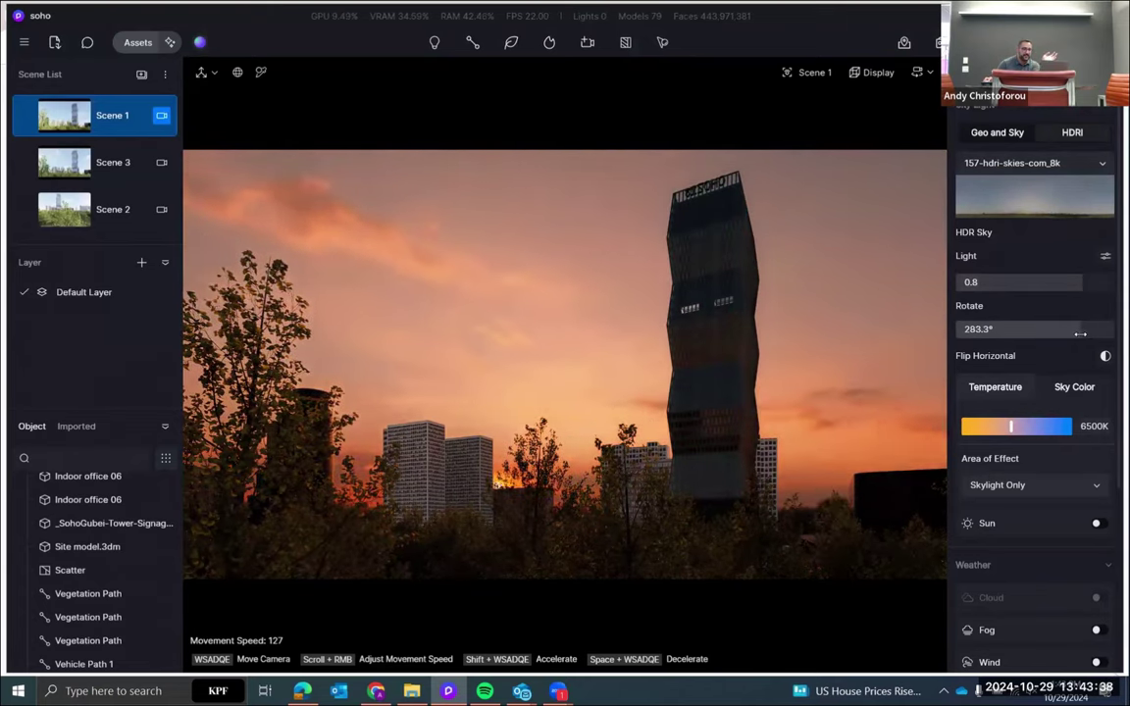
scroll(1029, 392, down, 5)
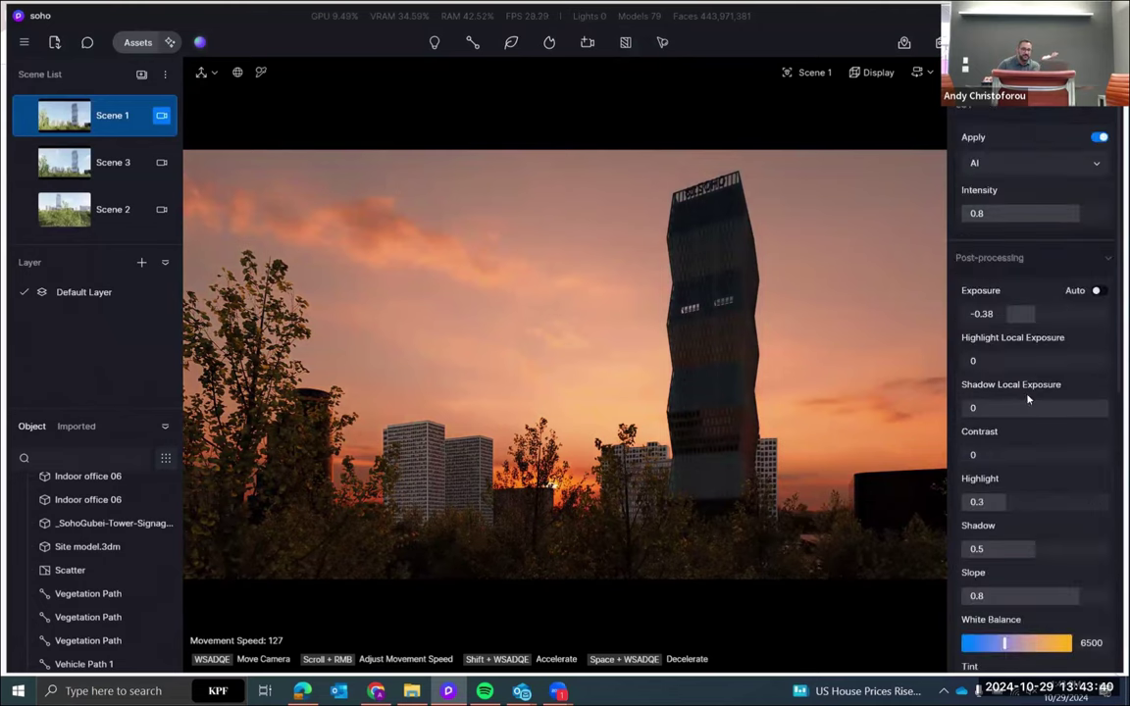
mouse_move(1020, 549)
mouse_down()
mouse_move(1003, 550)
mouse_move(1037, 553)
mouse_move(1027, 554)
mouse_up()
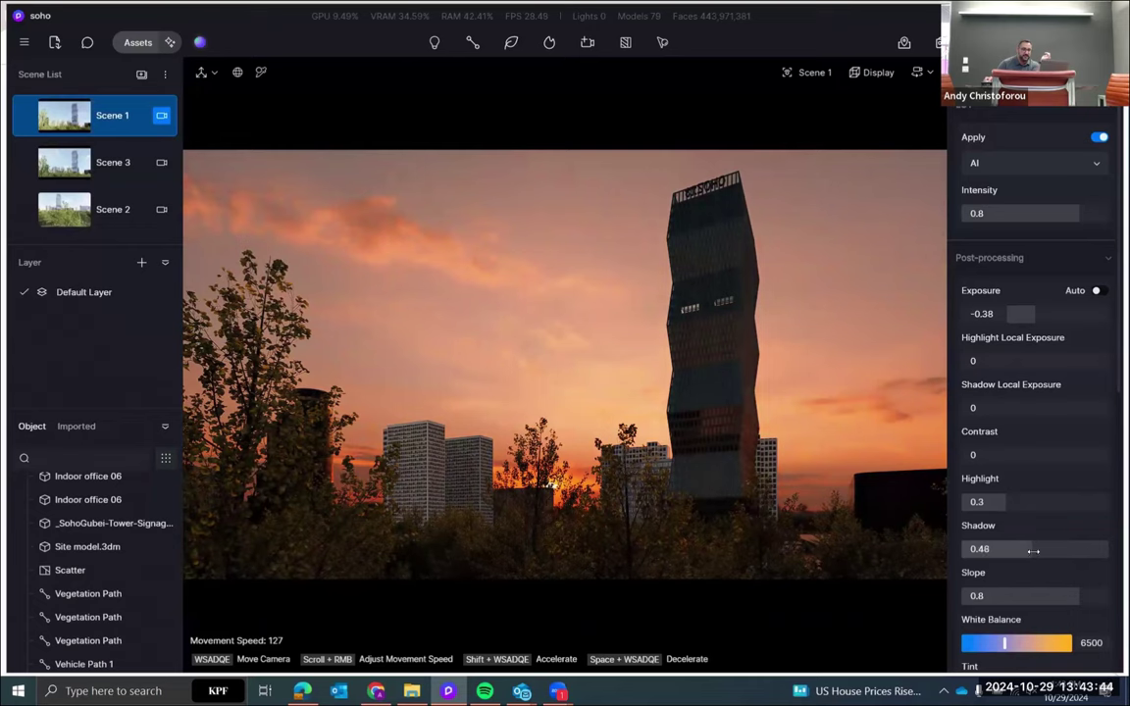
mouse_move(1020, 454)
mouse_down()
mouse_move(999, 455)
mouse_move(1041, 461)
mouse_up()
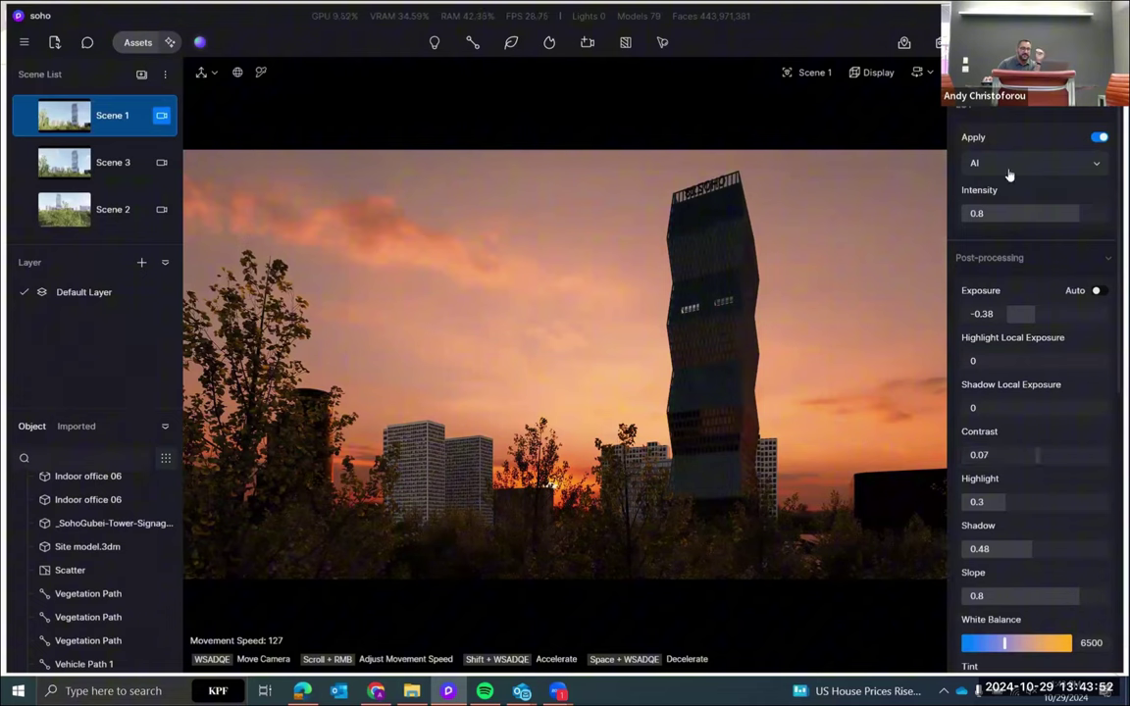
scroll(1069, 380, up, 5)
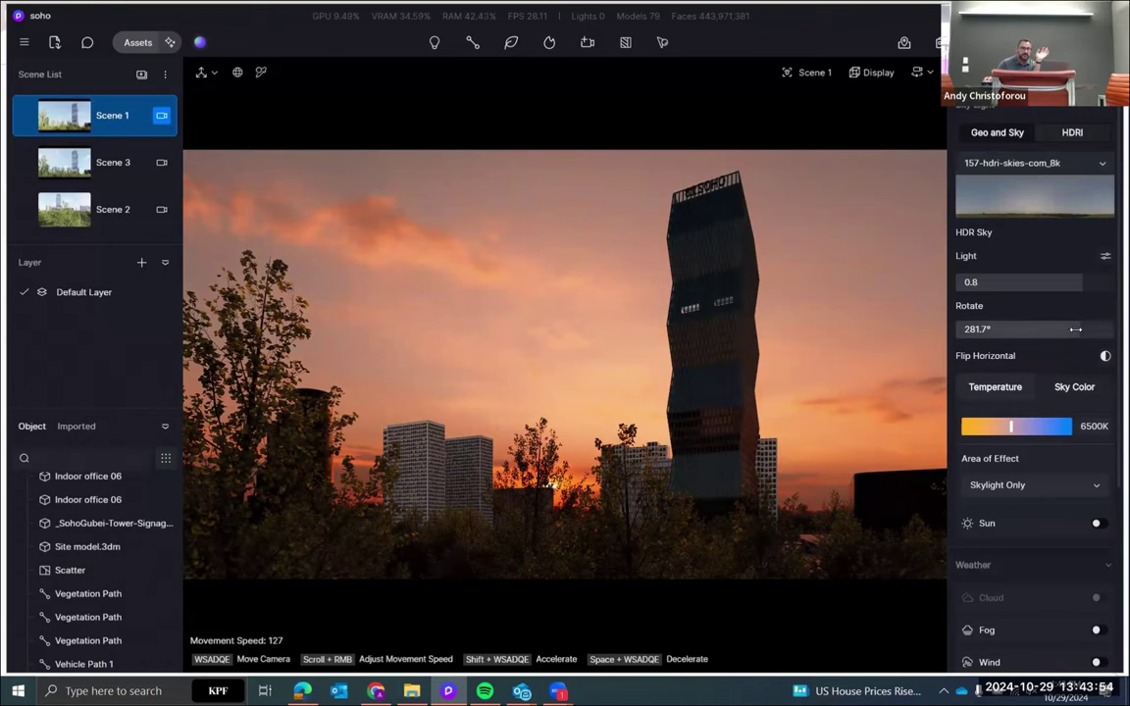
drag(1079, 334, 1083, 330)
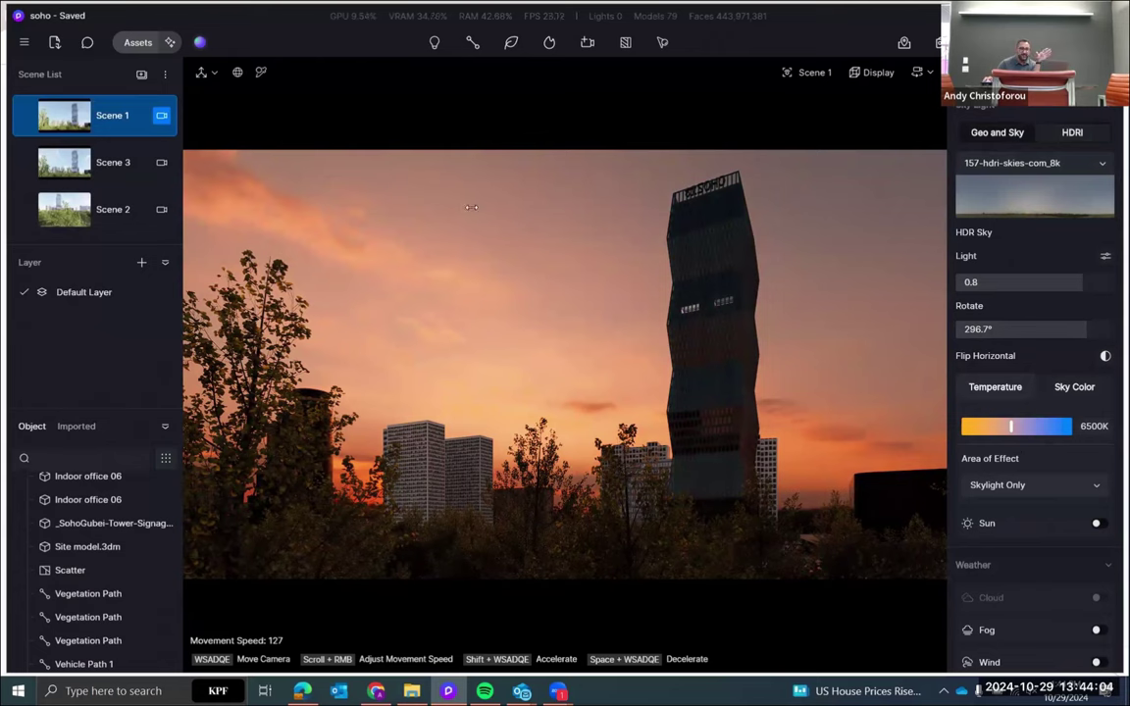
Generate and apply an AI Atmosphere Match to a fresh snap of the current view, using the hilltop castle above the clouds as reference
click(1035, 87)
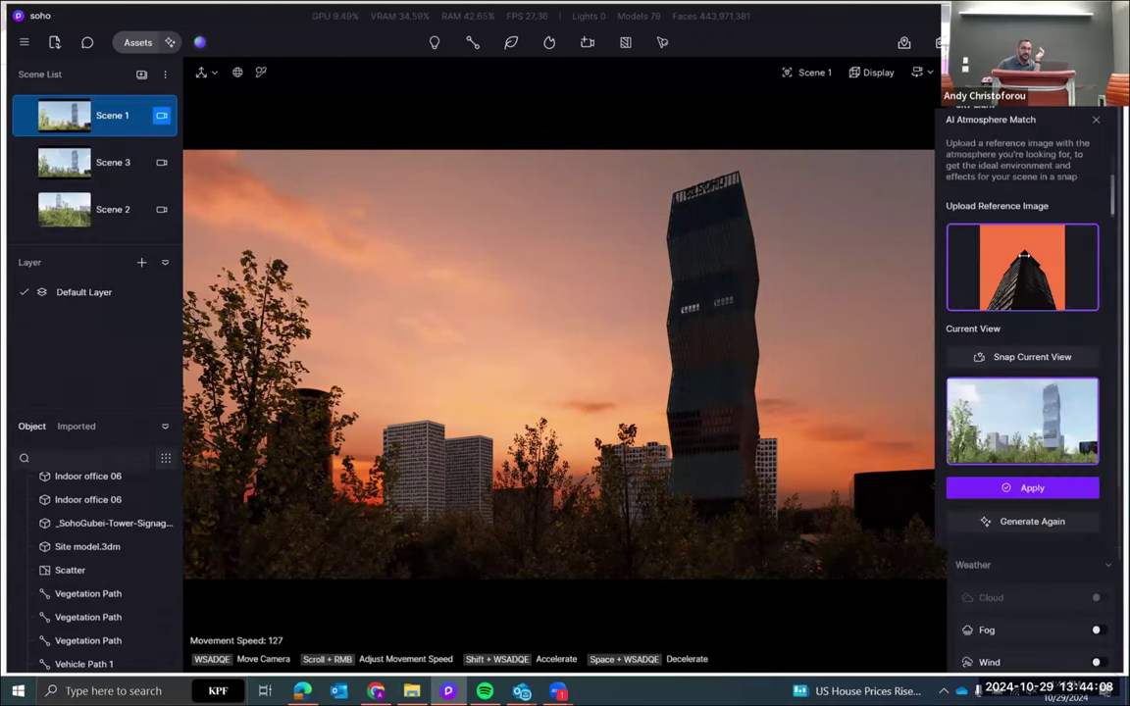
click(968, 295)
click(1025, 267)
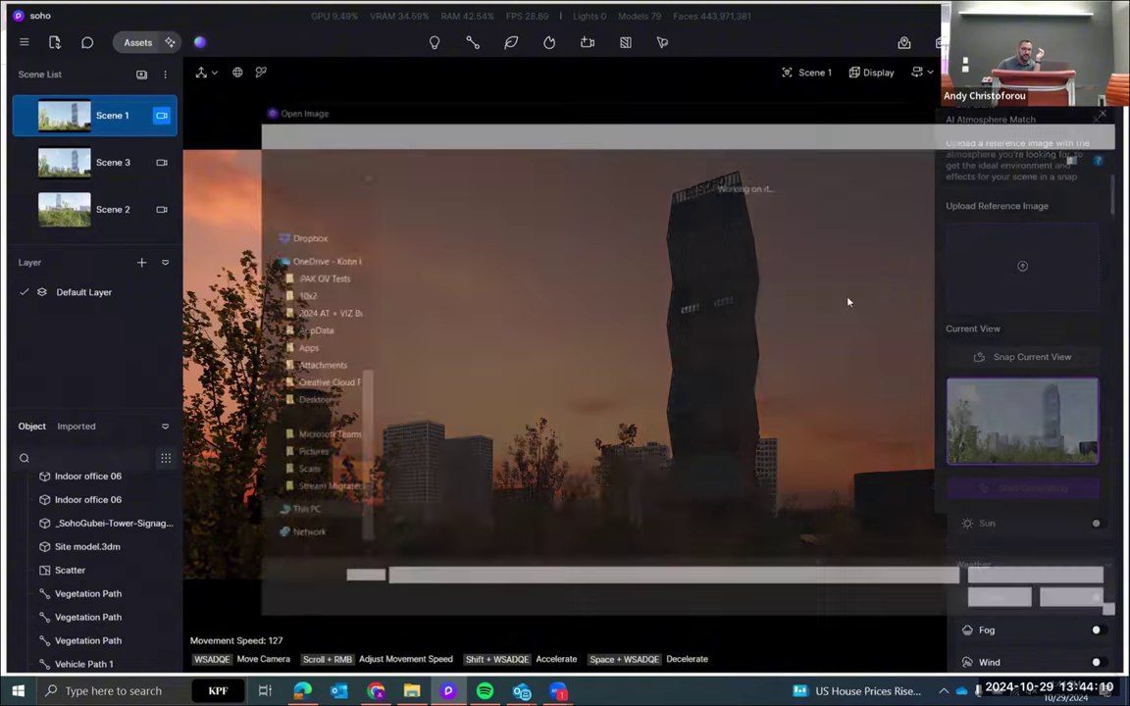
double_click(665, 488)
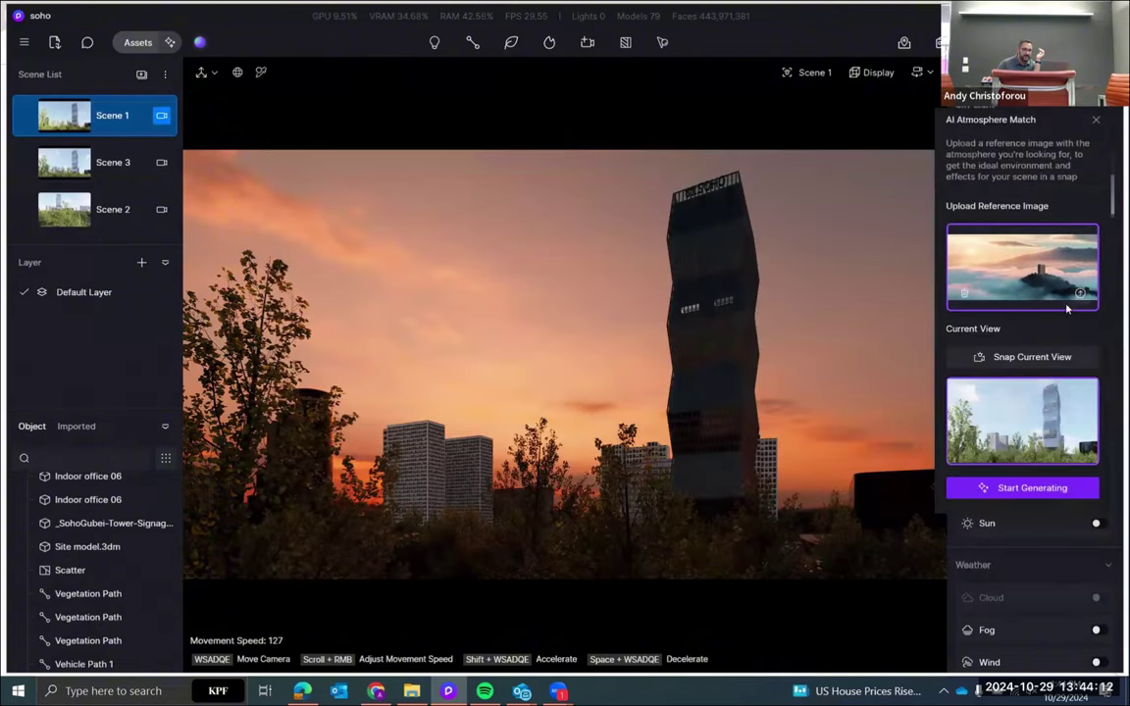
click(1016, 367)
click(1065, 494)
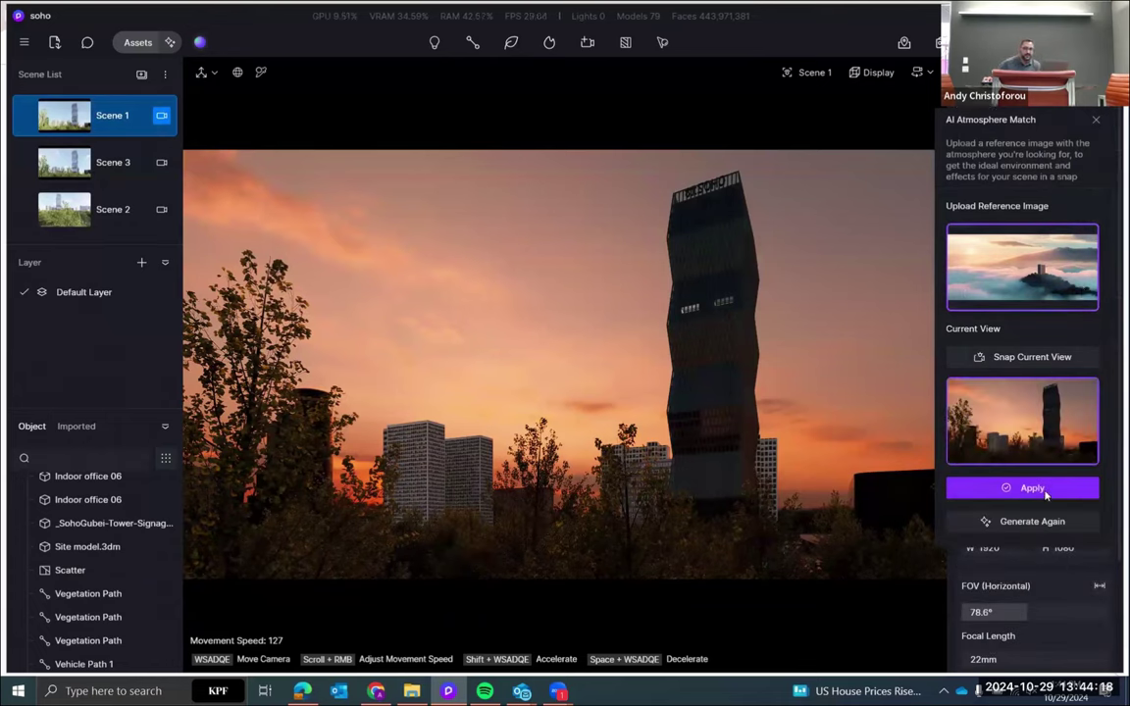
click(1046, 494)
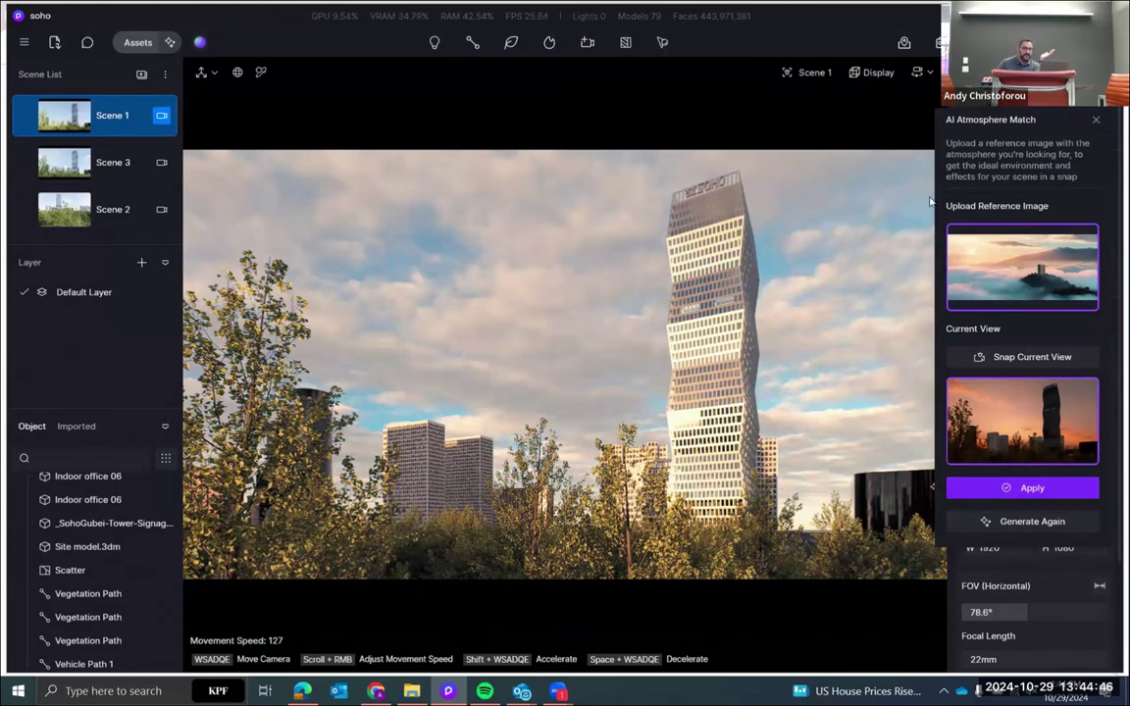
click(1097, 121)
Set the sun's north offset to 67°, the cloud amount to 0.78 and the cloud thickness to 0.35
scroll(1023, 265, down, 6)
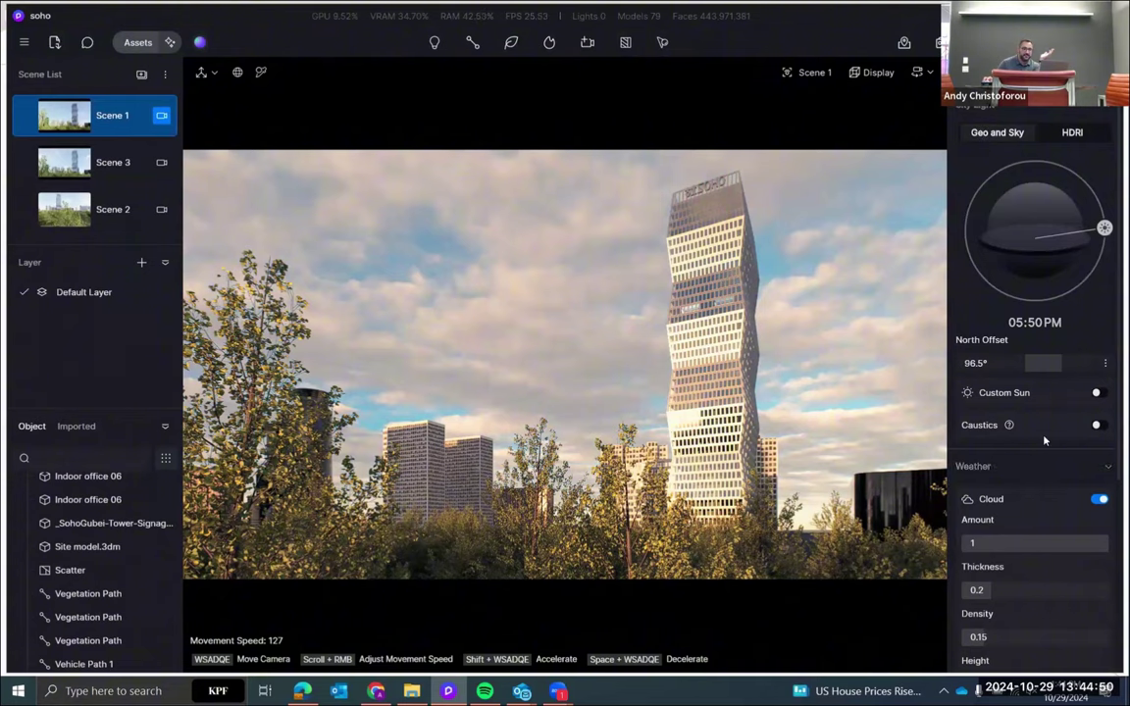
mouse_move(1049, 365)
mouse_down()
mouse_move(972, 376)
mouse_move(1047, 368)
mouse_up()
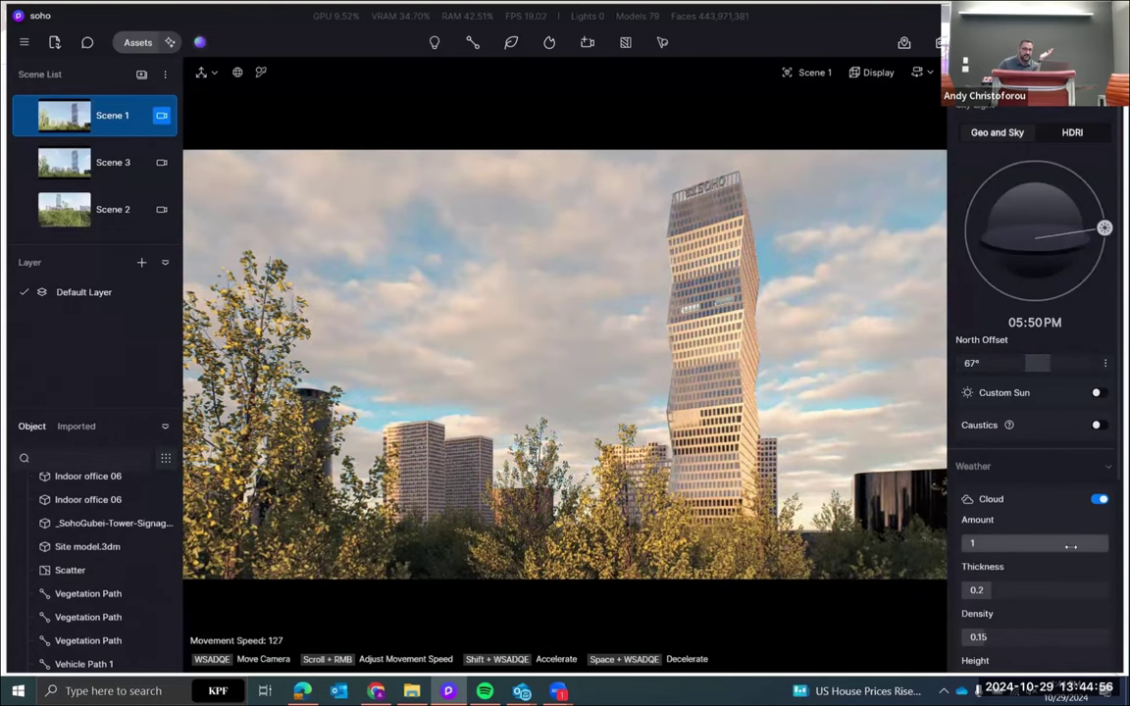
drag(1071, 545, 1093, 550)
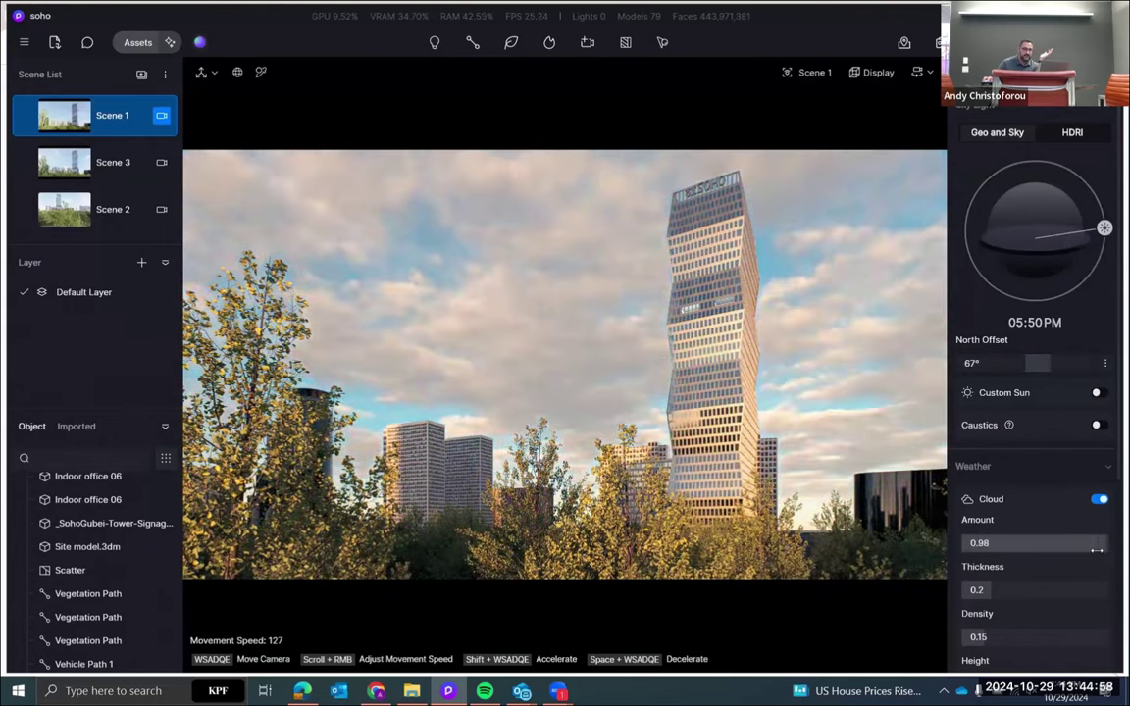
drag(991, 593, 1025, 593)
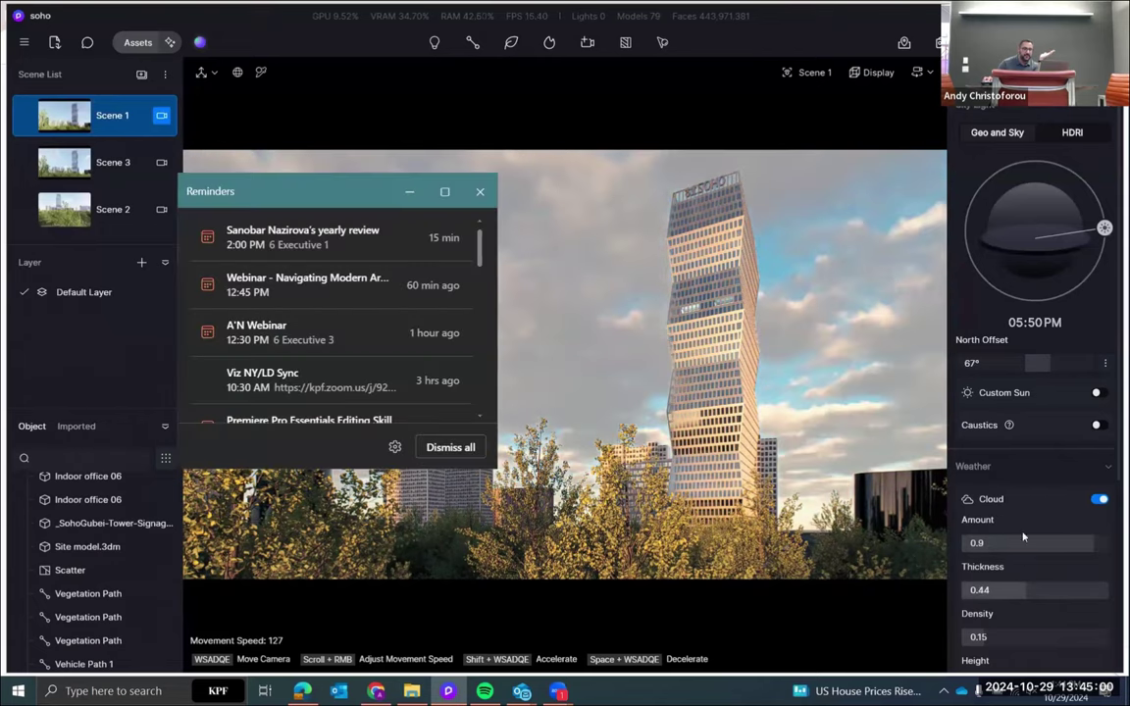
click(480, 192)
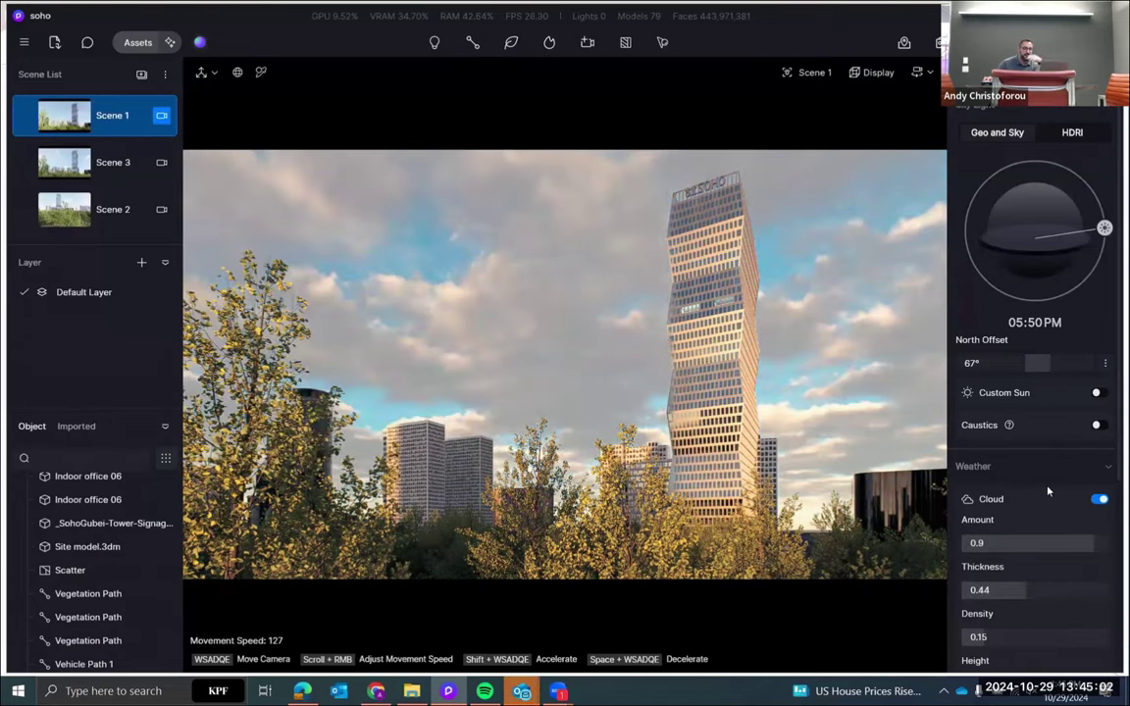
drag(1026, 590, 1014, 591)
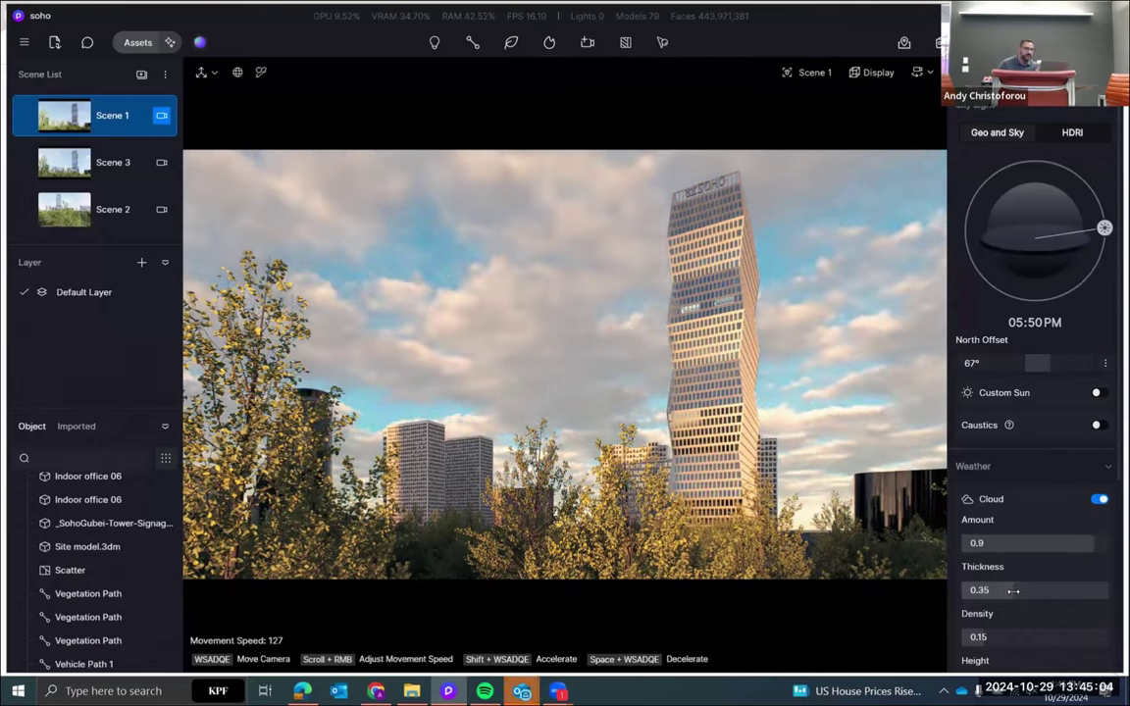
drag(1091, 545, 1076, 547)
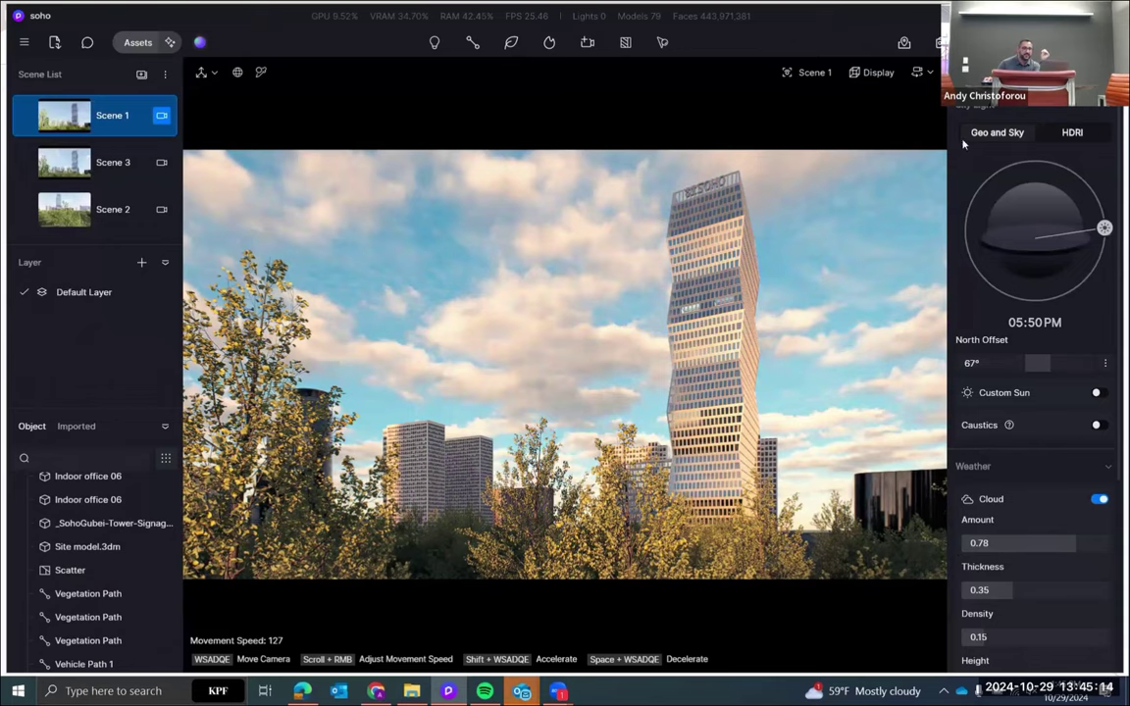
Render Scene 1 as a 2k still image and save it to the Desktop as the PNG file Scene 1
click(943, 42)
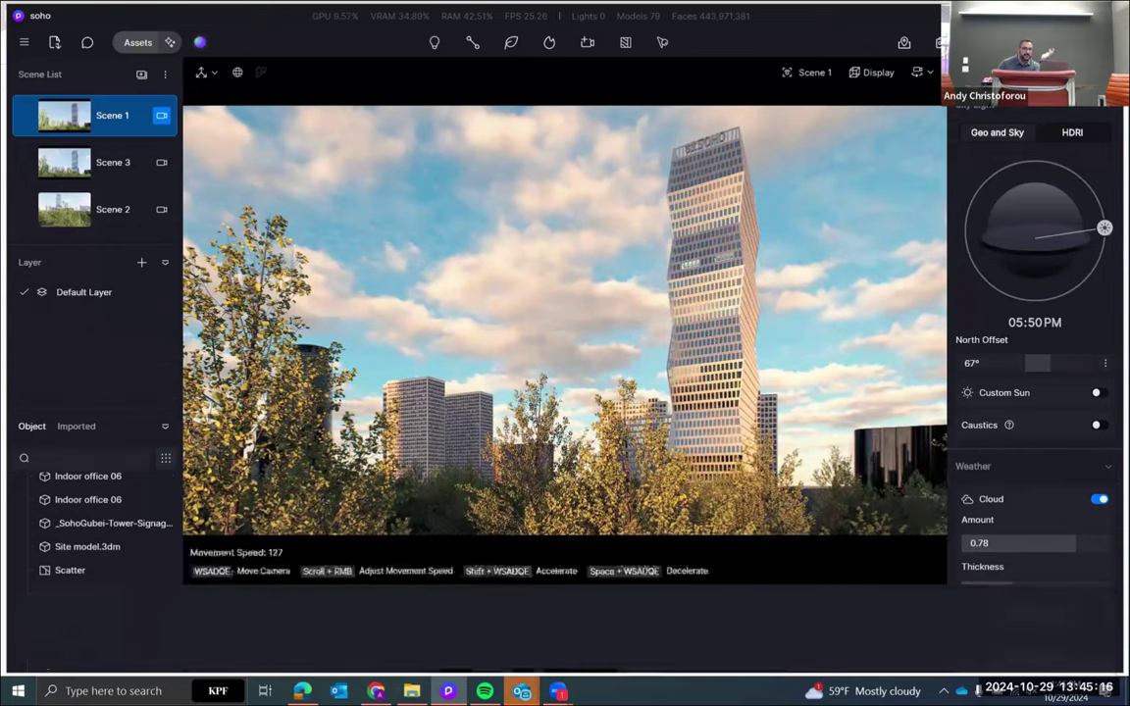
click(630, 640)
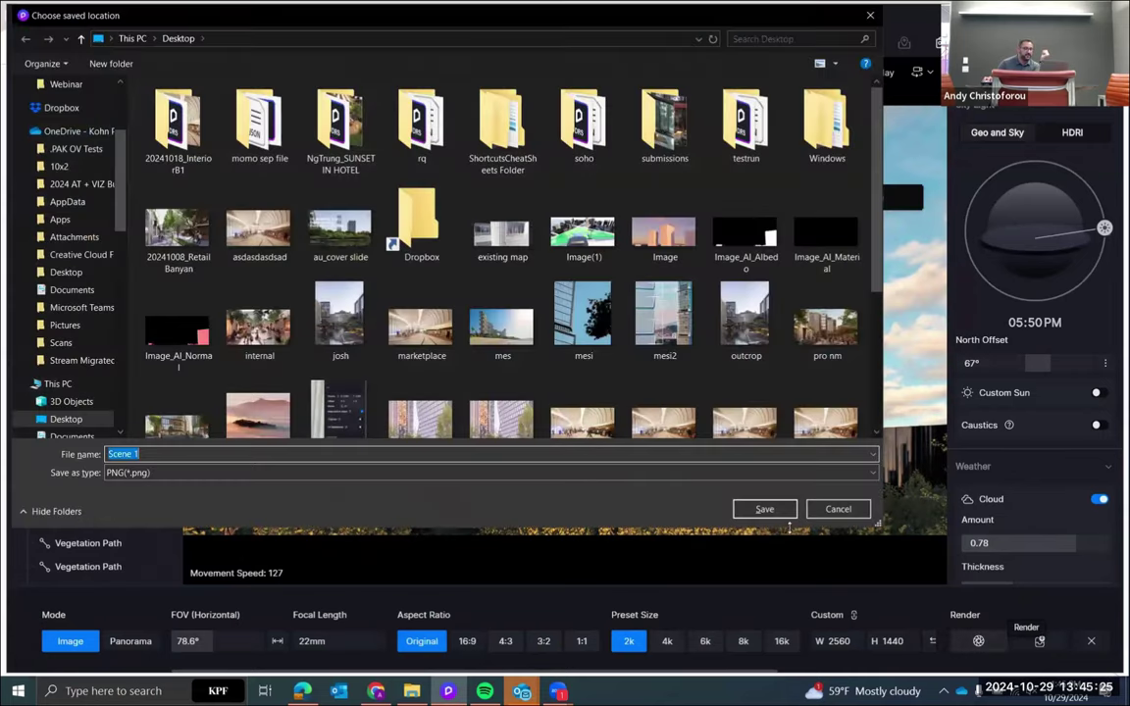
click(769, 510)
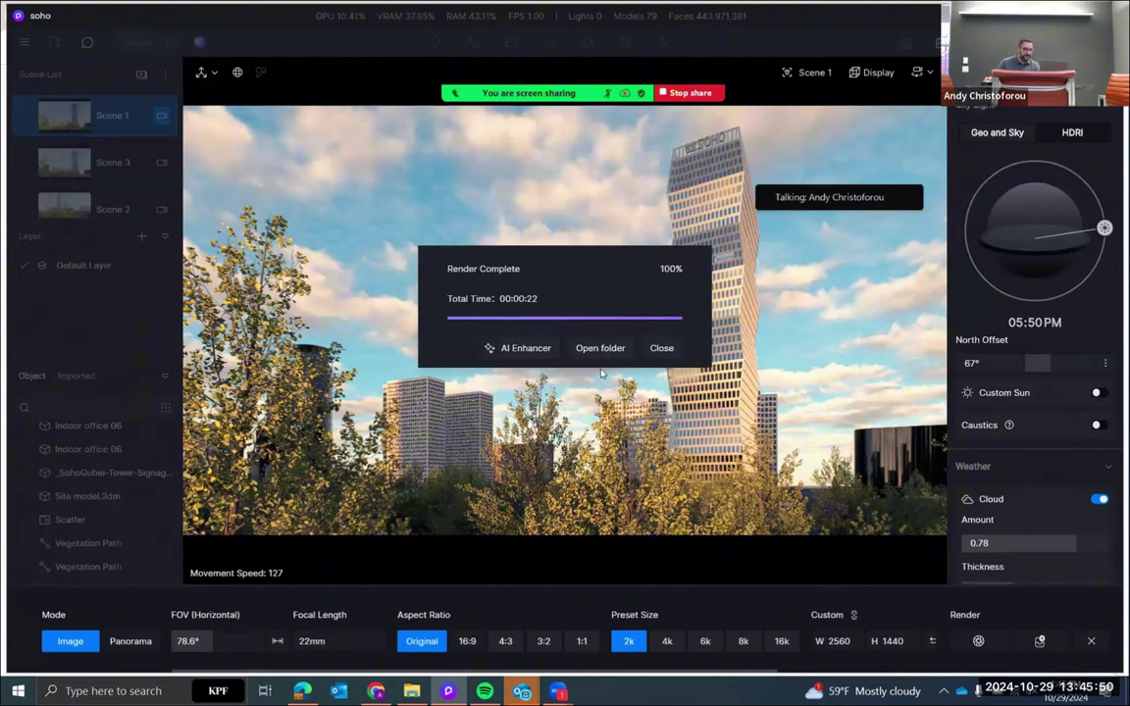
Run the AI Enhancer on the Scene 1 render with the weight at Normal
click(526, 351)
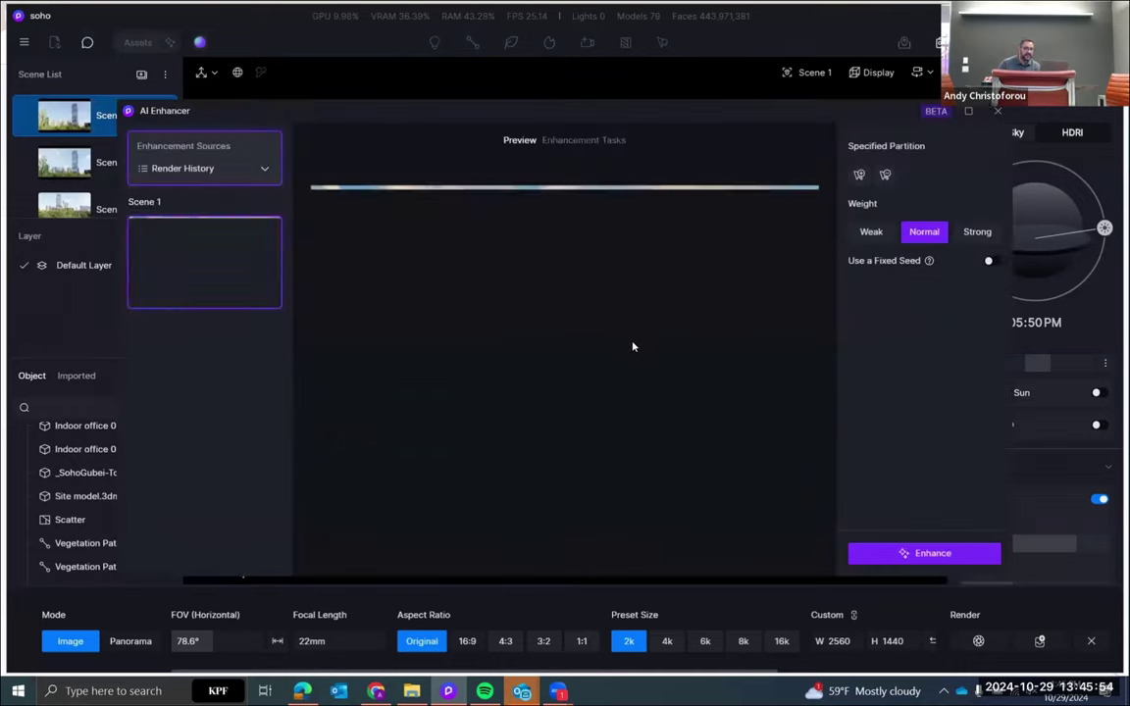
click(914, 552)
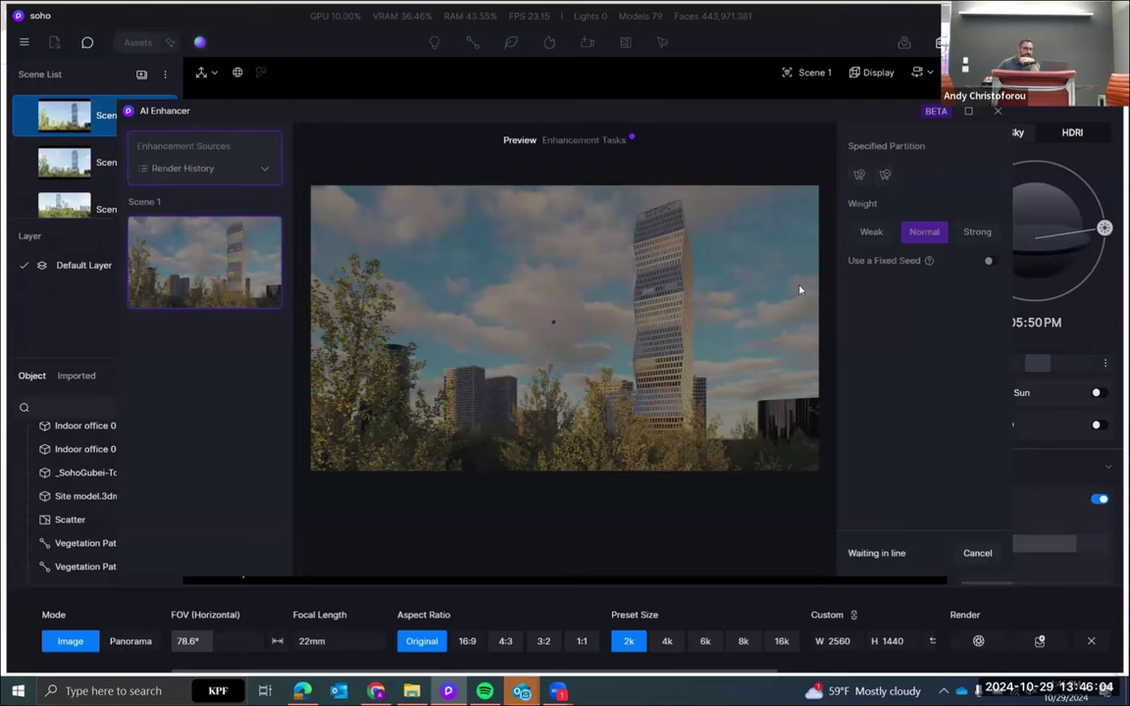
key(super+Up)
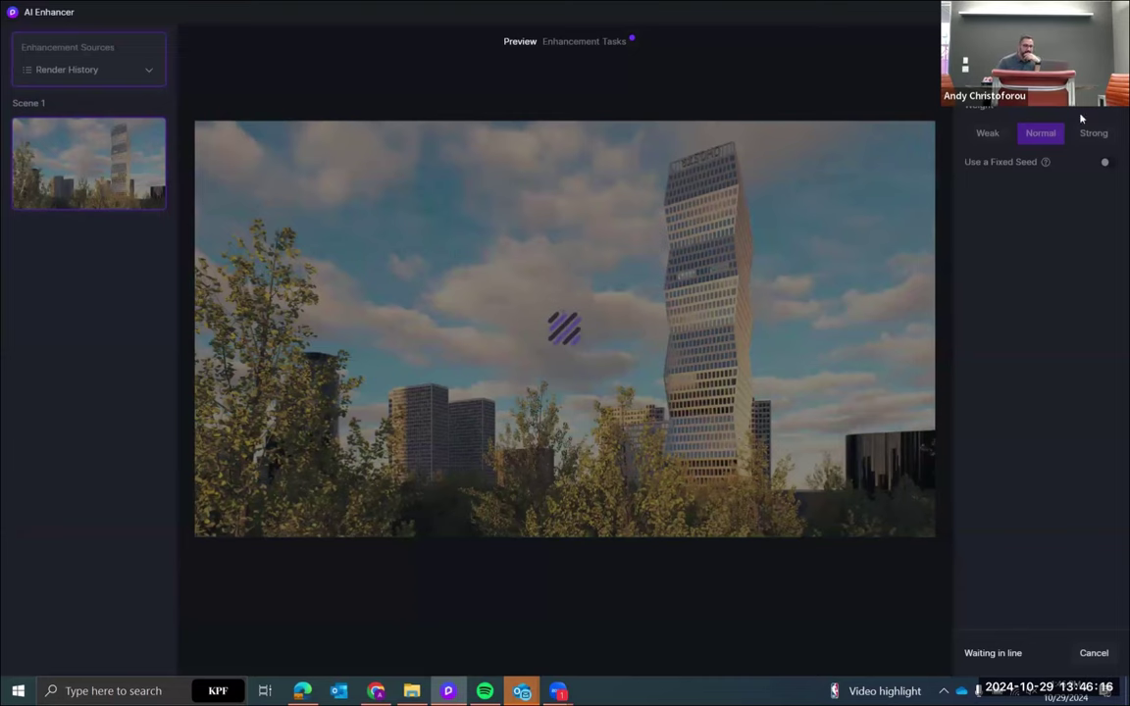
click(1086, 12)
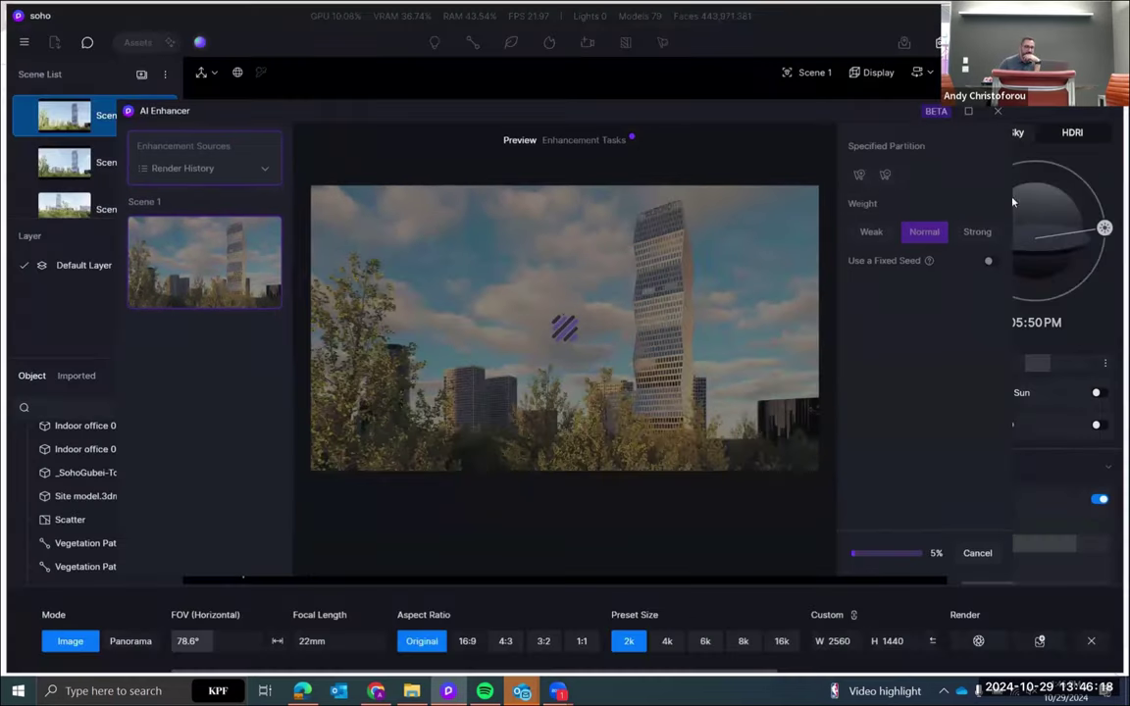
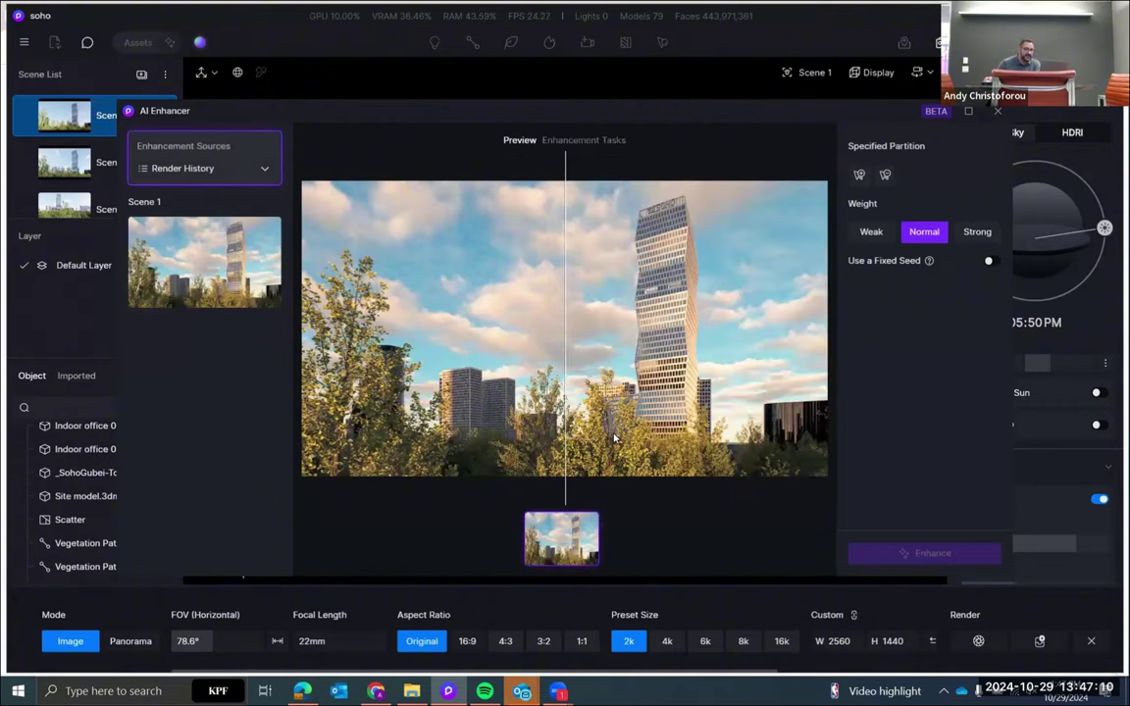
Compare the original and AI-enhanced Scene 1 renders up close on the foreground trees and background buildings, and close the AI Enhancer
drag(567, 435, 325, 420)
scroll(388, 413, up, 5)
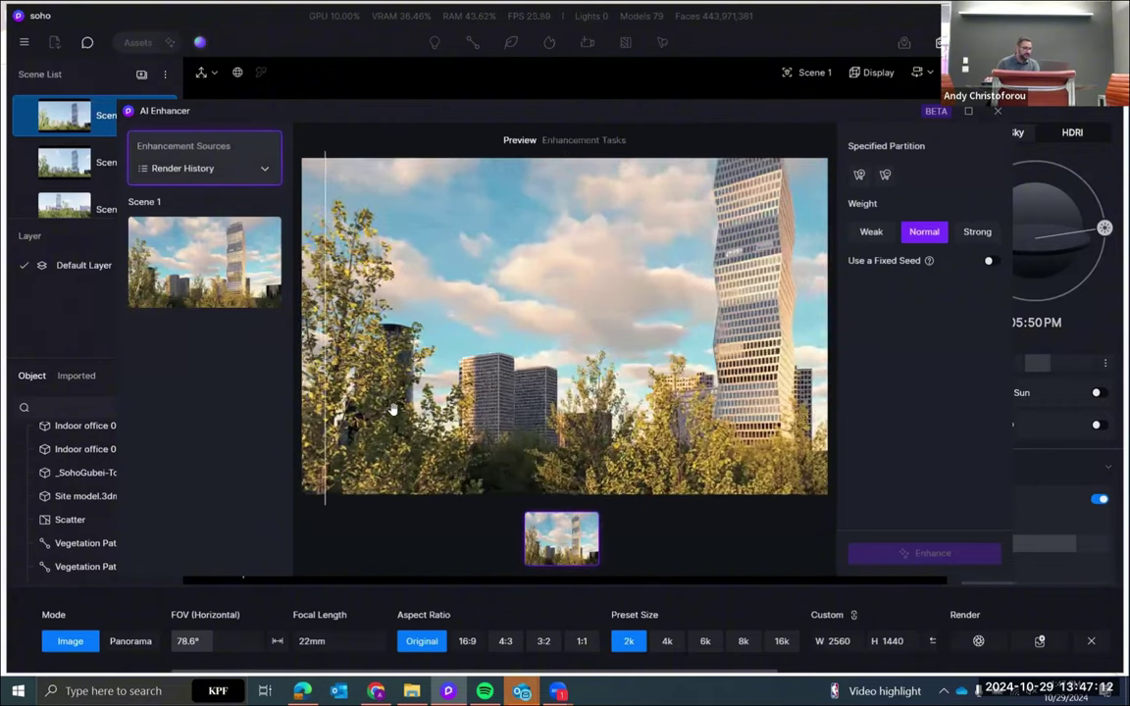
scroll(408, 401, up, 3)
drag(383, 377, 516, 388)
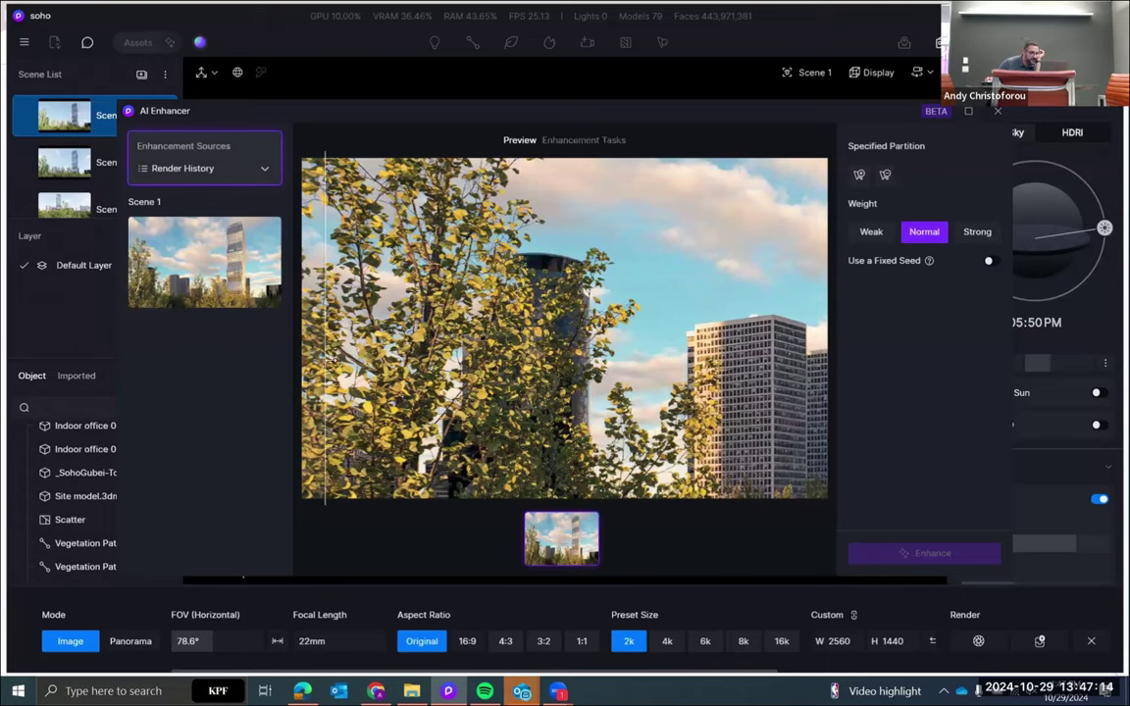
drag(325, 365, 784, 388)
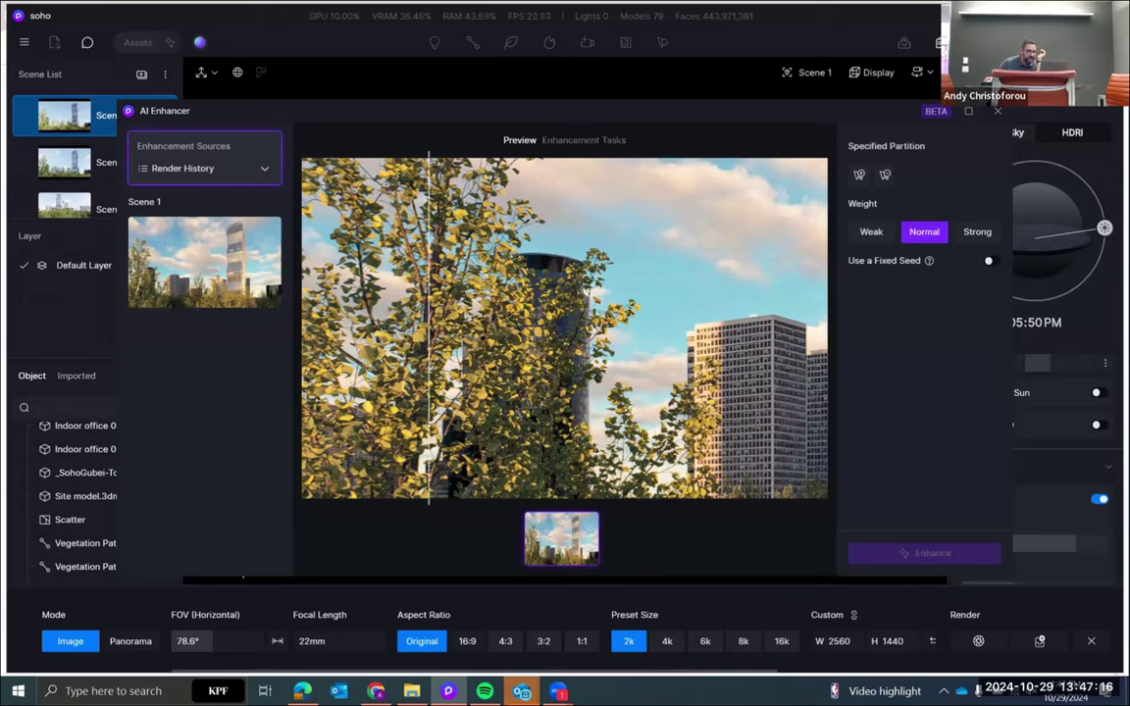
drag(827, 424, 356, 294)
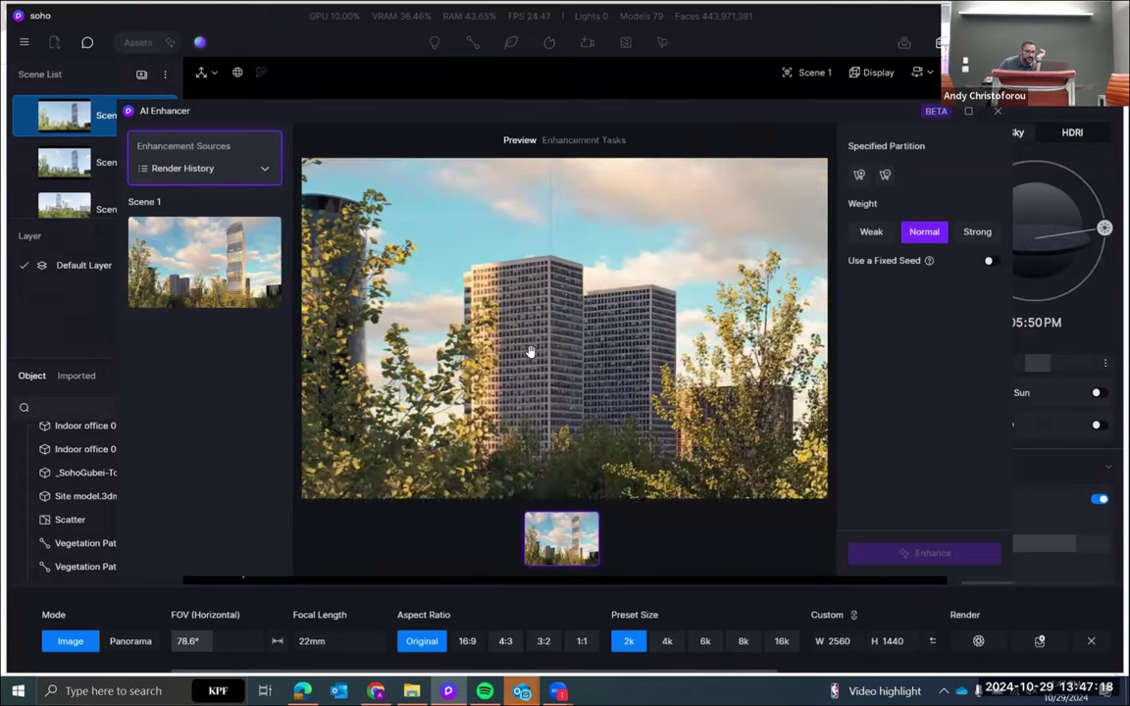
drag(530, 350, 371, 358)
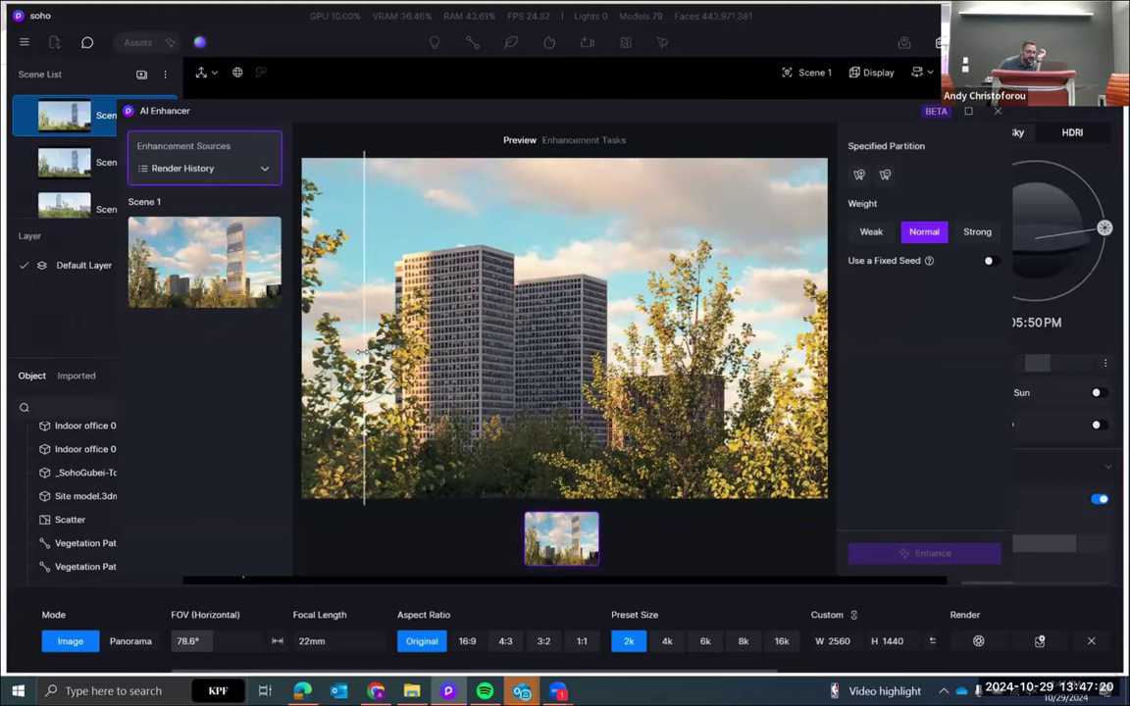
click(968, 111)
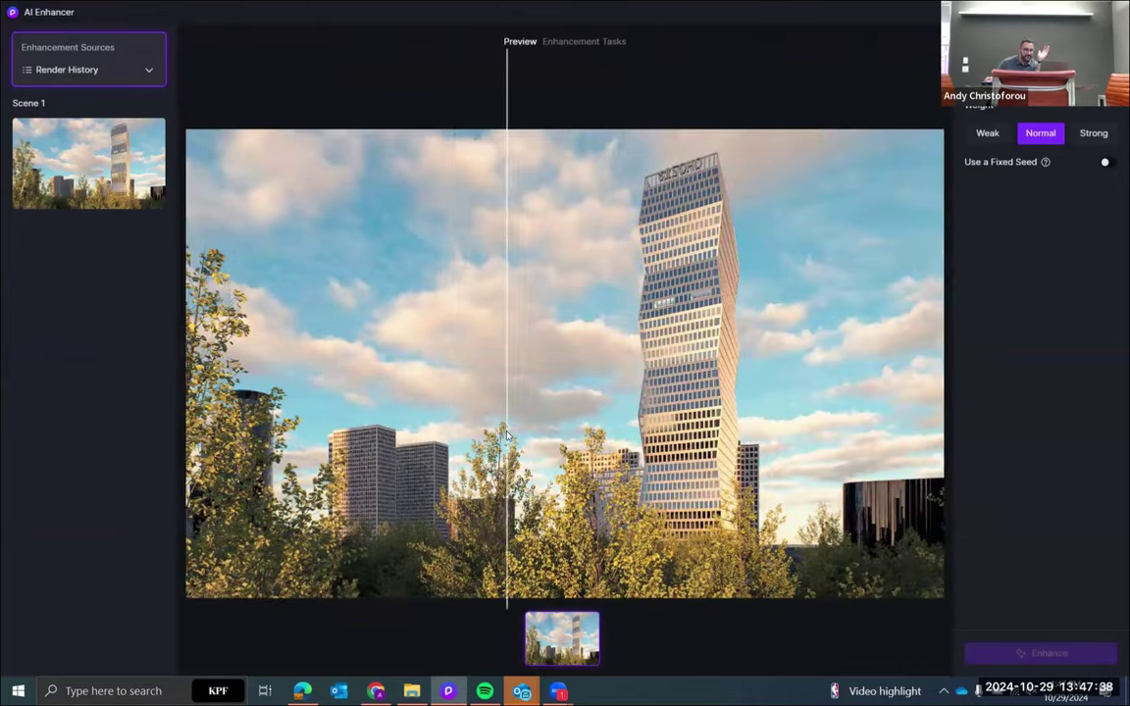
click(1114, 11)
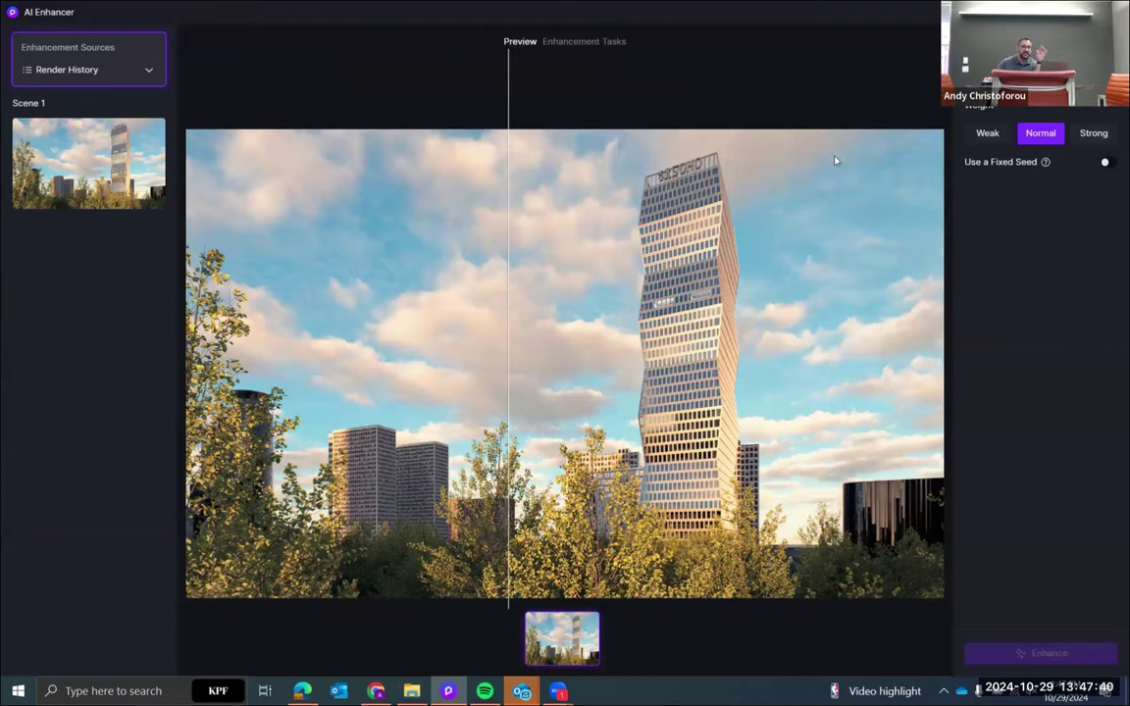
Switch to video creation, add a Push camera move to Clip 1 and play it back
click(975, 42)
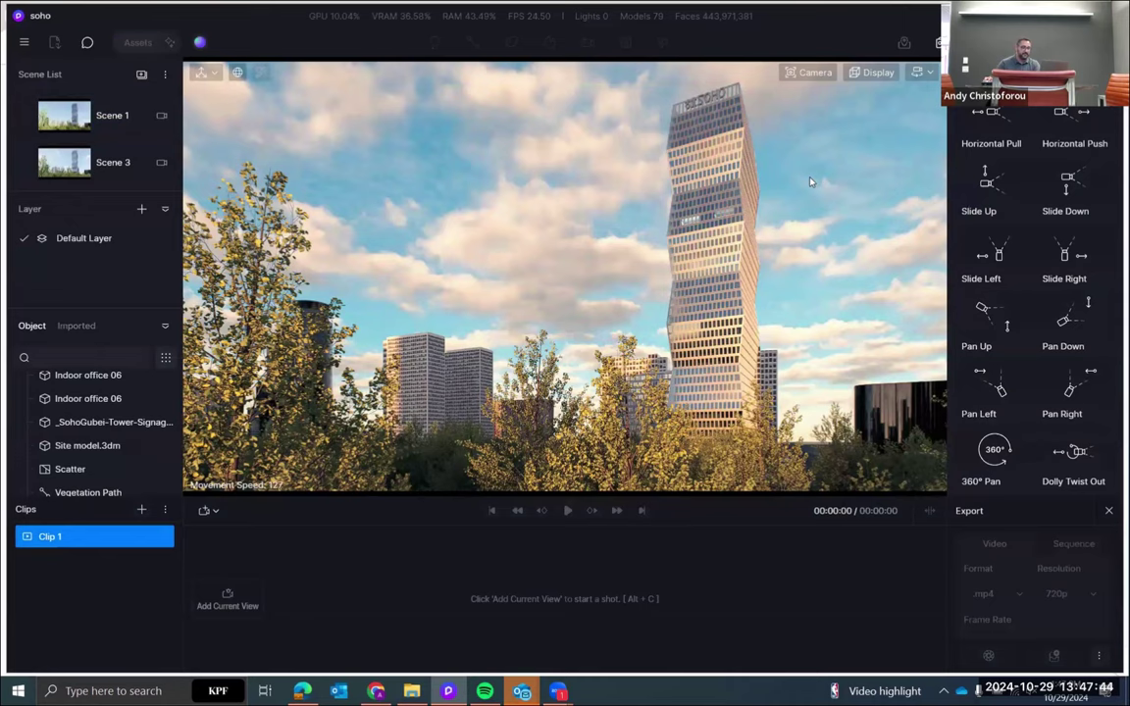
click(1076, 123)
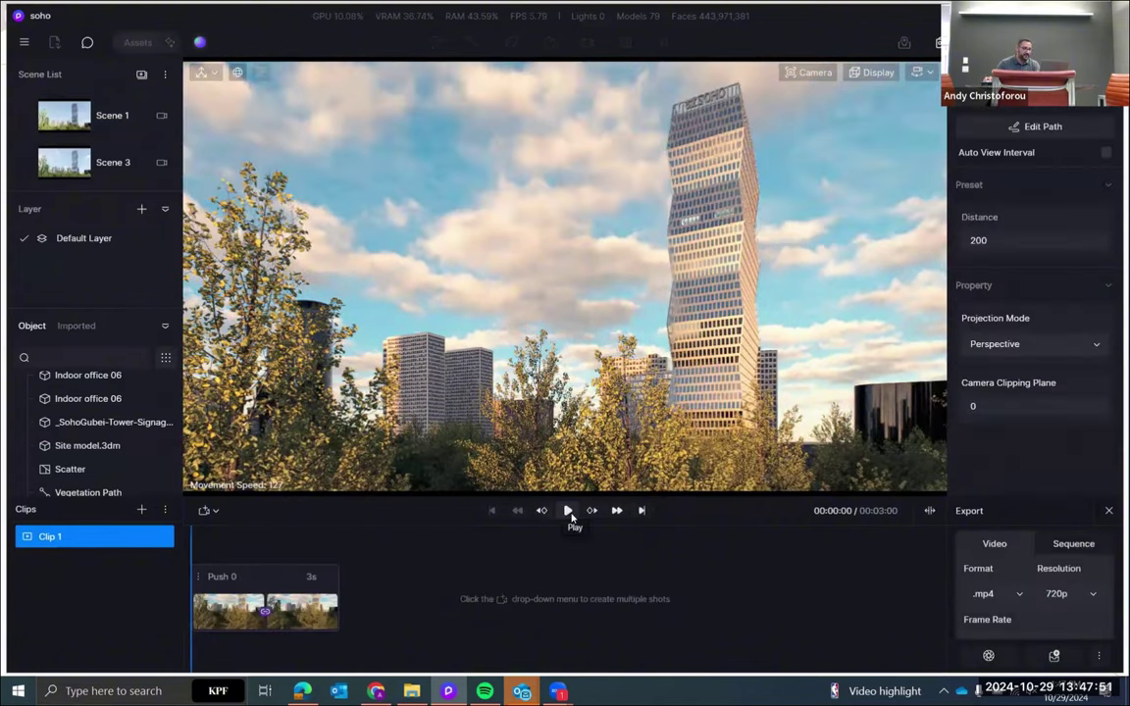
click(569, 512)
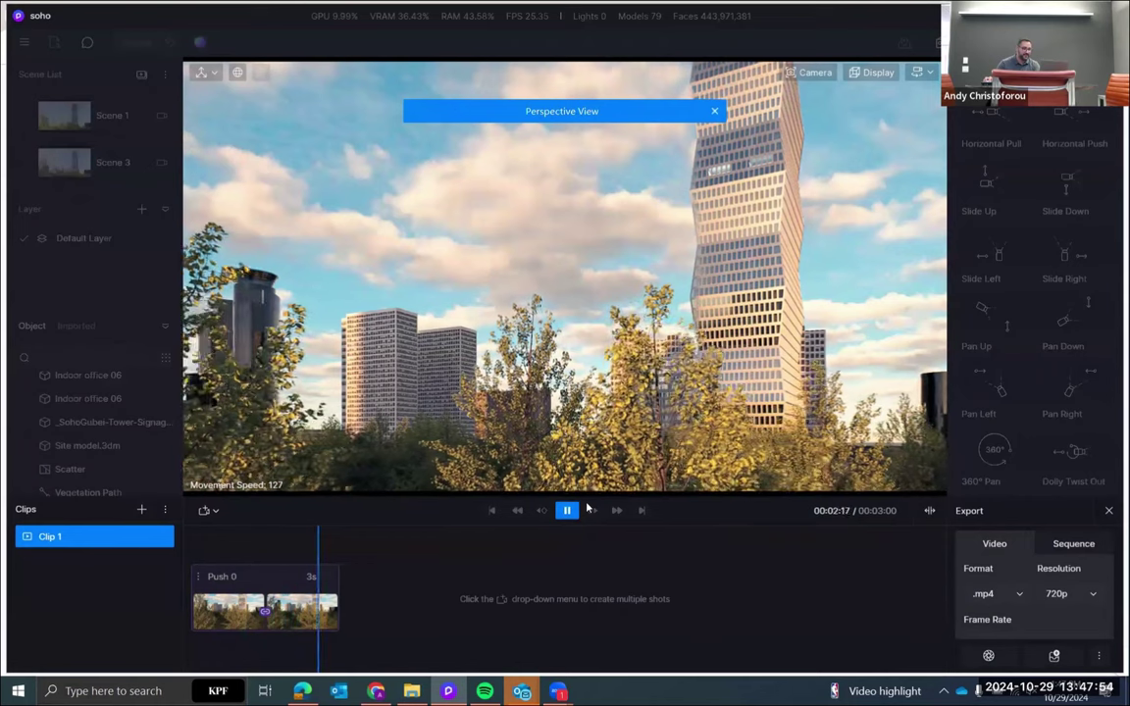
Delete the Push shot from the Clip 1 timeline
click(257, 582)
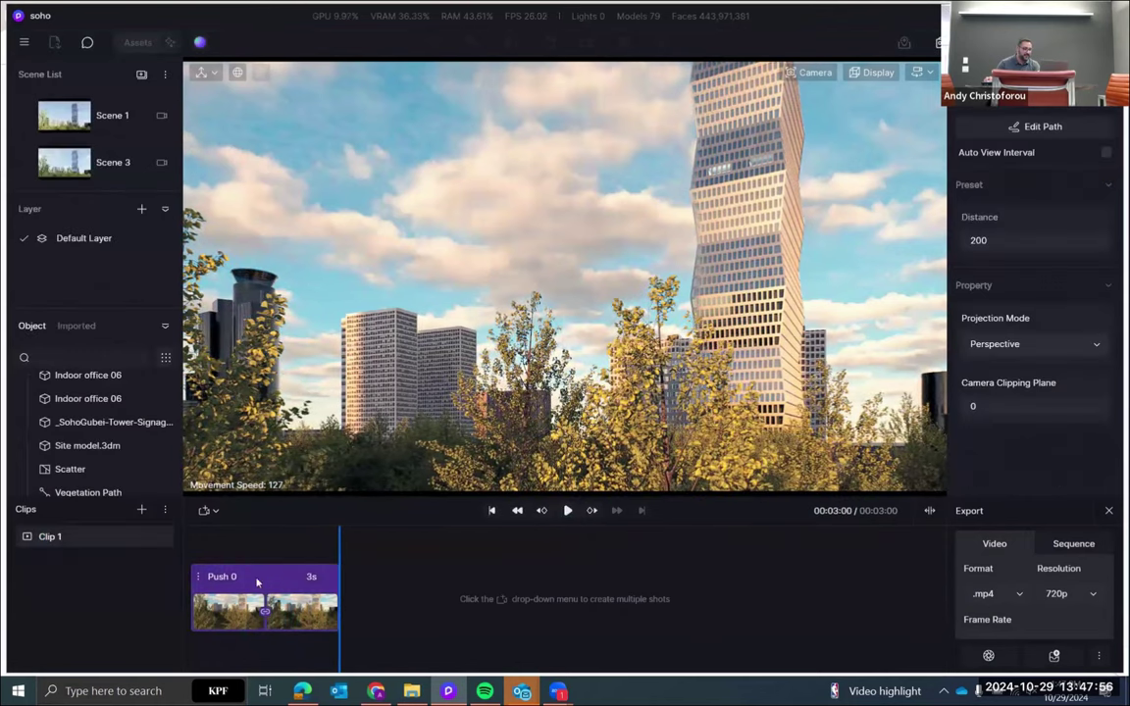
right_click(233, 581)
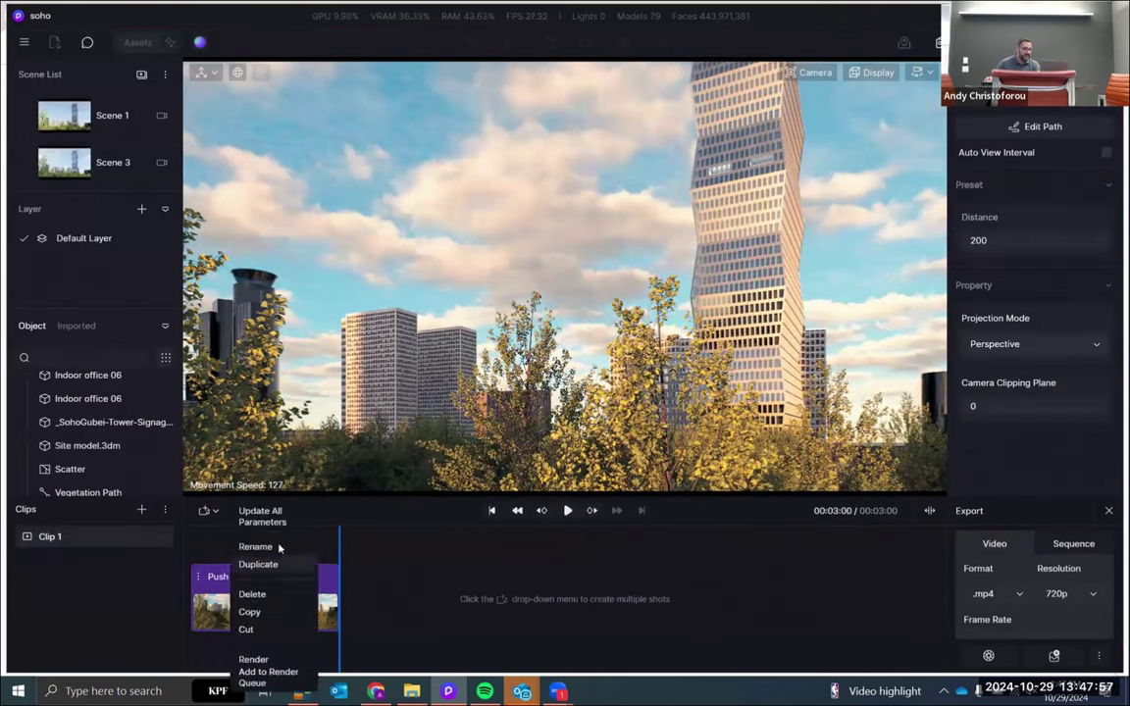
click(271, 593)
click(637, 546)
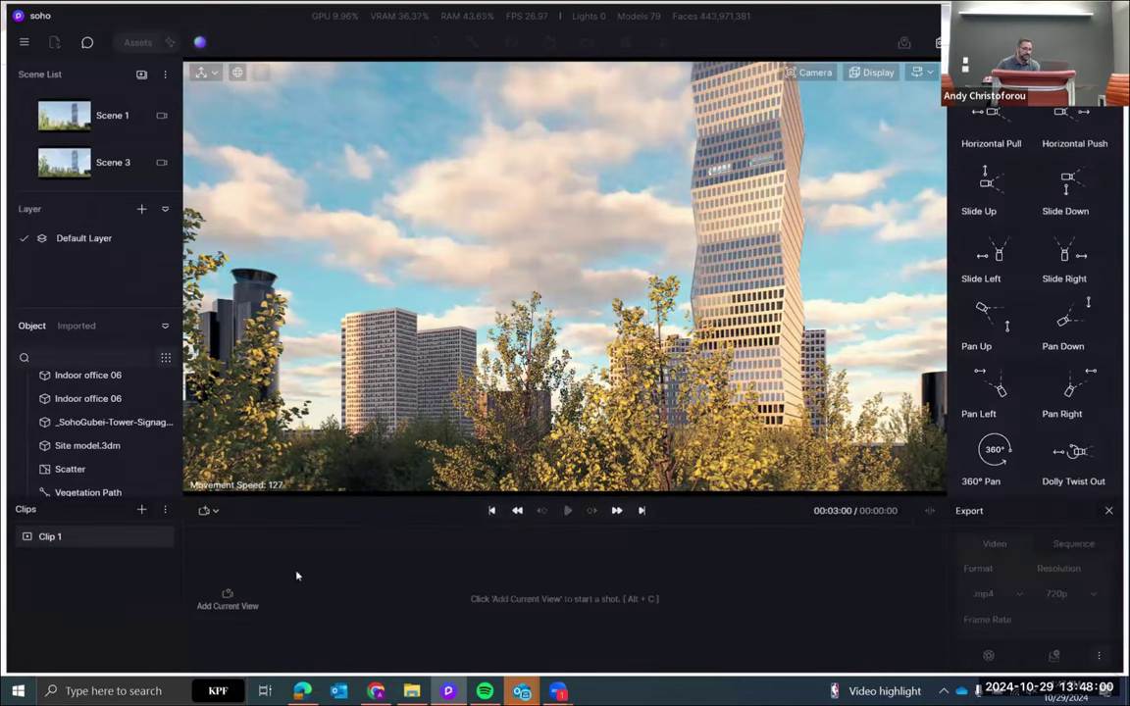
Build a two-view shot in Clip 1, starting among the trees and ending on an upward view of the full tower, and play it
right_drag(402, 407, 515, 387)
click(227, 598)
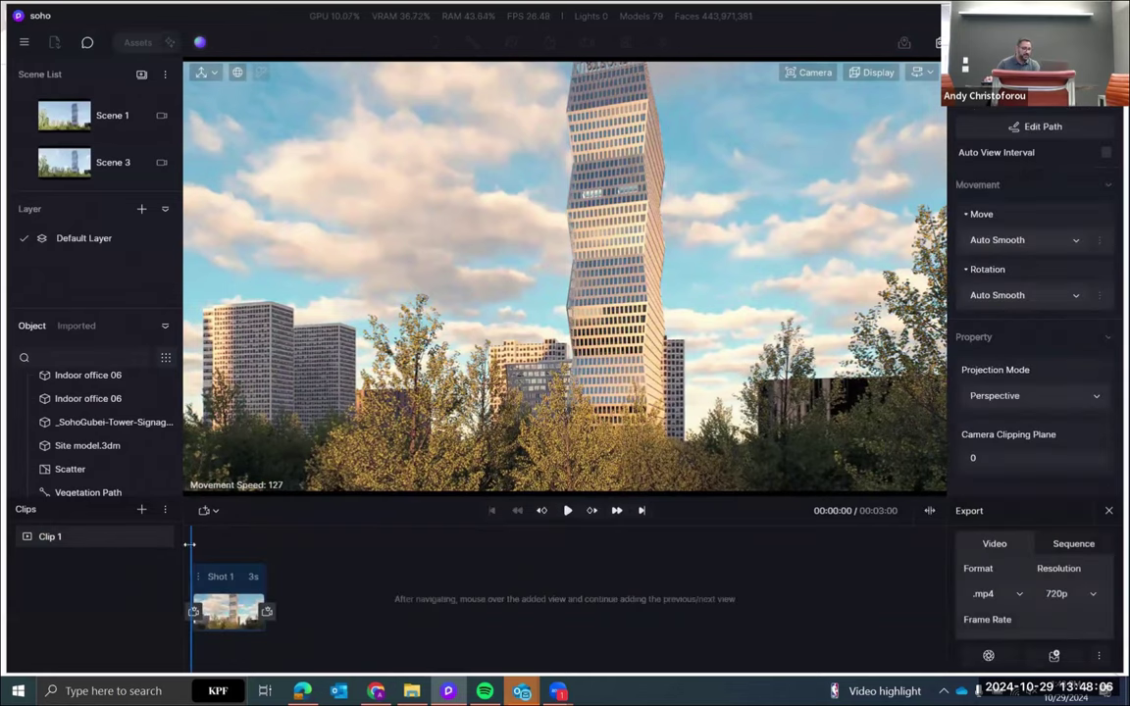
drag(195, 546, 260, 547)
key(w)
right_drag(603, 331, 614, 204)
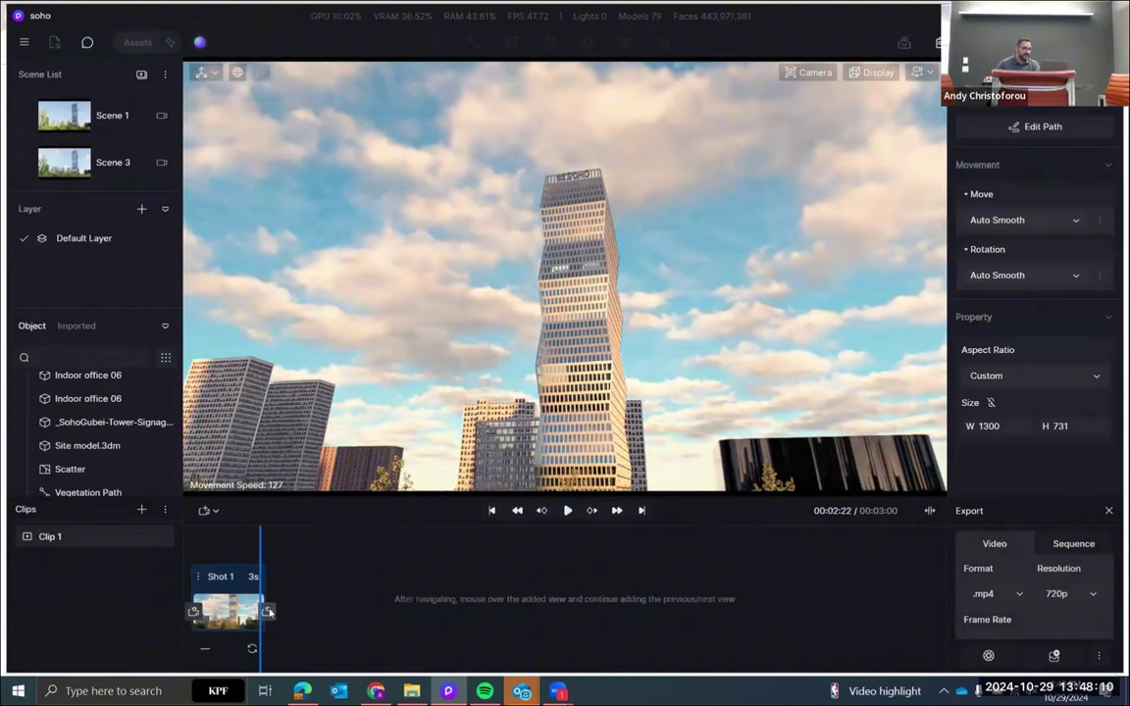
click(267, 611)
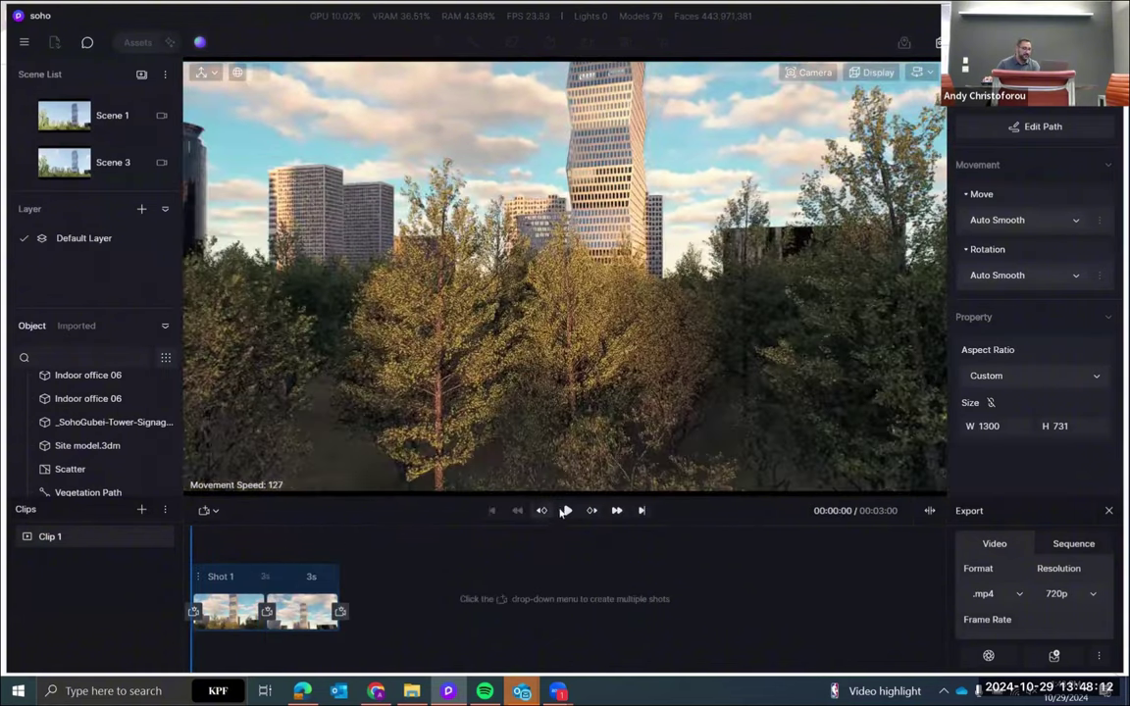
click(566, 510)
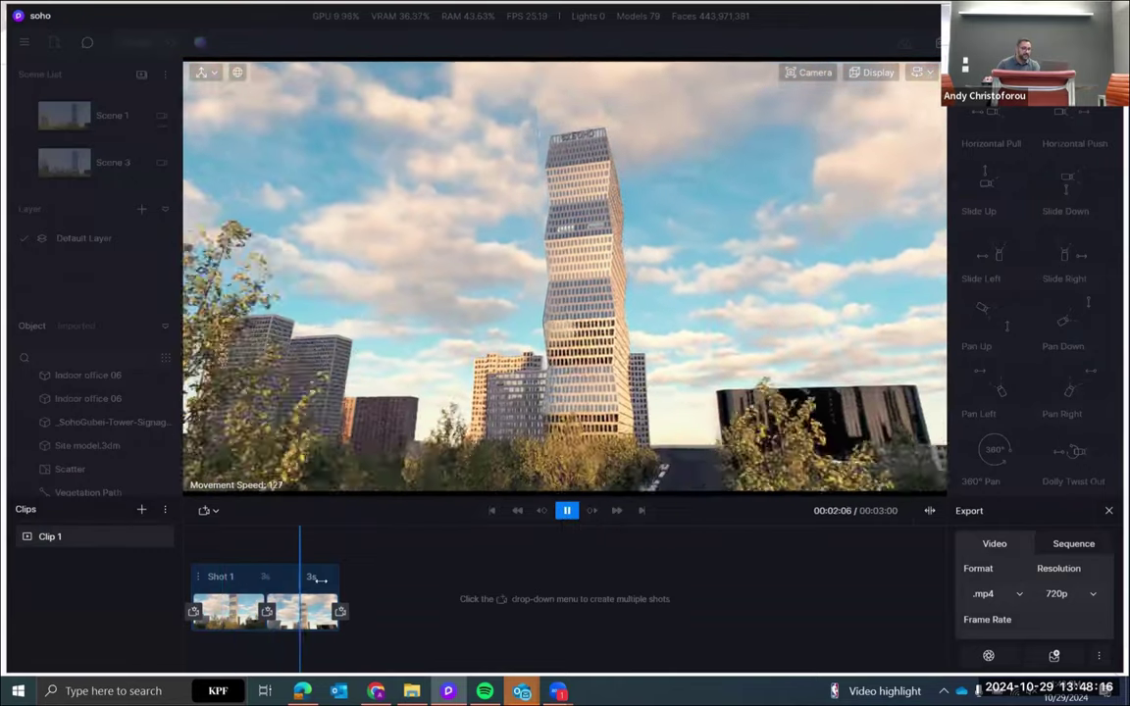
Set the duration of Shot 1 to 8 s and play it back
click(314, 577)
text(8)
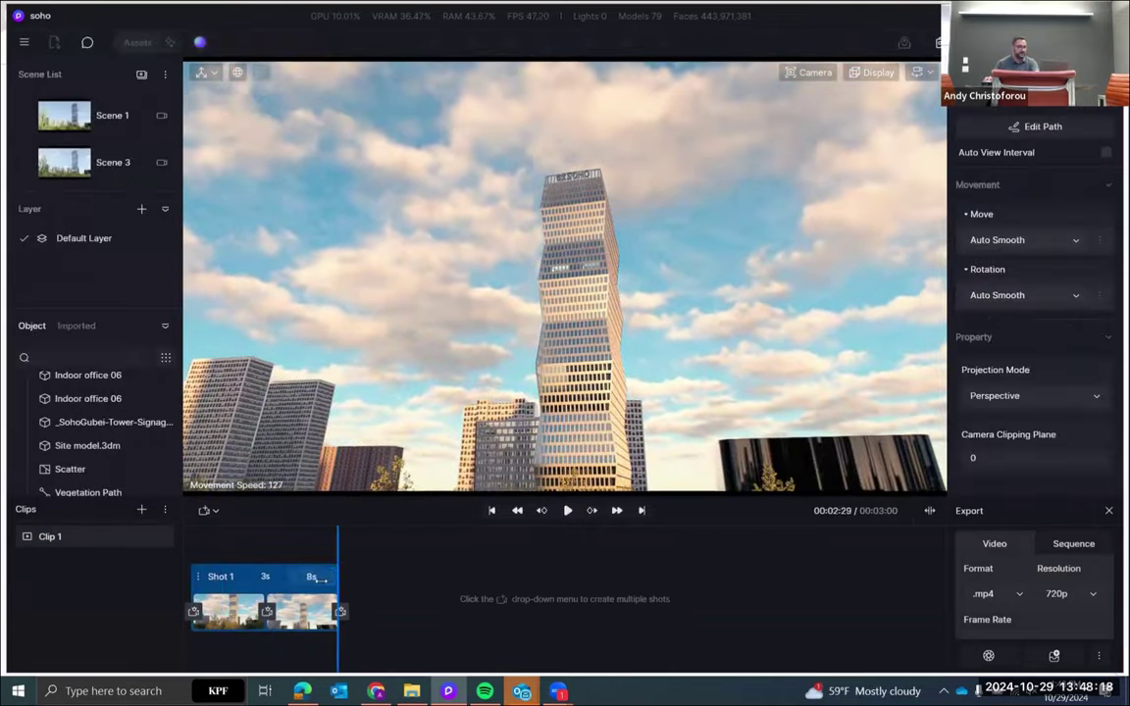
key(Return)
click(566, 510)
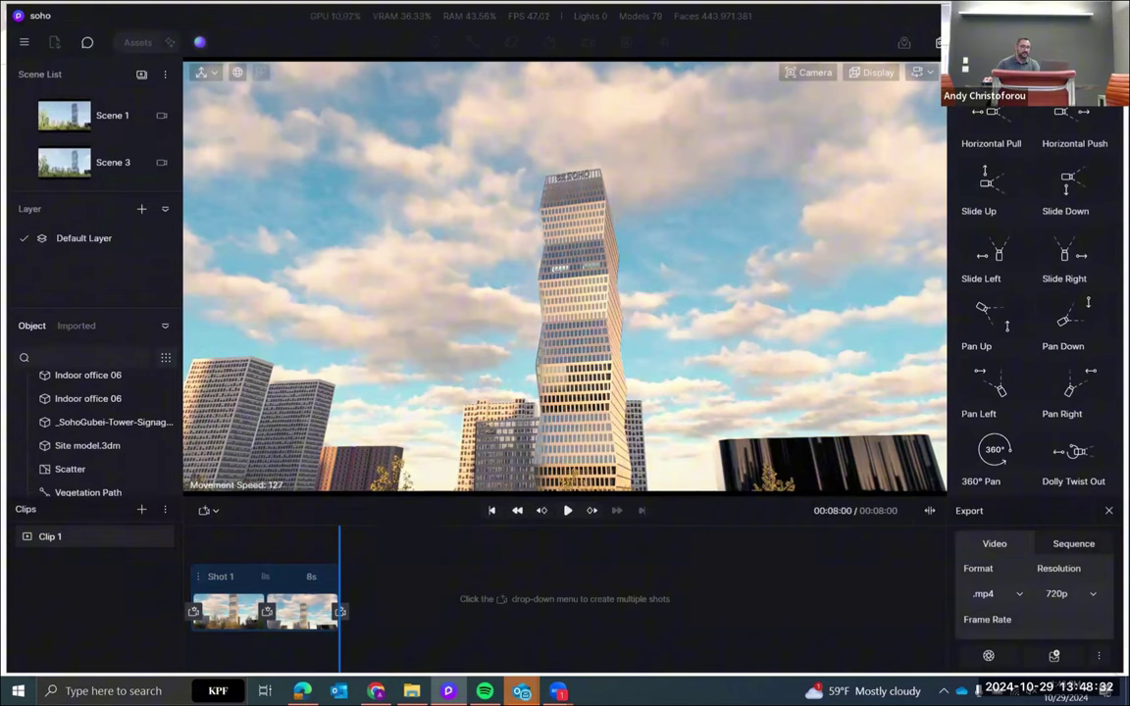
Close the soho project without saving its changes and return to the slide presentation
click(1109, 16)
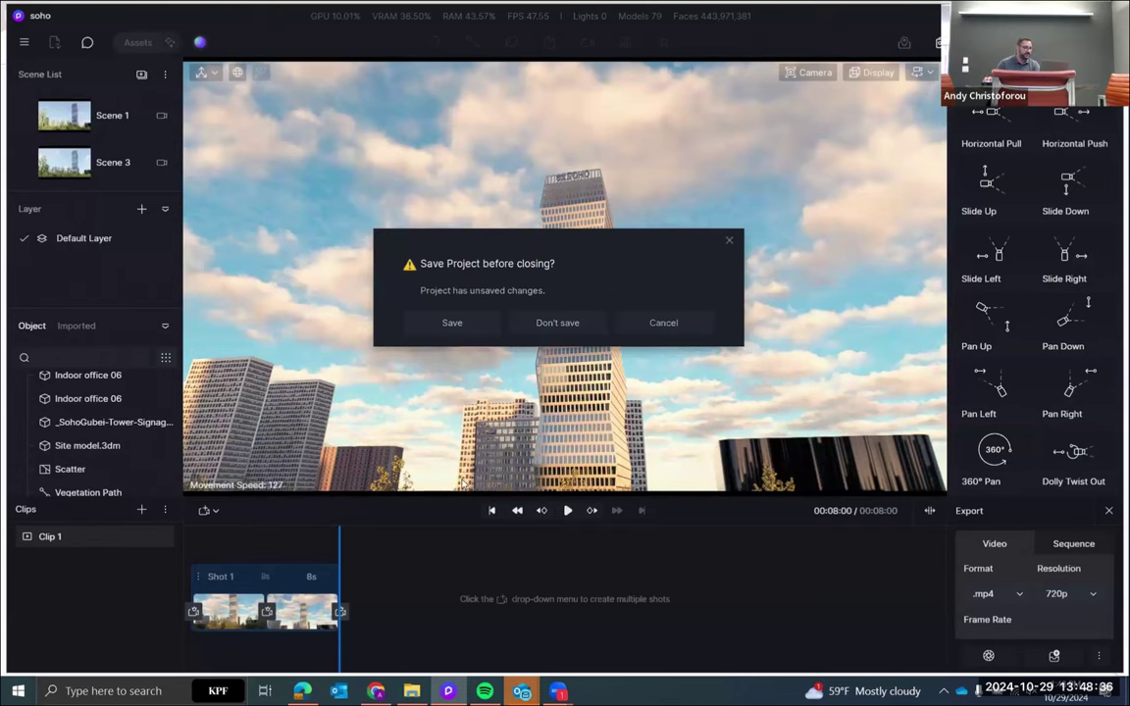
click(558, 323)
click(674, 474)
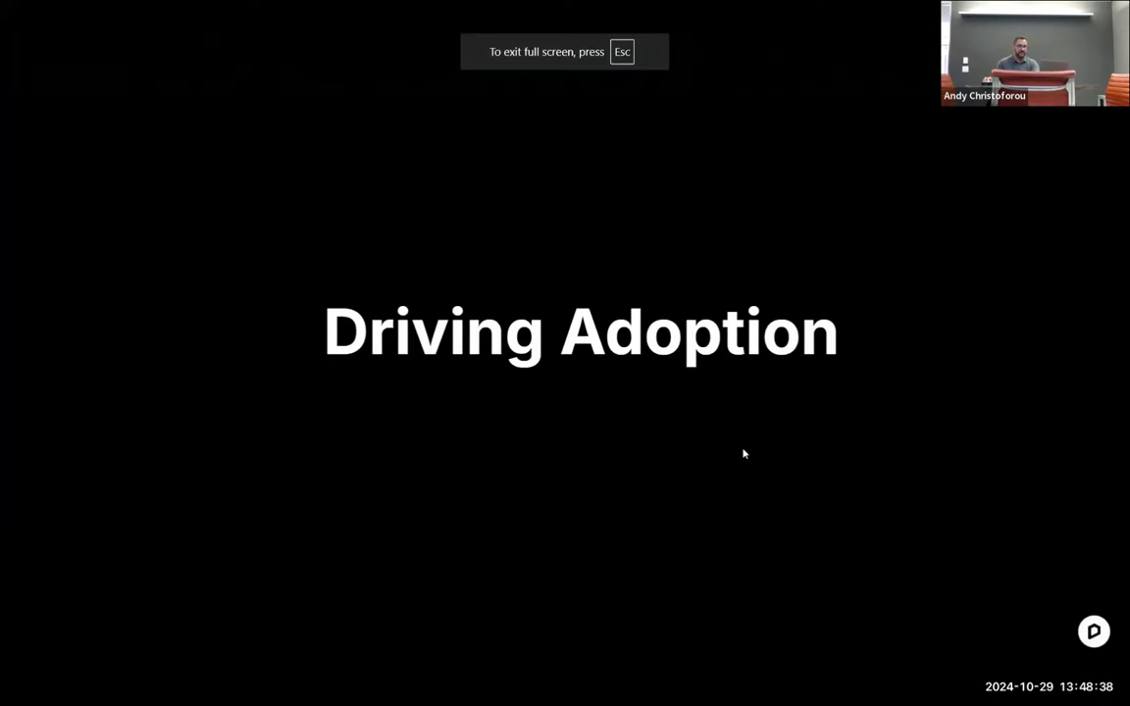
key(Right)
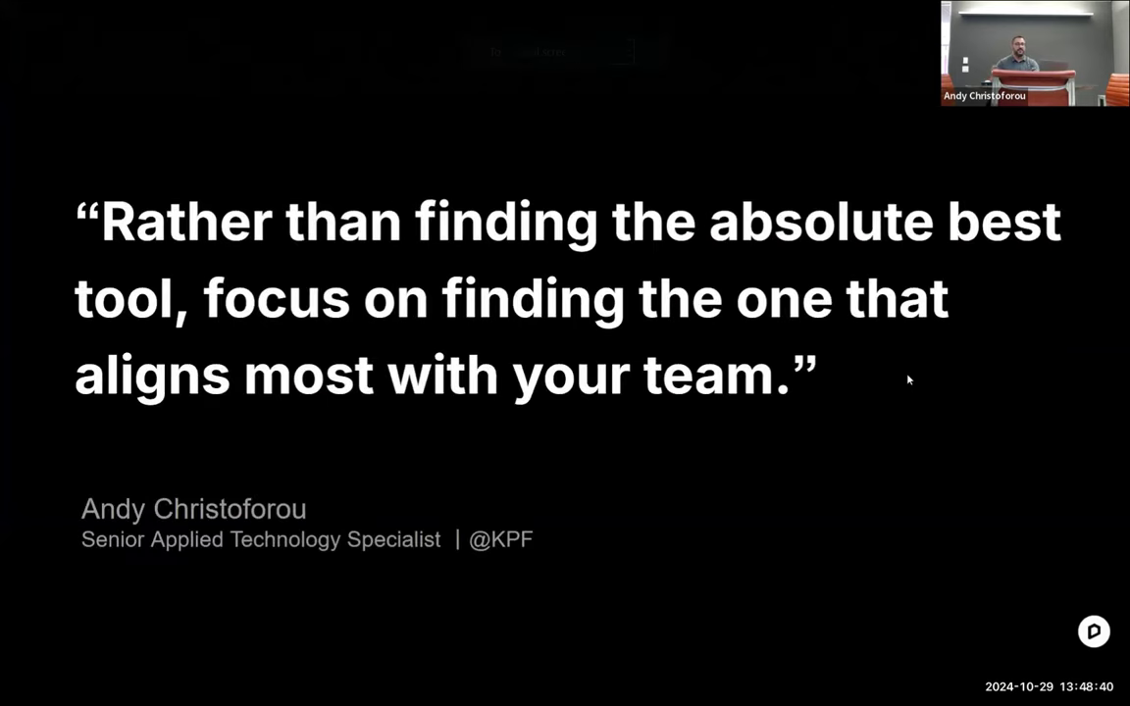